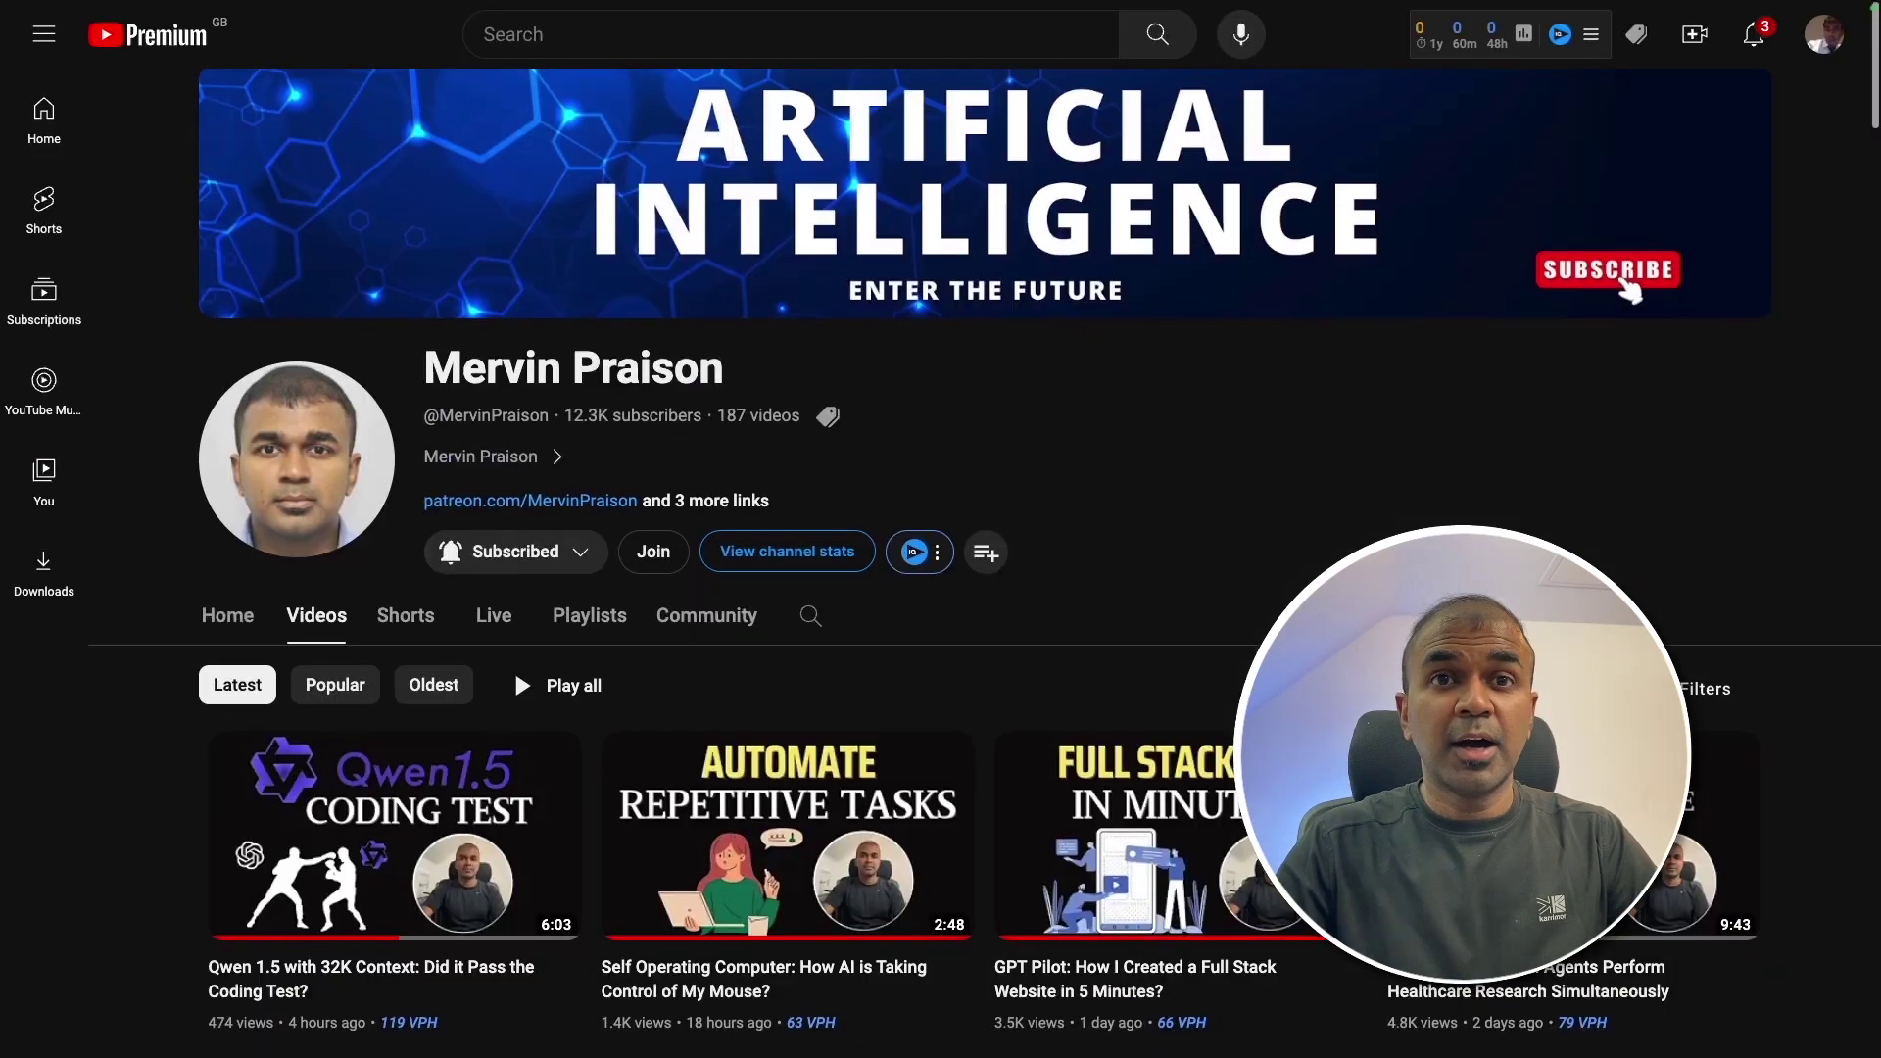
- Set the channel's notification bell to All and like the GPT Pilot full stack website video
{"action": "scroll", "coordinate": [514, 668], "scroll_direction": "down", "scroll_amount": 20}
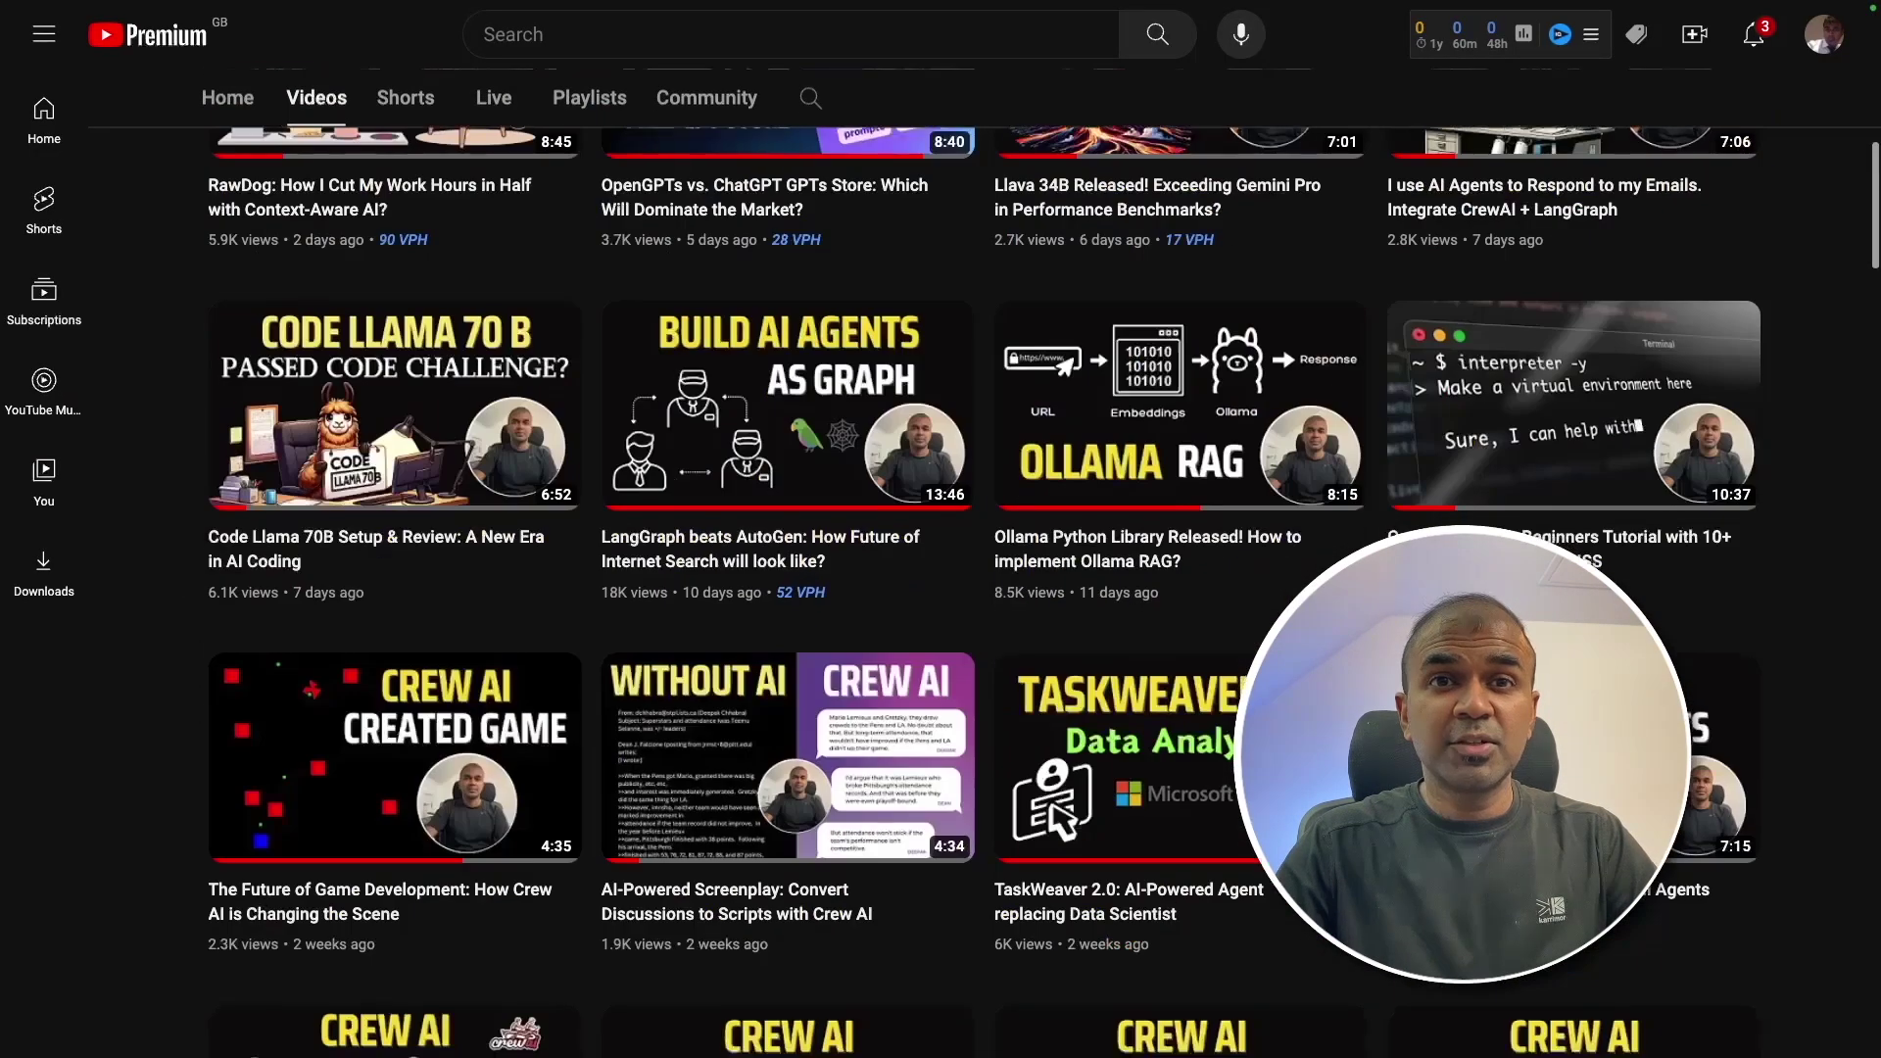
{"action": "scroll", "coordinate": [941, 588], "scroll_direction": "down", "scroll_amount": 15}
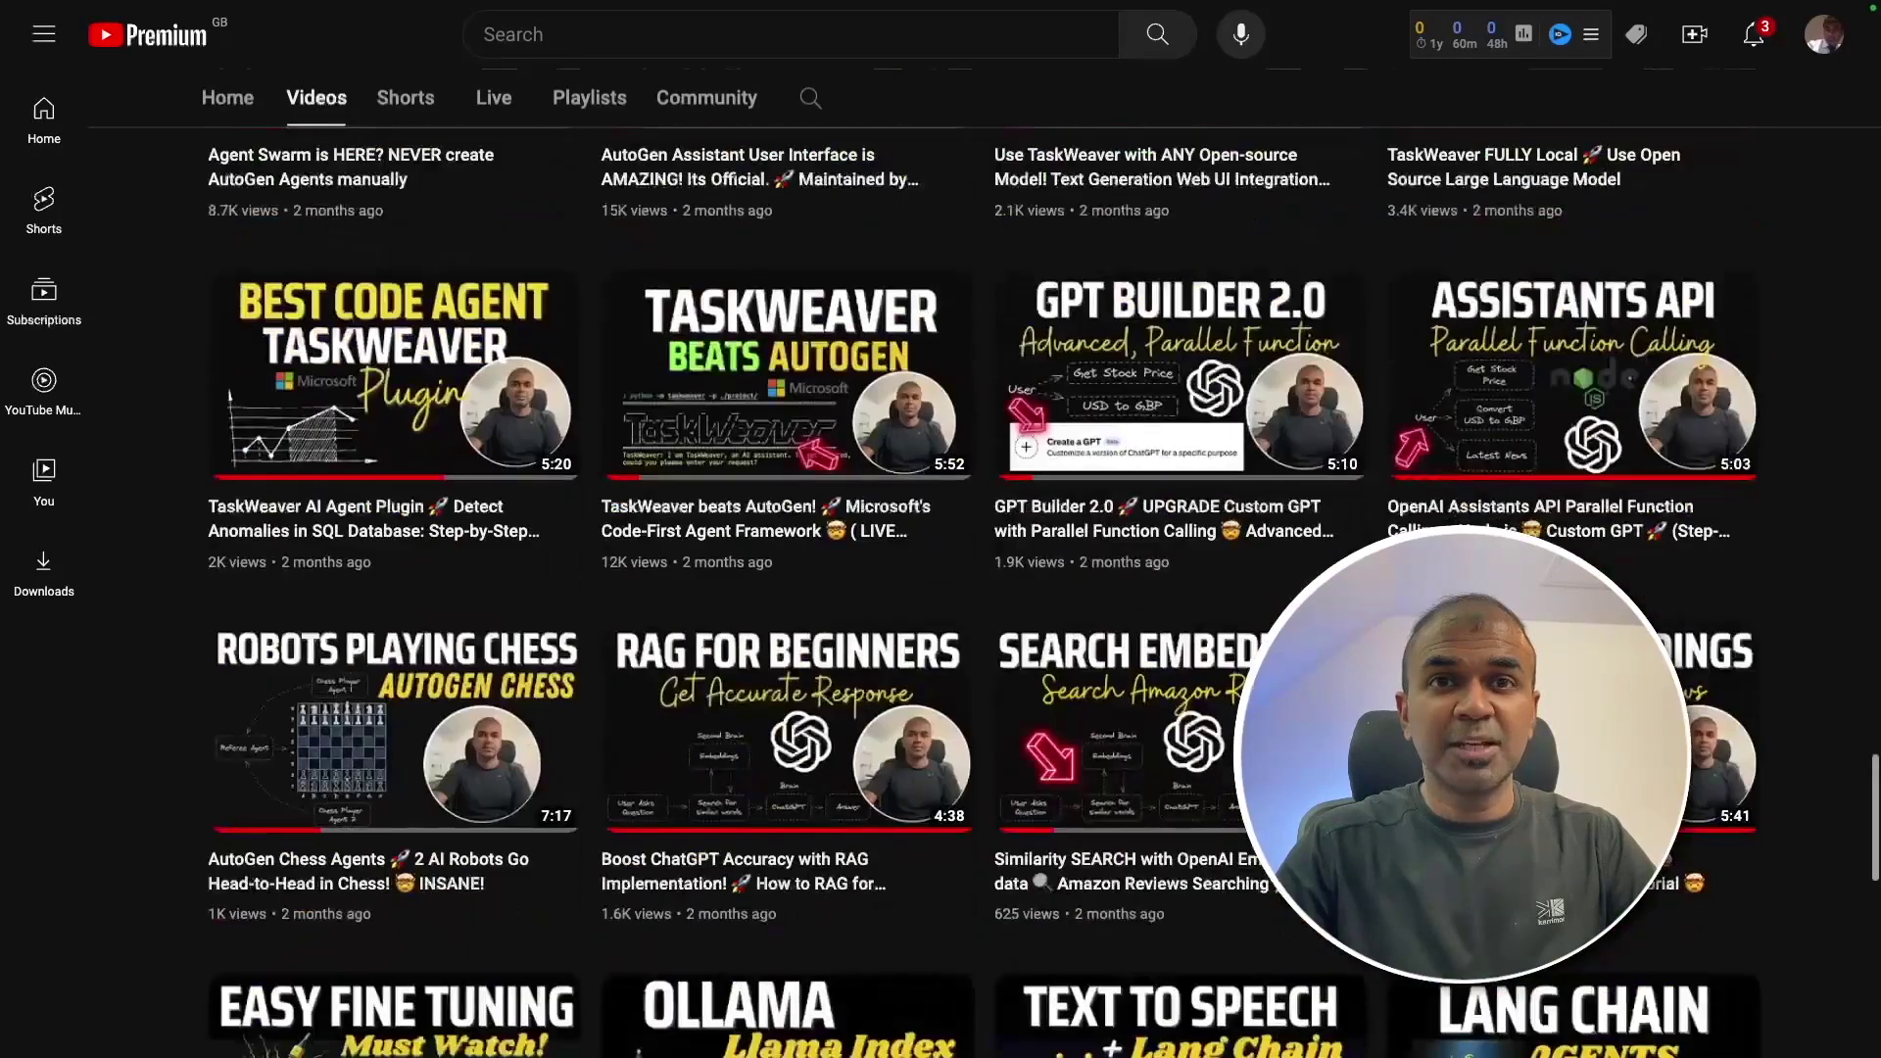
{"action": "left_click", "coordinate": [698, 619]}
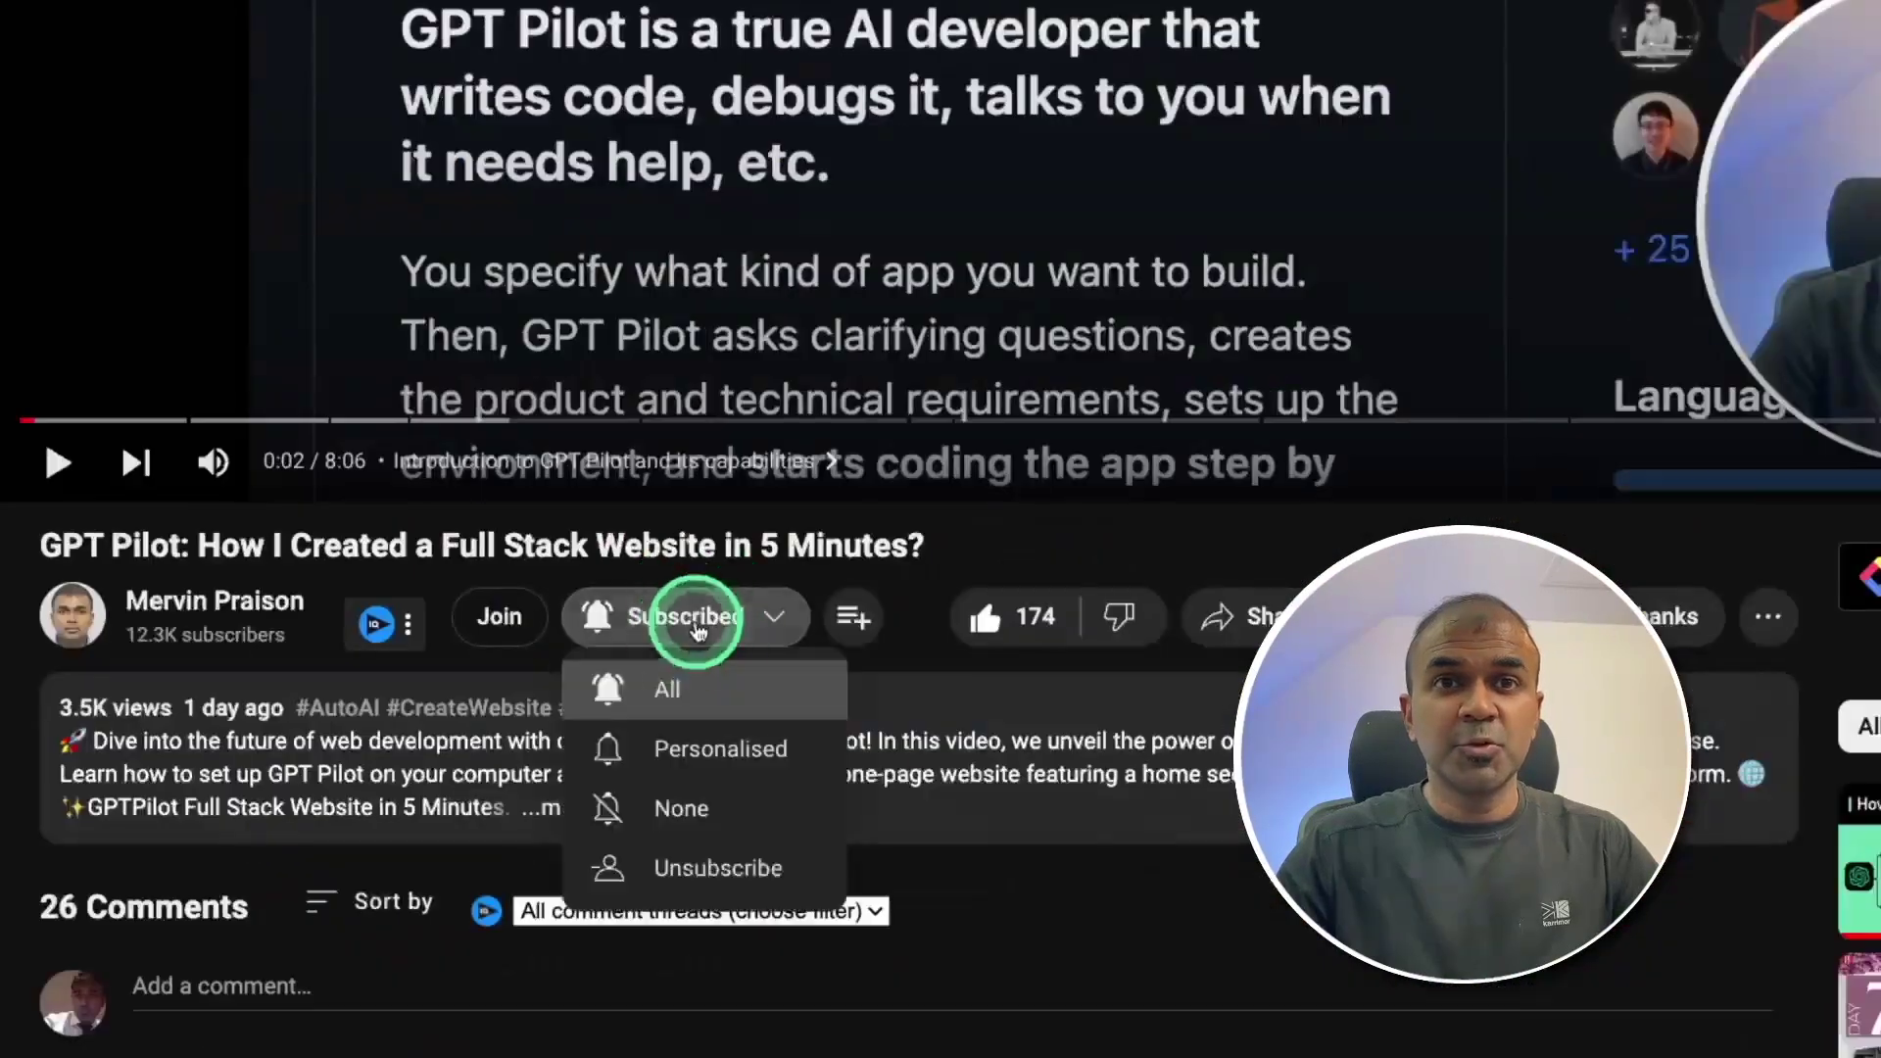
{"action": "left_click", "coordinate": [710, 689]}
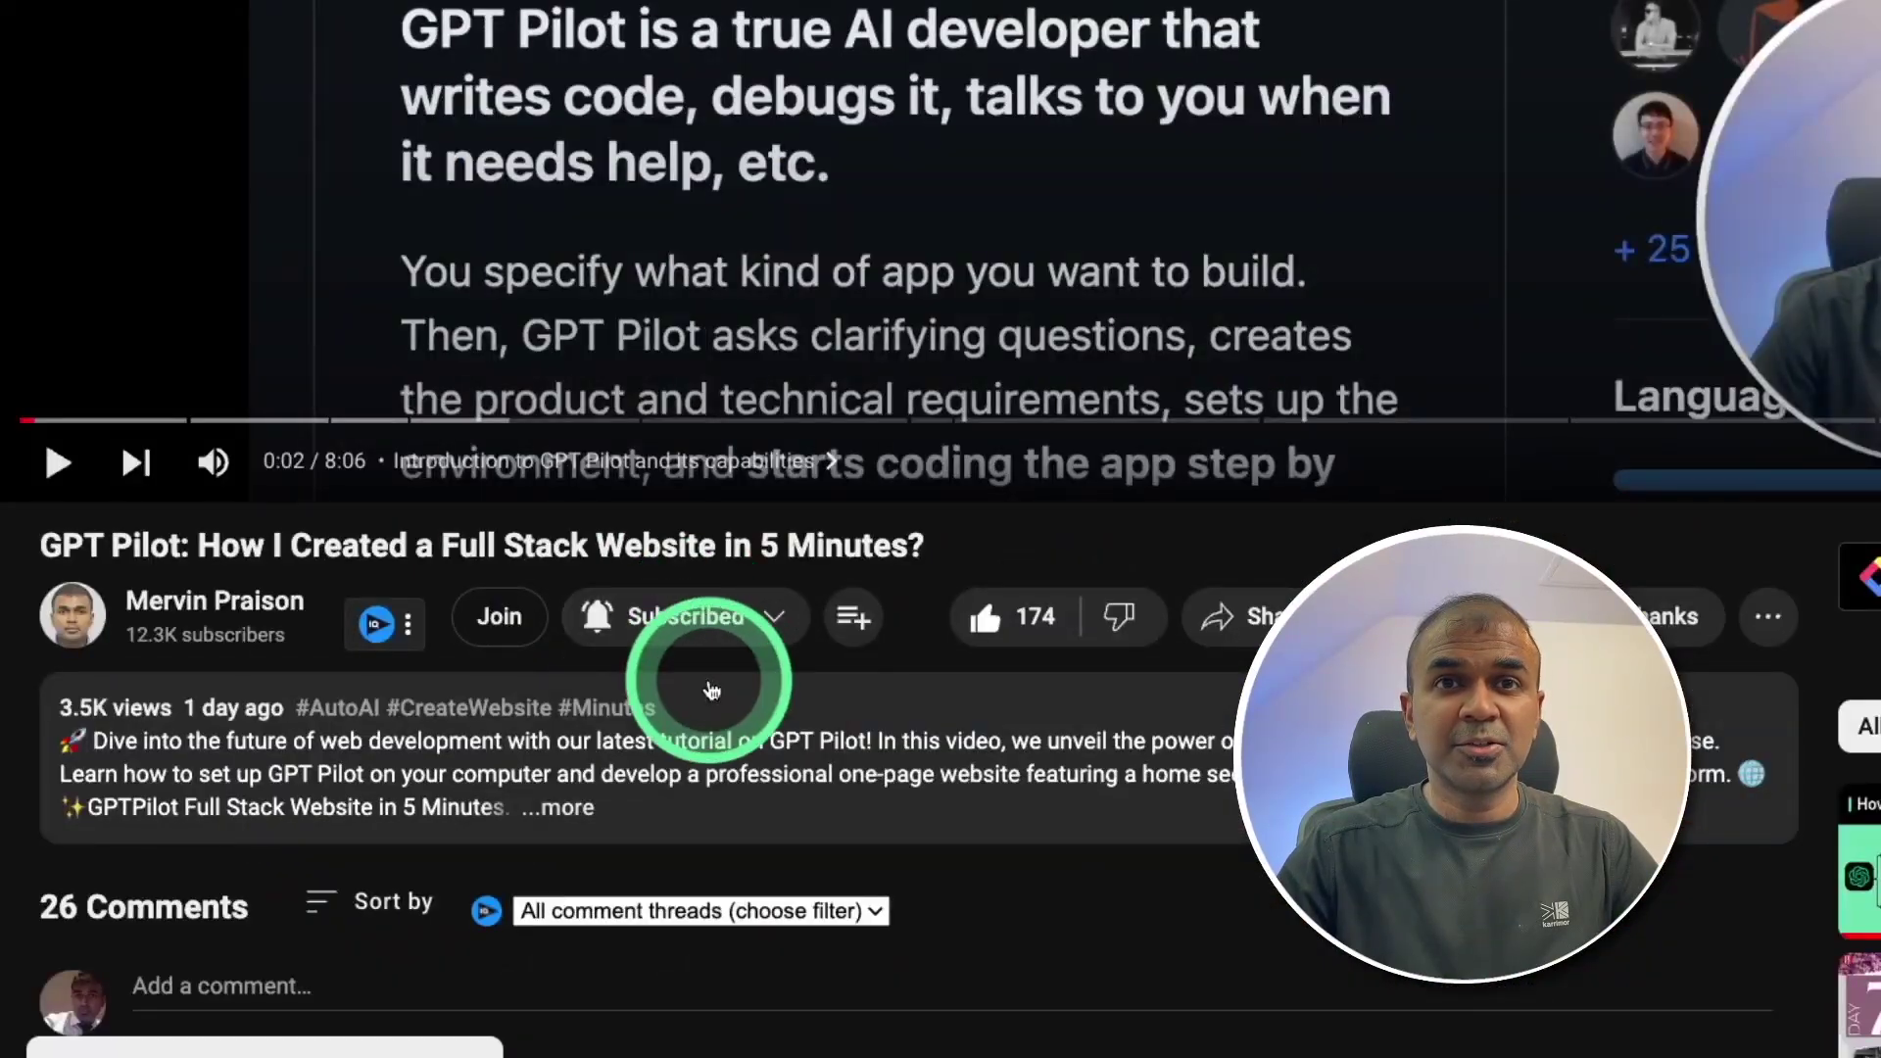
{"action": "left_click", "coordinate": [1000, 638]}
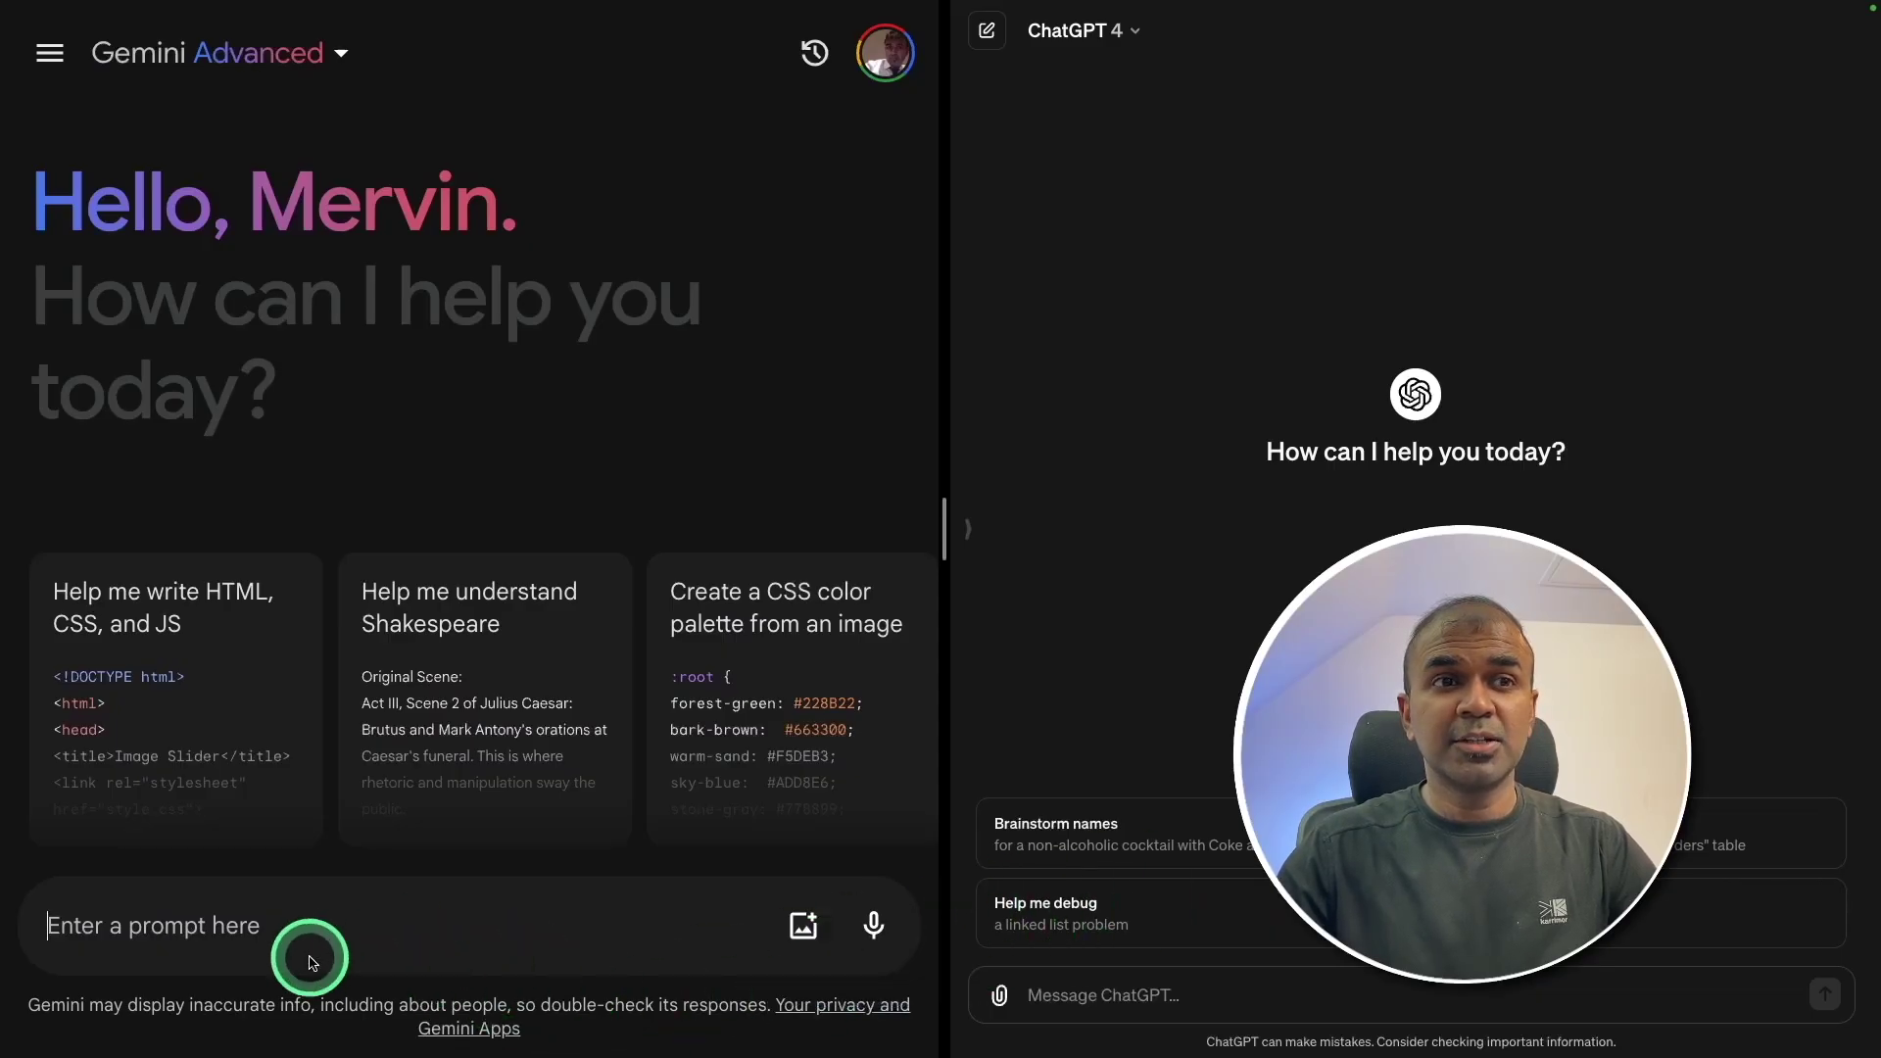
- Send 'create a snake game in python' to both assistants and copy Gemini's code
{"action": "left_click", "coordinate": [336, 915]}
{"action": "type", "text": "create a snake ga"}
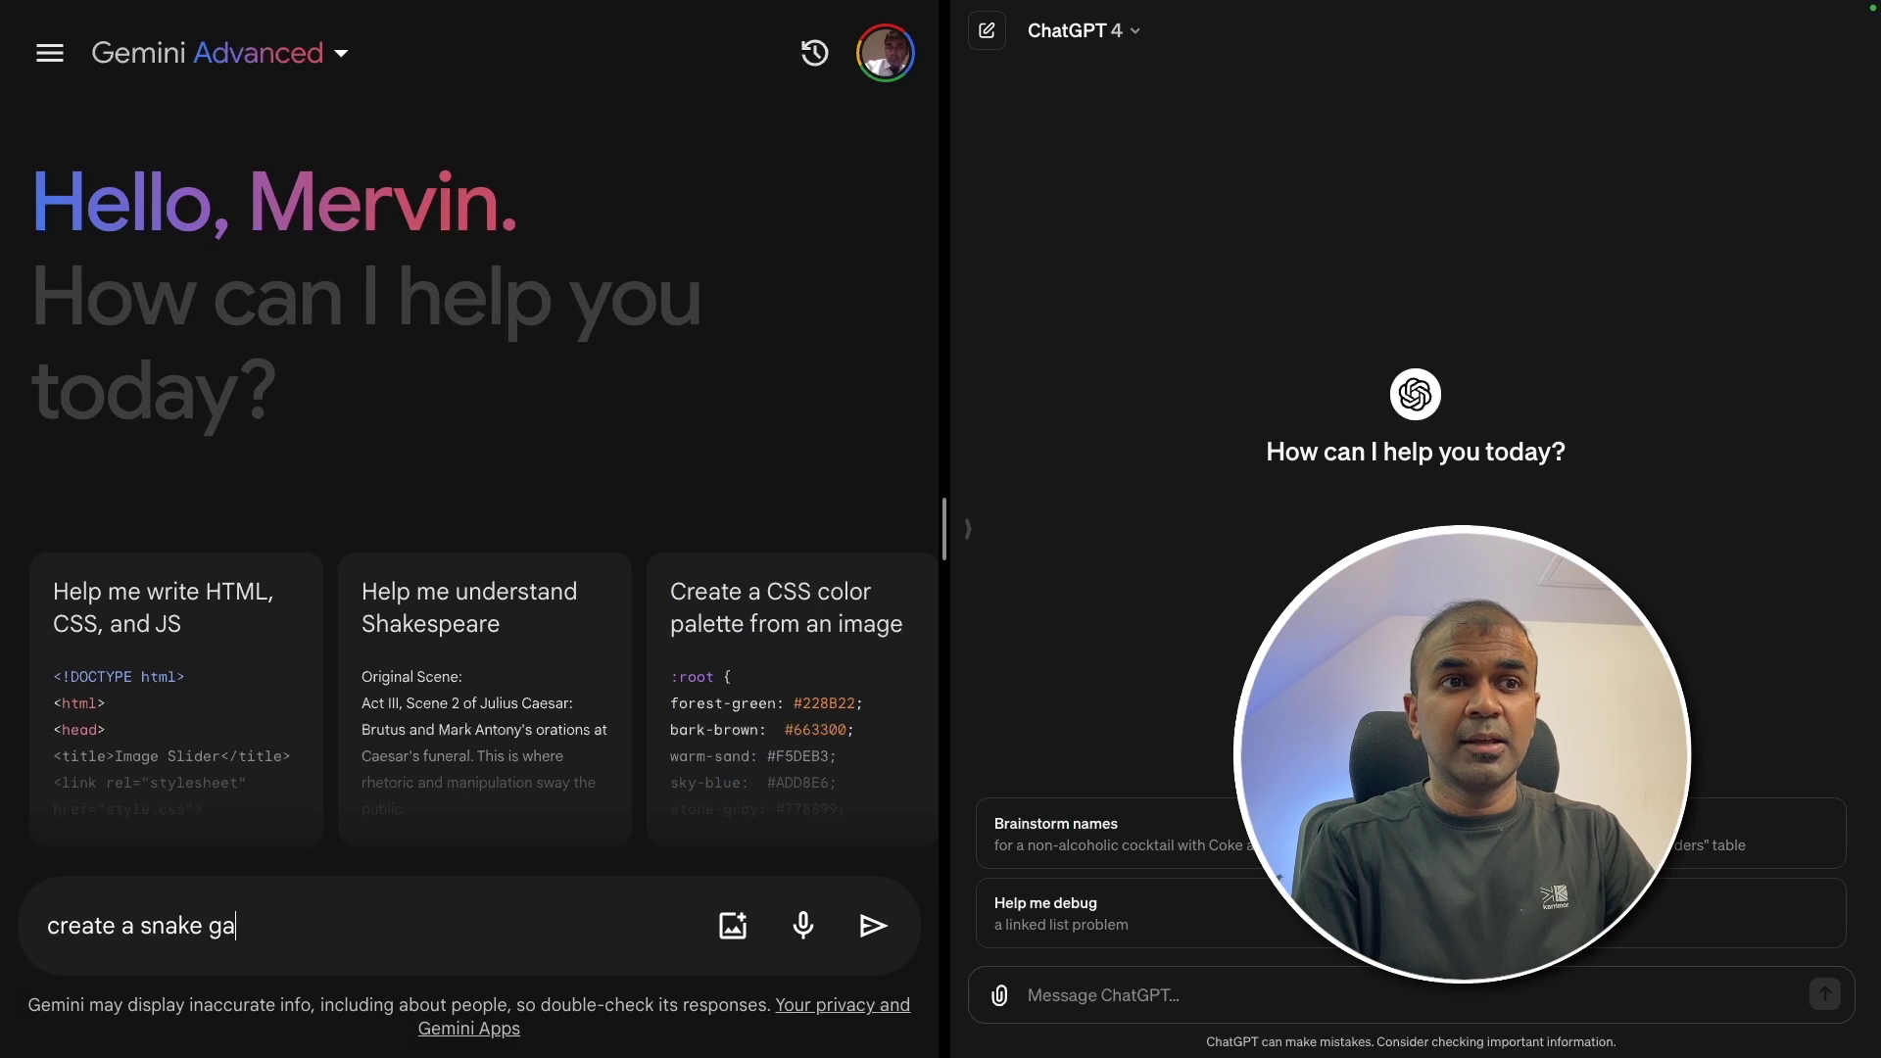
{"action": "type", "text": "me in python"}
{"action": "left_click", "coordinate": [873, 926]}
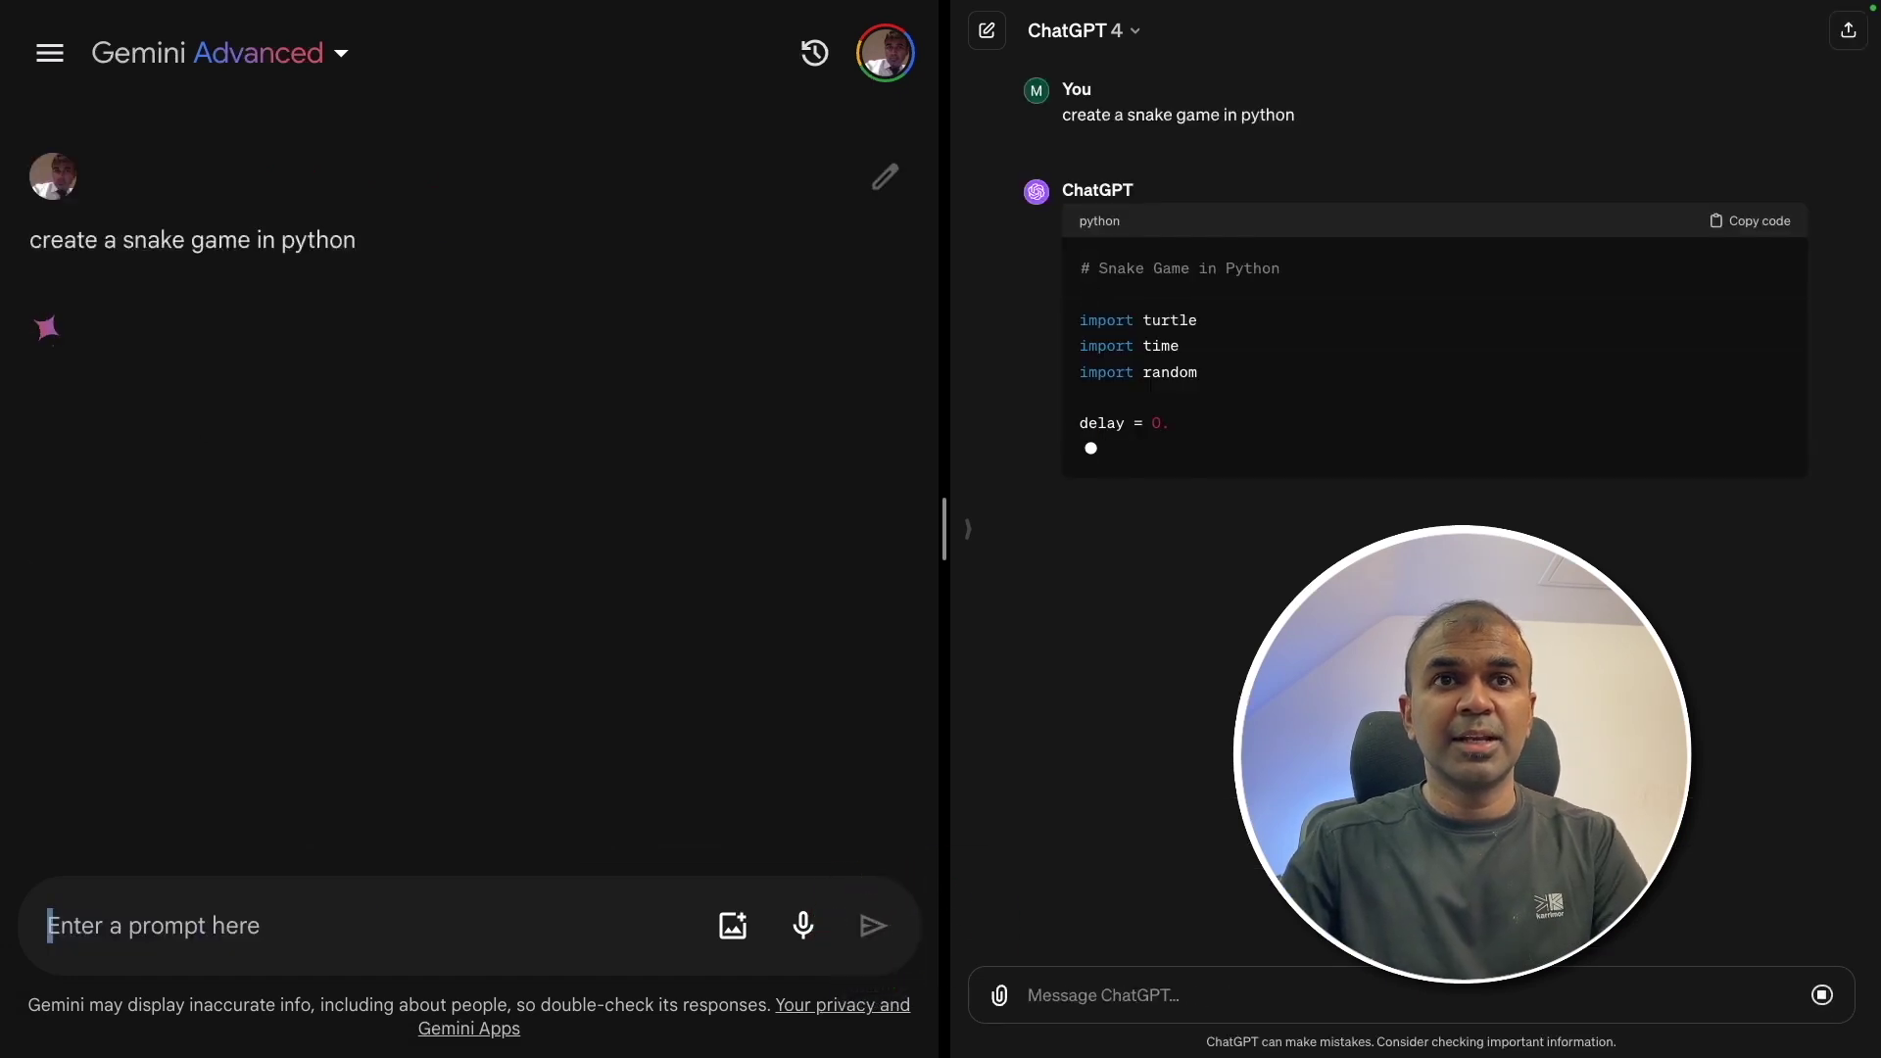
{"action": "scroll", "coordinate": [336, 587], "scroll_direction": "down", "scroll_amount": 15}
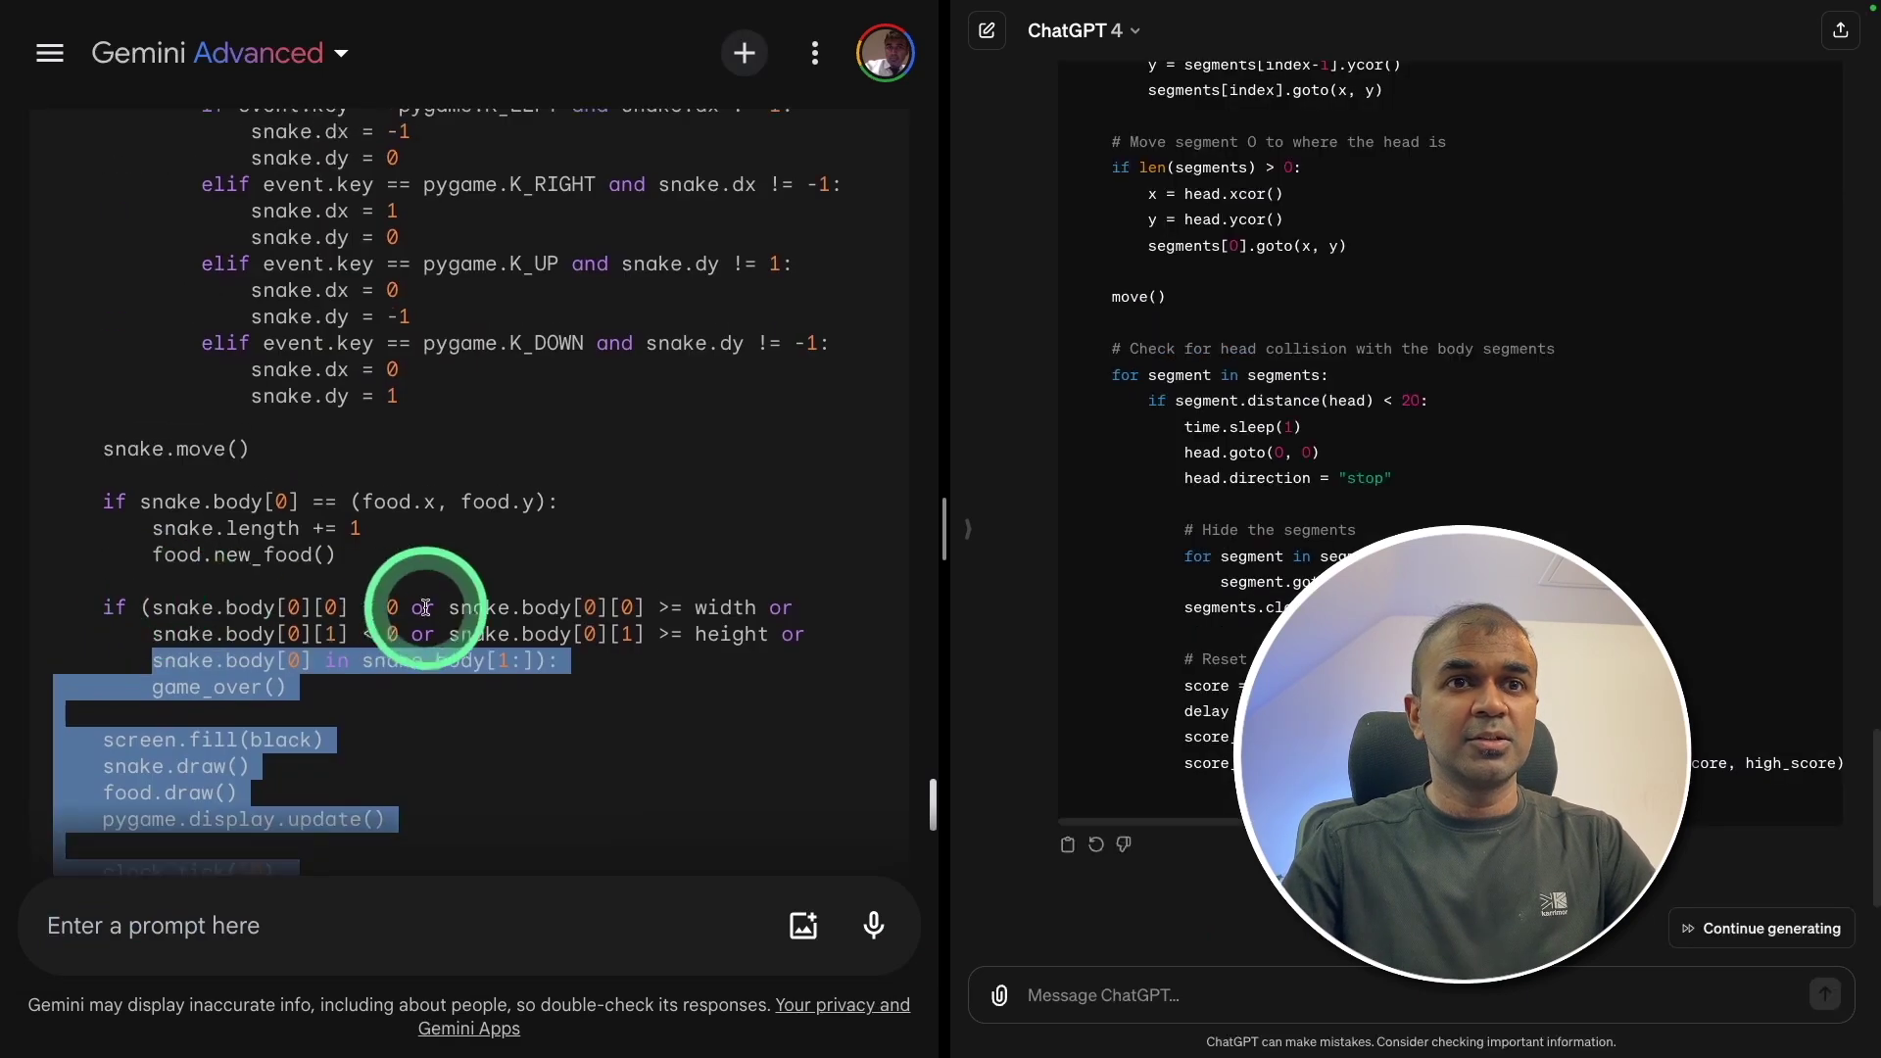
{"action": "left_click", "coordinate": [873, 443]}
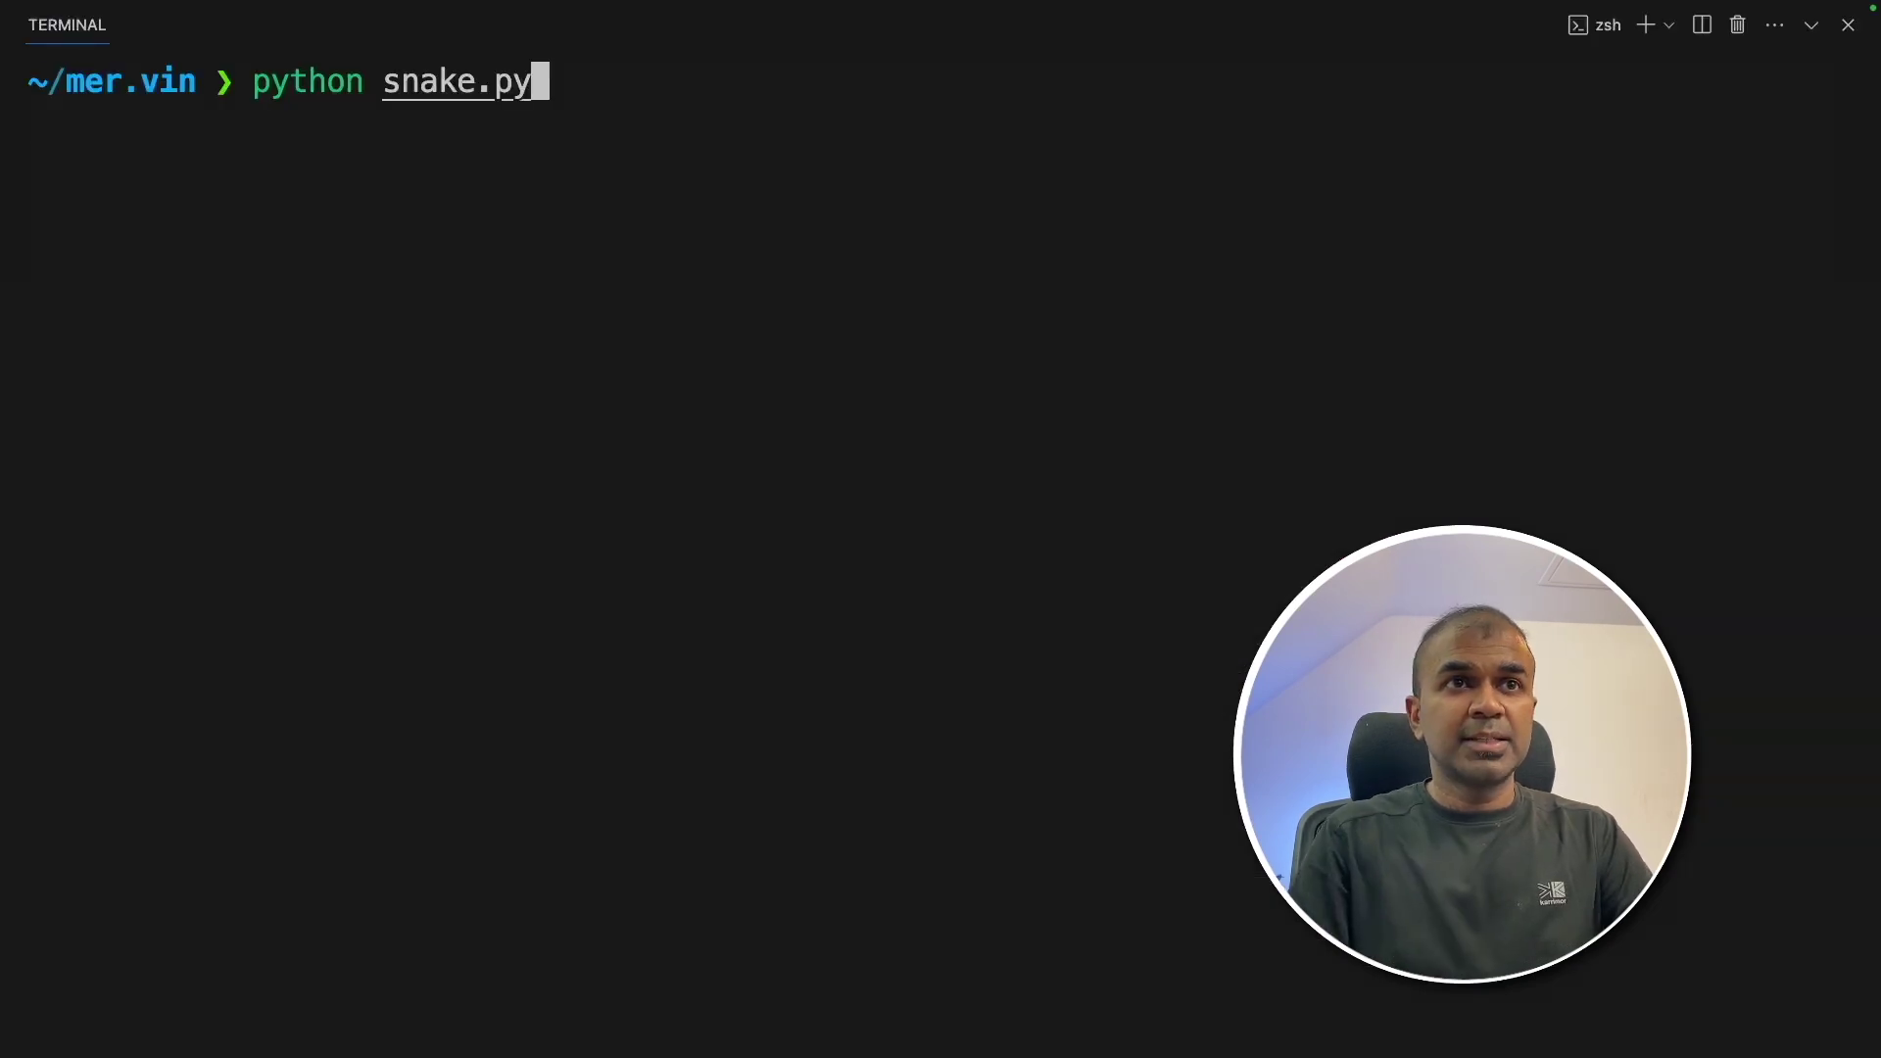
- Run Gemini's pygame snake.py and steer the snake onto the red food
{"action": "key", "text": "Return"}
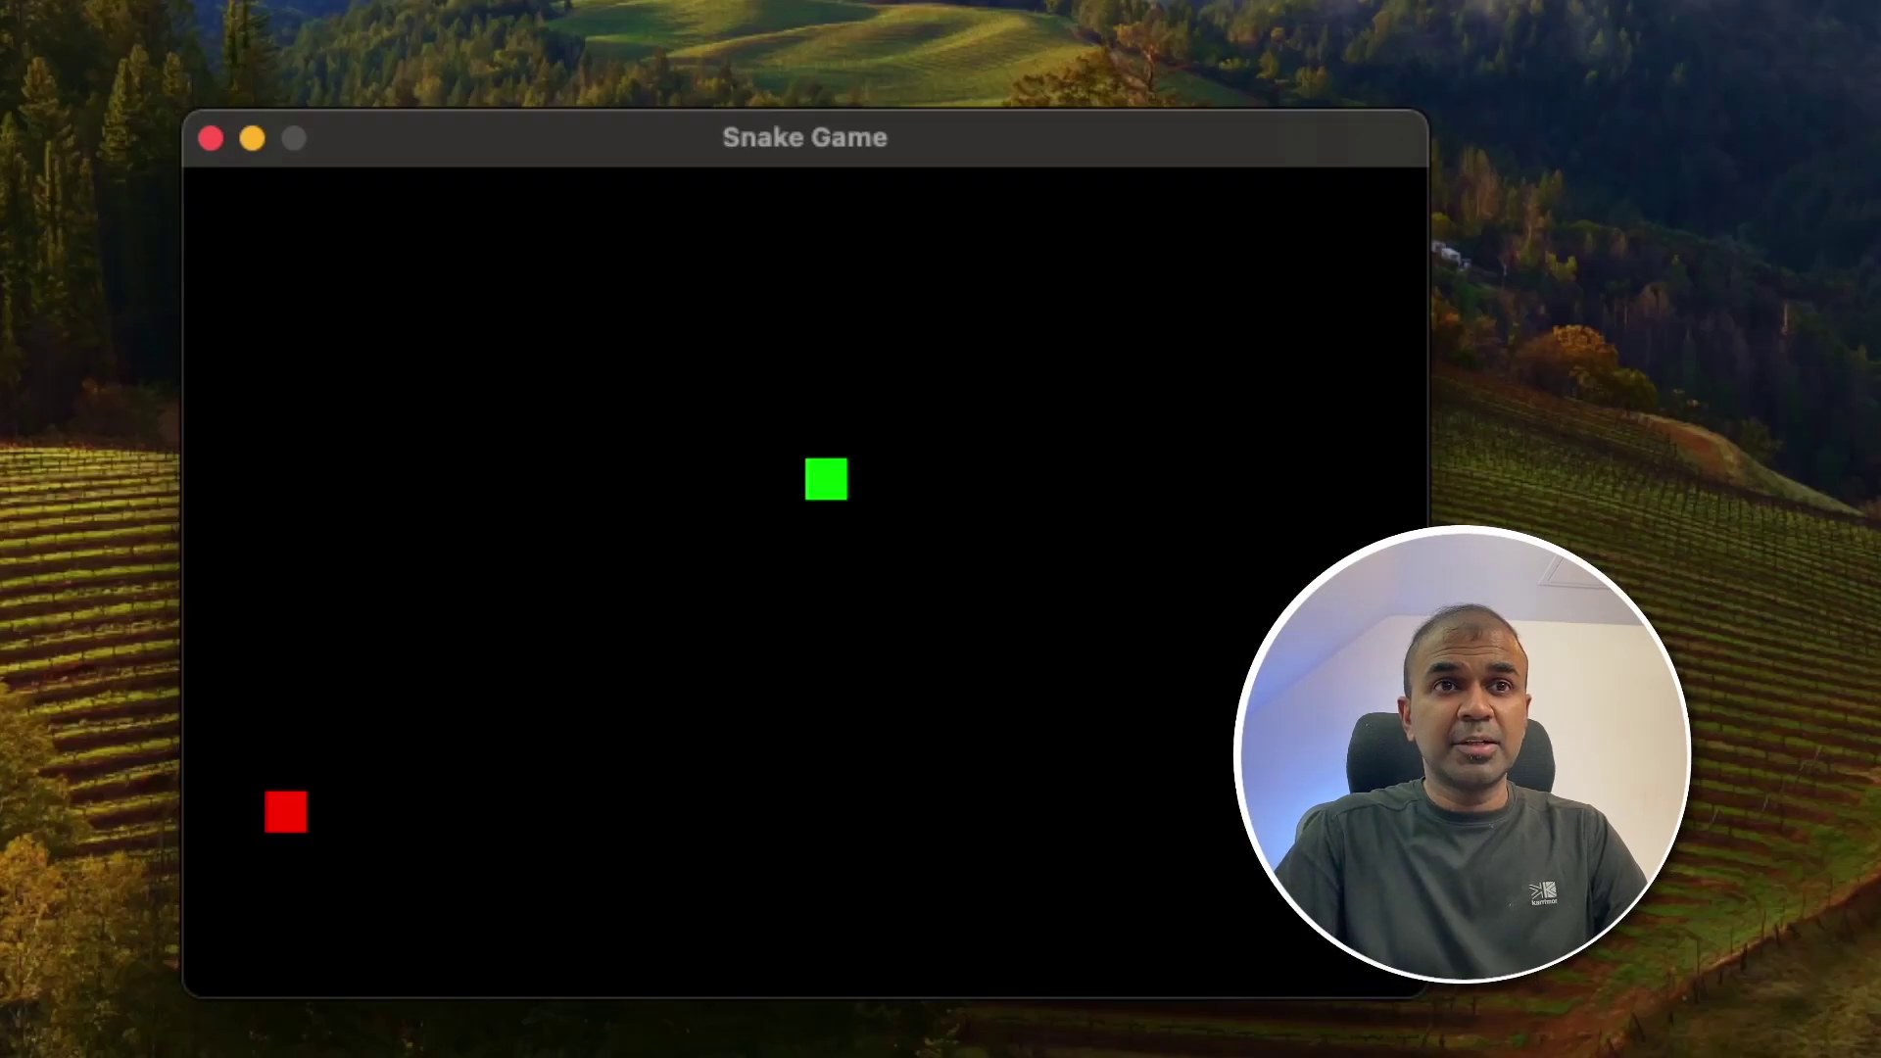
{"action": "key", "text": "Left"}
{"action": "key", "text": "Down"}
{"action": "key", "text": "Left"}
{"action": "key", "text": "Up"}
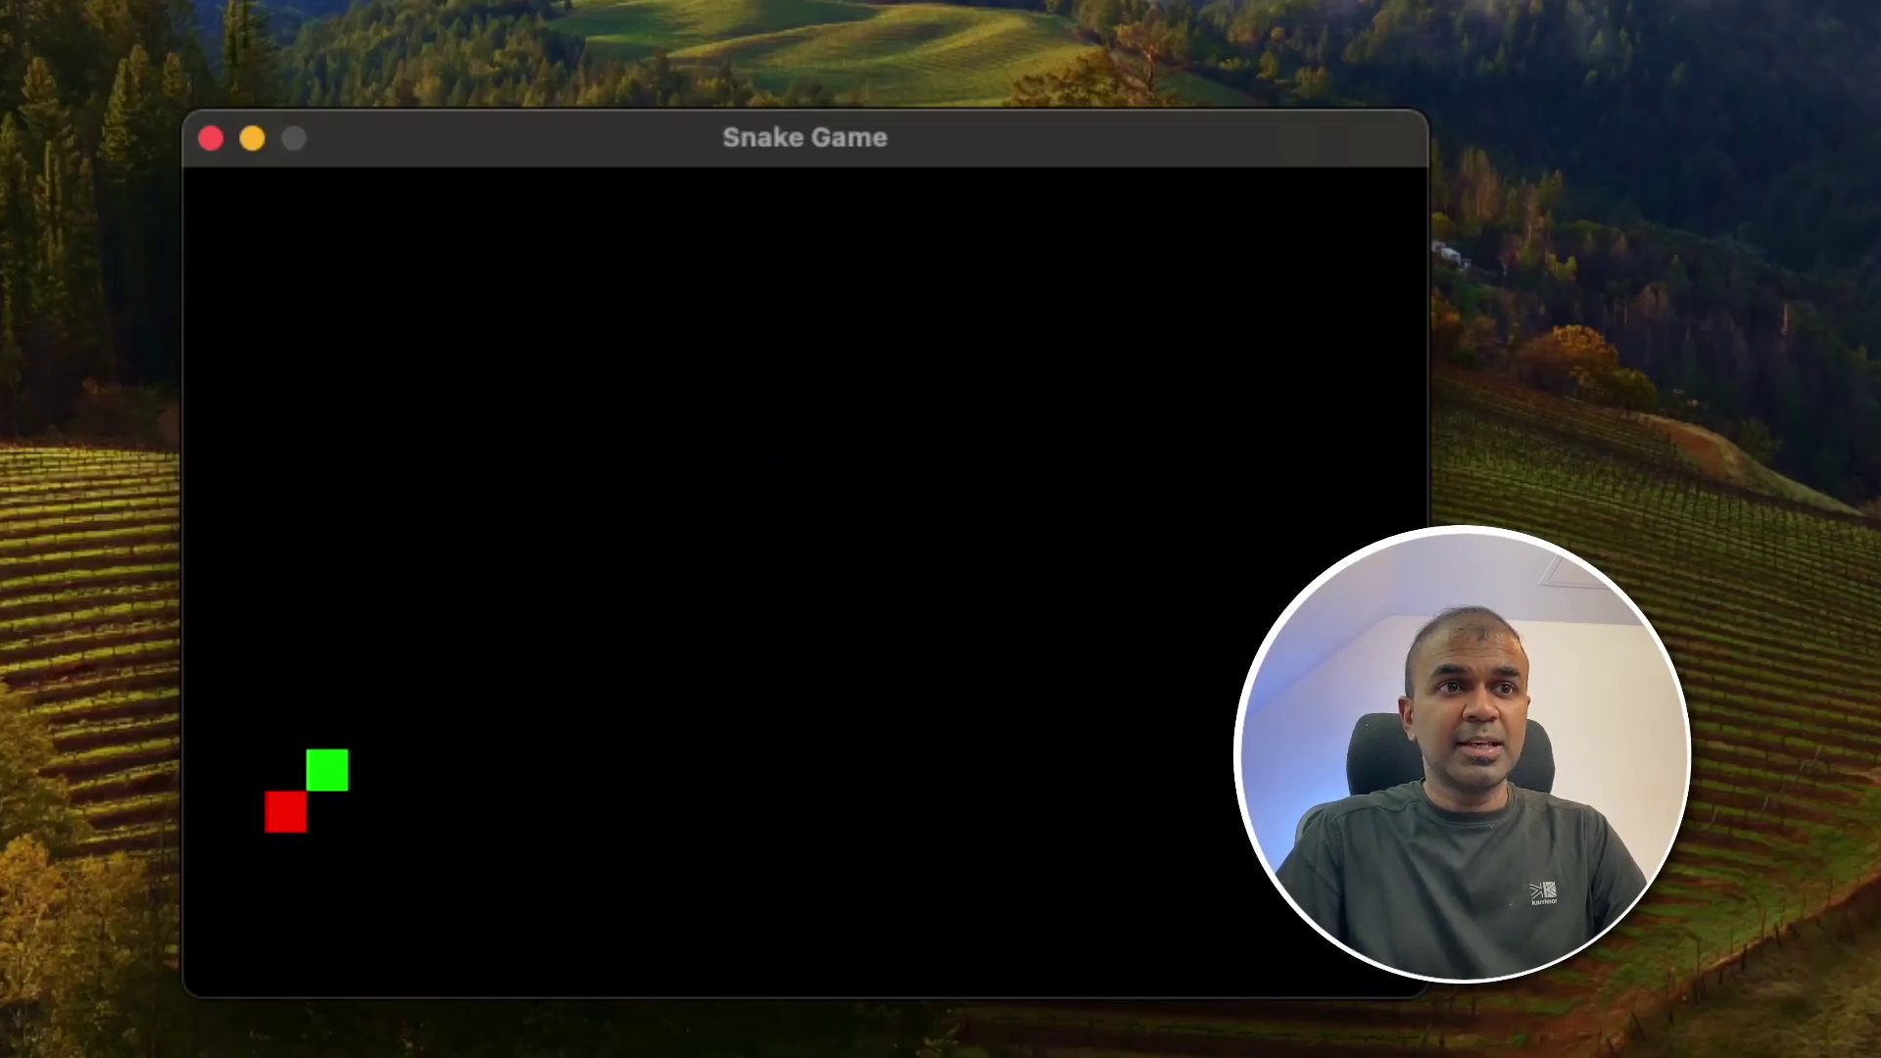
{"action": "key", "text": "Left"}
{"action": "key", "text": "Down"}
- Chase the respawned food to the top row, then copy ChatGPT's turtle-based snake code
{"action": "key", "text": "Right"}
{"action": "key", "text": "Up"}
{"action": "key", "text": "Right"}
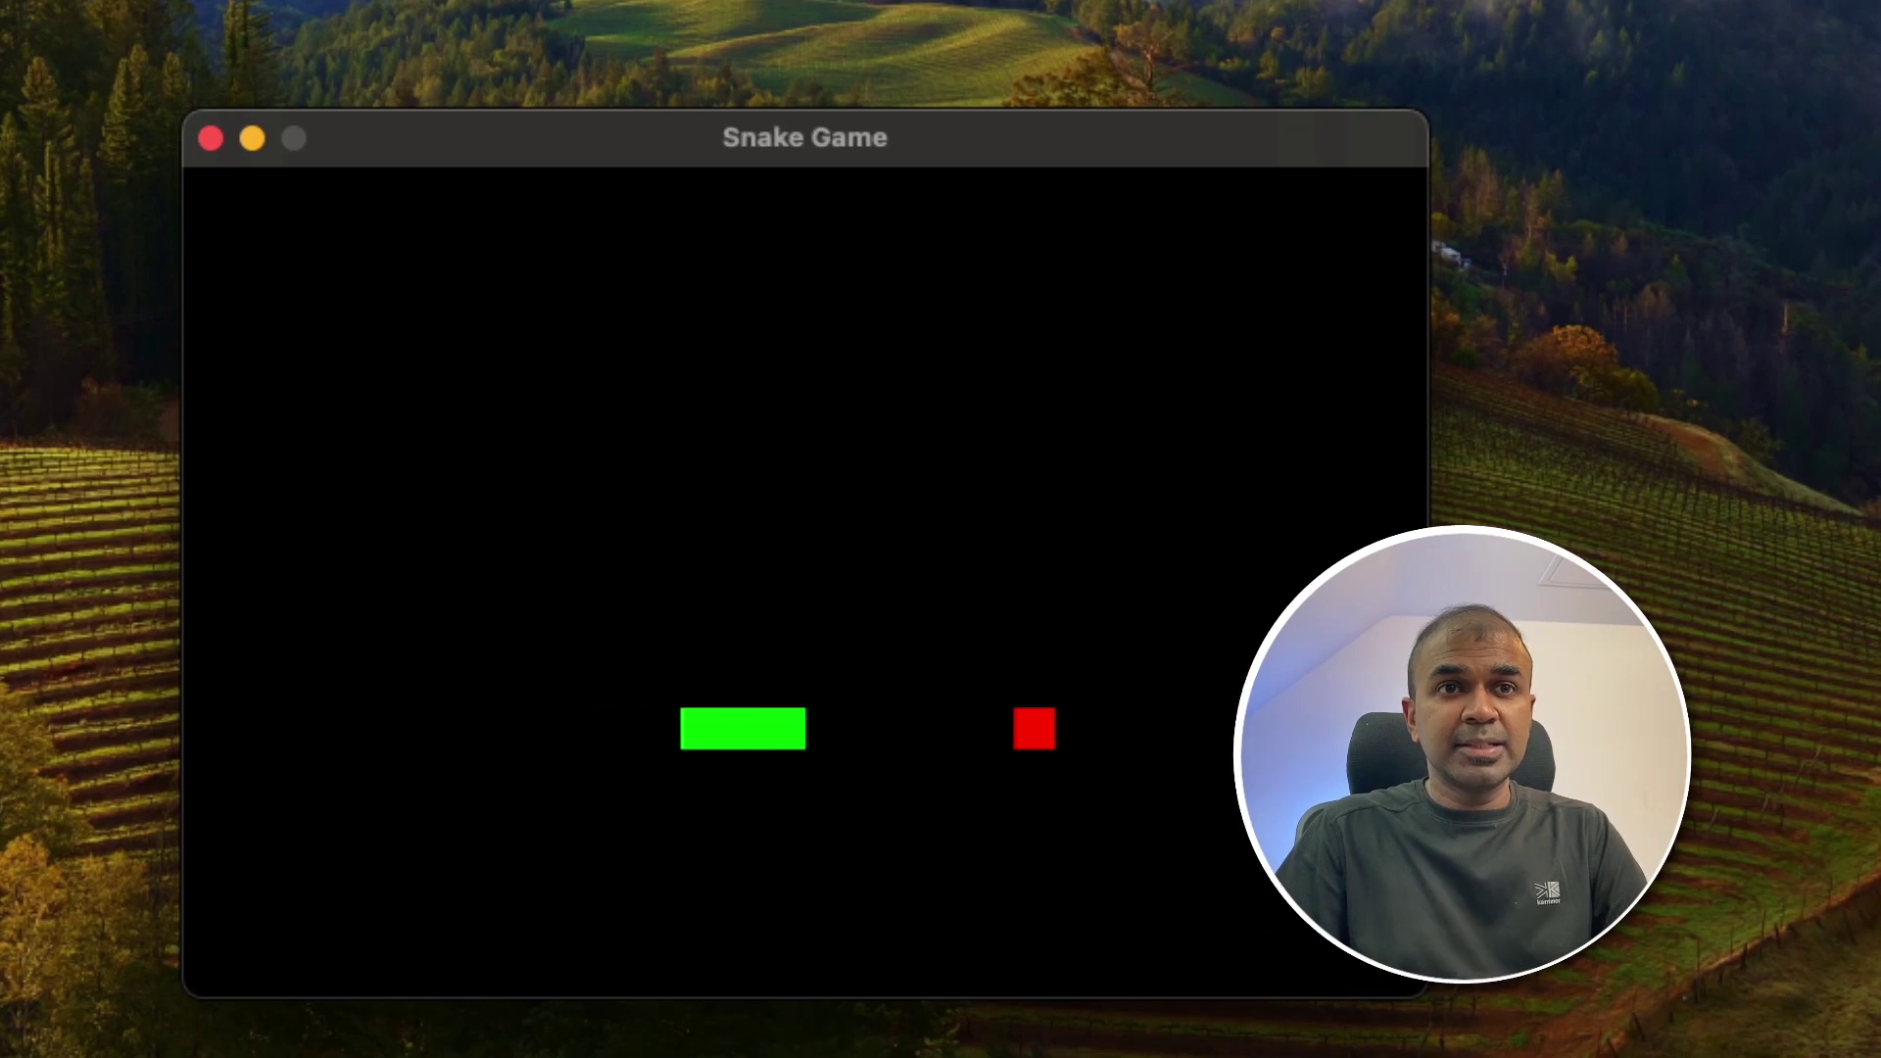
{"action": "key", "text": "Up"}
{"action": "key", "text": "Right"}
{"action": "key", "text": "Up"}
{"action": "key", "text": "Left"}
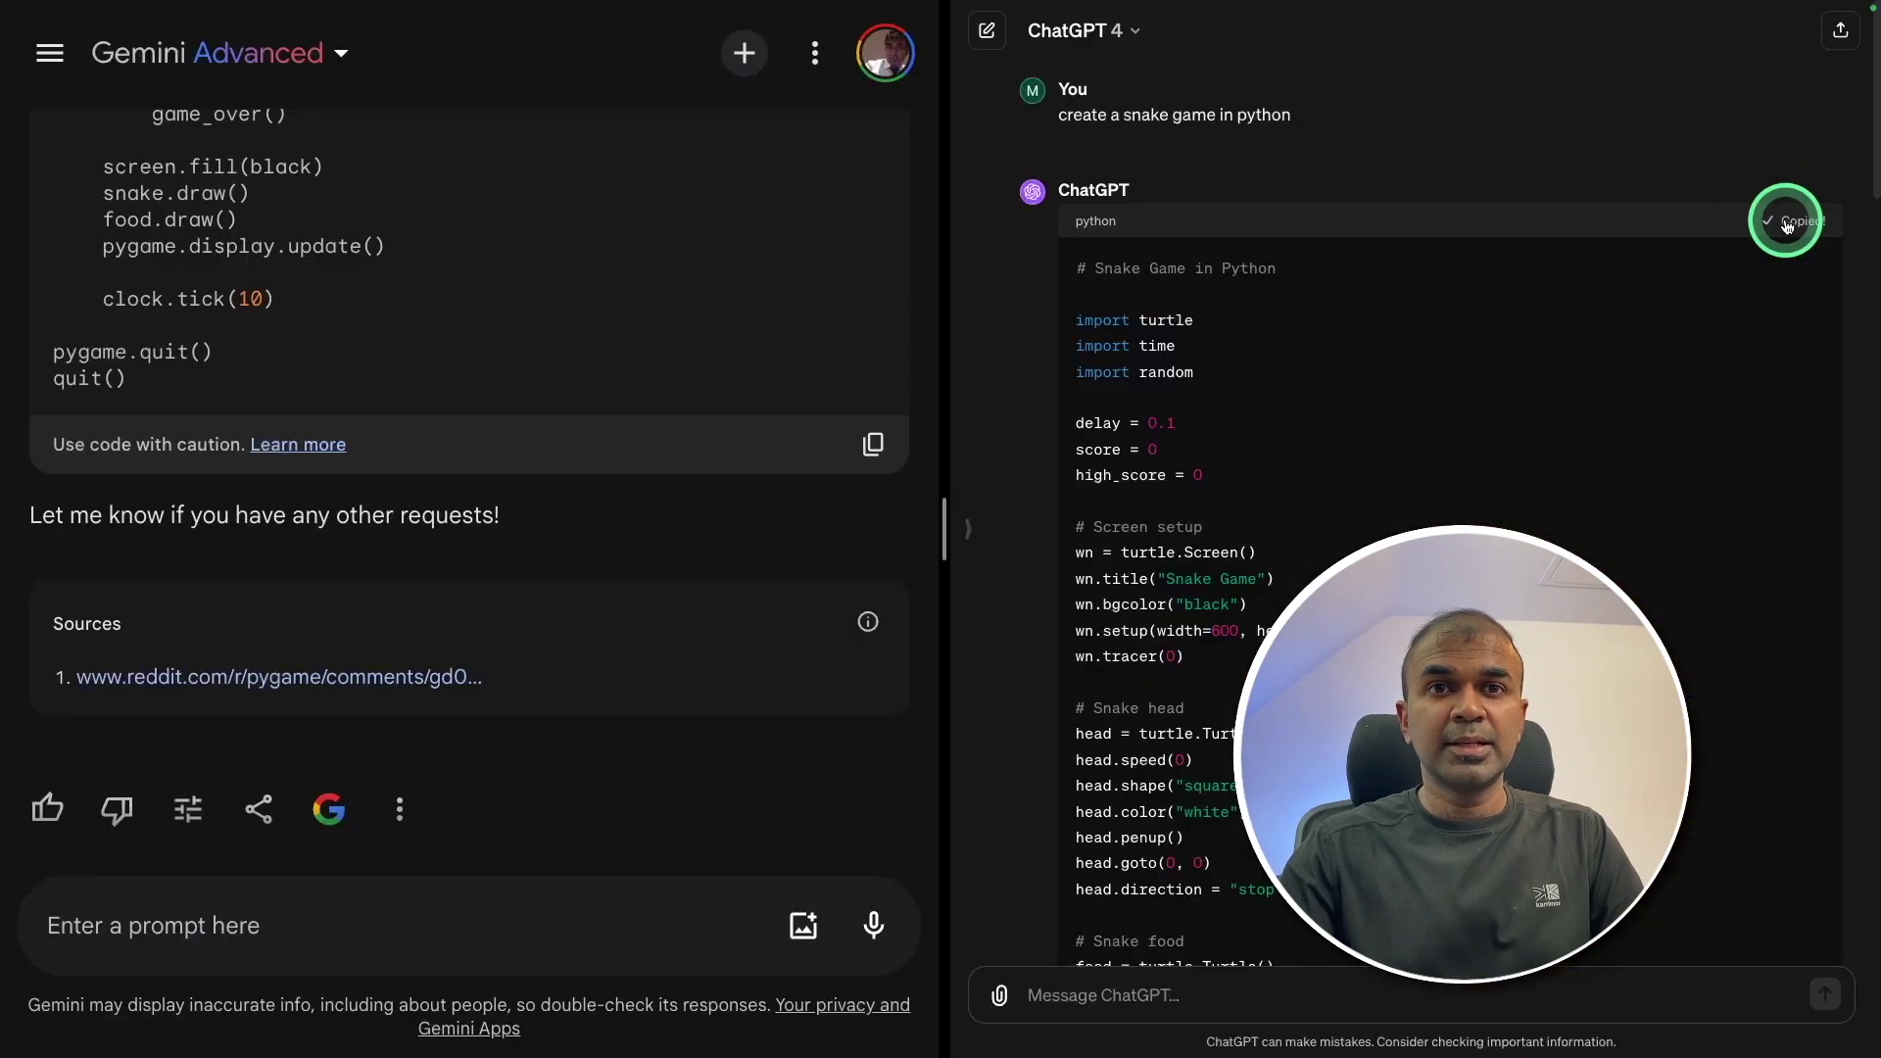
{"action": "left_click", "coordinate": [1792, 221]}
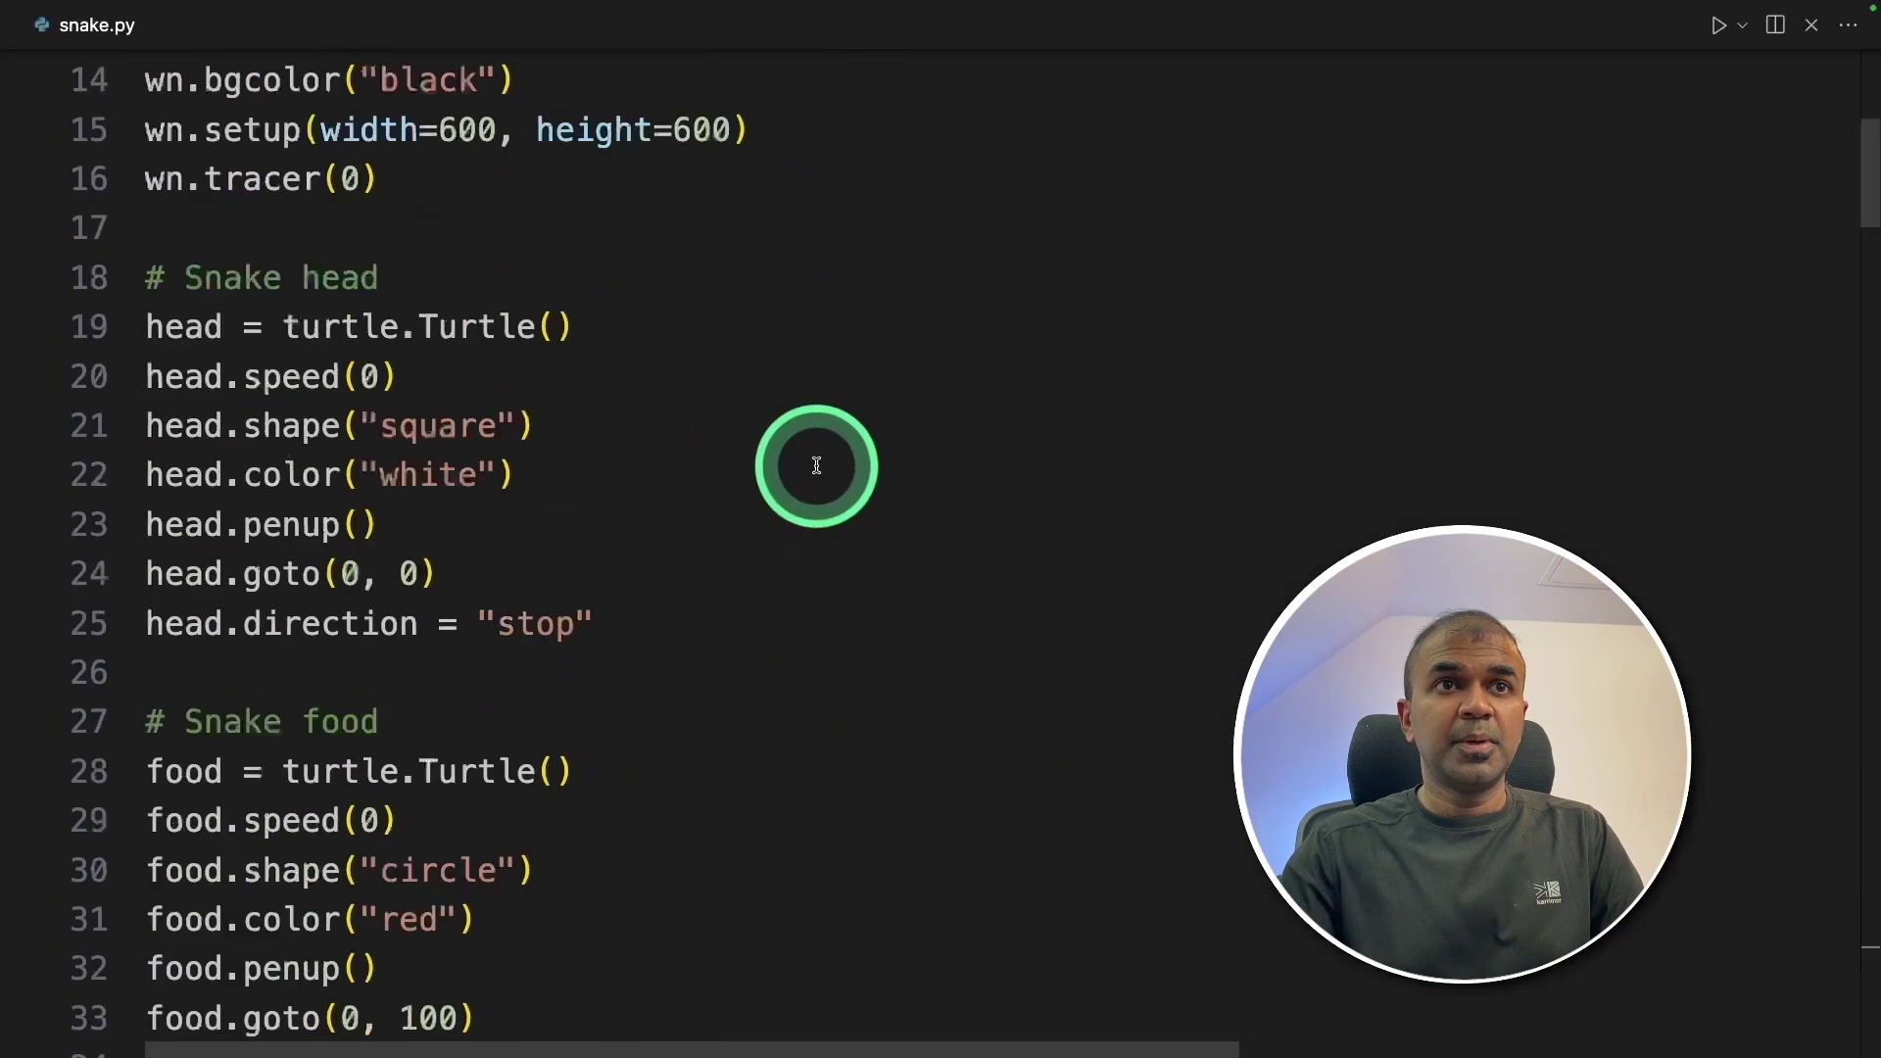
{"action": "scroll", "coordinate": [812, 461], "scroll_direction": "up", "scroll_amount": 5}
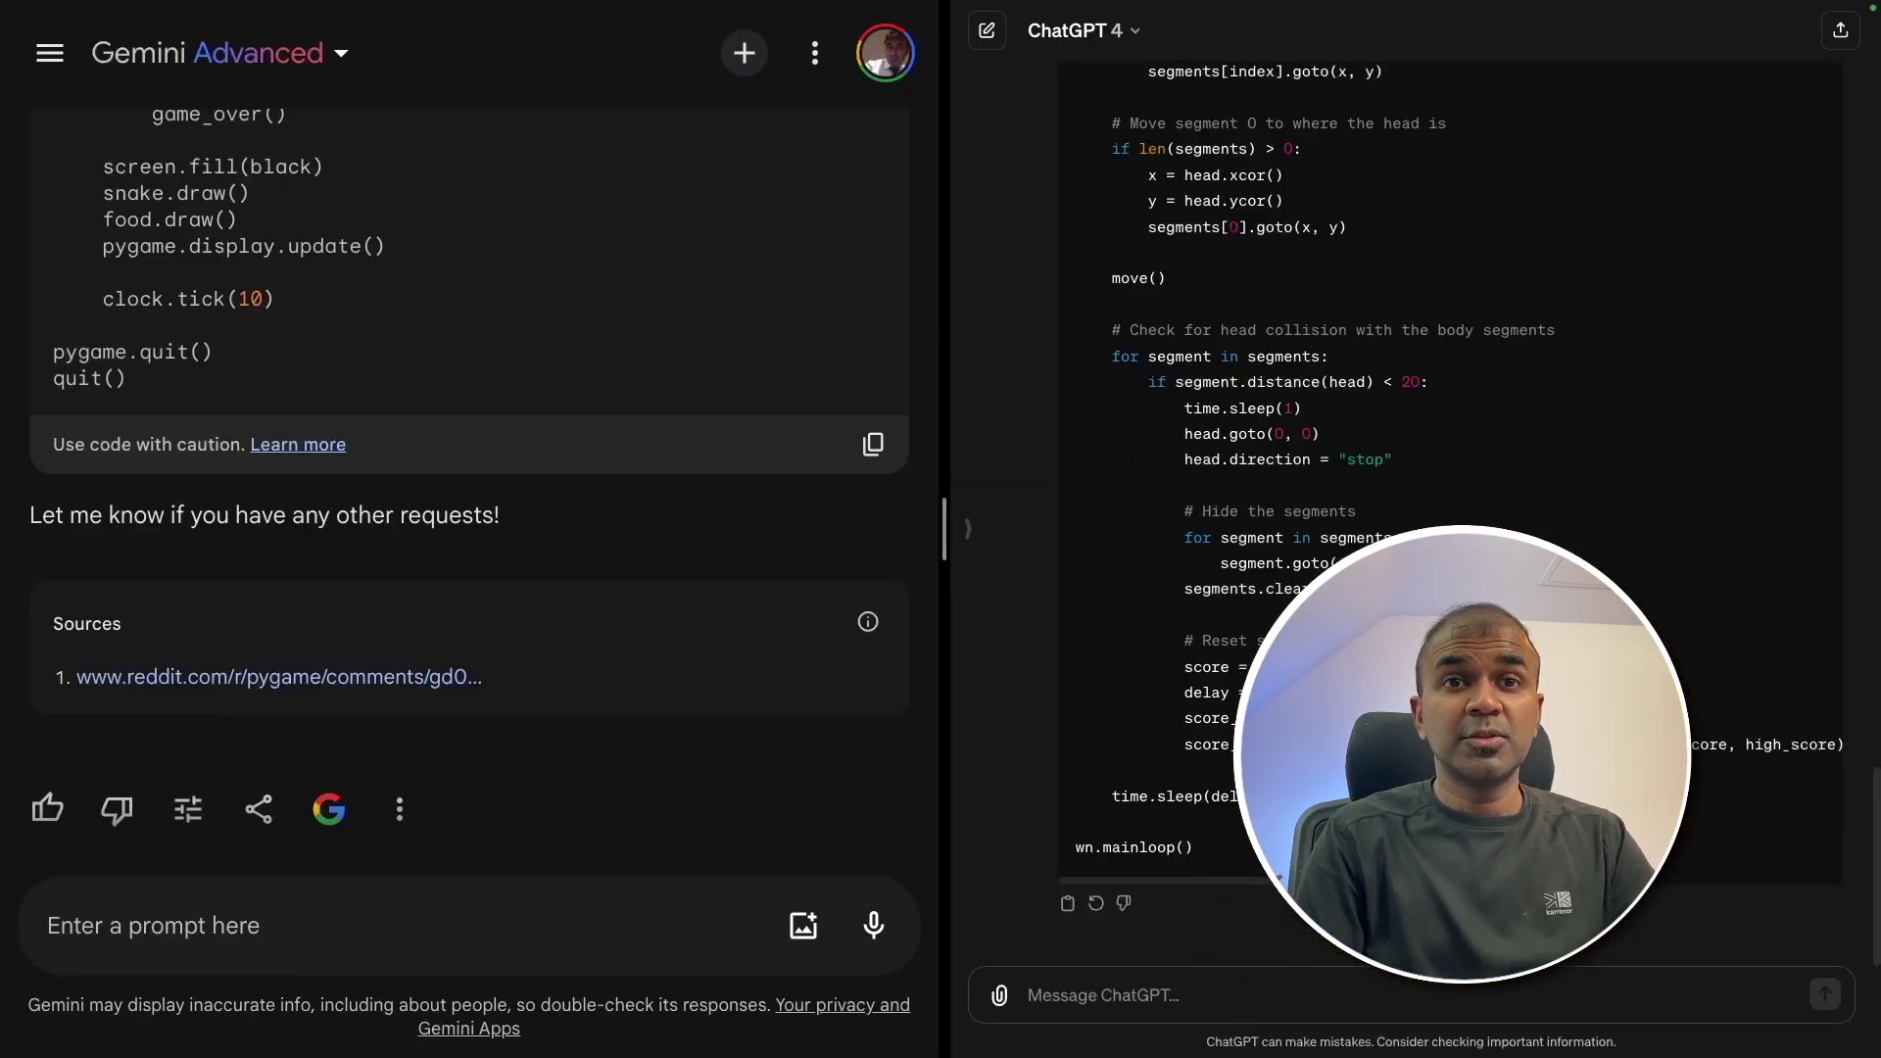
- Ask ChatGPT to 'generate code using pygame', paste it into snake.py and play until 'You lost'
{"action": "type", "text": "generate code"}
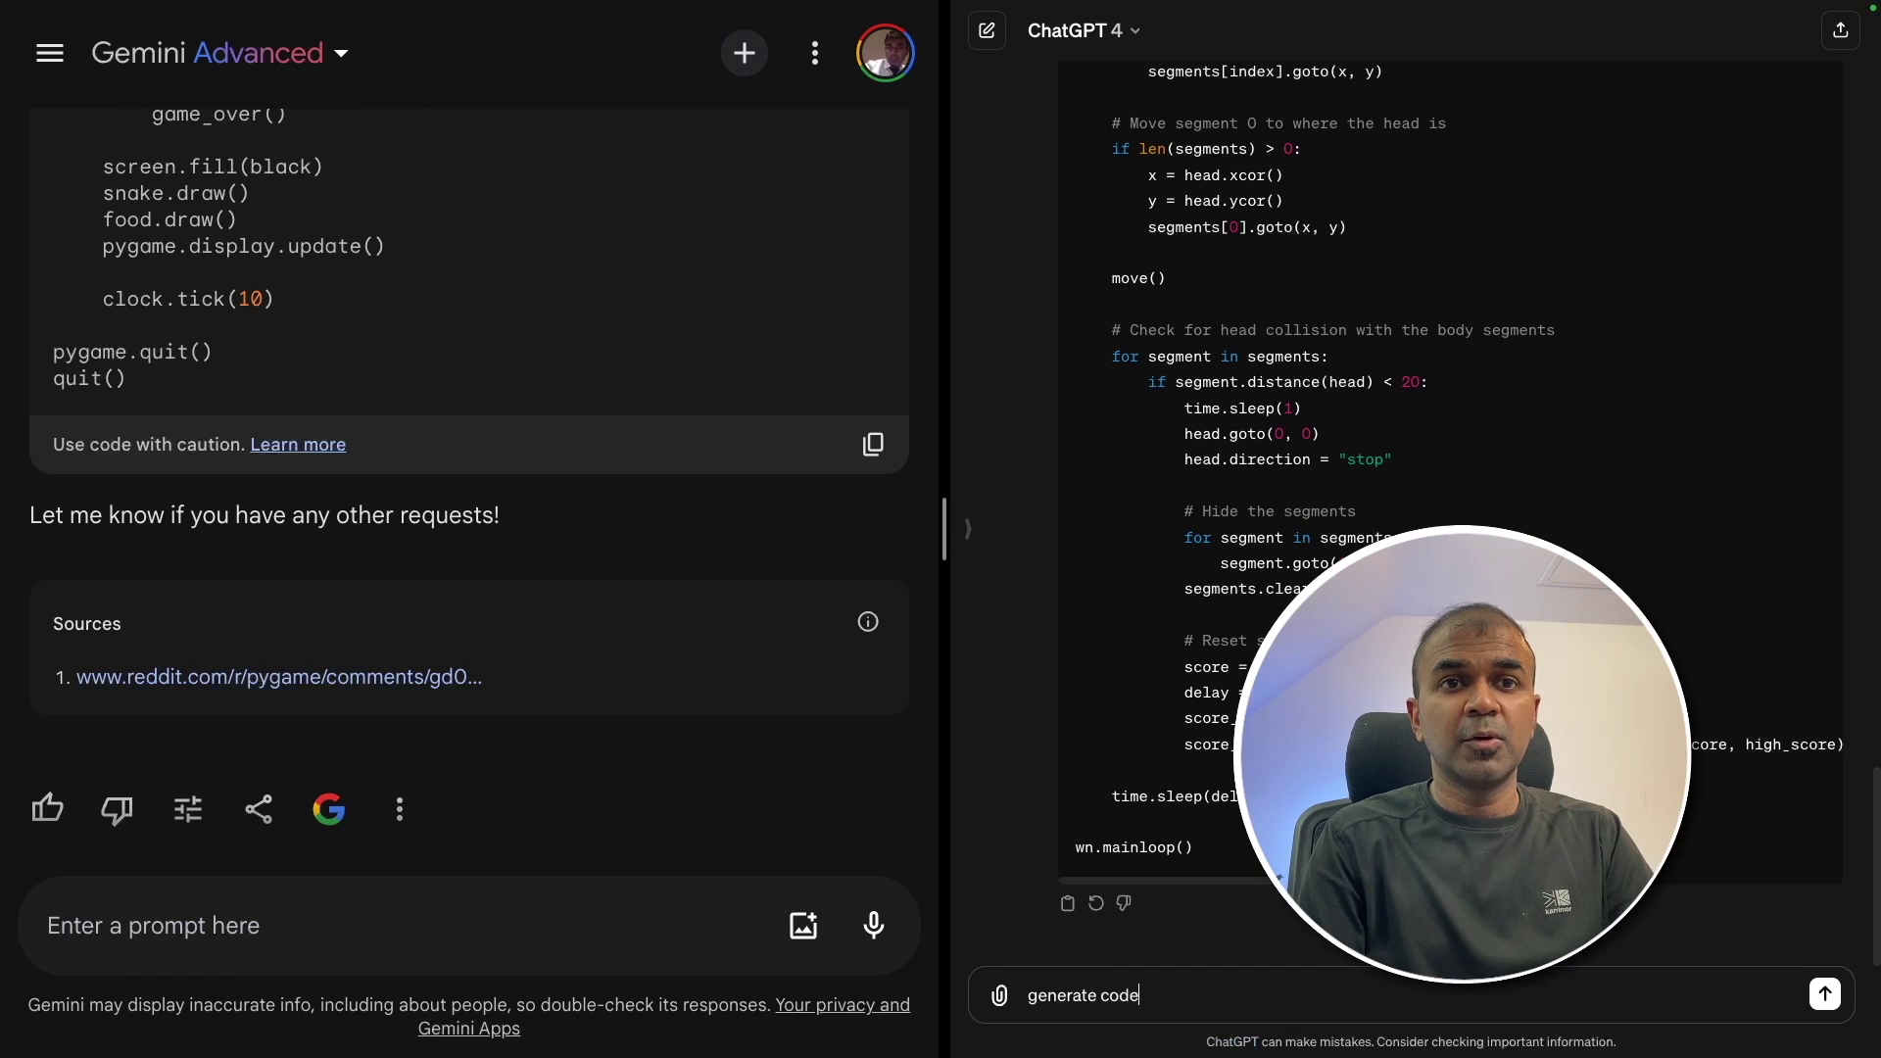
{"action": "type", "text": " using pygame"}
{"action": "key", "text": "Return"}
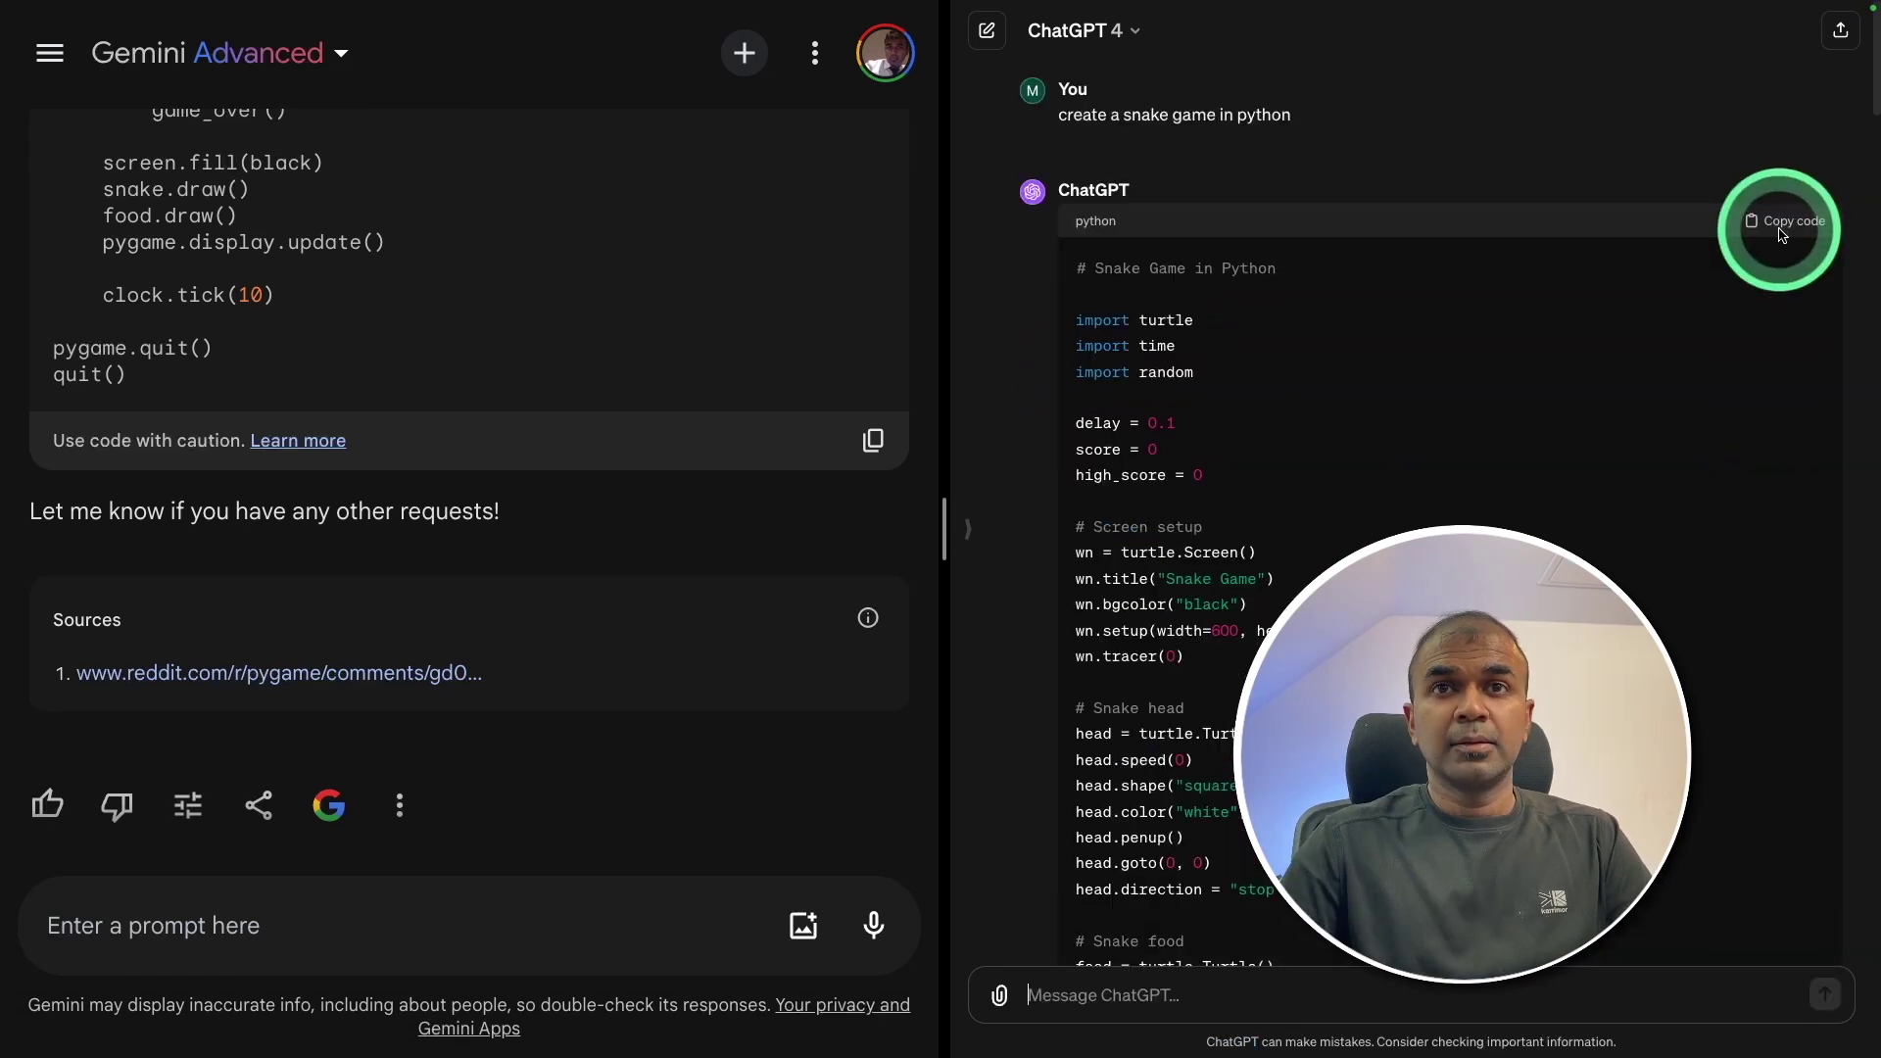
{"action": "left_click", "coordinate": [1782, 233]}
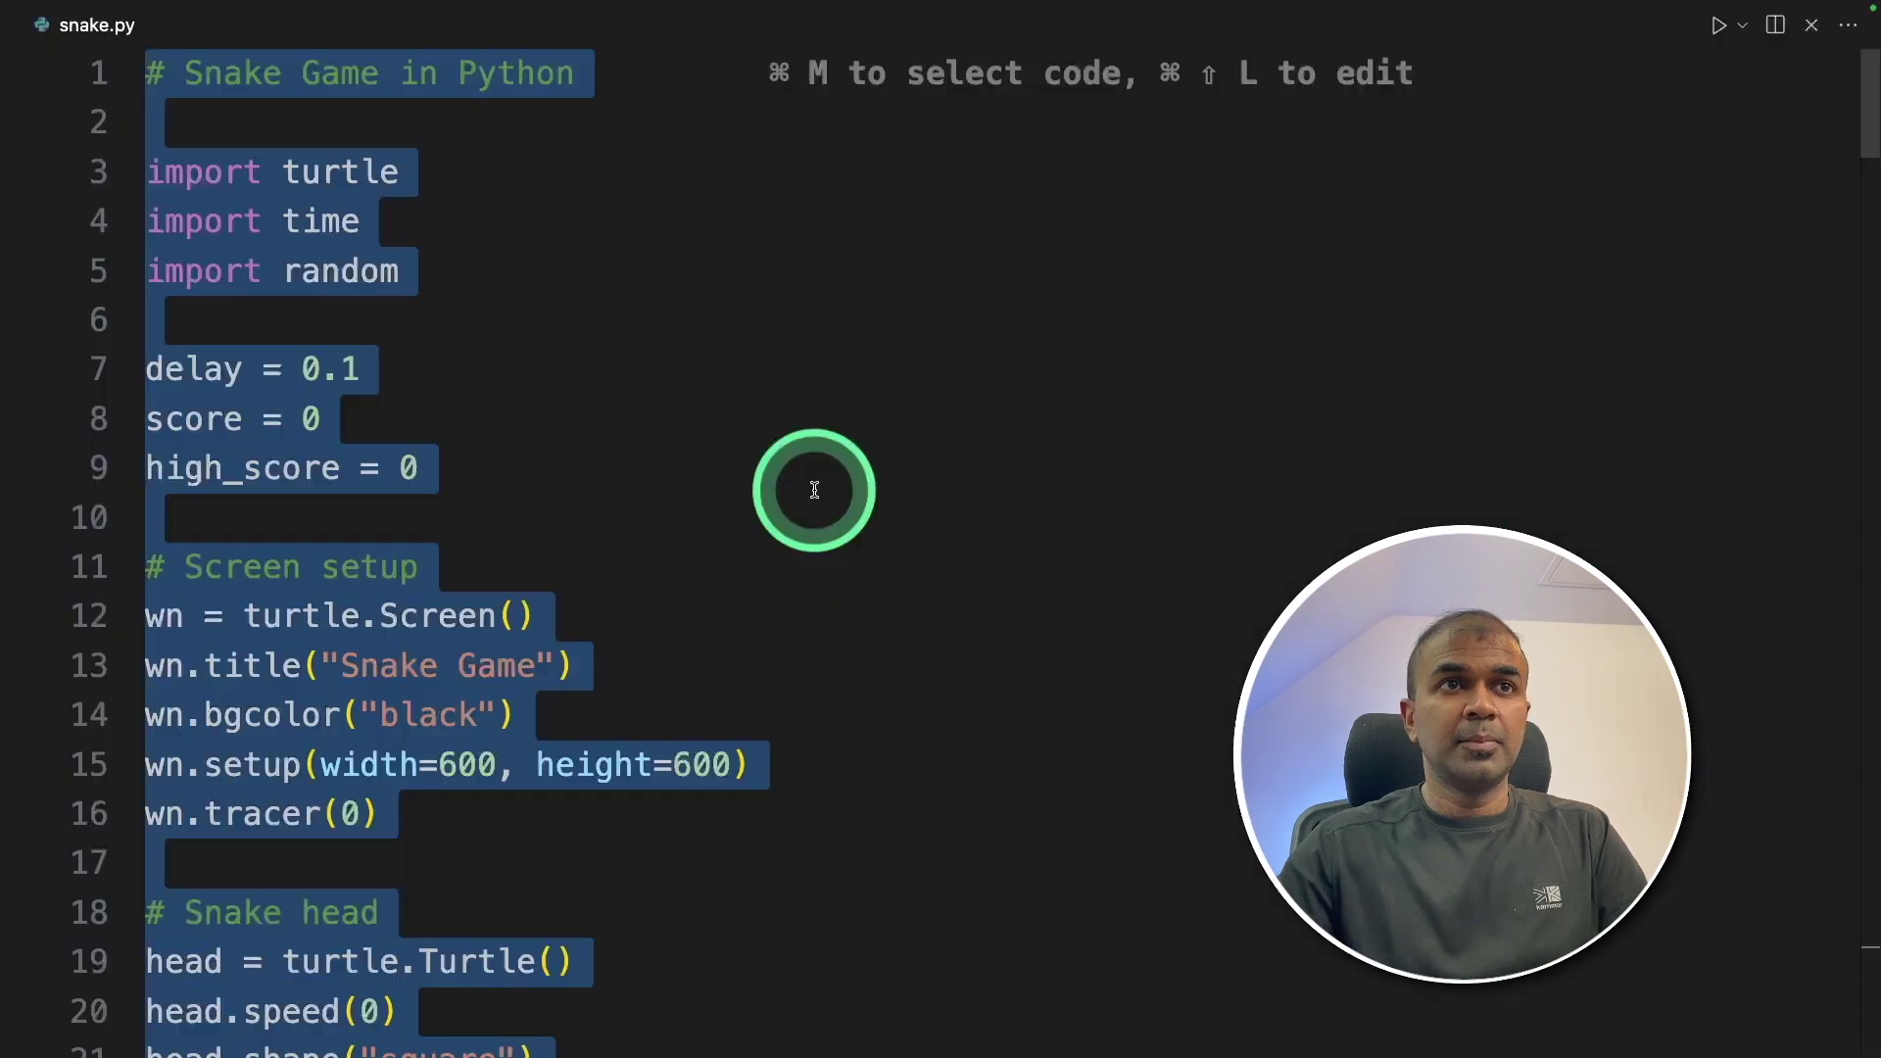
{"action": "key", "text": "super+v"}
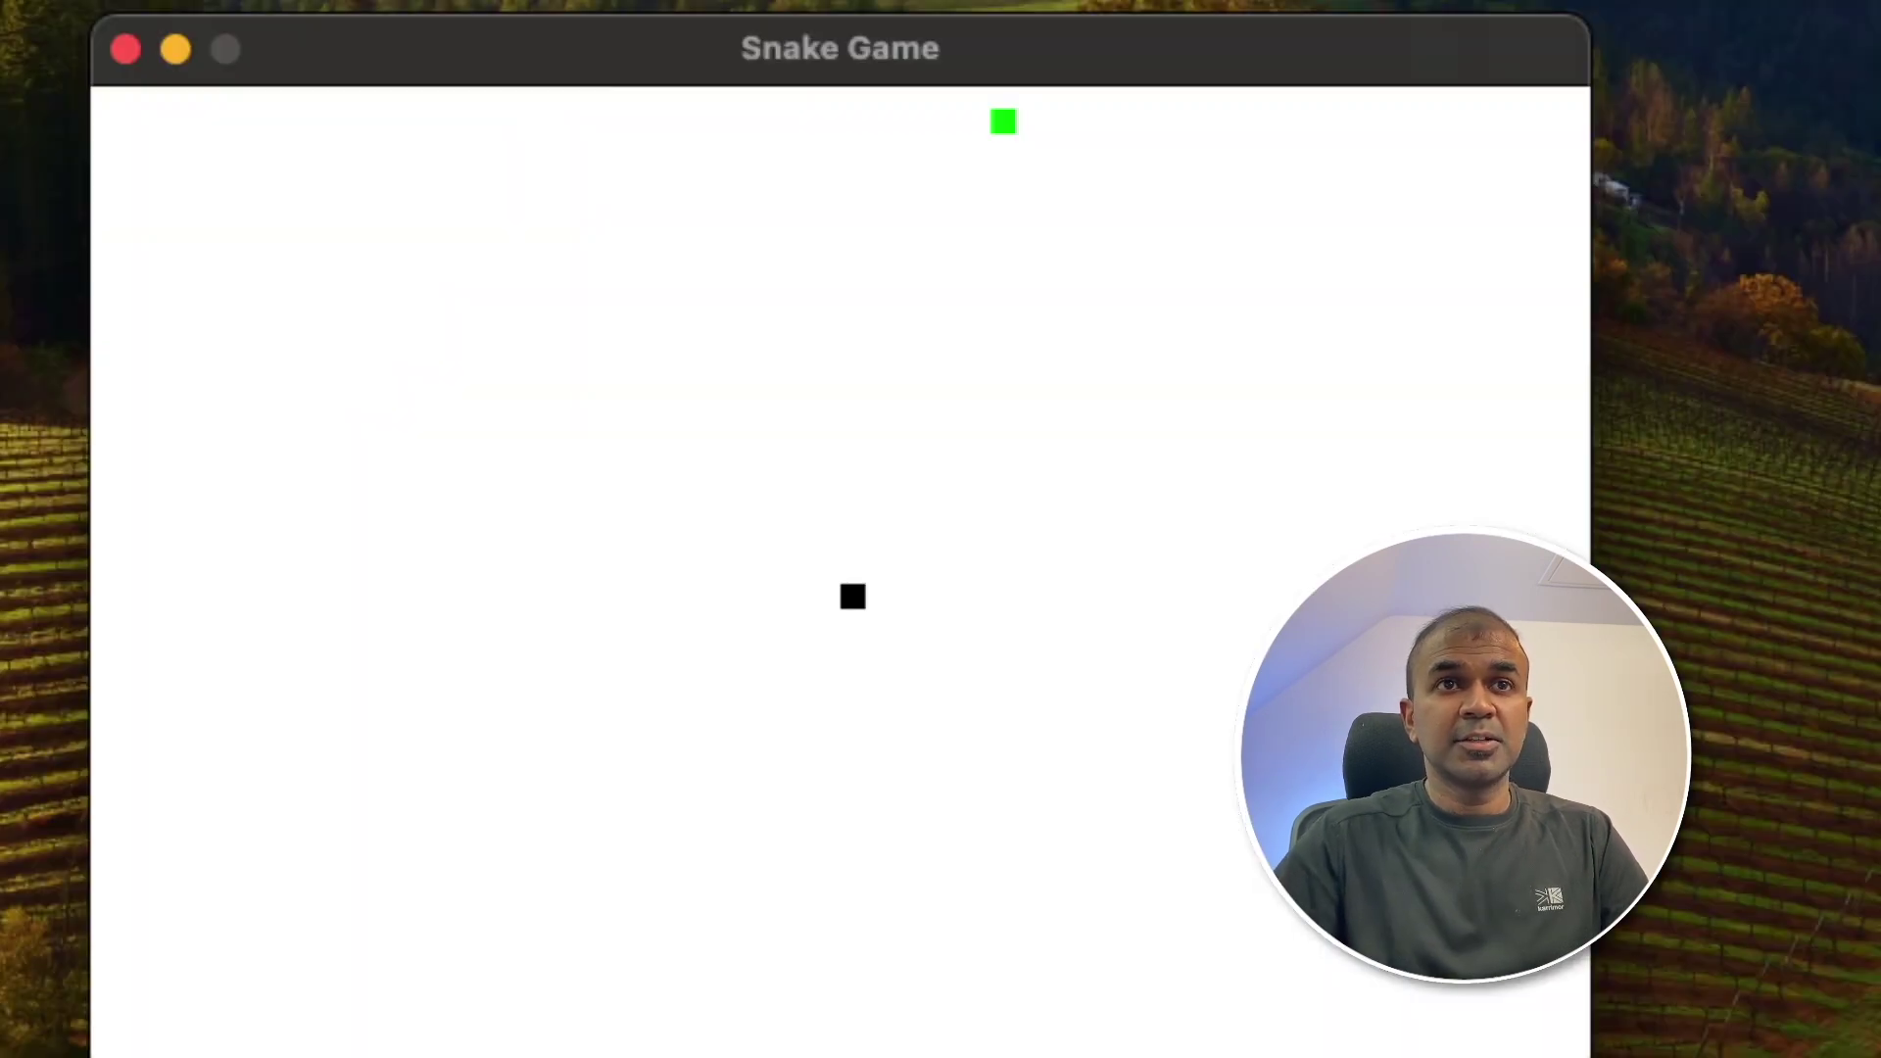
{"action": "key", "text": "Up"}
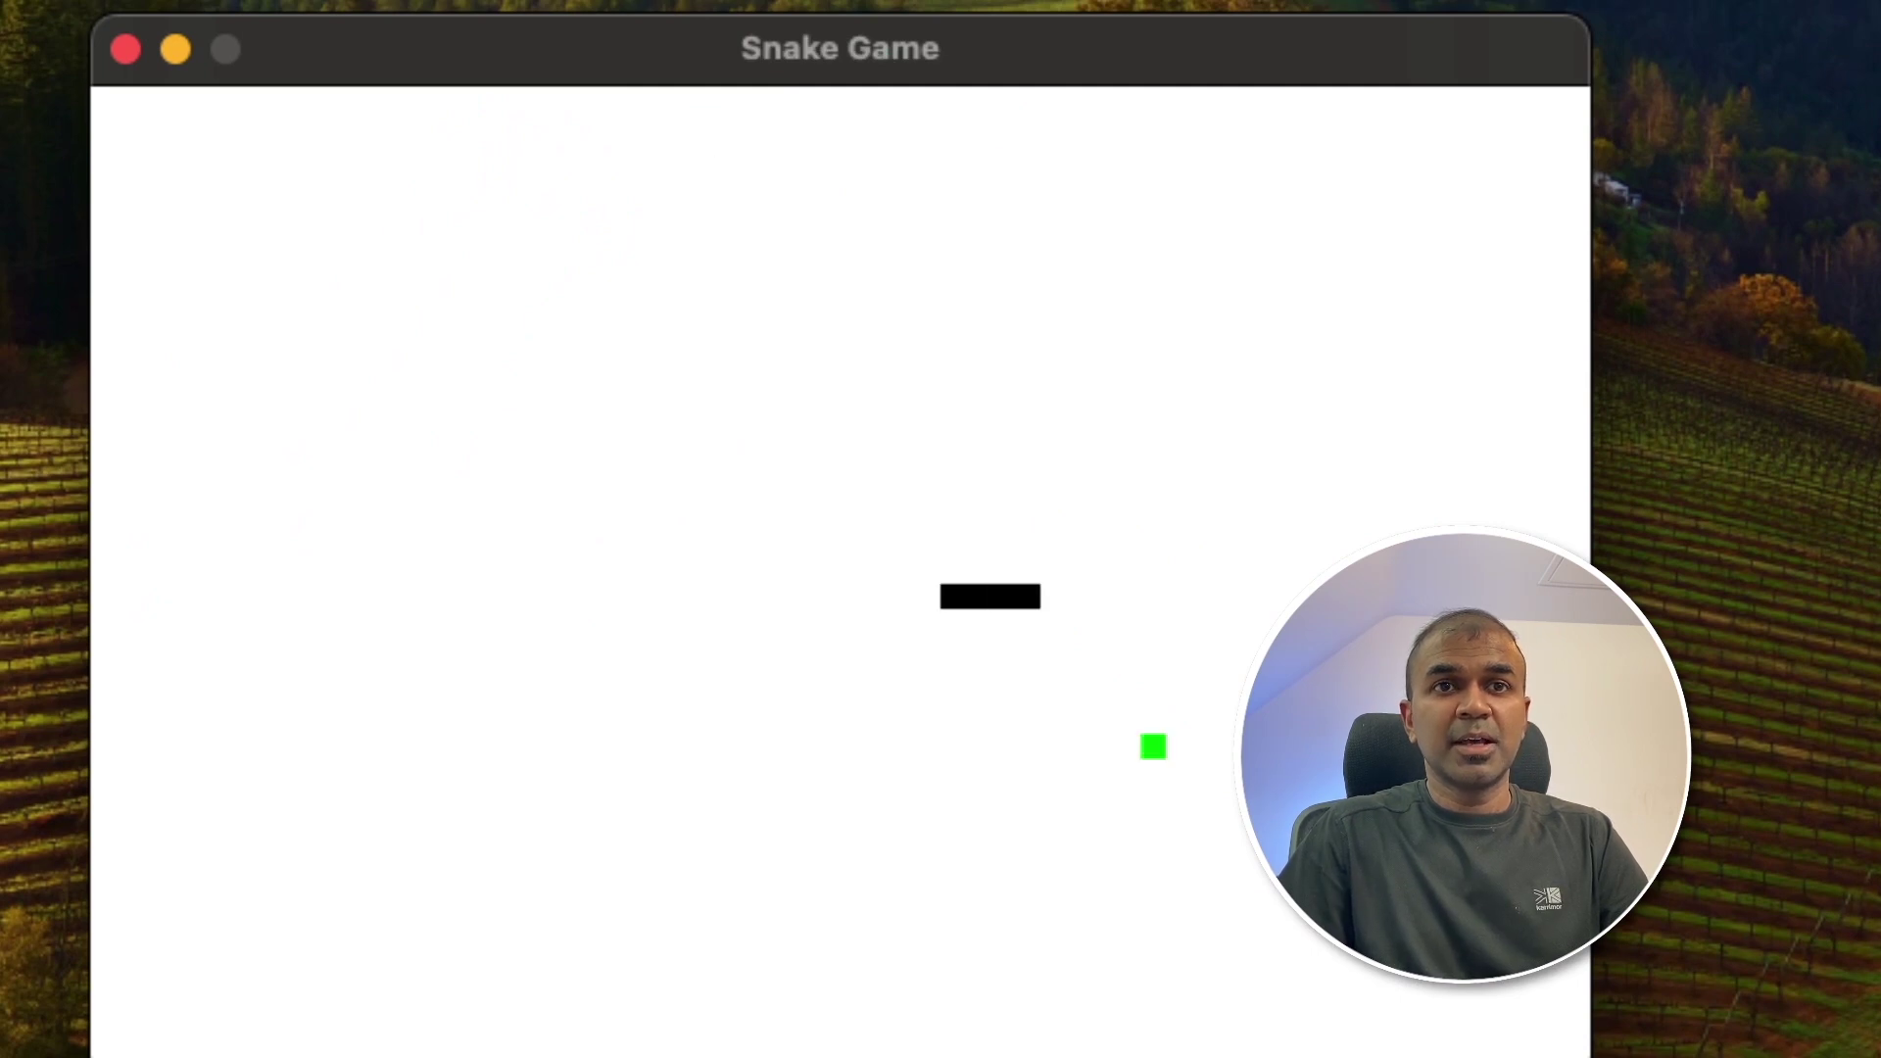
{"action": "key", "text": "Down"}
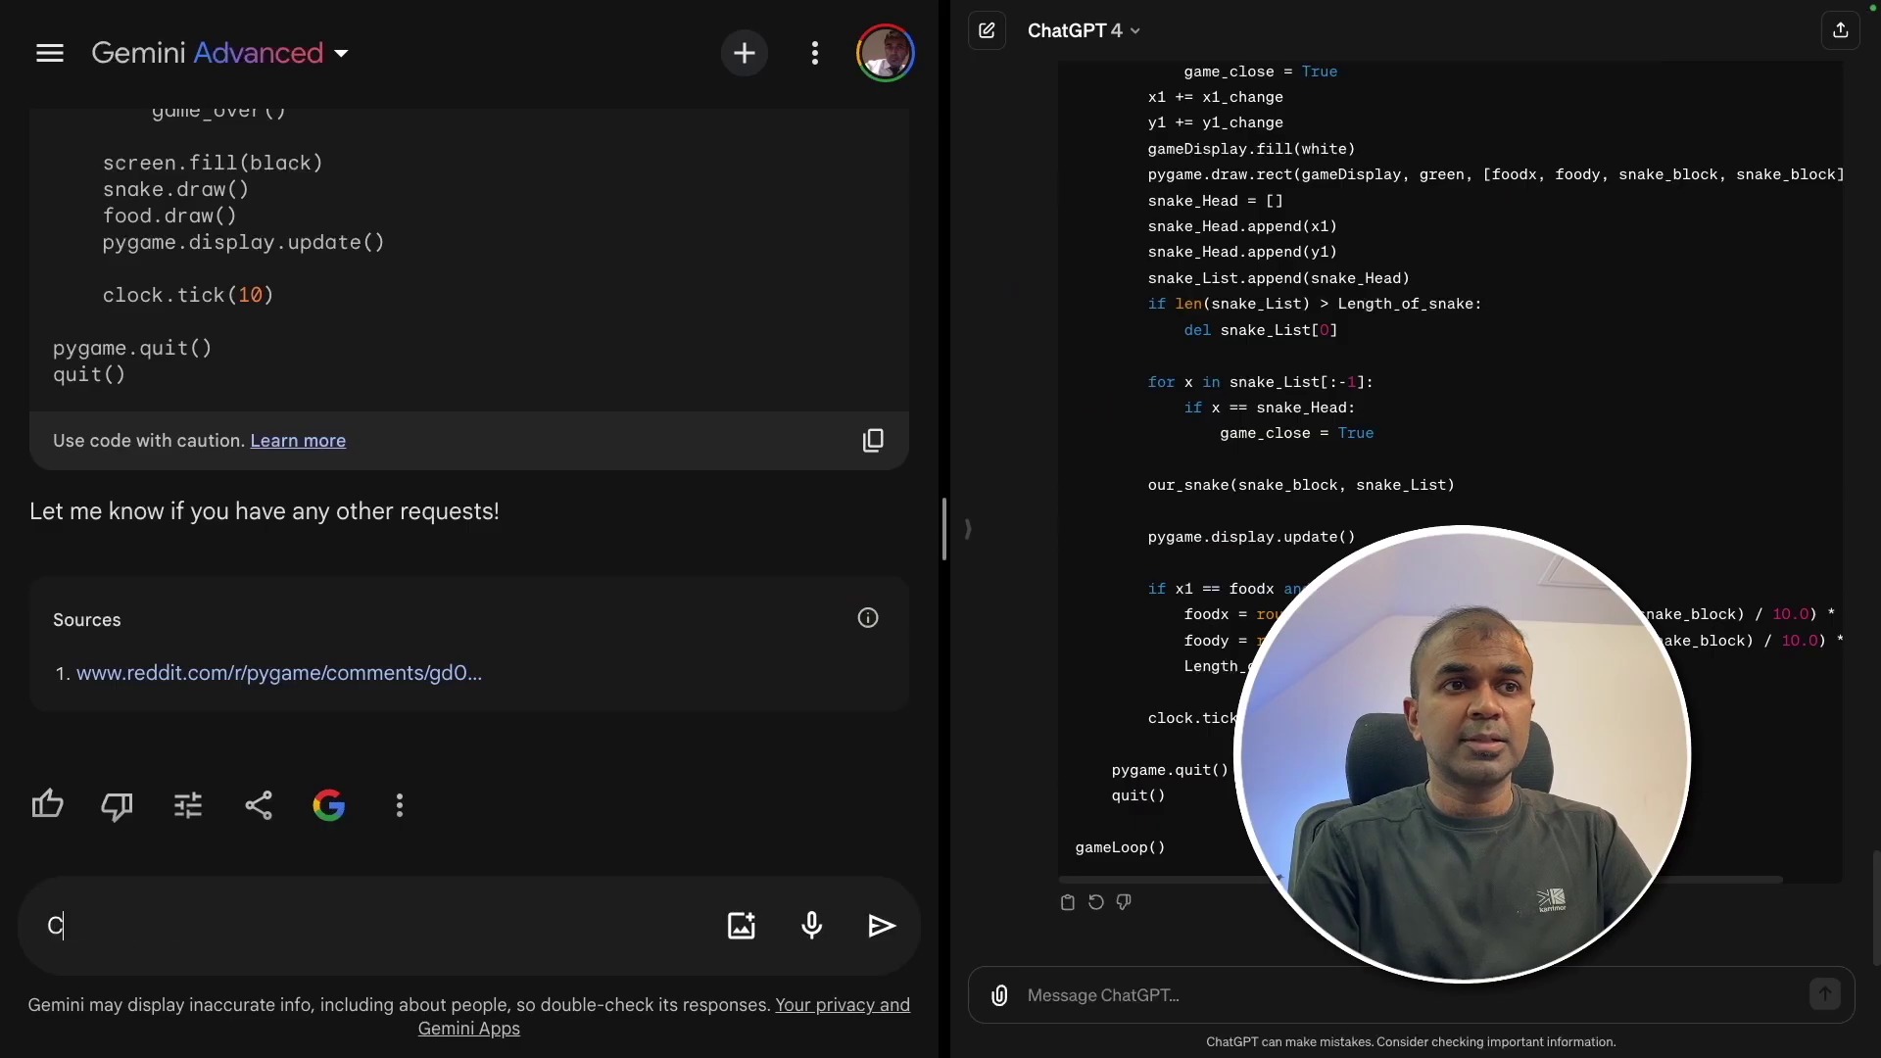
- Send 'Create a space invader game in python' to both Gemini and ChatGPT
{"action": "type", "text": "reate a "}
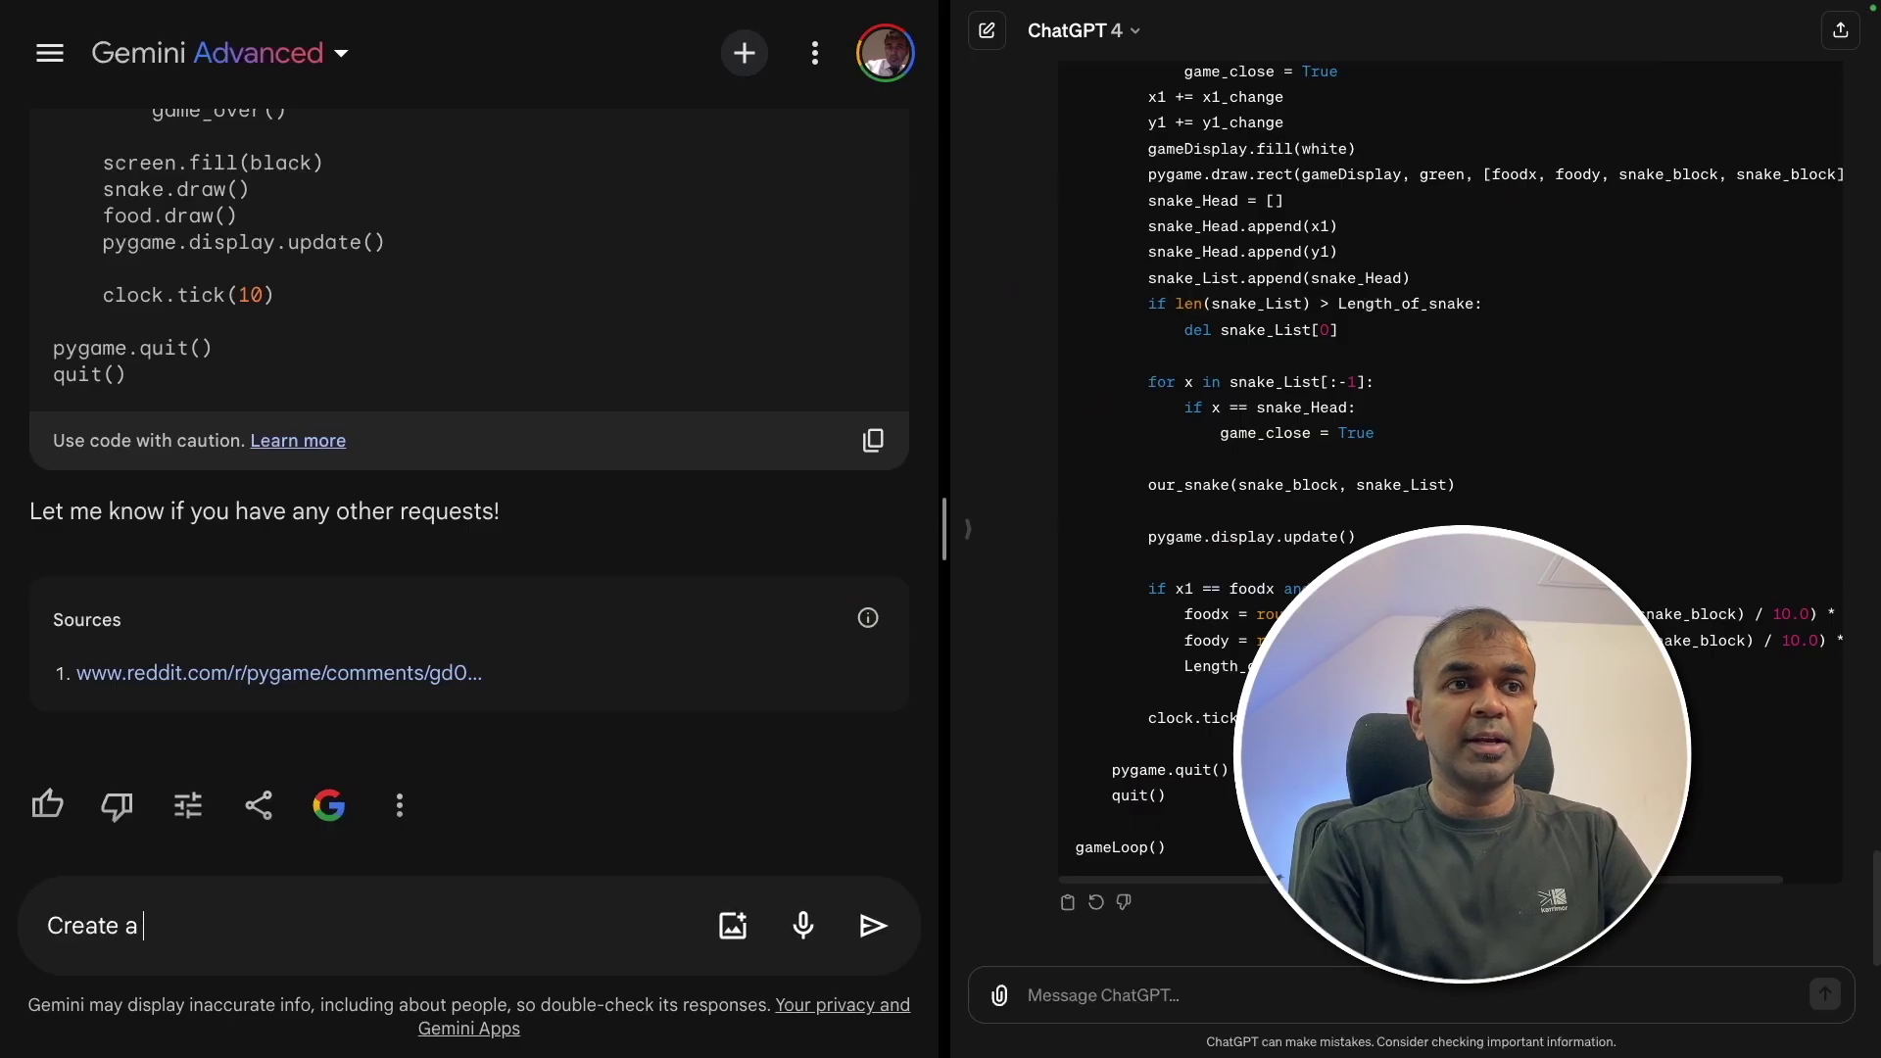
{"action": "type", "text": "space invader game in python"}
{"action": "key", "text": "ctrl+a"}
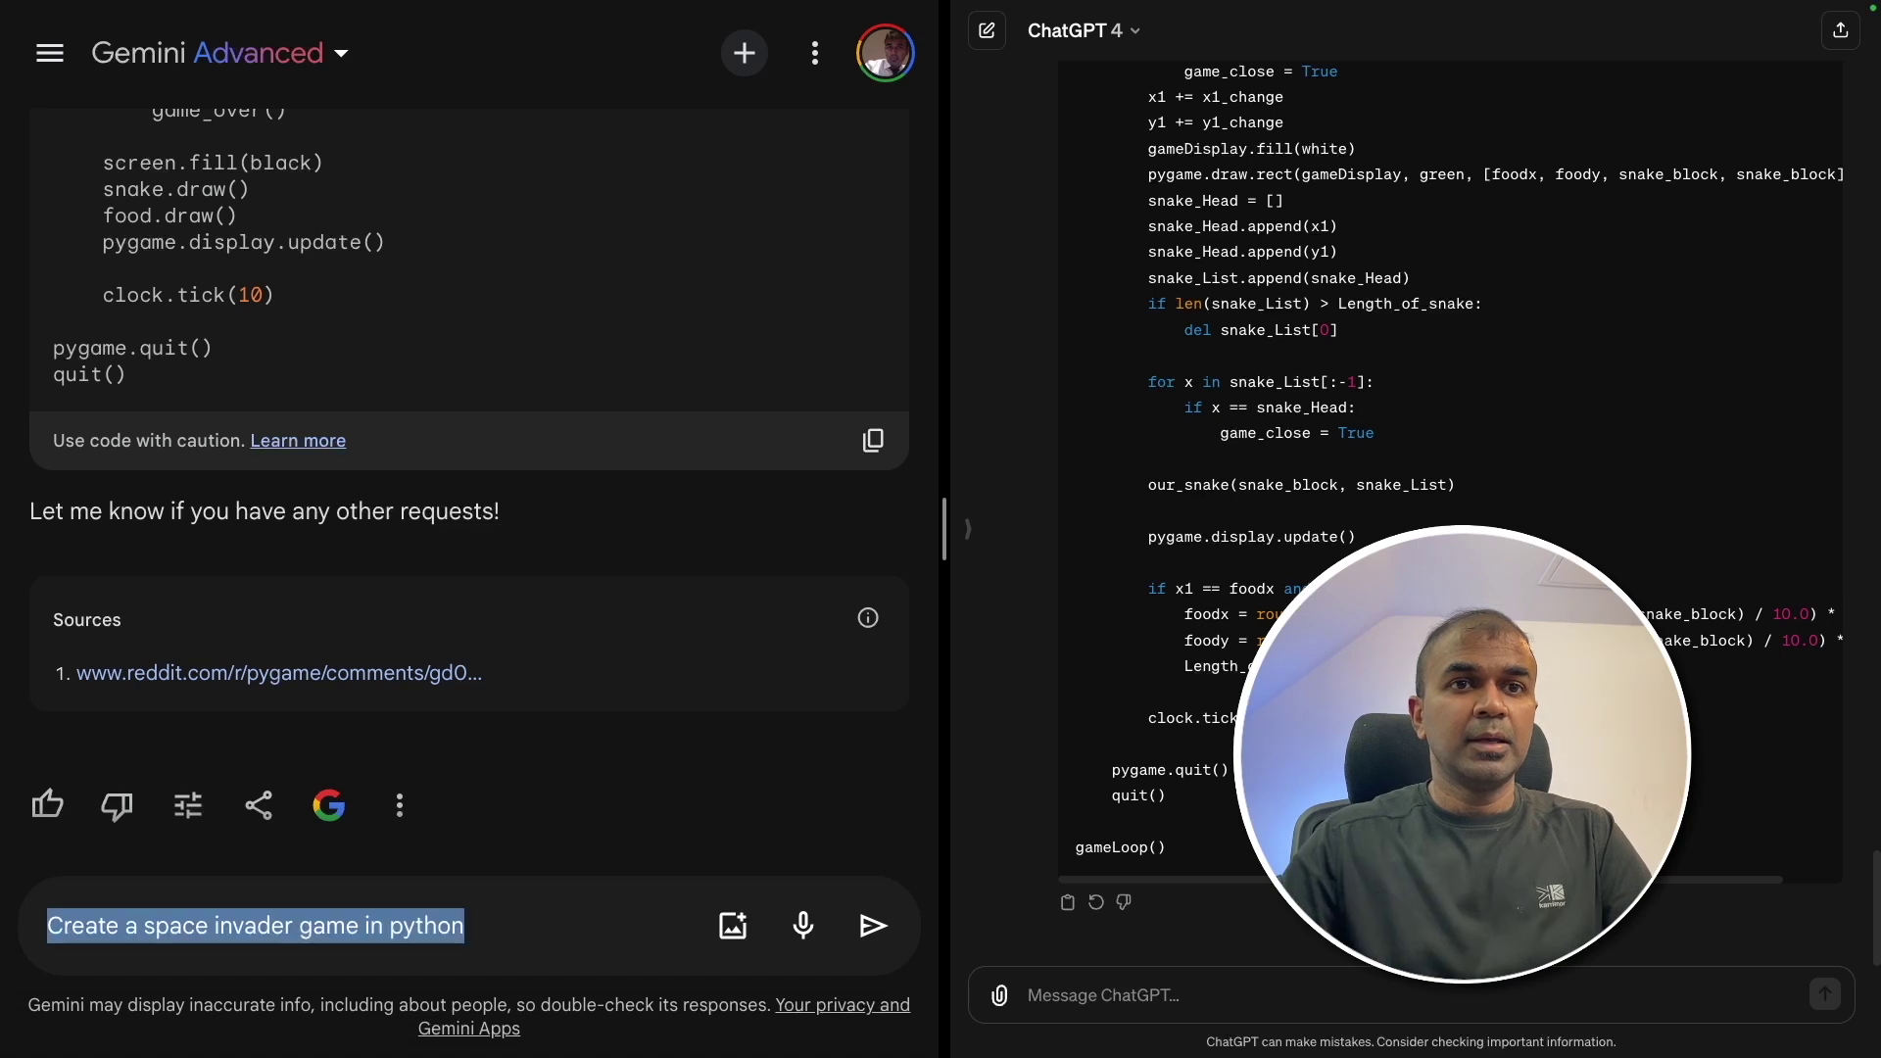
{"action": "key", "text": "ctrl+c"}
{"action": "left_click", "coordinate": [1197, 991]}
{"action": "key", "text": "ctrl+v"}
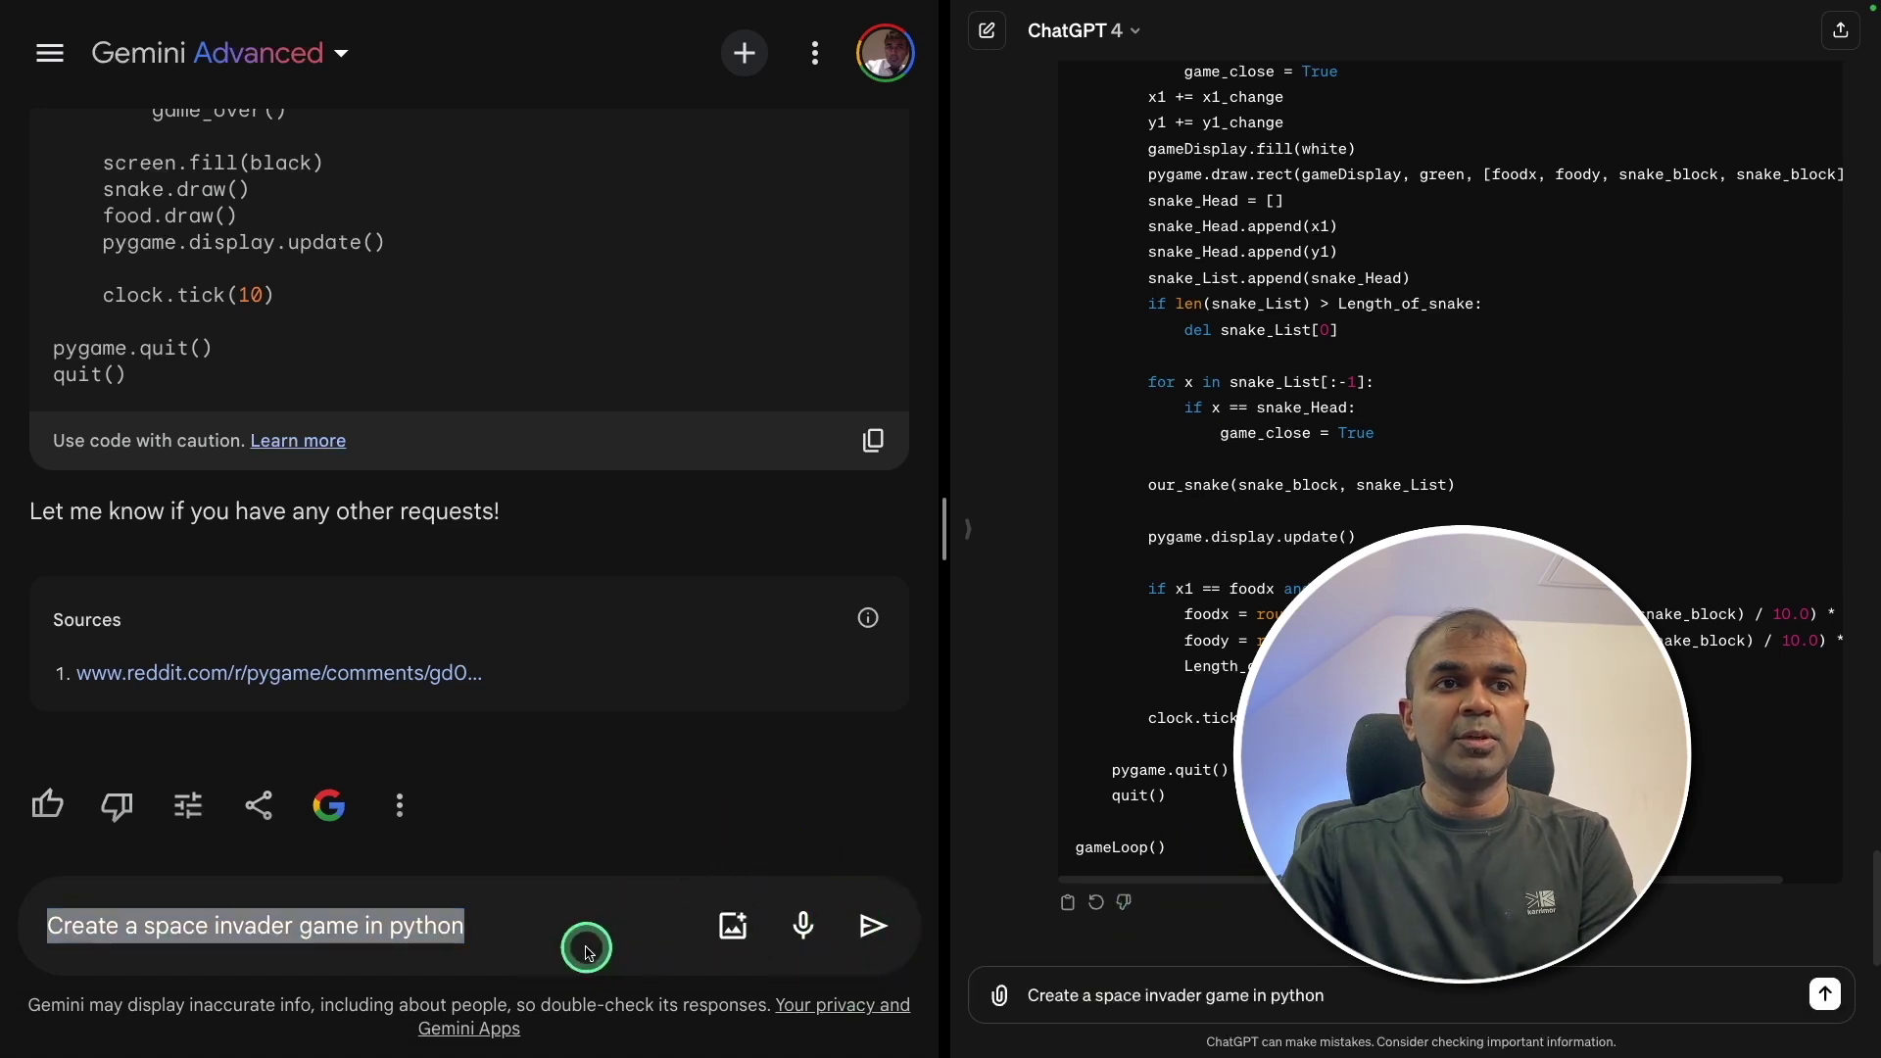
{"action": "left_click", "coordinate": [546, 925]}
{"action": "key", "text": "Return"}
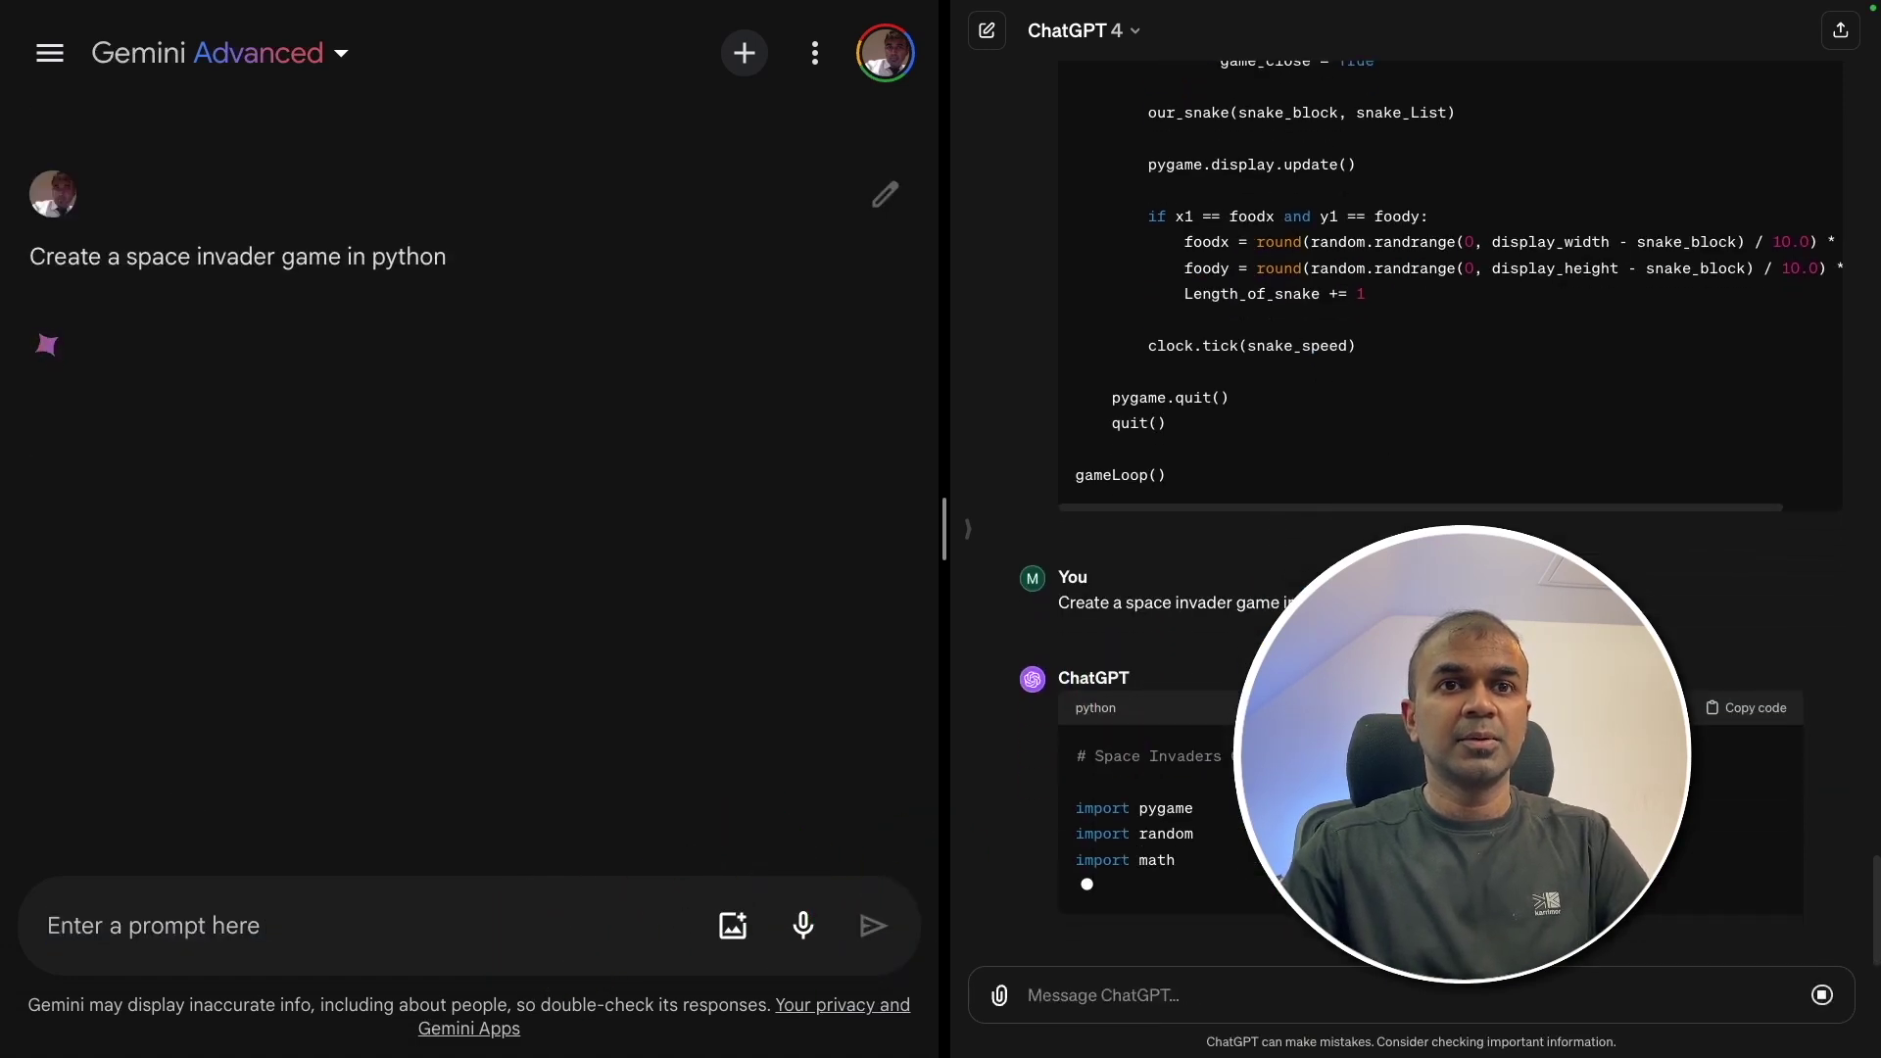
- Scroll through both assistants' Space Invaders code answers
{"action": "scroll", "coordinate": [1327, 495], "scroll_direction": "down", "scroll_amount": 10}
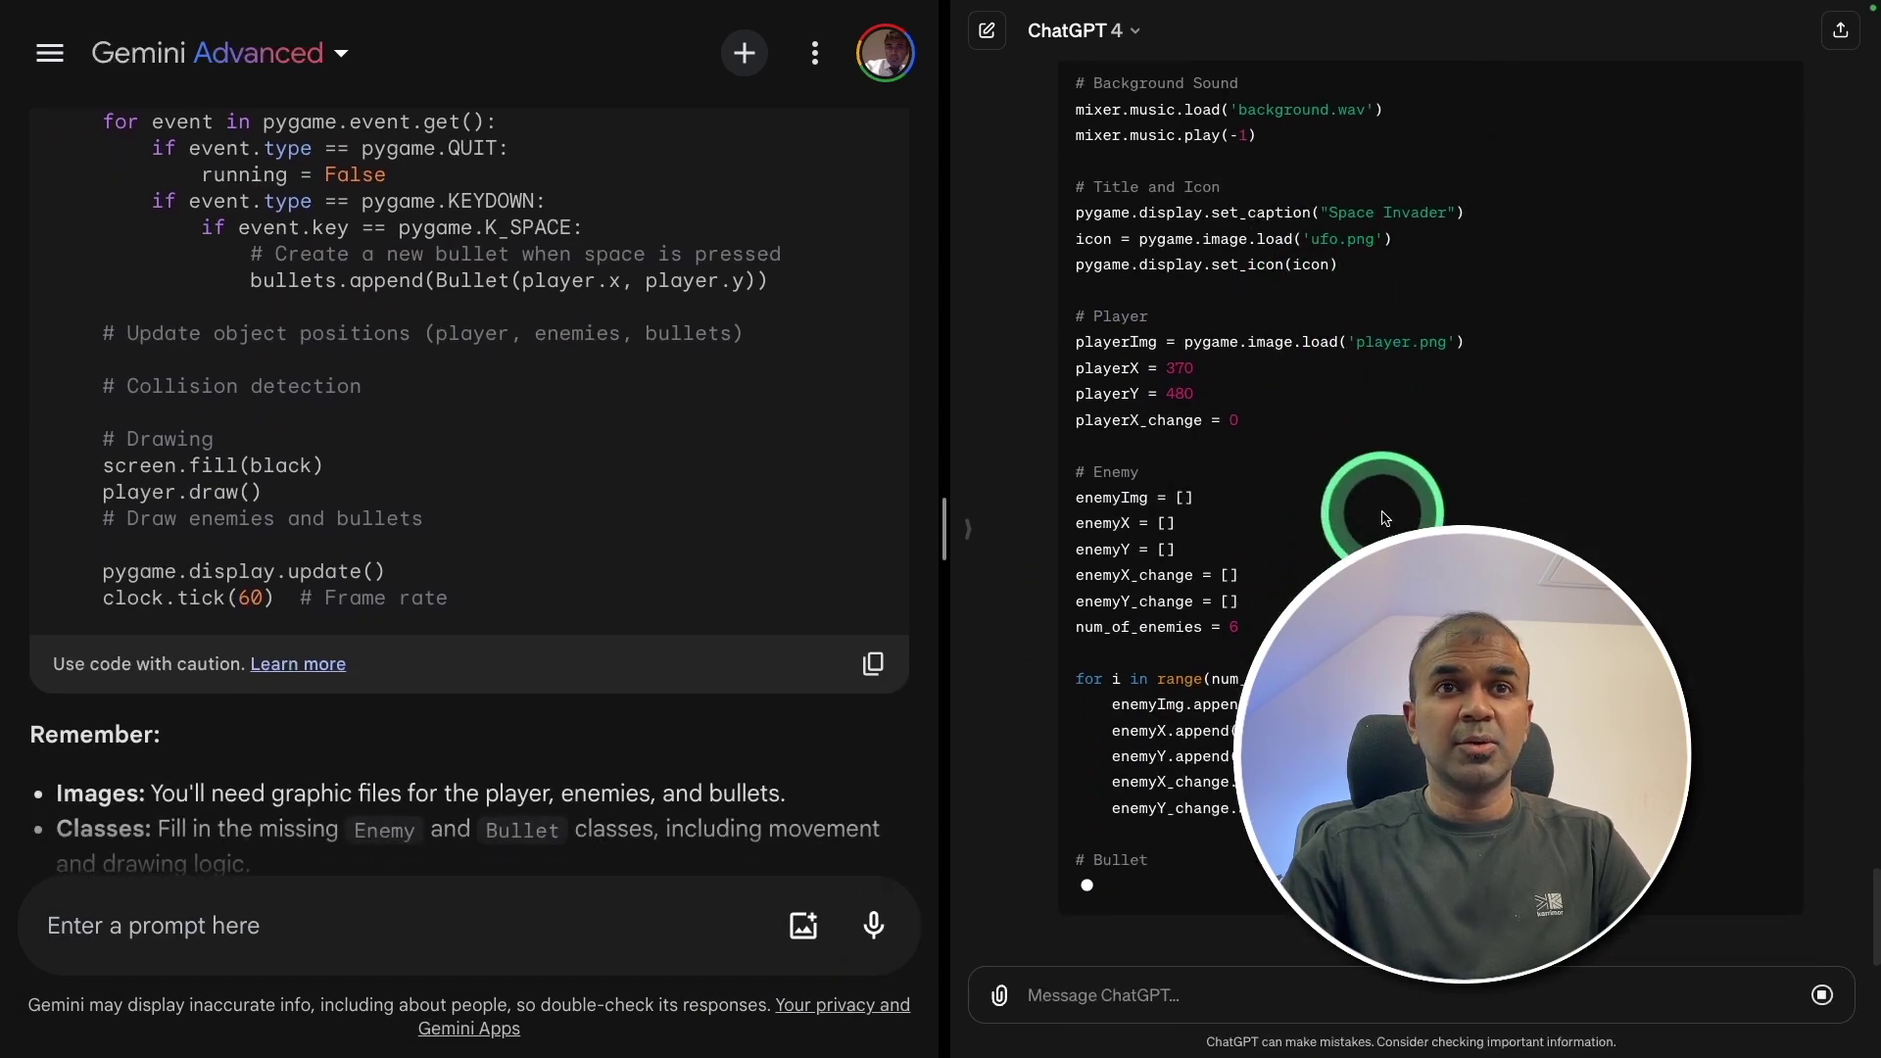
{"action": "scroll", "coordinate": [1382, 517], "scroll_direction": "up", "scroll_amount": 15}
{"action": "scroll", "coordinate": [1342, 467], "scroll_direction": "down", "scroll_amount": 10}
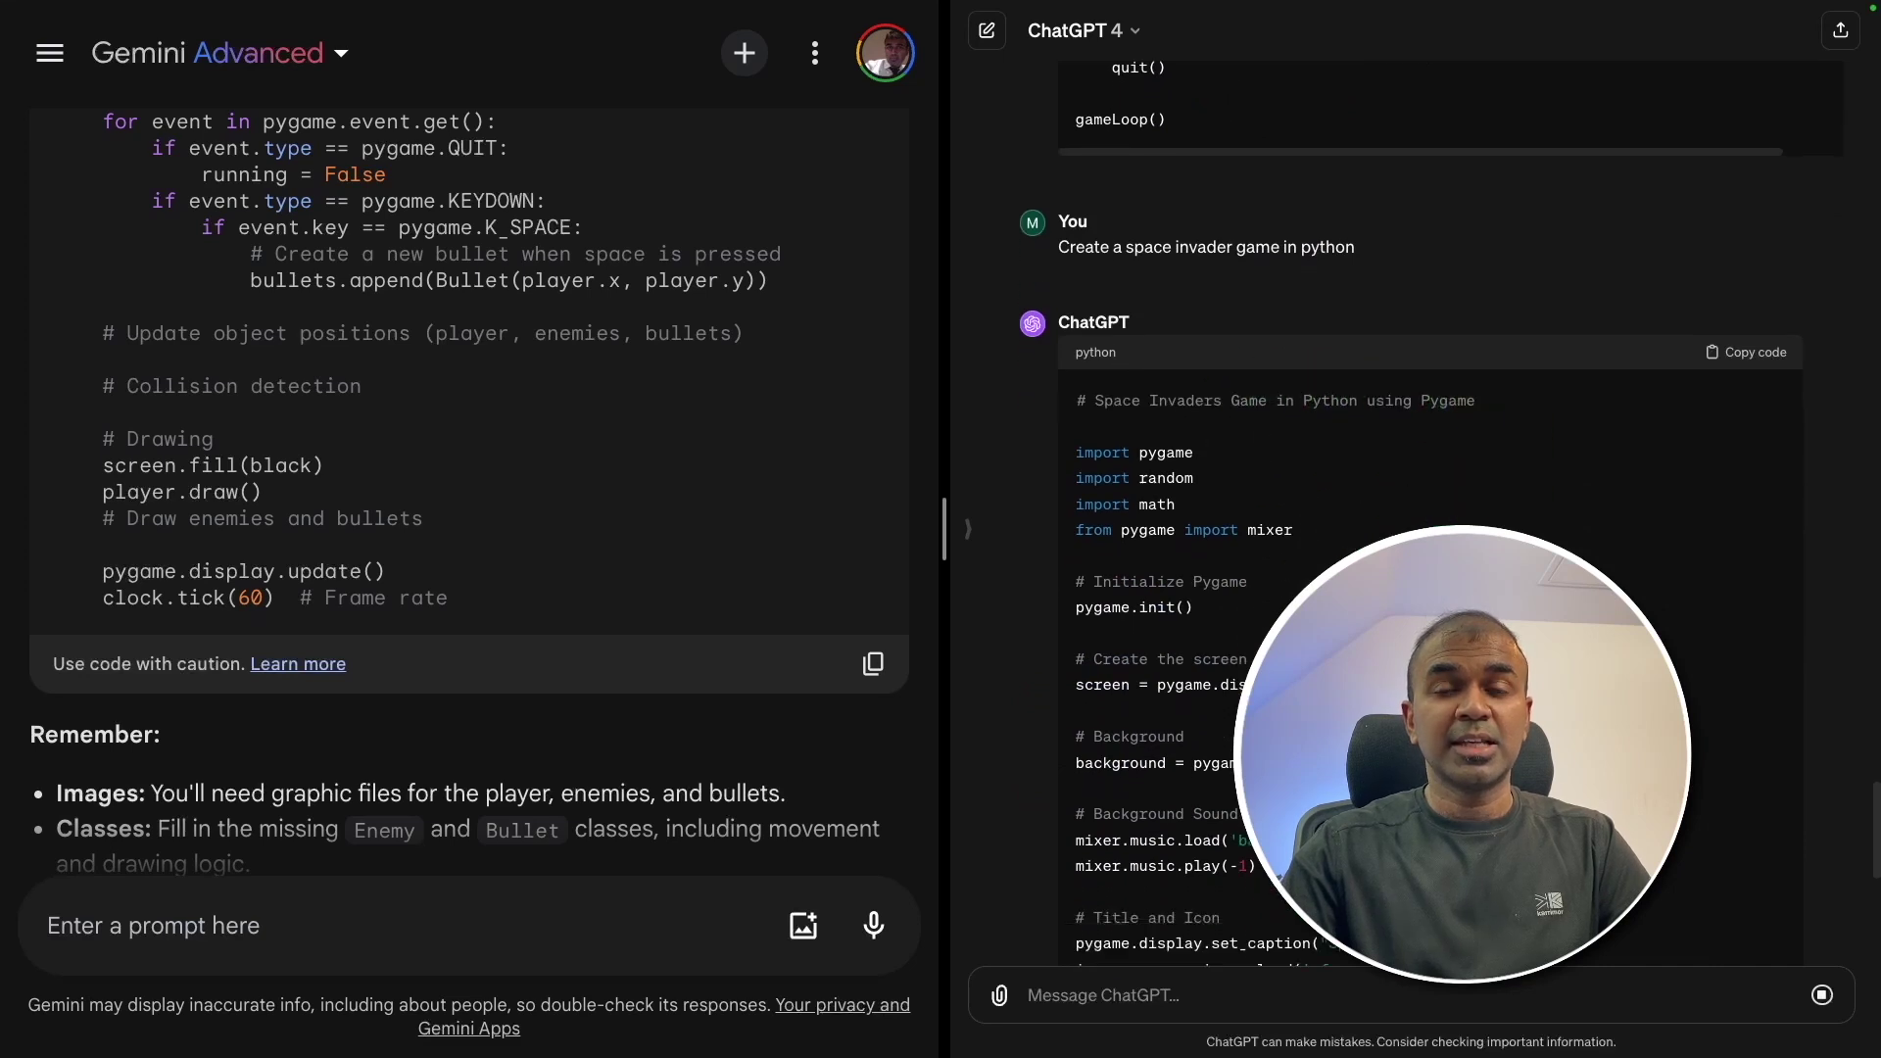
{"action": "scroll", "coordinate": [347, 389], "scroll_direction": "down", "scroll_amount": 6}
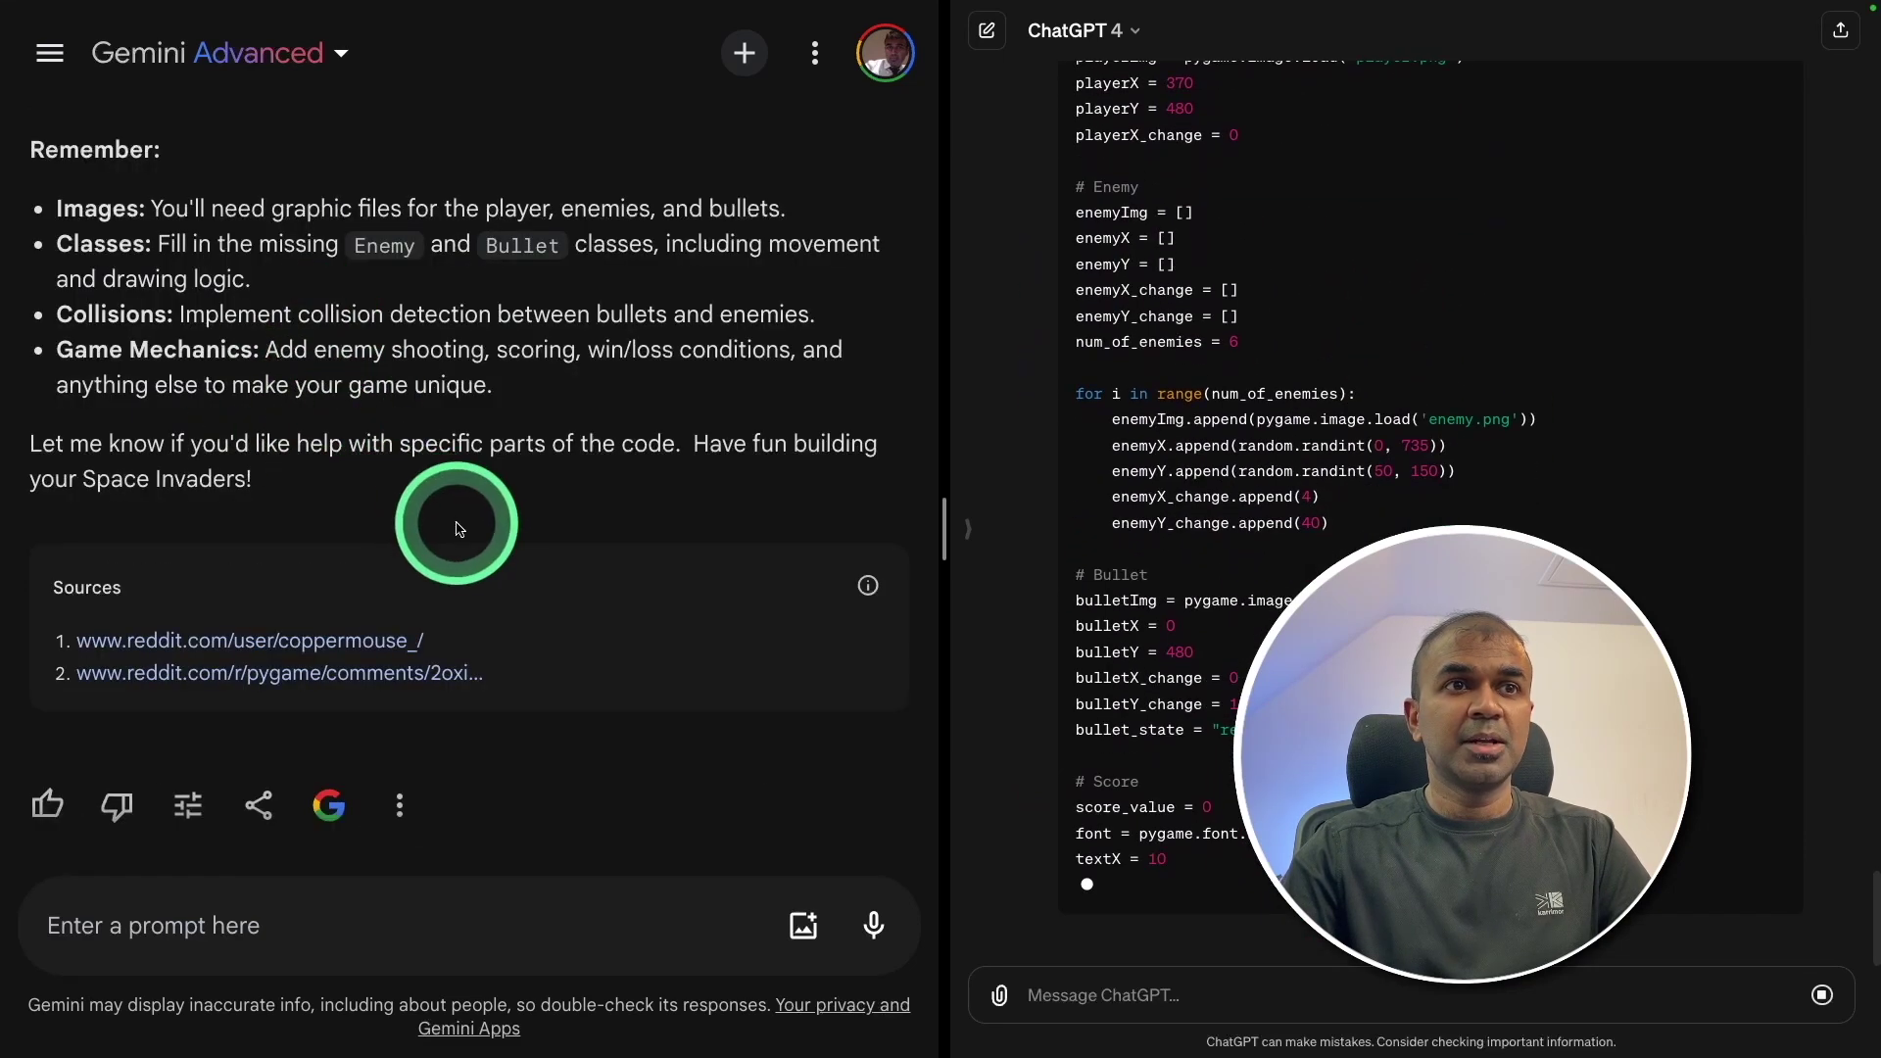
{"action": "scroll", "coordinate": [461, 524], "scroll_direction": "up", "scroll_amount": 10}
{"action": "scroll", "coordinate": [475, 521], "scroll_direction": "up", "scroll_amount": 8}
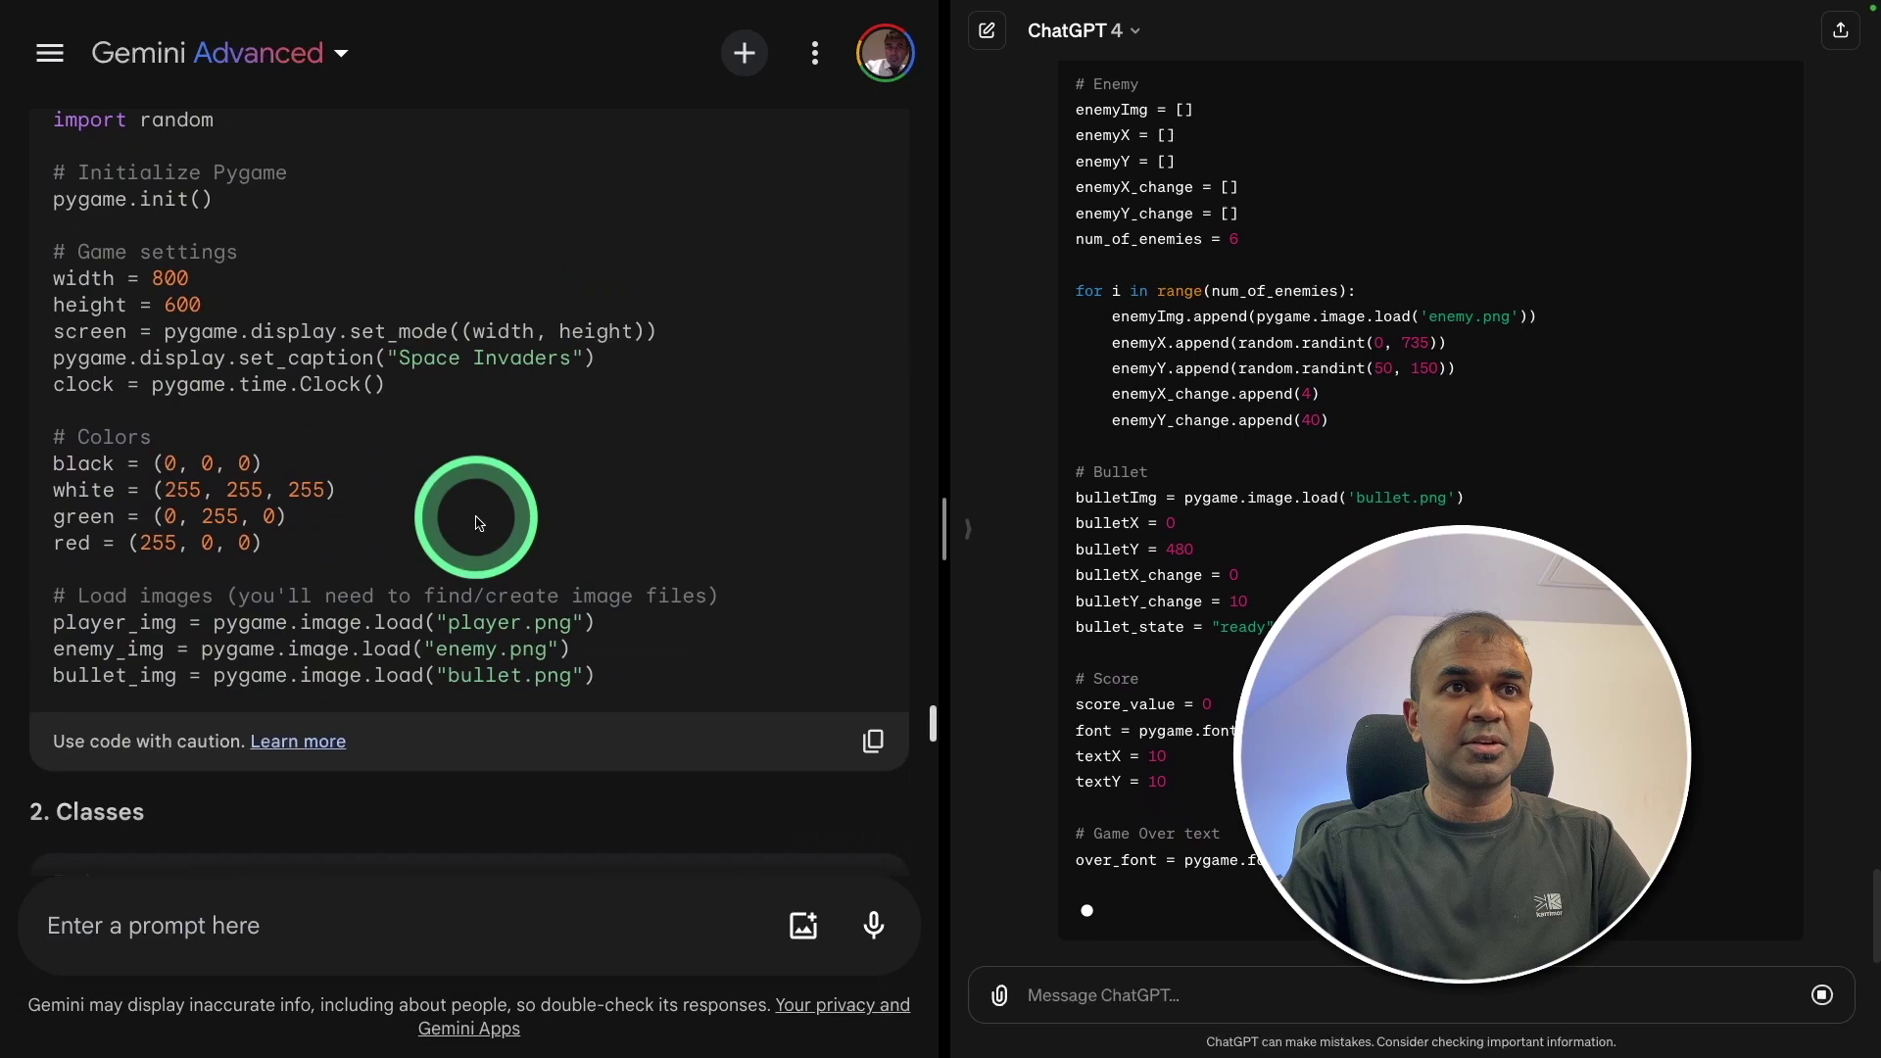
{"action": "scroll", "coordinate": [513, 735], "scroll_direction": "down", "scroll_amount": 20}
{"action": "scroll", "coordinate": [516, 428], "scroll_direction": "up", "scroll_amount": 10}
{"action": "scroll", "coordinate": [634, 582], "scroll_direction": "up", "scroll_amount": 12}
{"action": "scroll", "coordinate": [634, 582], "scroll_direction": "down", "scroll_amount": 10}
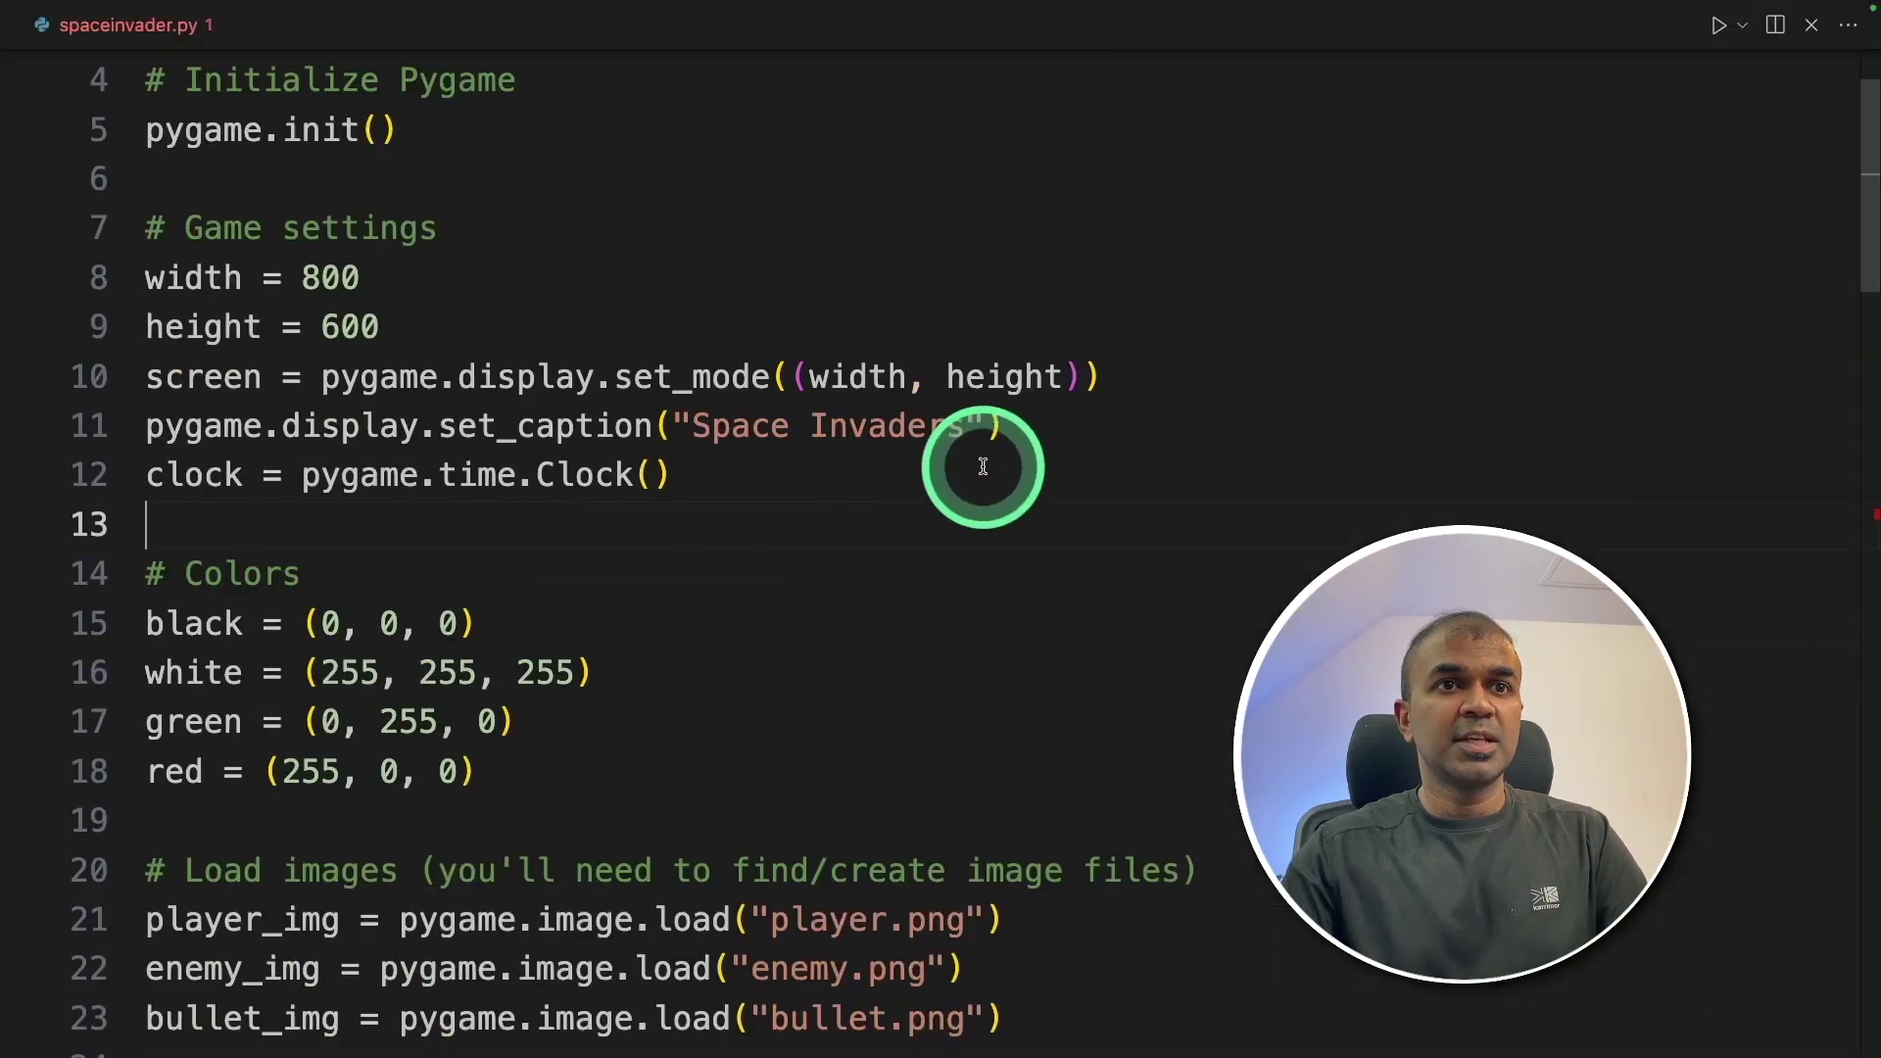
{"action": "scroll", "coordinate": [983, 466], "scroll_direction": "down", "scroll_amount": 5}
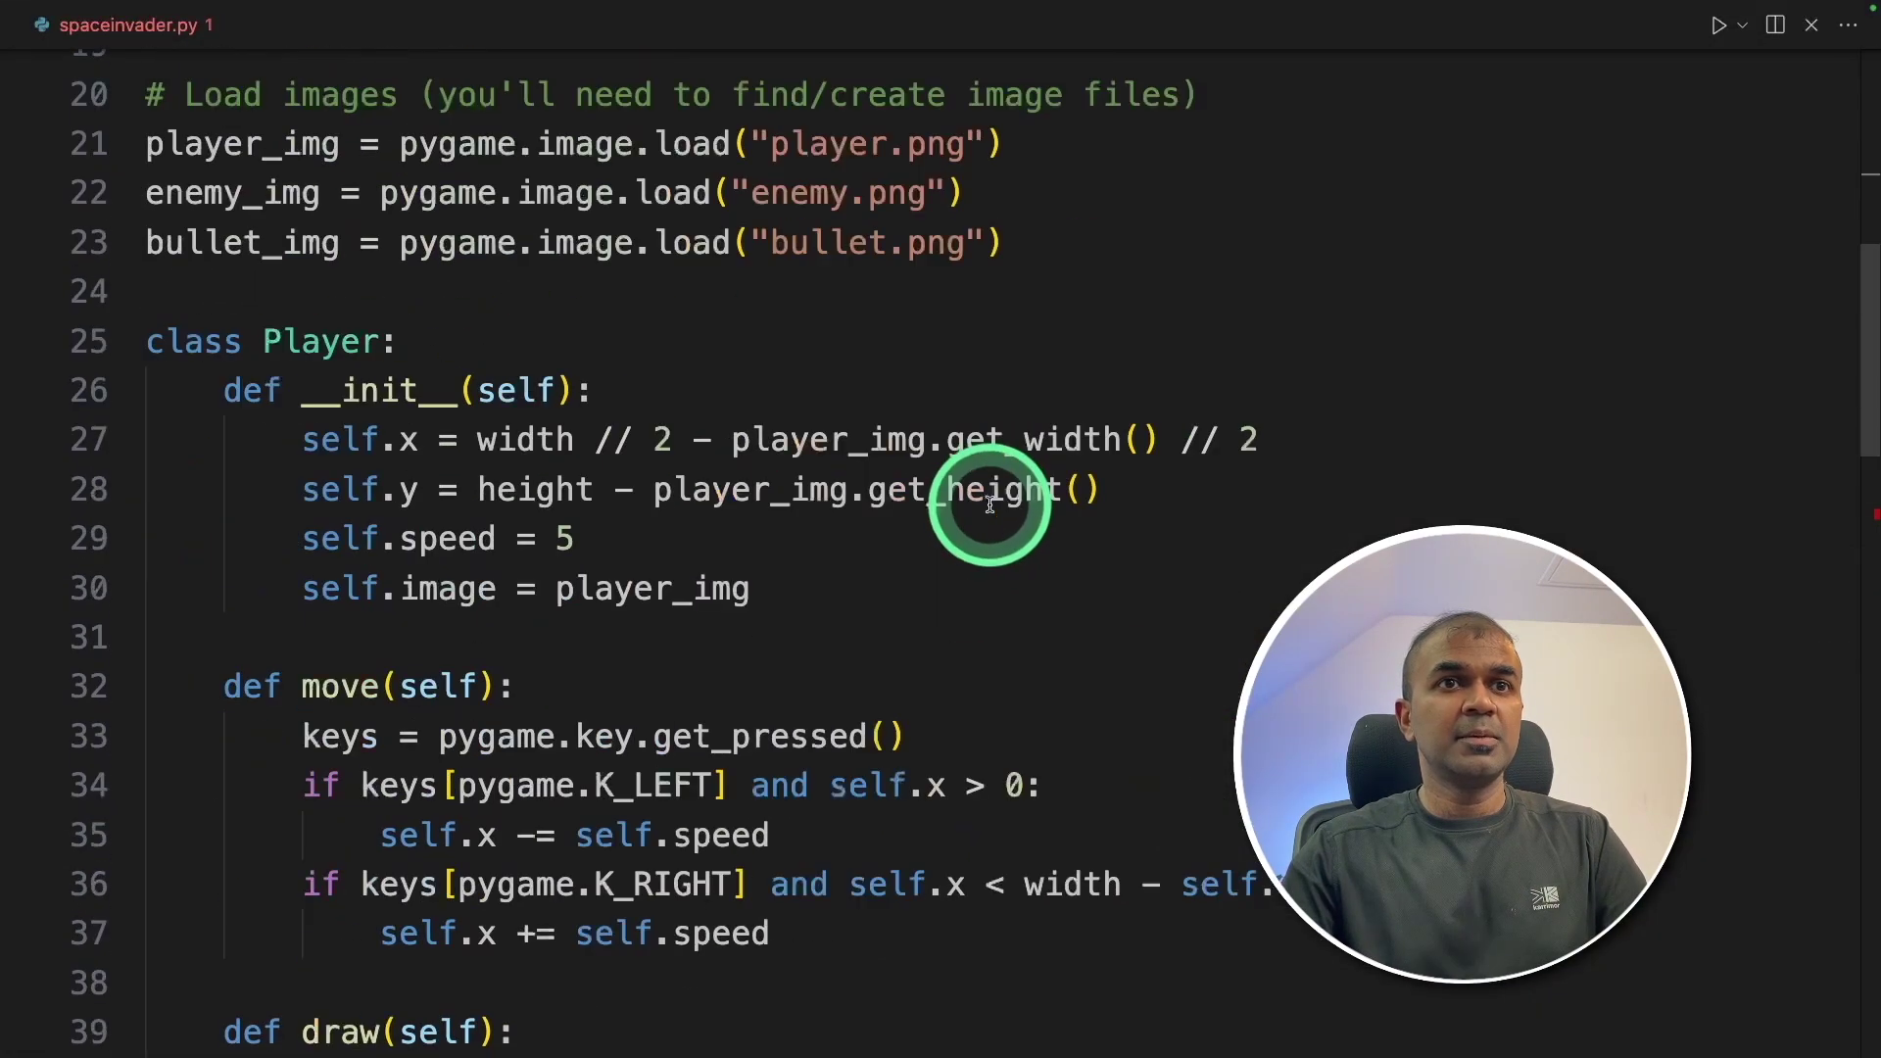
{"action": "scroll", "coordinate": [987, 525], "scroll_direction": "up", "scroll_amount": 2}
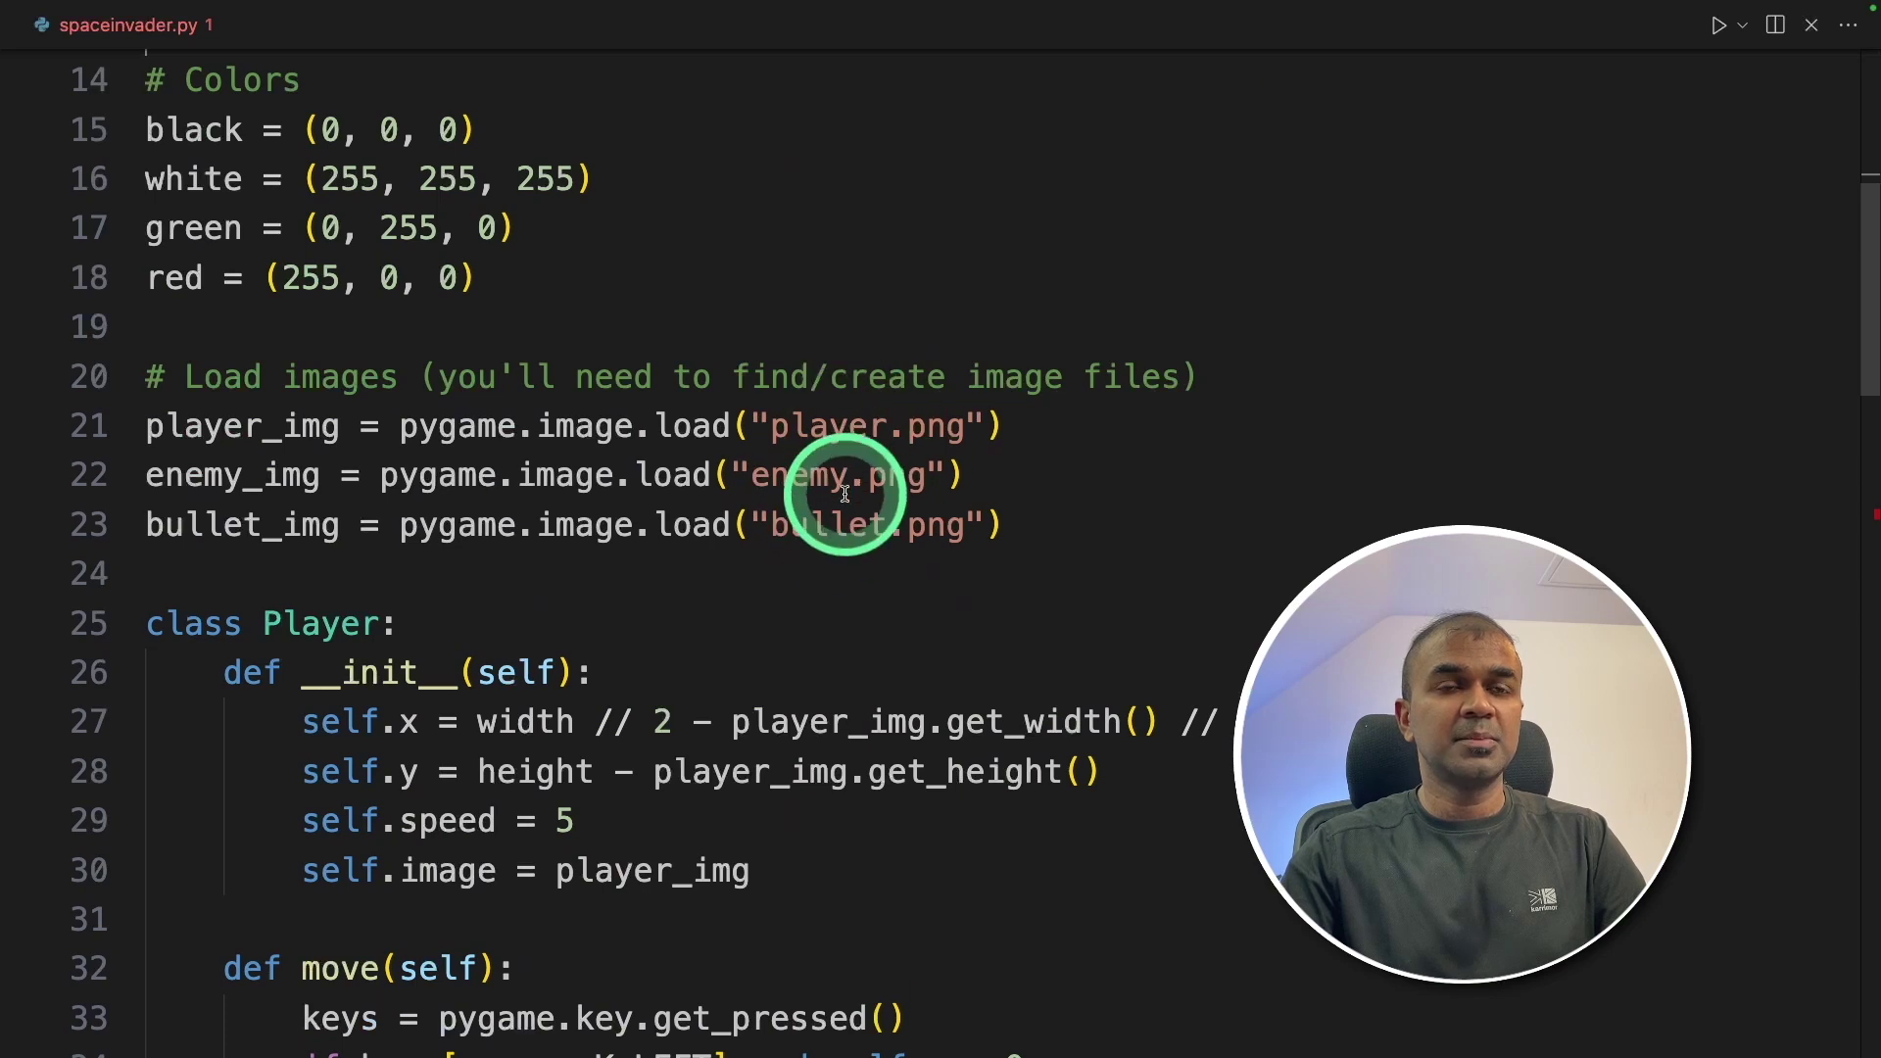
{"action": "scroll", "coordinate": [845, 493], "scroll_direction": "down", "scroll_amount": 6}
{"action": "left_click_drag", "start_coordinate": [204, 596], "coordinate": [966, 596]}
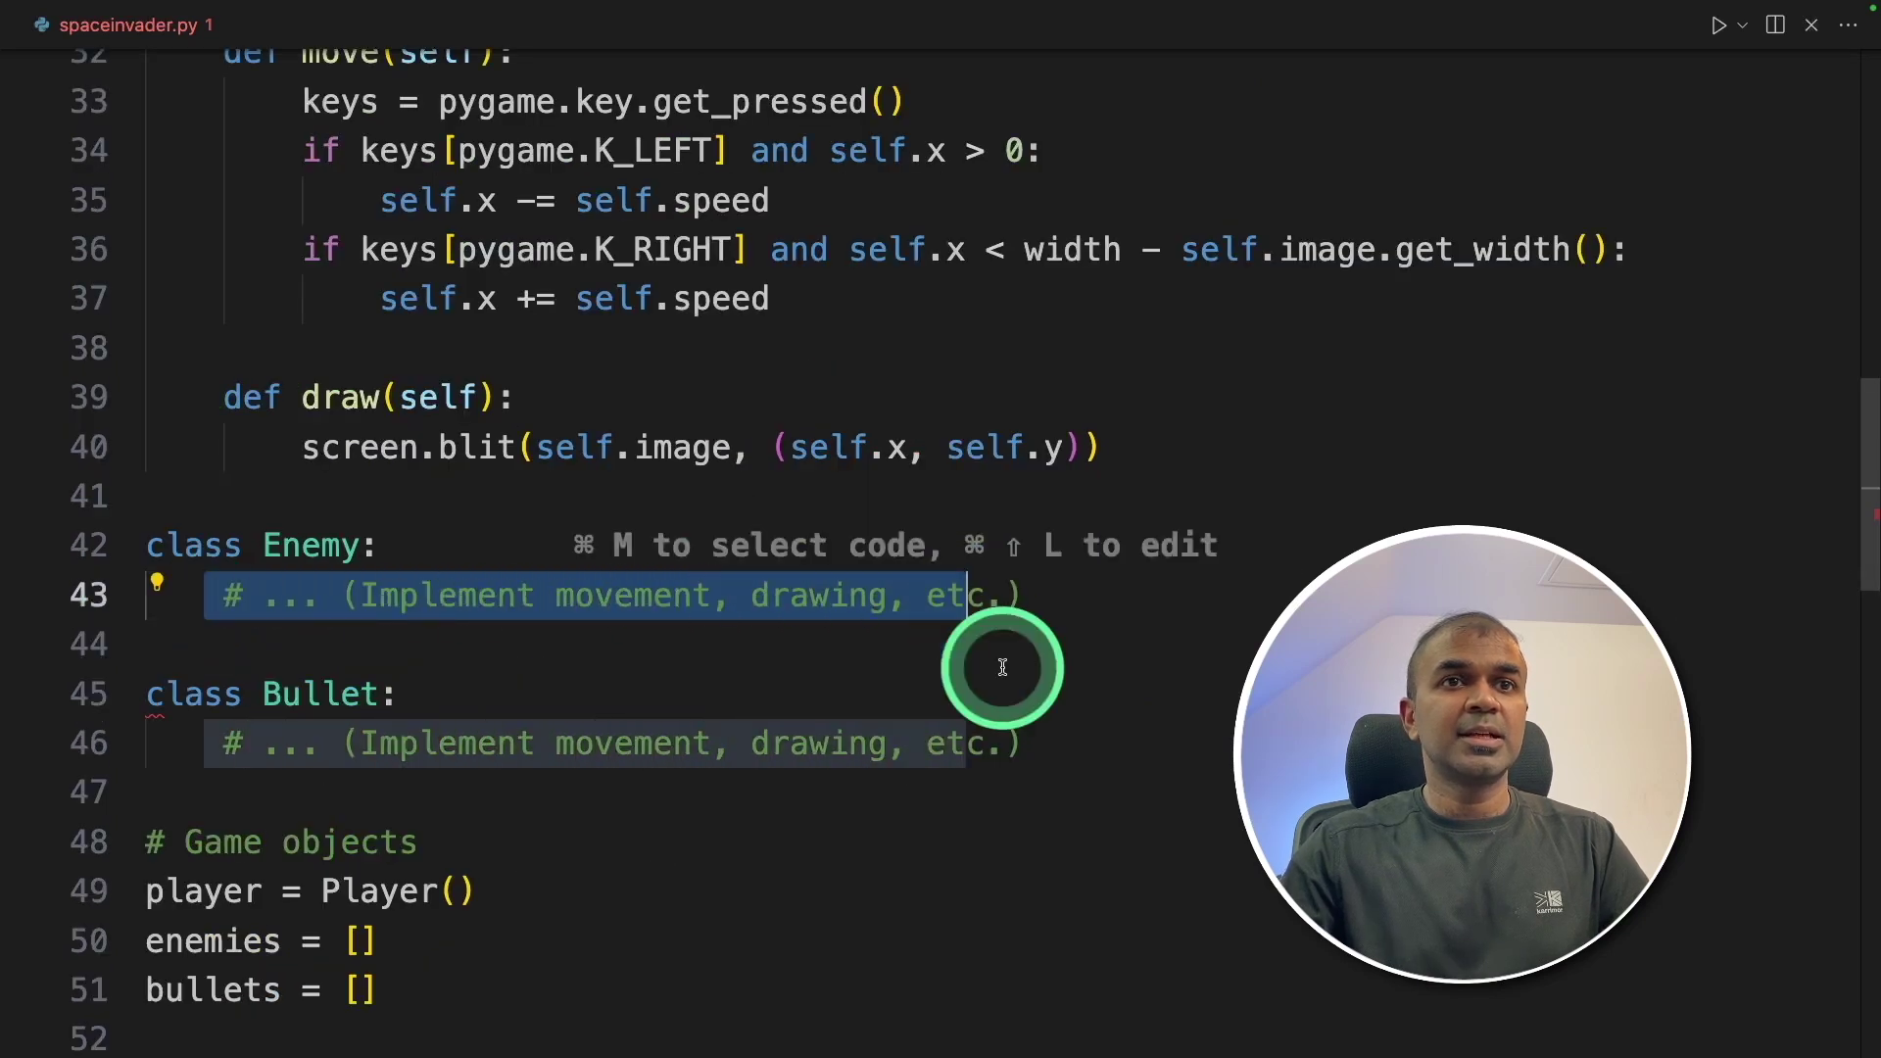
{"action": "left_click_drag", "start_coordinate": [1026, 732], "coordinate": [223, 744]}
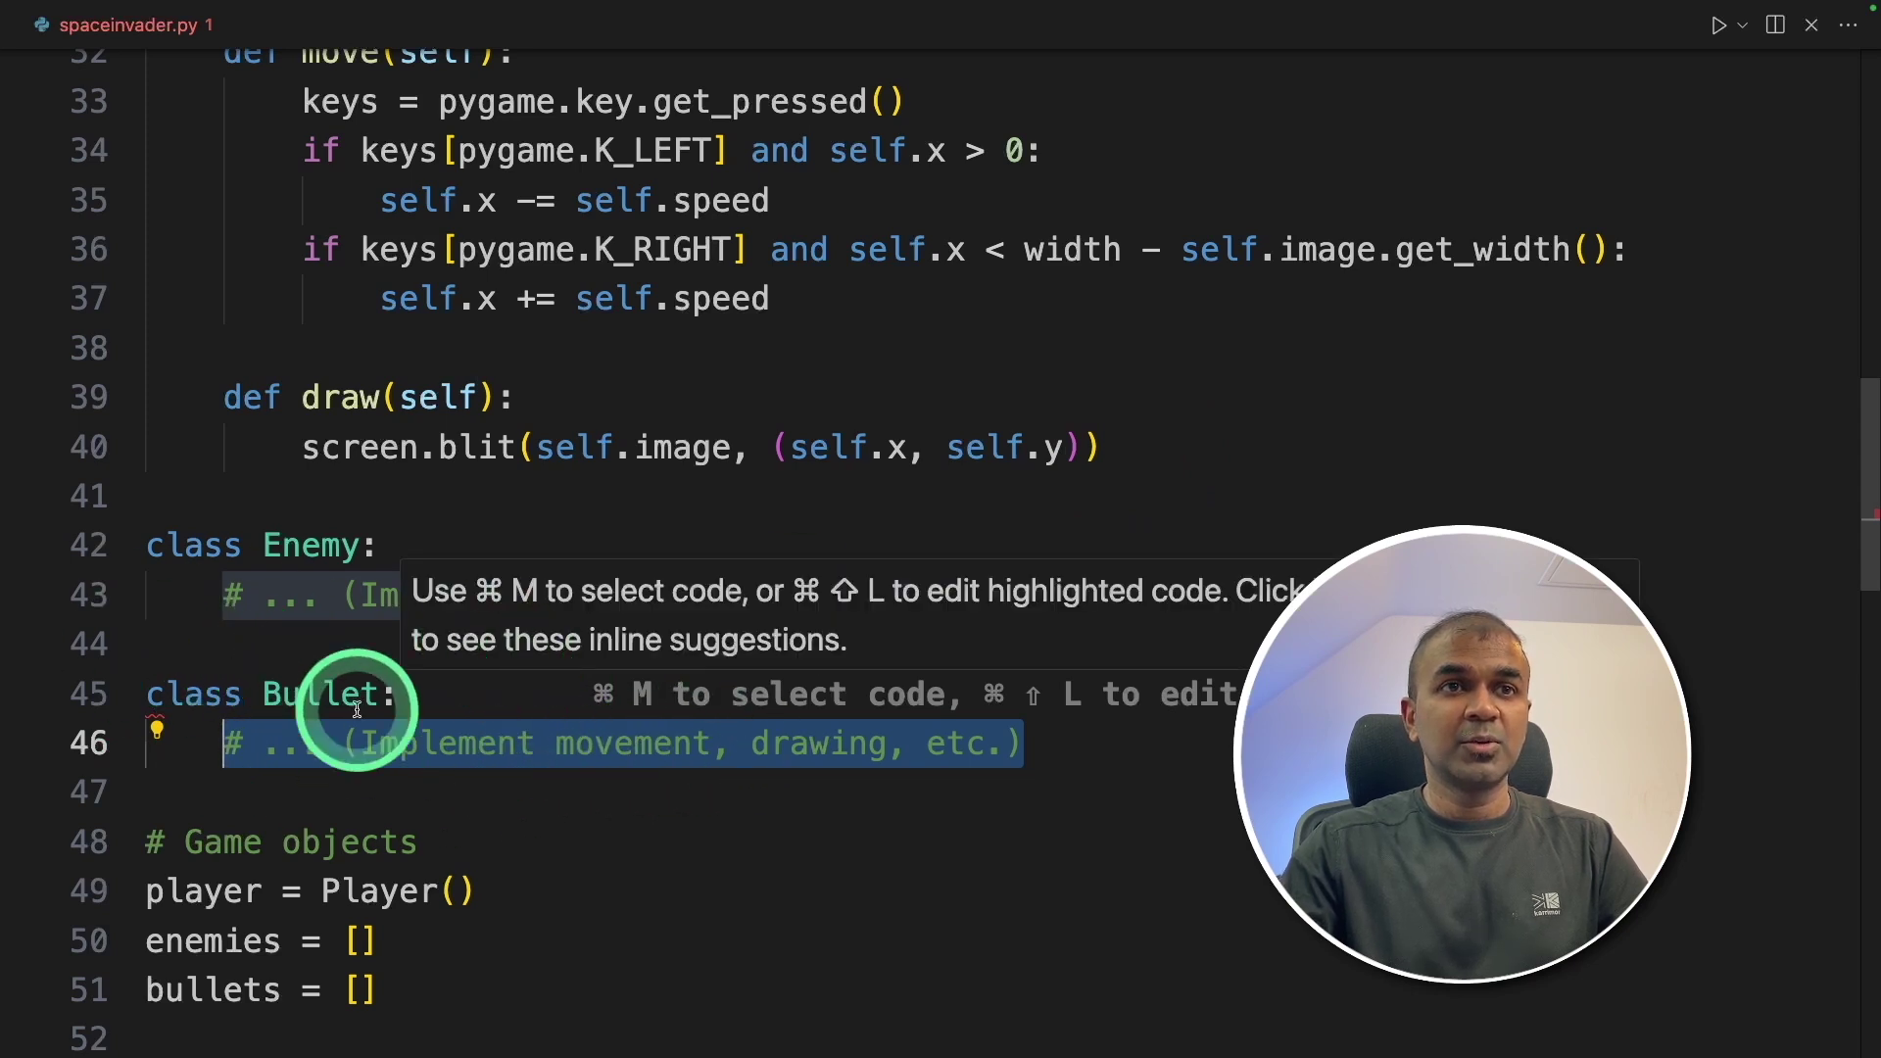
{"action": "type", "text": "o"}
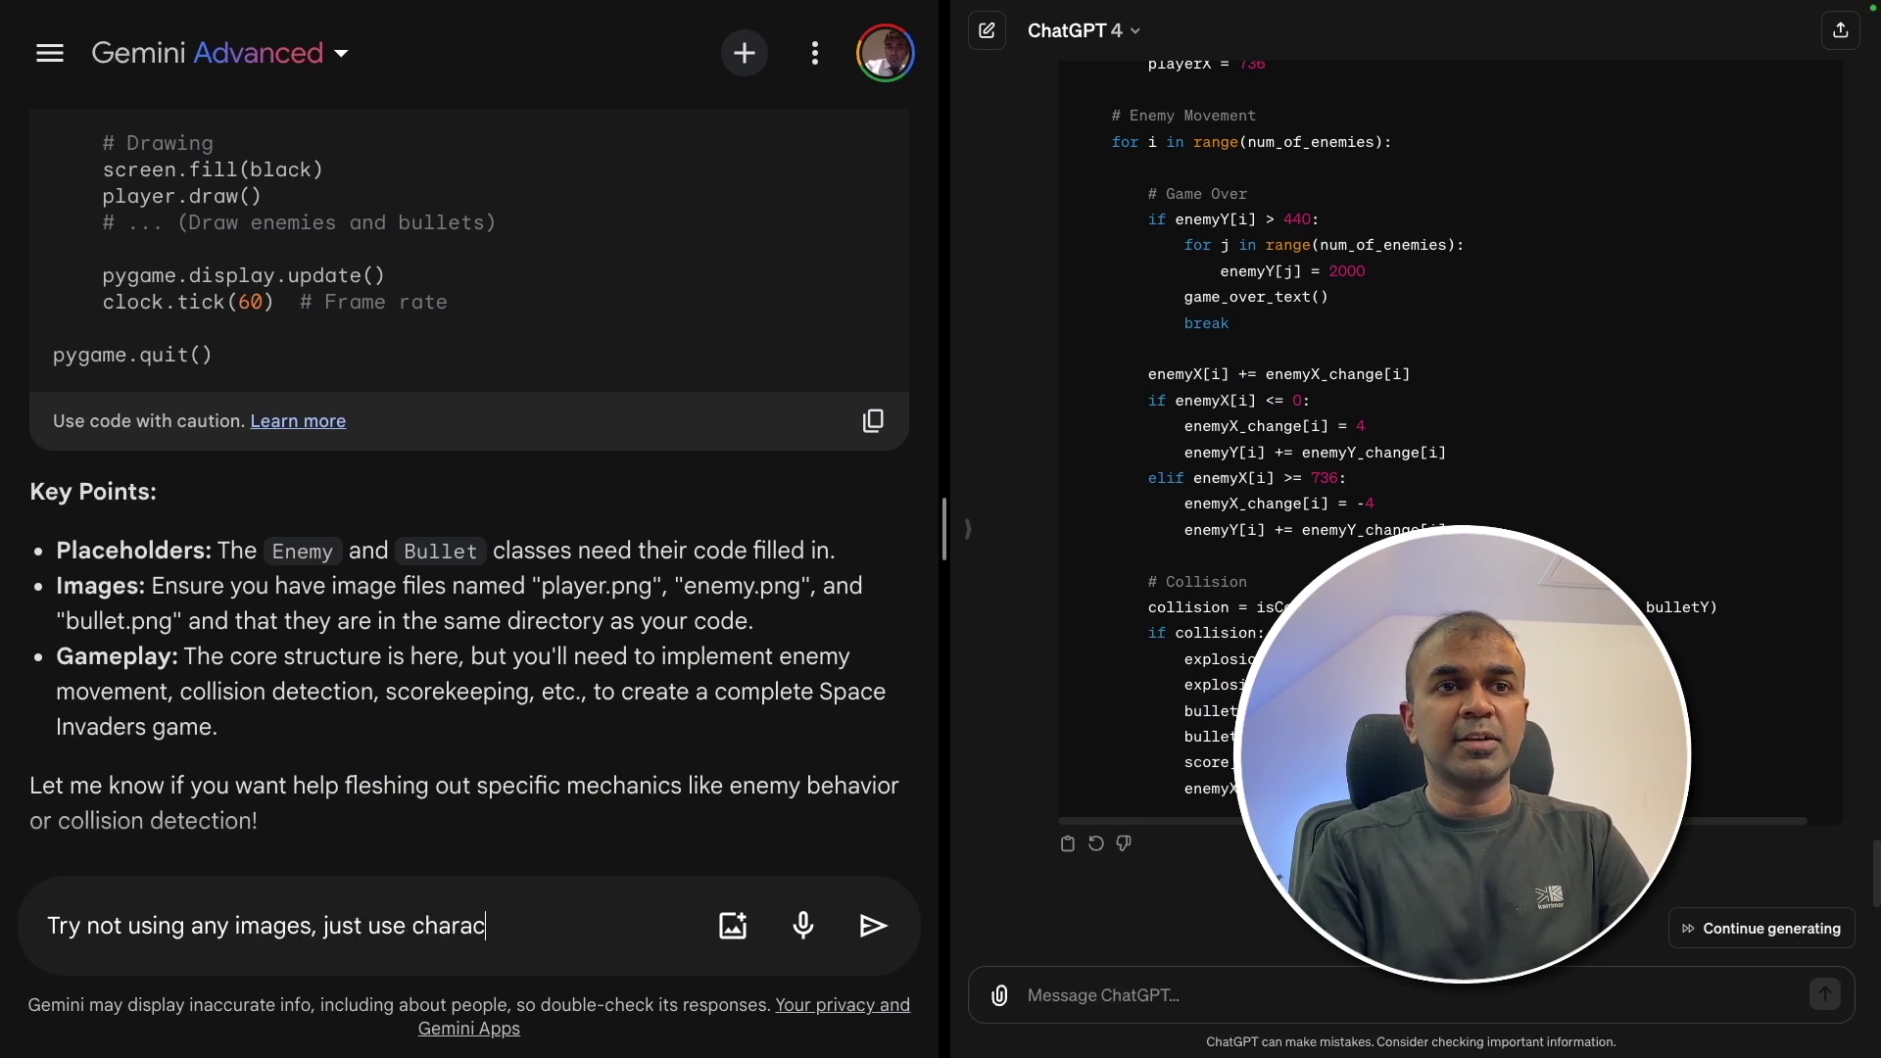
{"action": "type", "text": ". Give me the full c"}
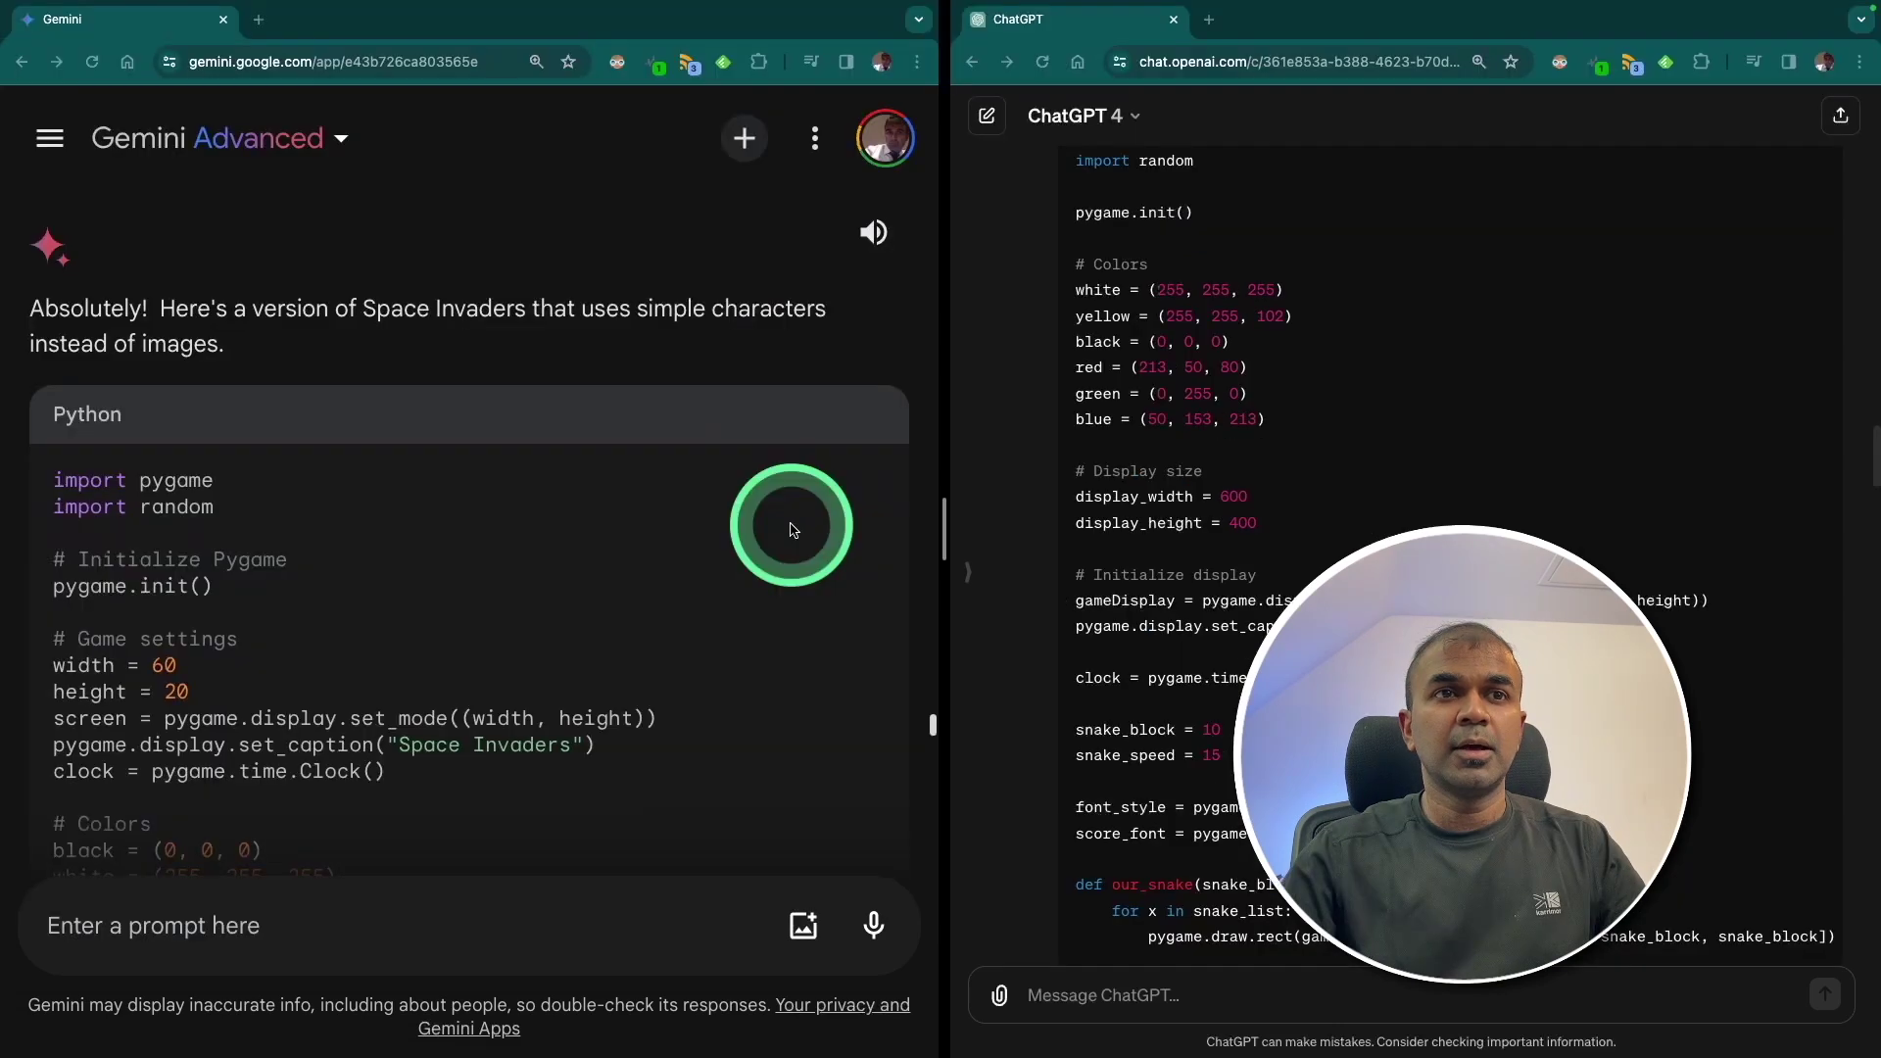
- Scroll through Gemini's character-based Space Invaders reply
{"action": "scroll", "coordinate": [781, 537], "scroll_direction": "down", "scroll_amount": 4}
{"action": "scroll", "coordinate": [781, 537], "scroll_direction": "up", "scroll_amount": 4}
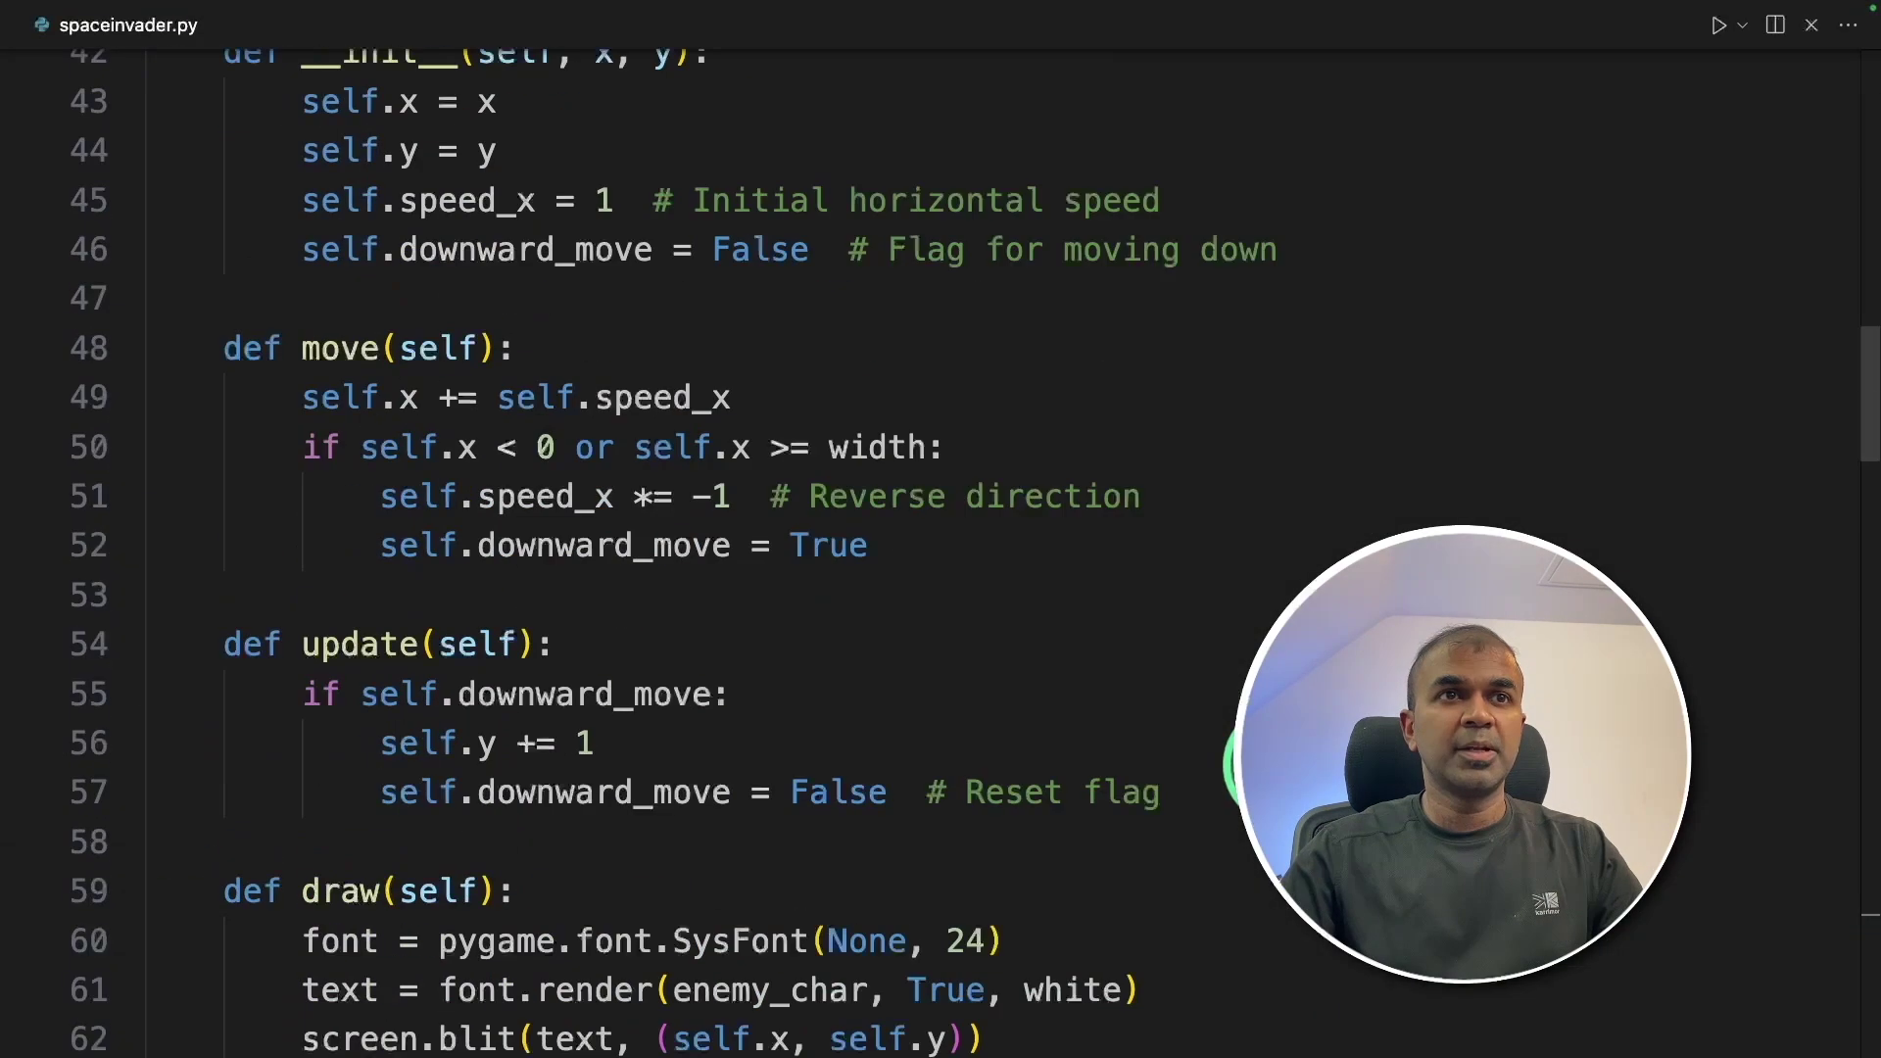
{"action": "scroll", "coordinate": [1229, 764], "scroll_direction": "down", "scroll_amount": 15}
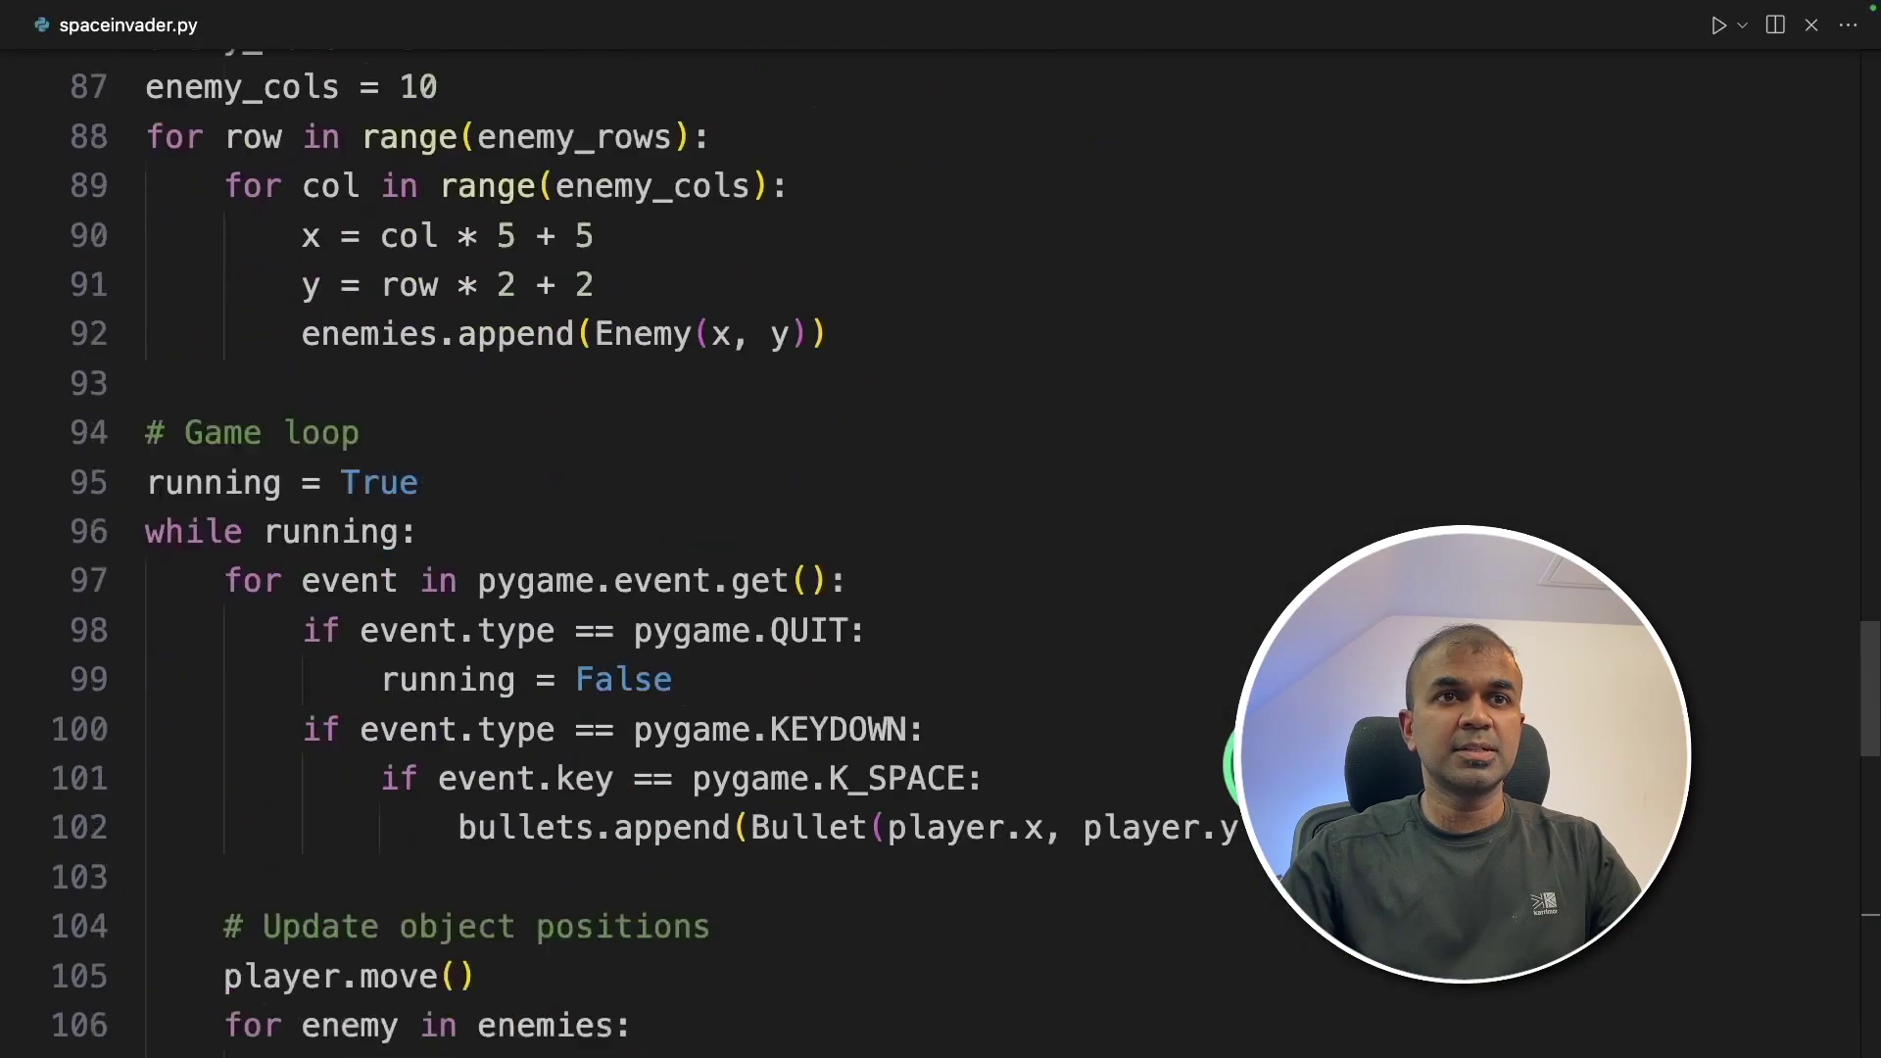
{"action": "scroll", "coordinate": [931, 549], "scroll_direction": "down", "scroll_amount": 5}
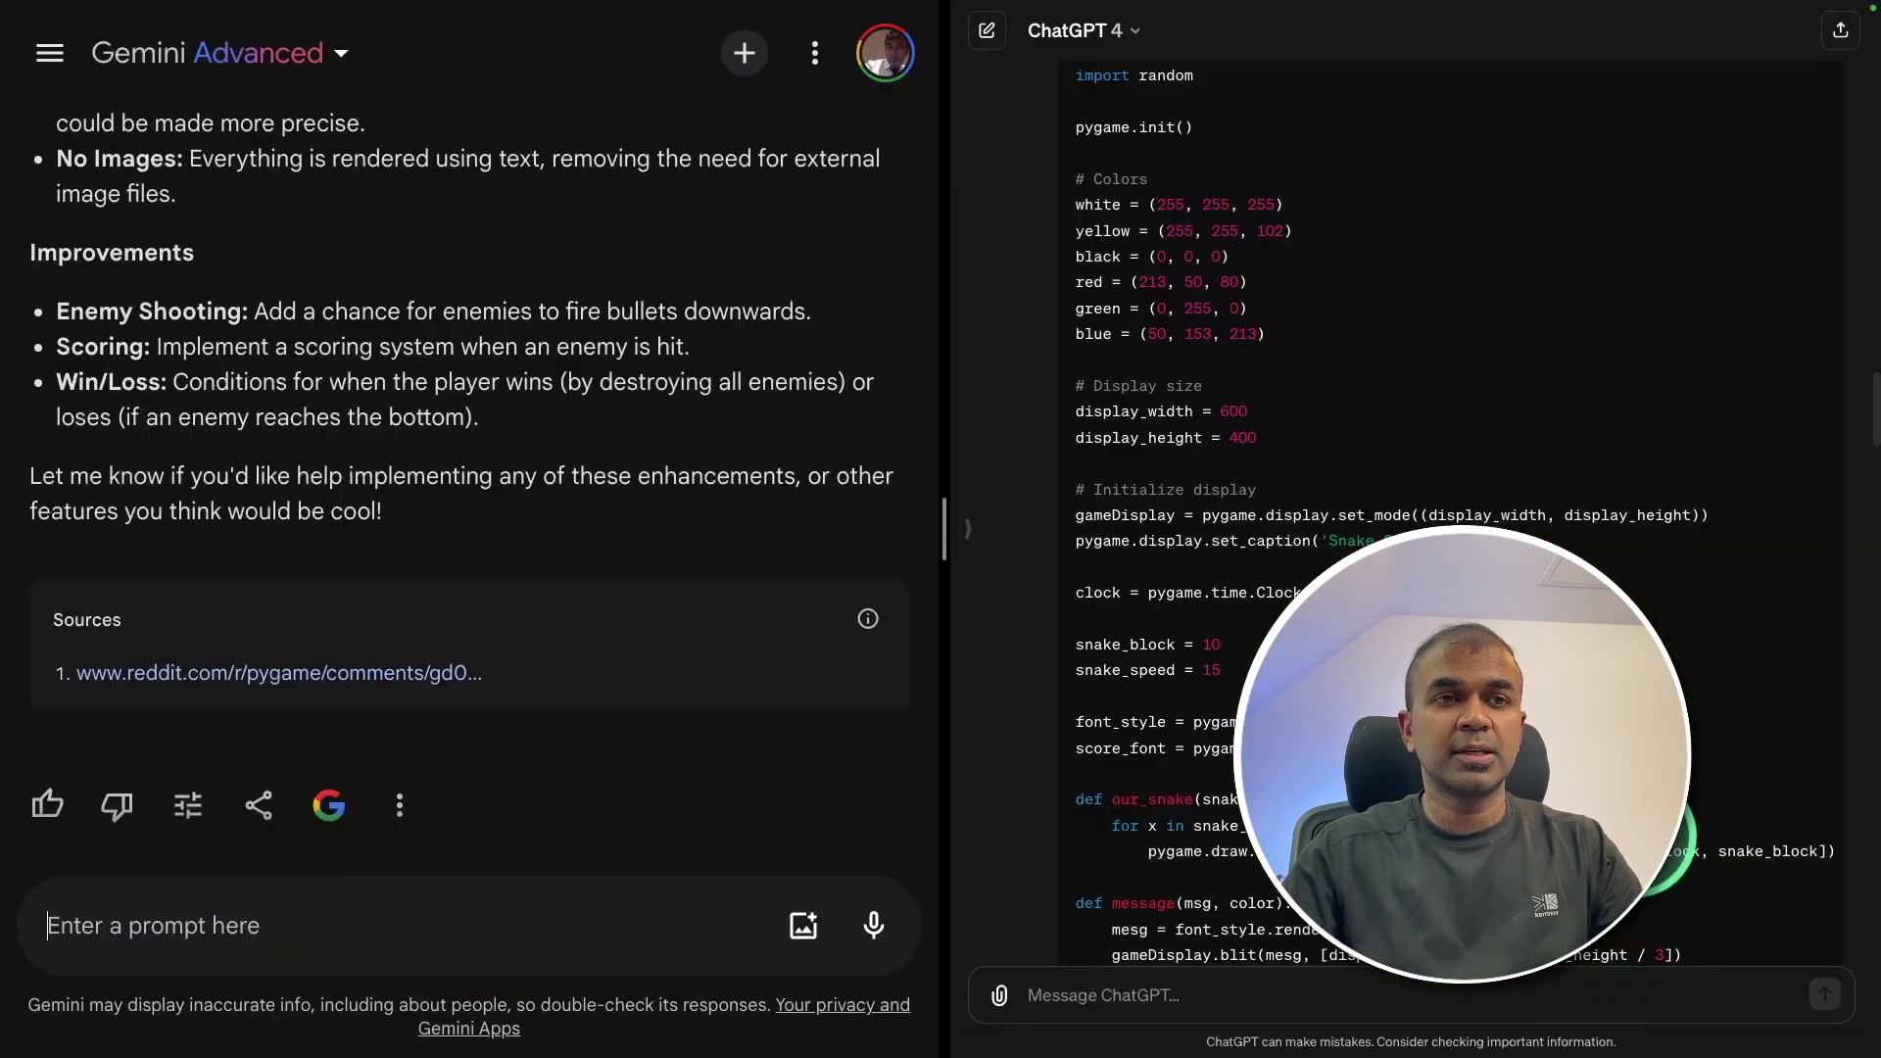
- Tell Gemini the game window is too small and select its revised code
{"action": "type", "text": "te"}
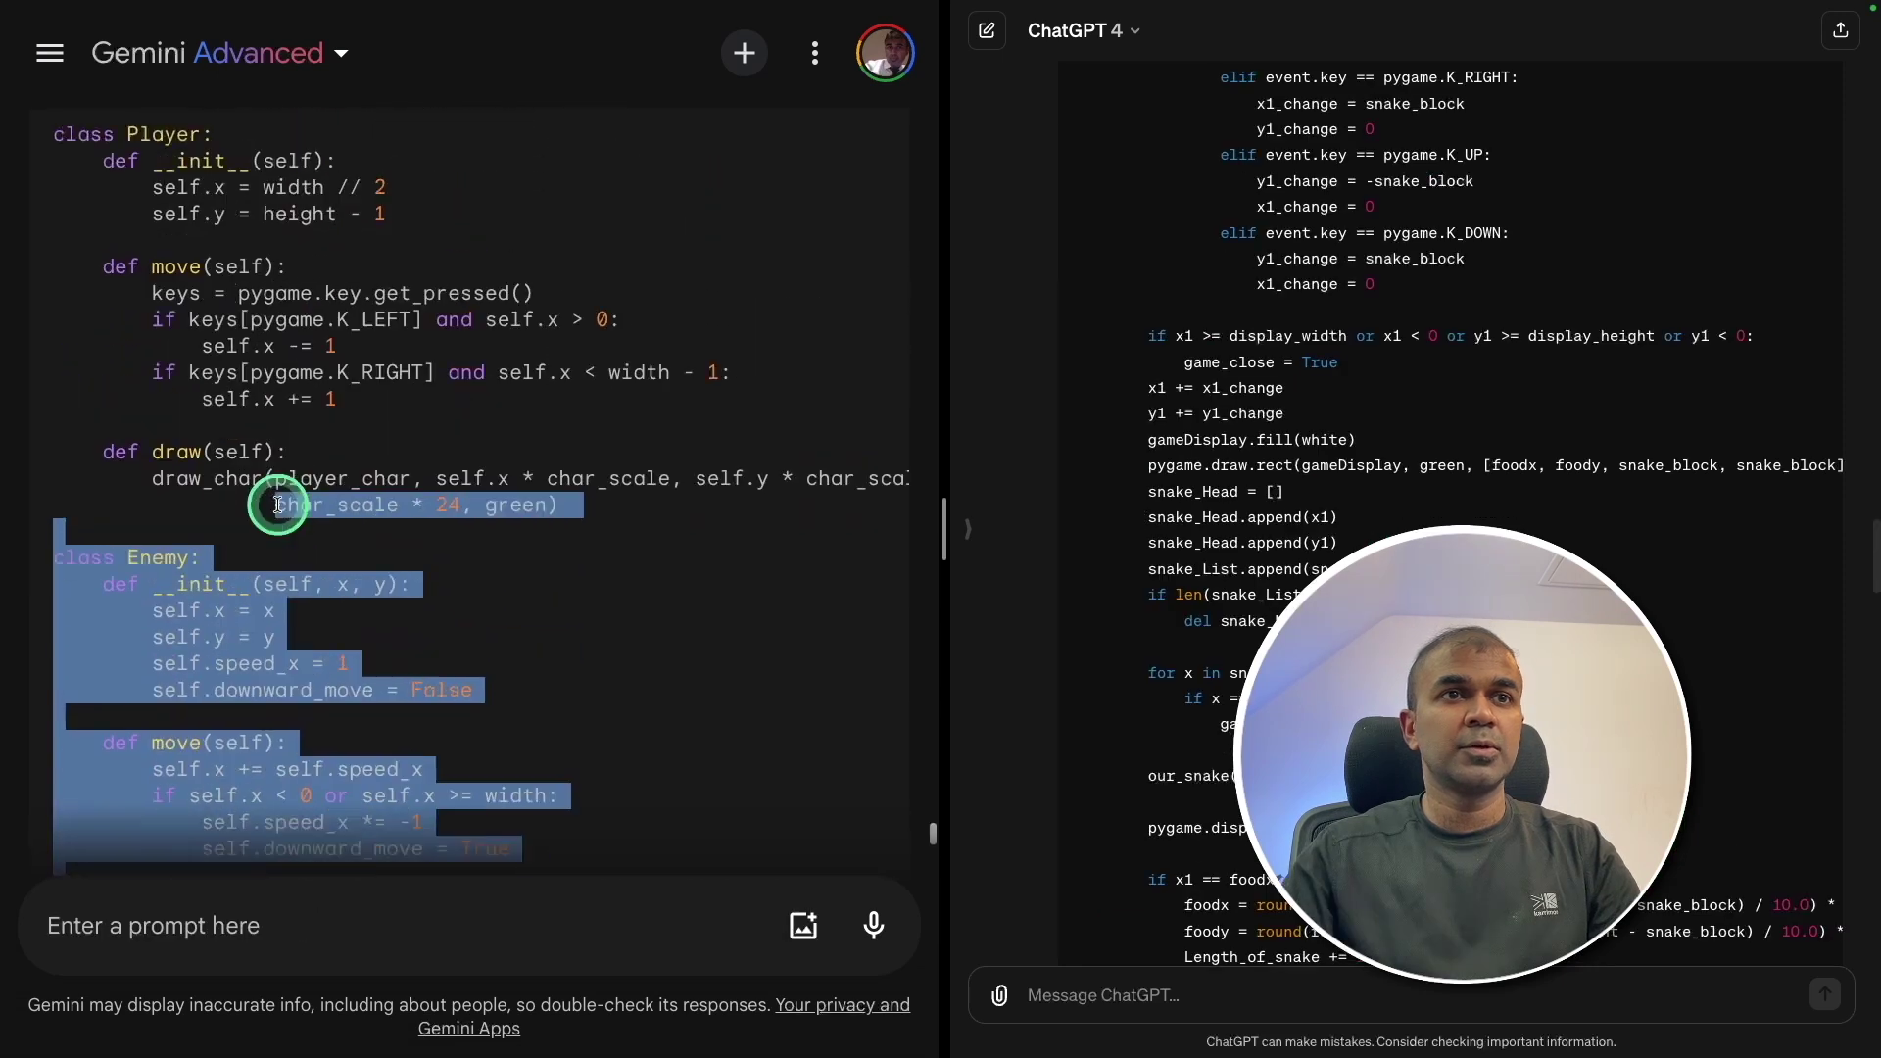
{"action": "left_click_drag", "start_coordinate": [315, 495], "coordinate": [244, 500]}
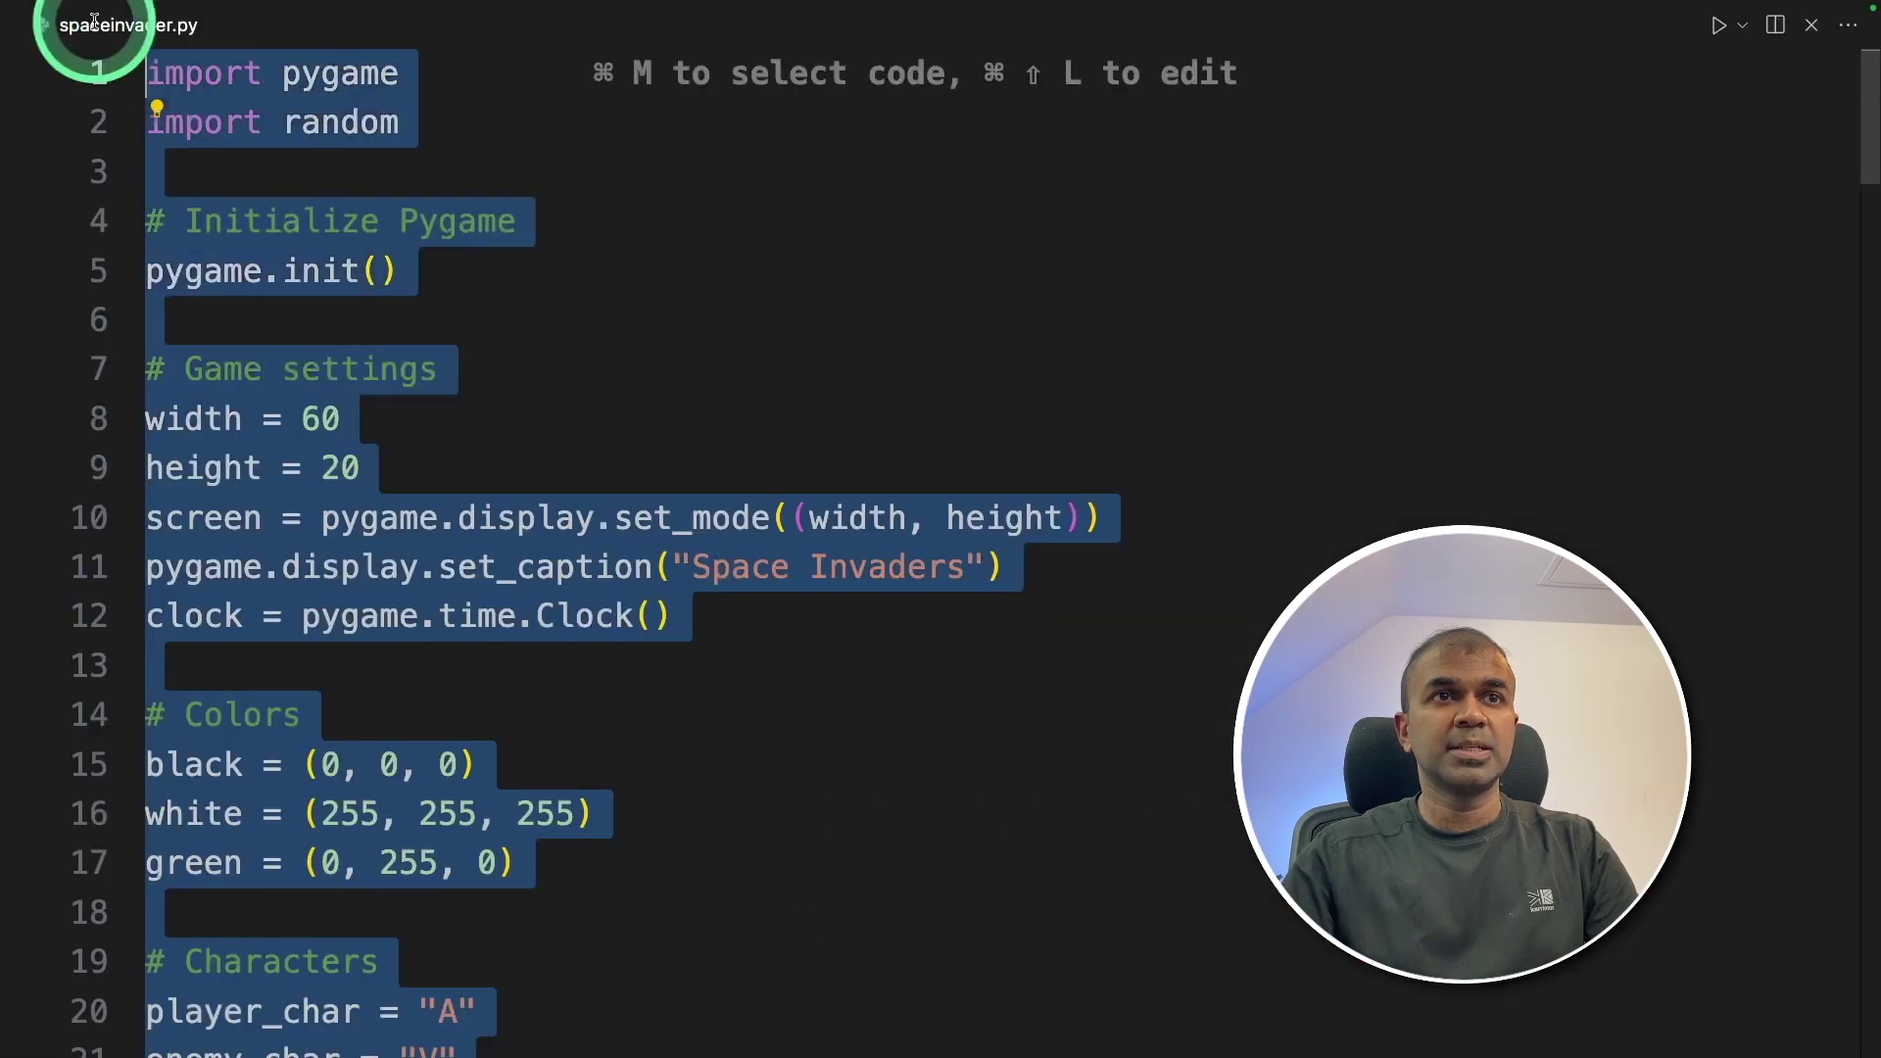
- Paste Gemini's revised code into spaceinvader.py, run it and fire at the invader block
{"action": "key", "text": "super+v"}
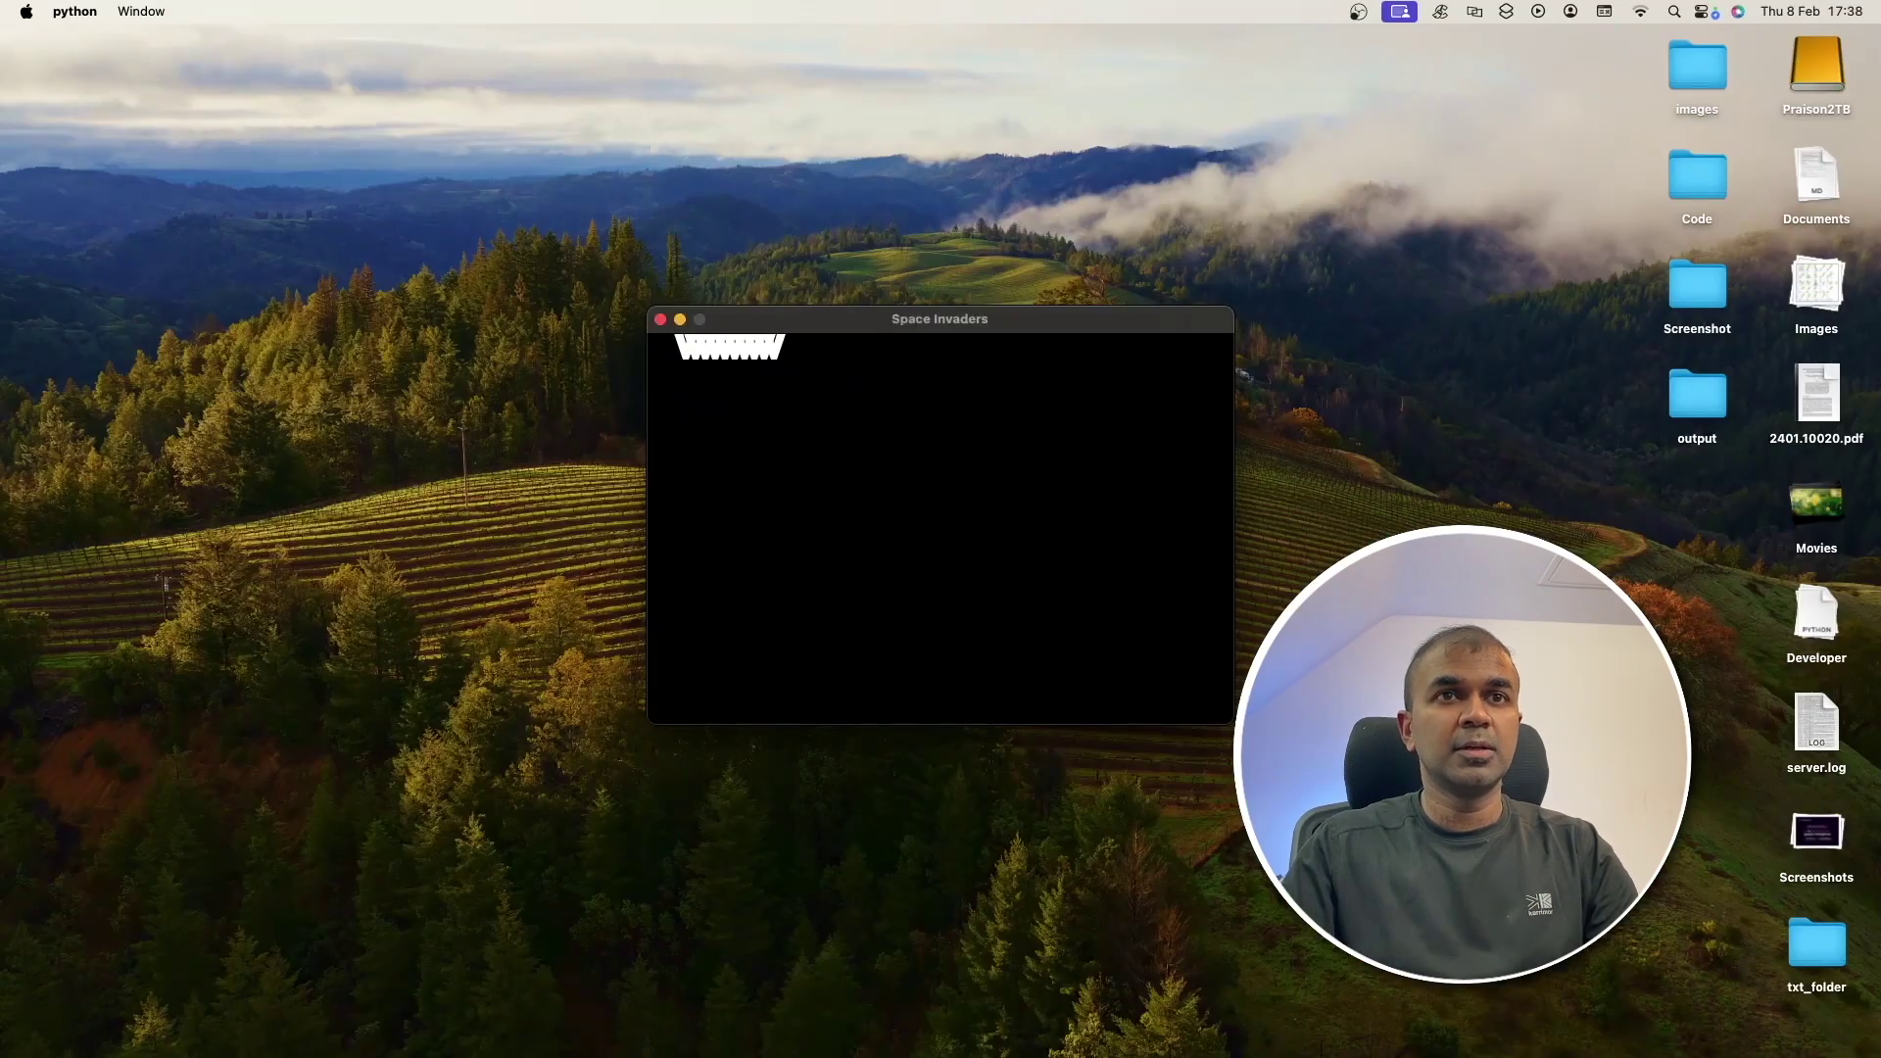
{"action": "key", "text": "space"}
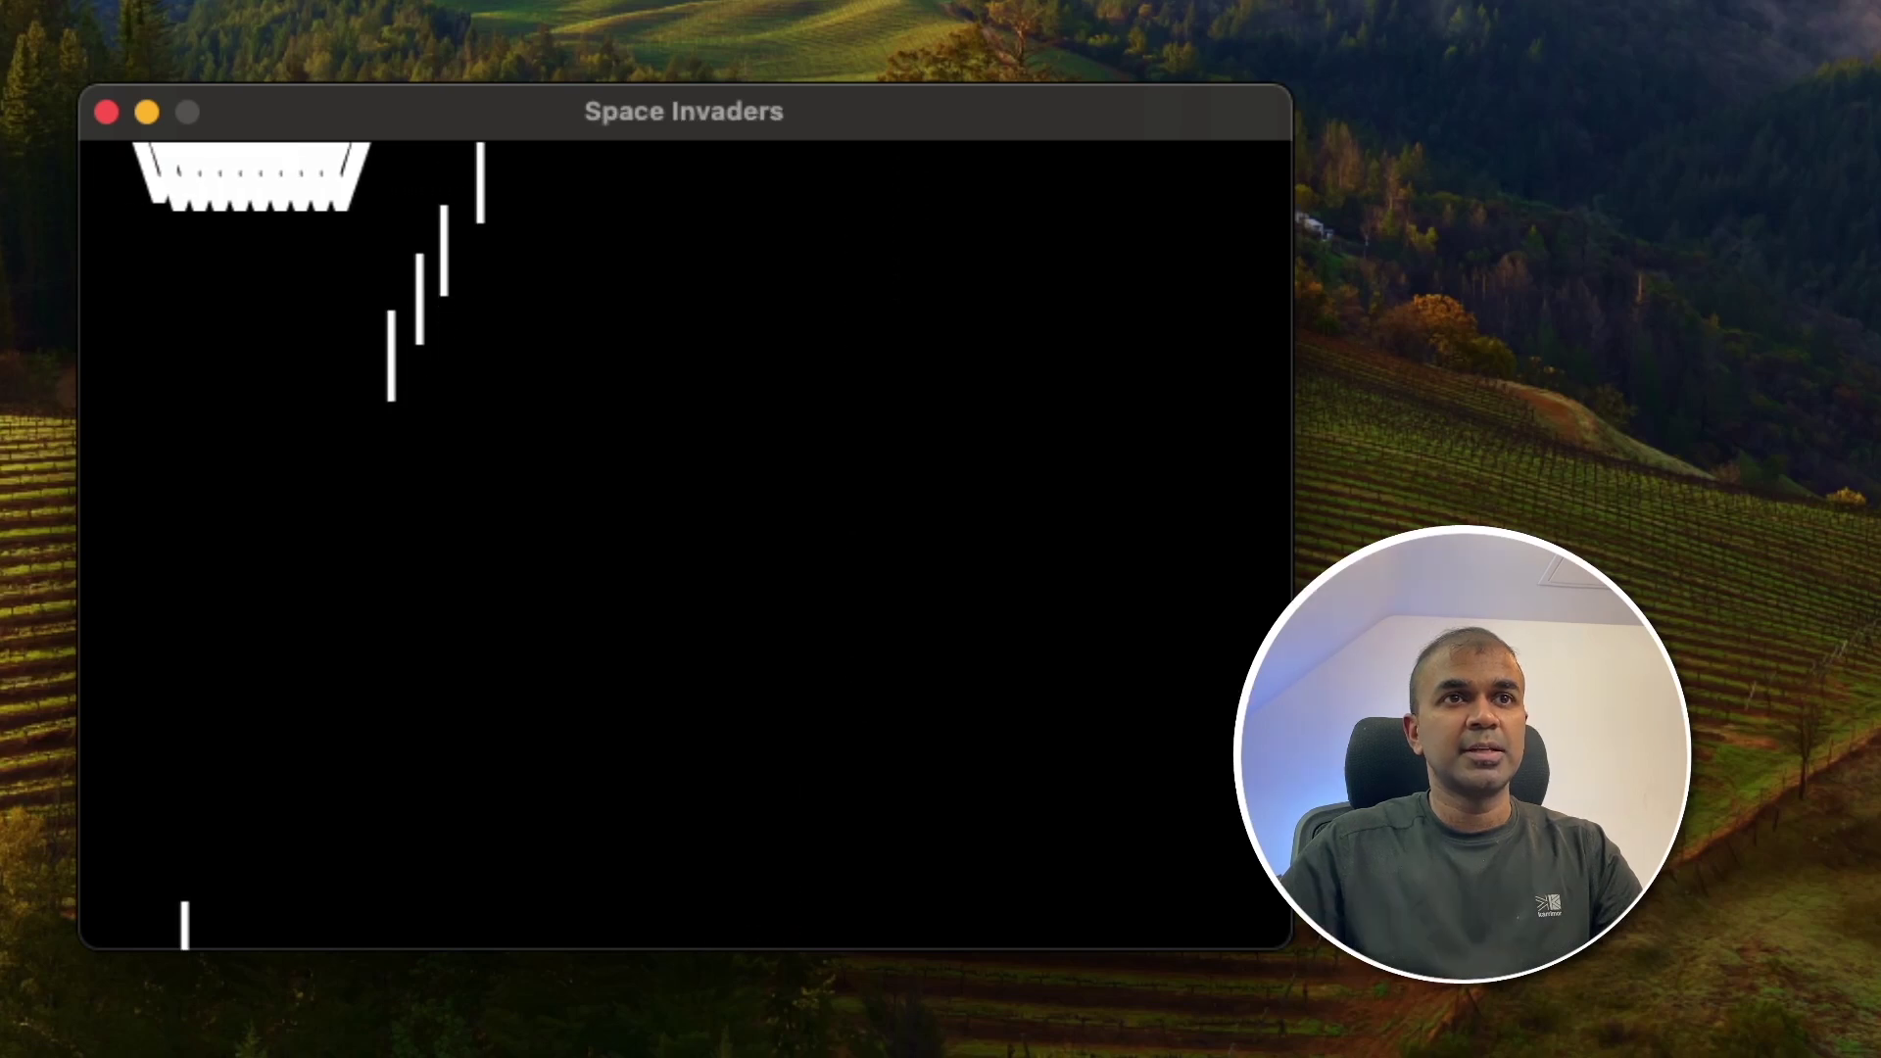
{"action": "key", "text": "Left"}
{"action": "key", "text": "space"}
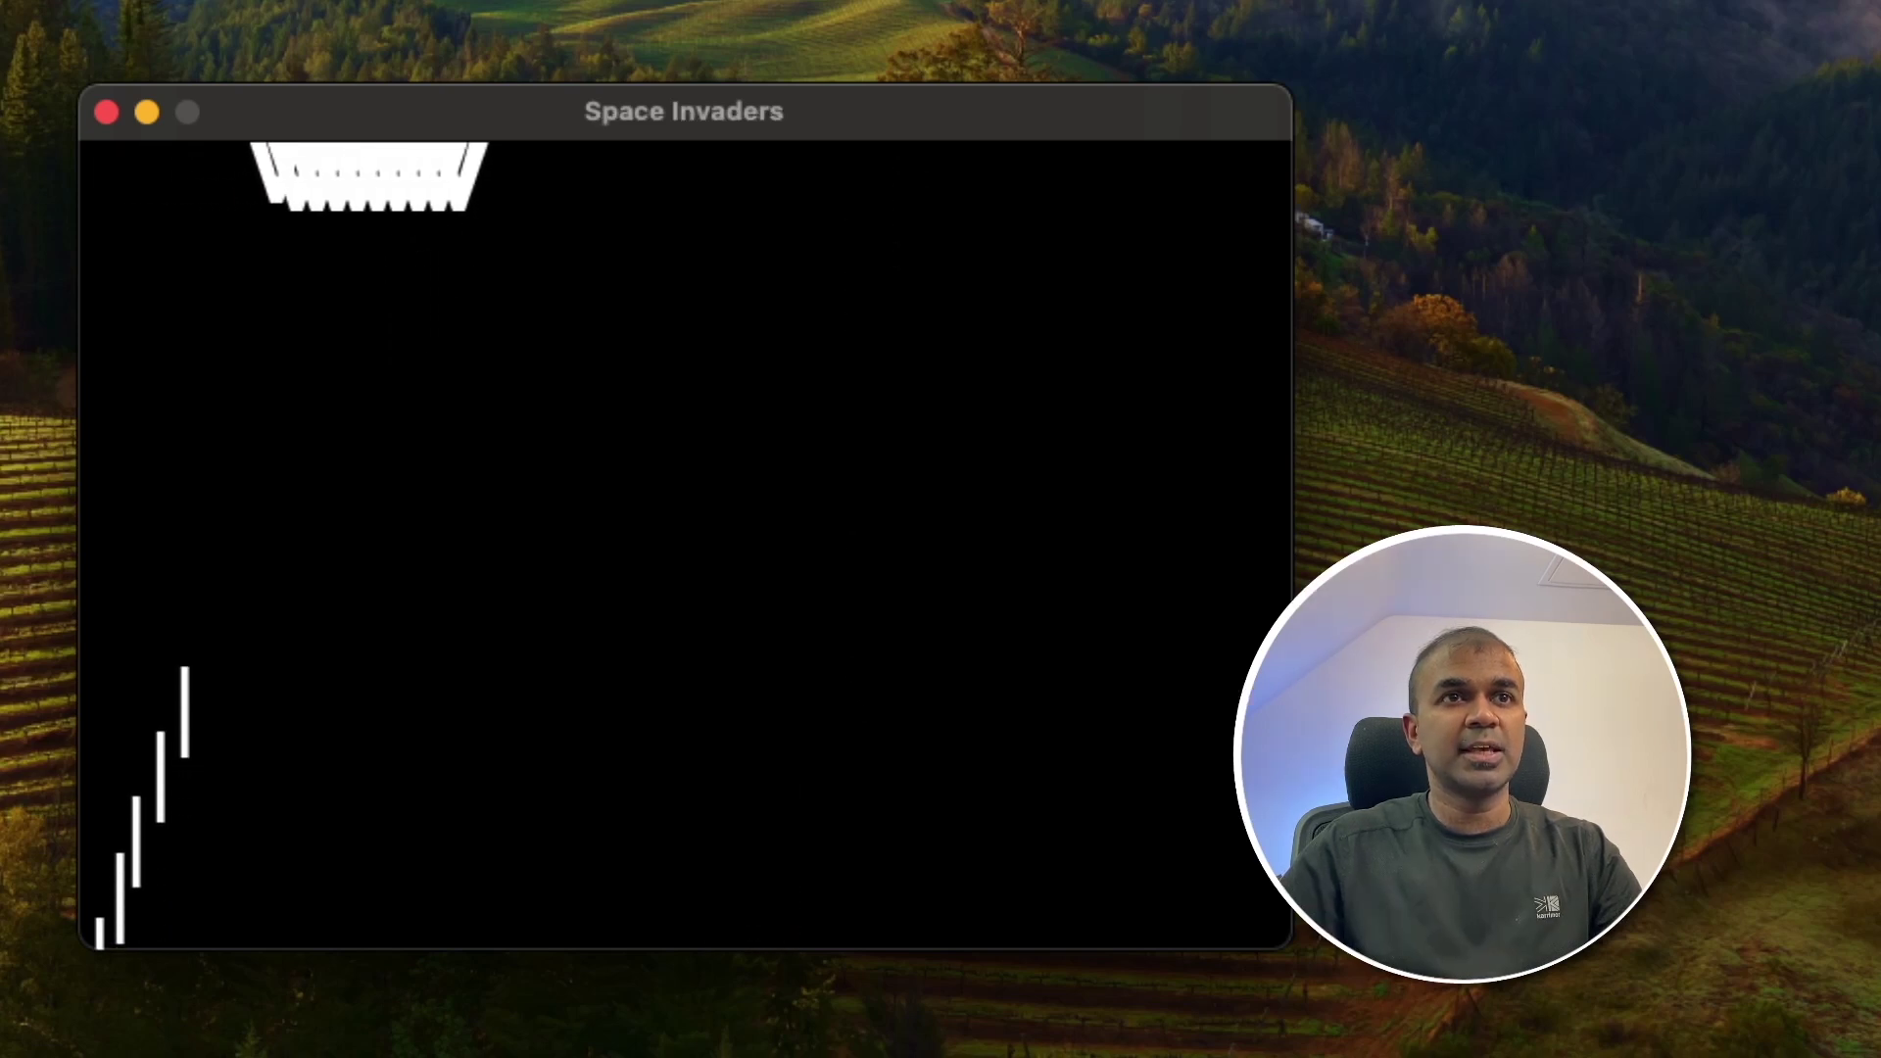
{"action": "key", "text": "space"}
{"action": "left_click", "coordinate": [1310, 558]}
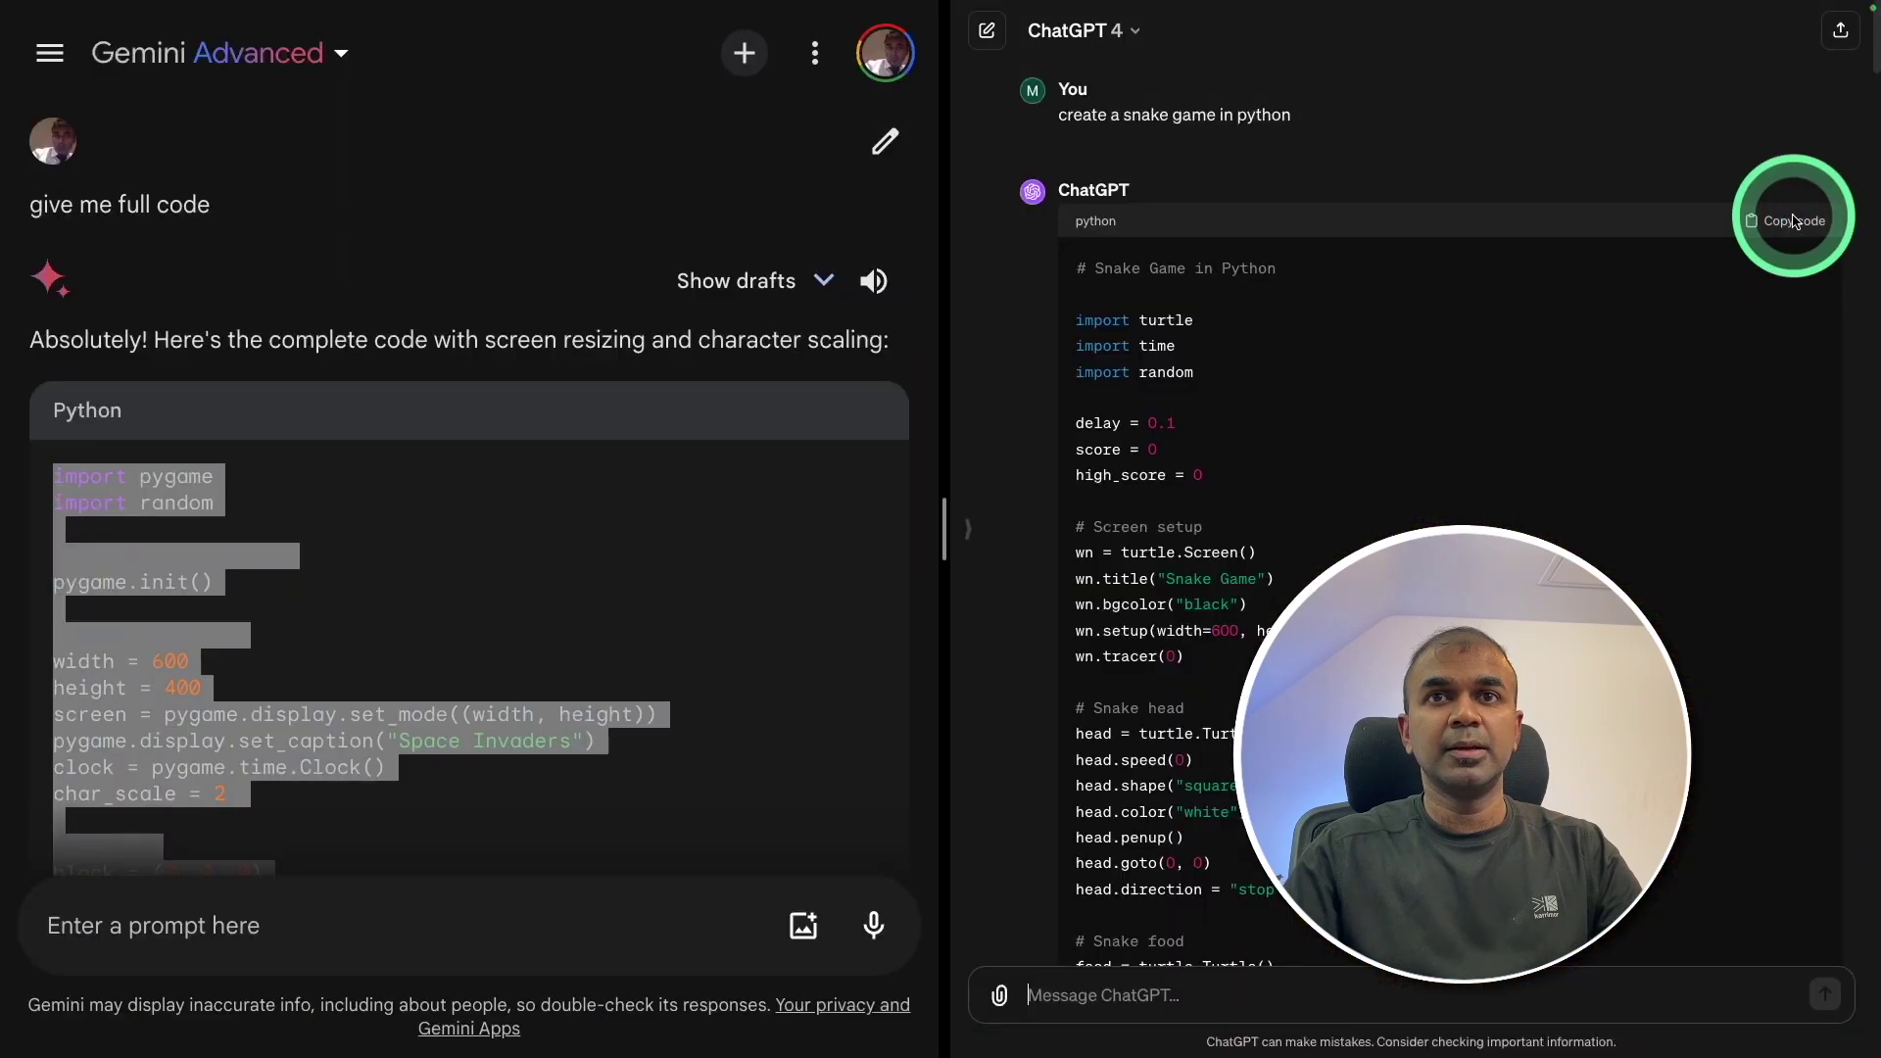
- Paste ChatGPT's Space Invaders code into spaceinvader.py and run it, hitting the missing background.png error
{"action": "left_click", "coordinate": [1792, 224]}
{"action": "left_click", "coordinate": [1074, 357]}
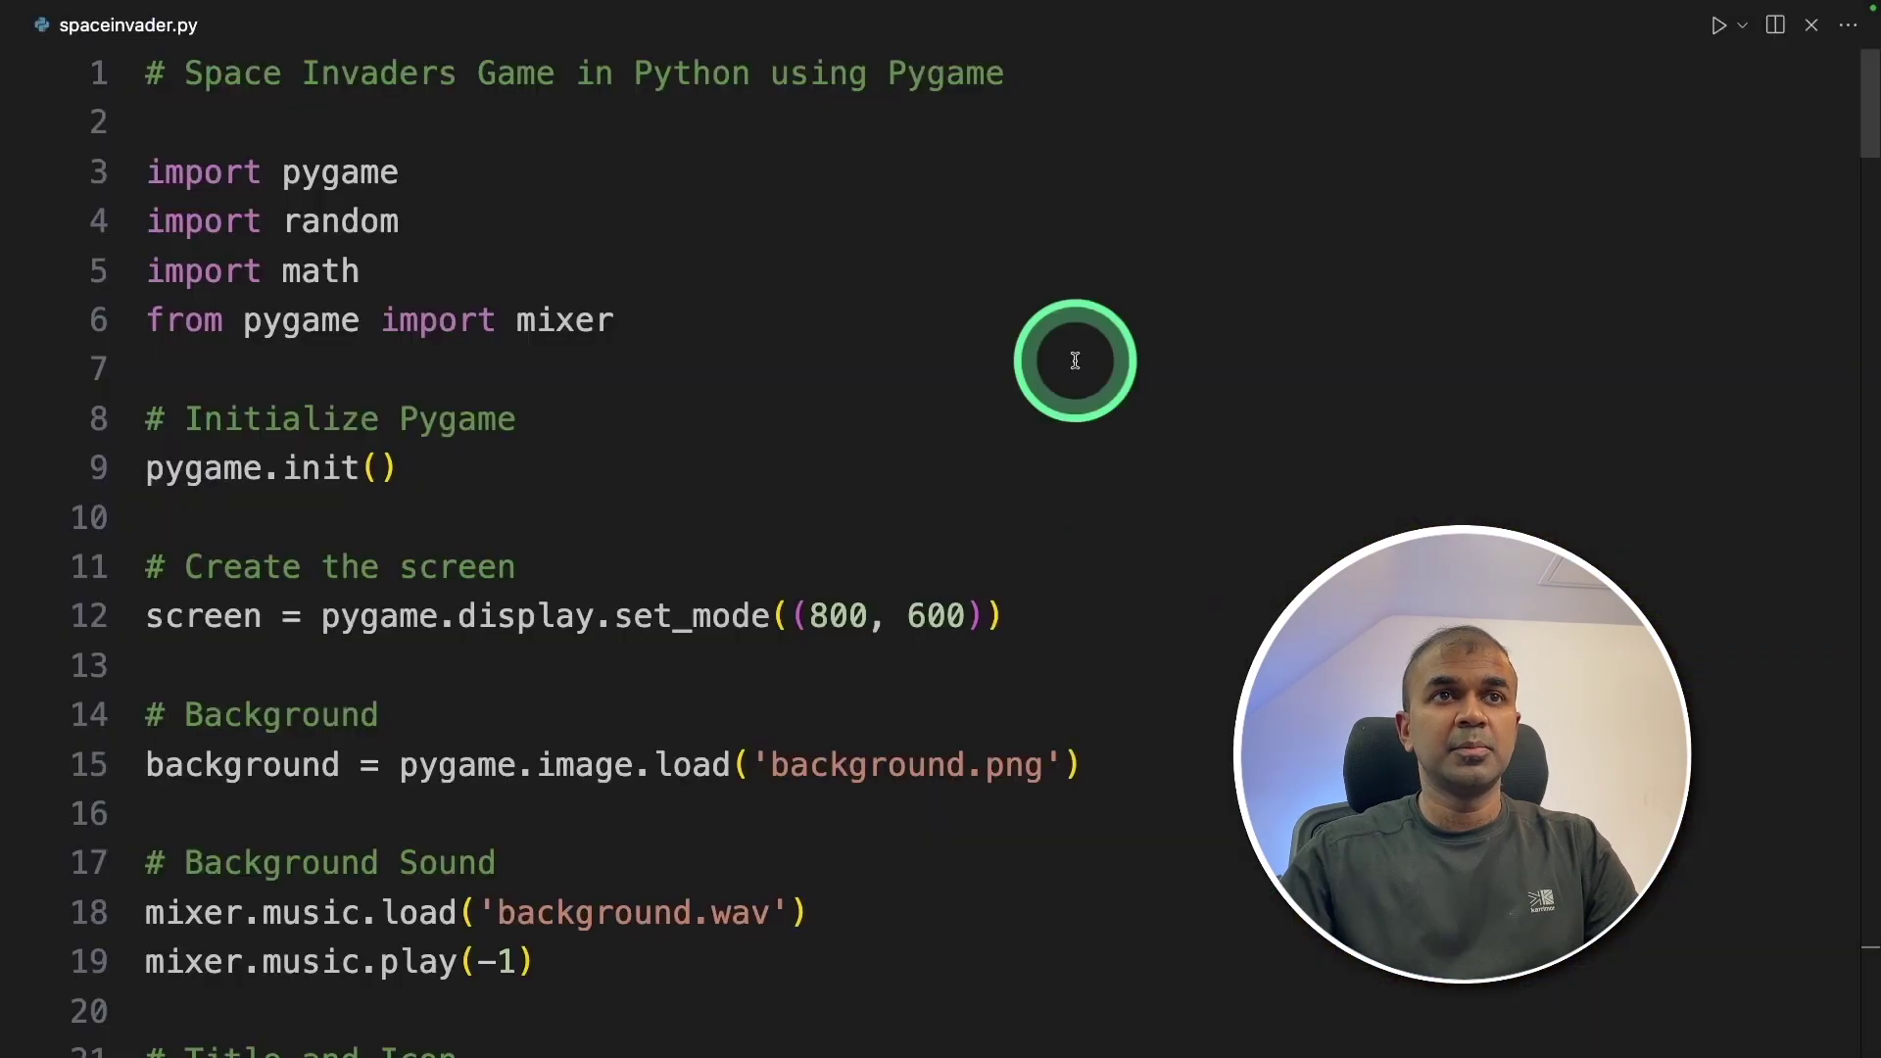
{"action": "left_click", "coordinate": [1078, 558]}
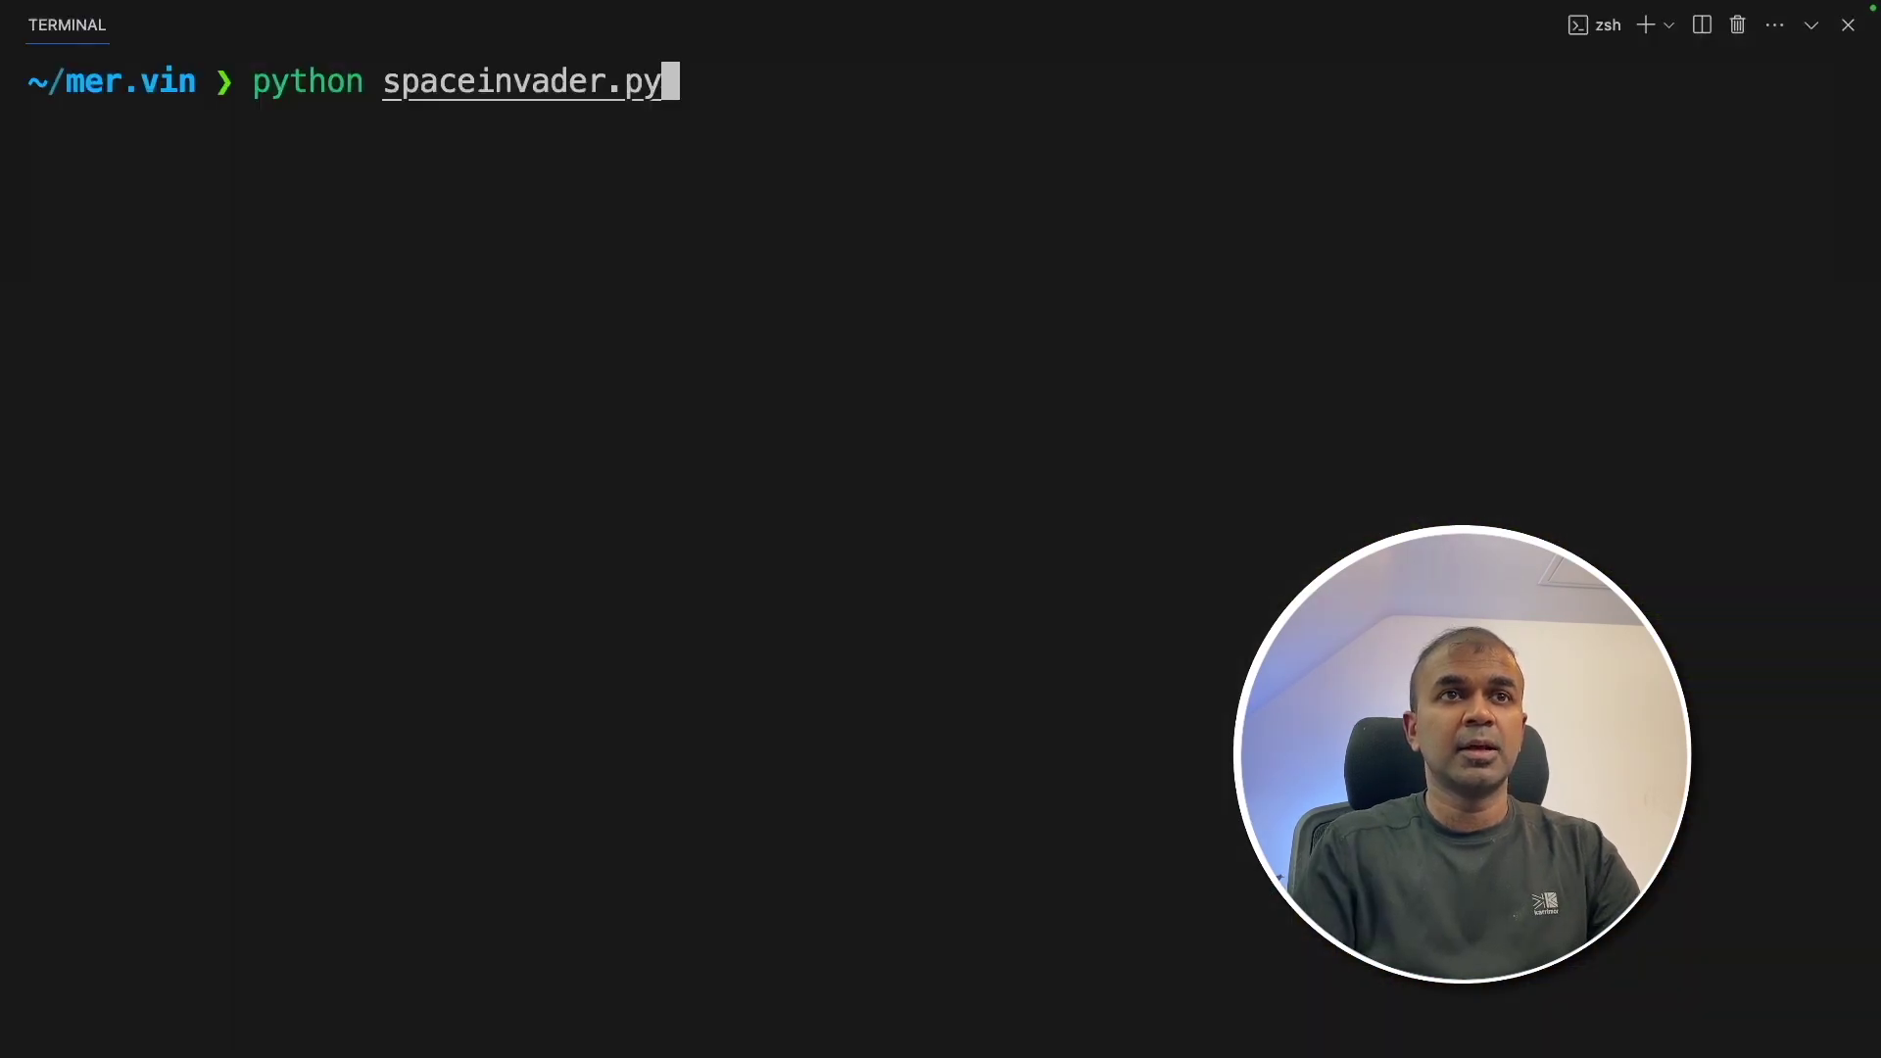
{"action": "key", "text": "Return"}
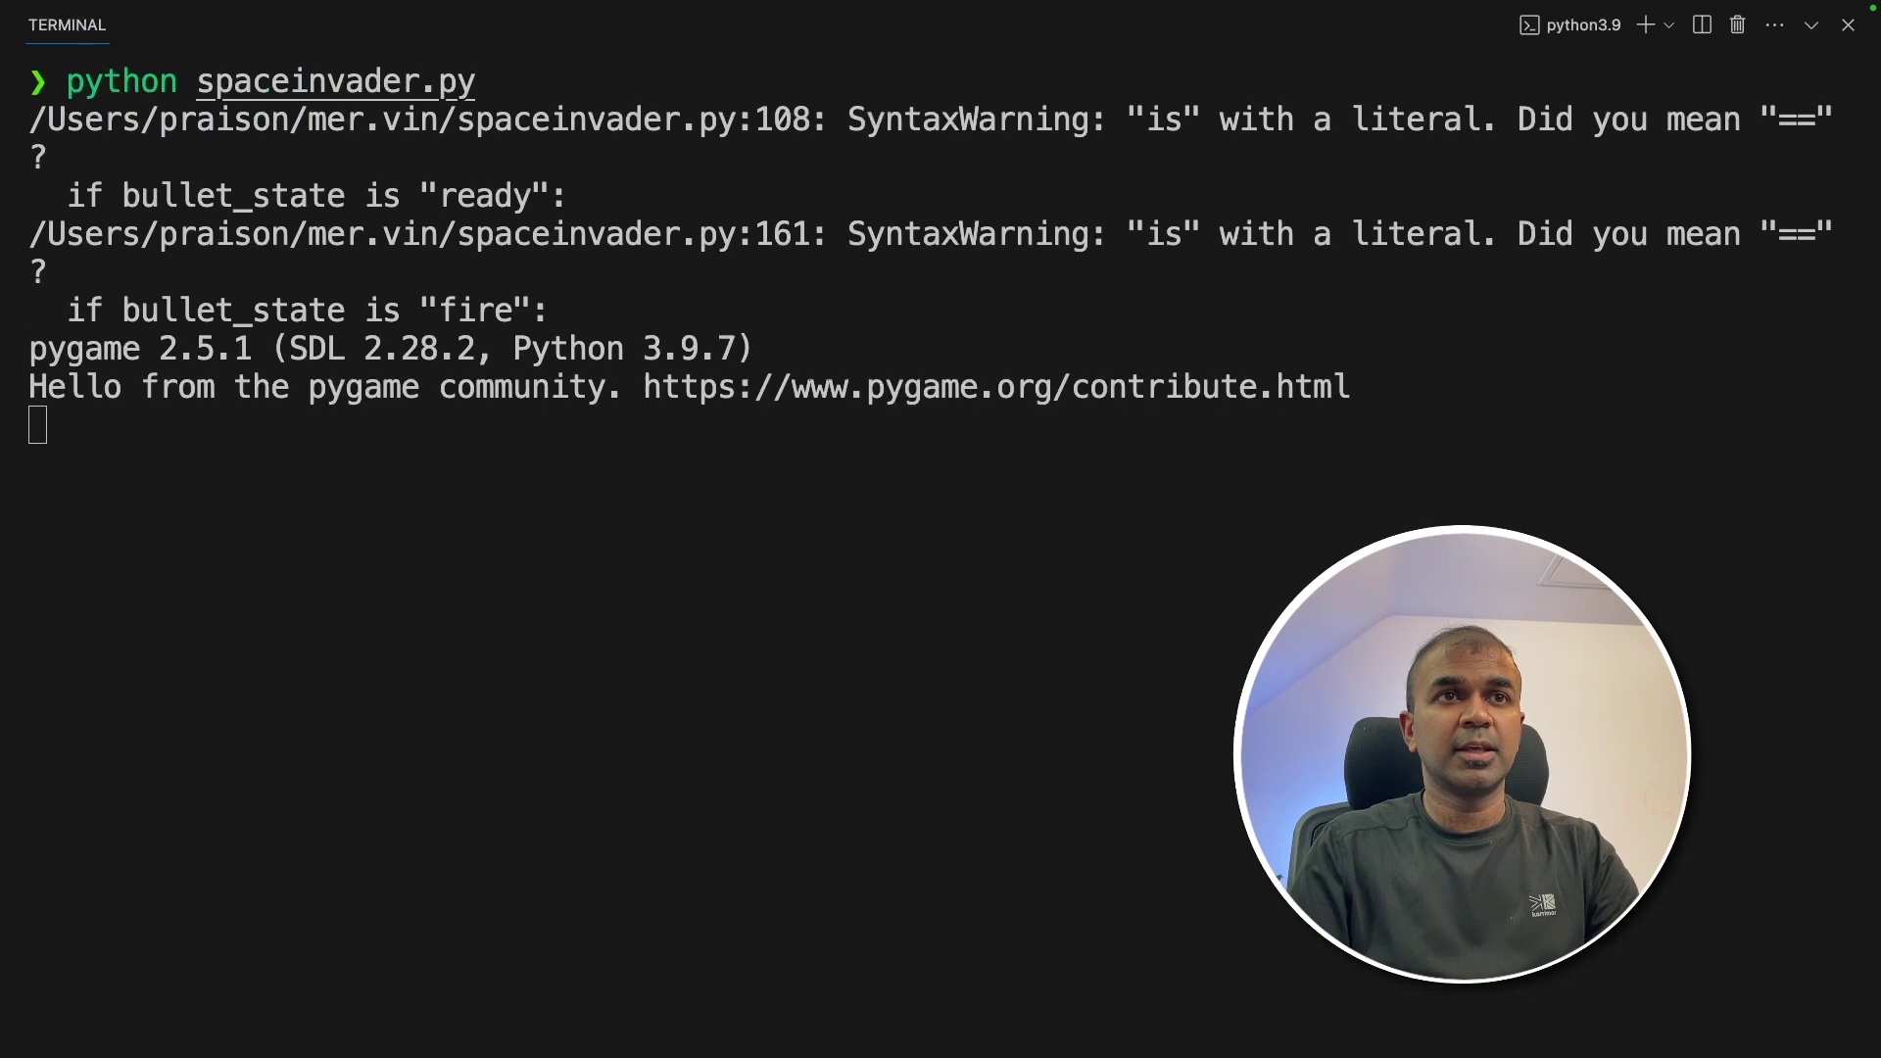
{"action": "left_click_drag", "start_coordinate": [550, 545], "coordinate": [818, 549]}
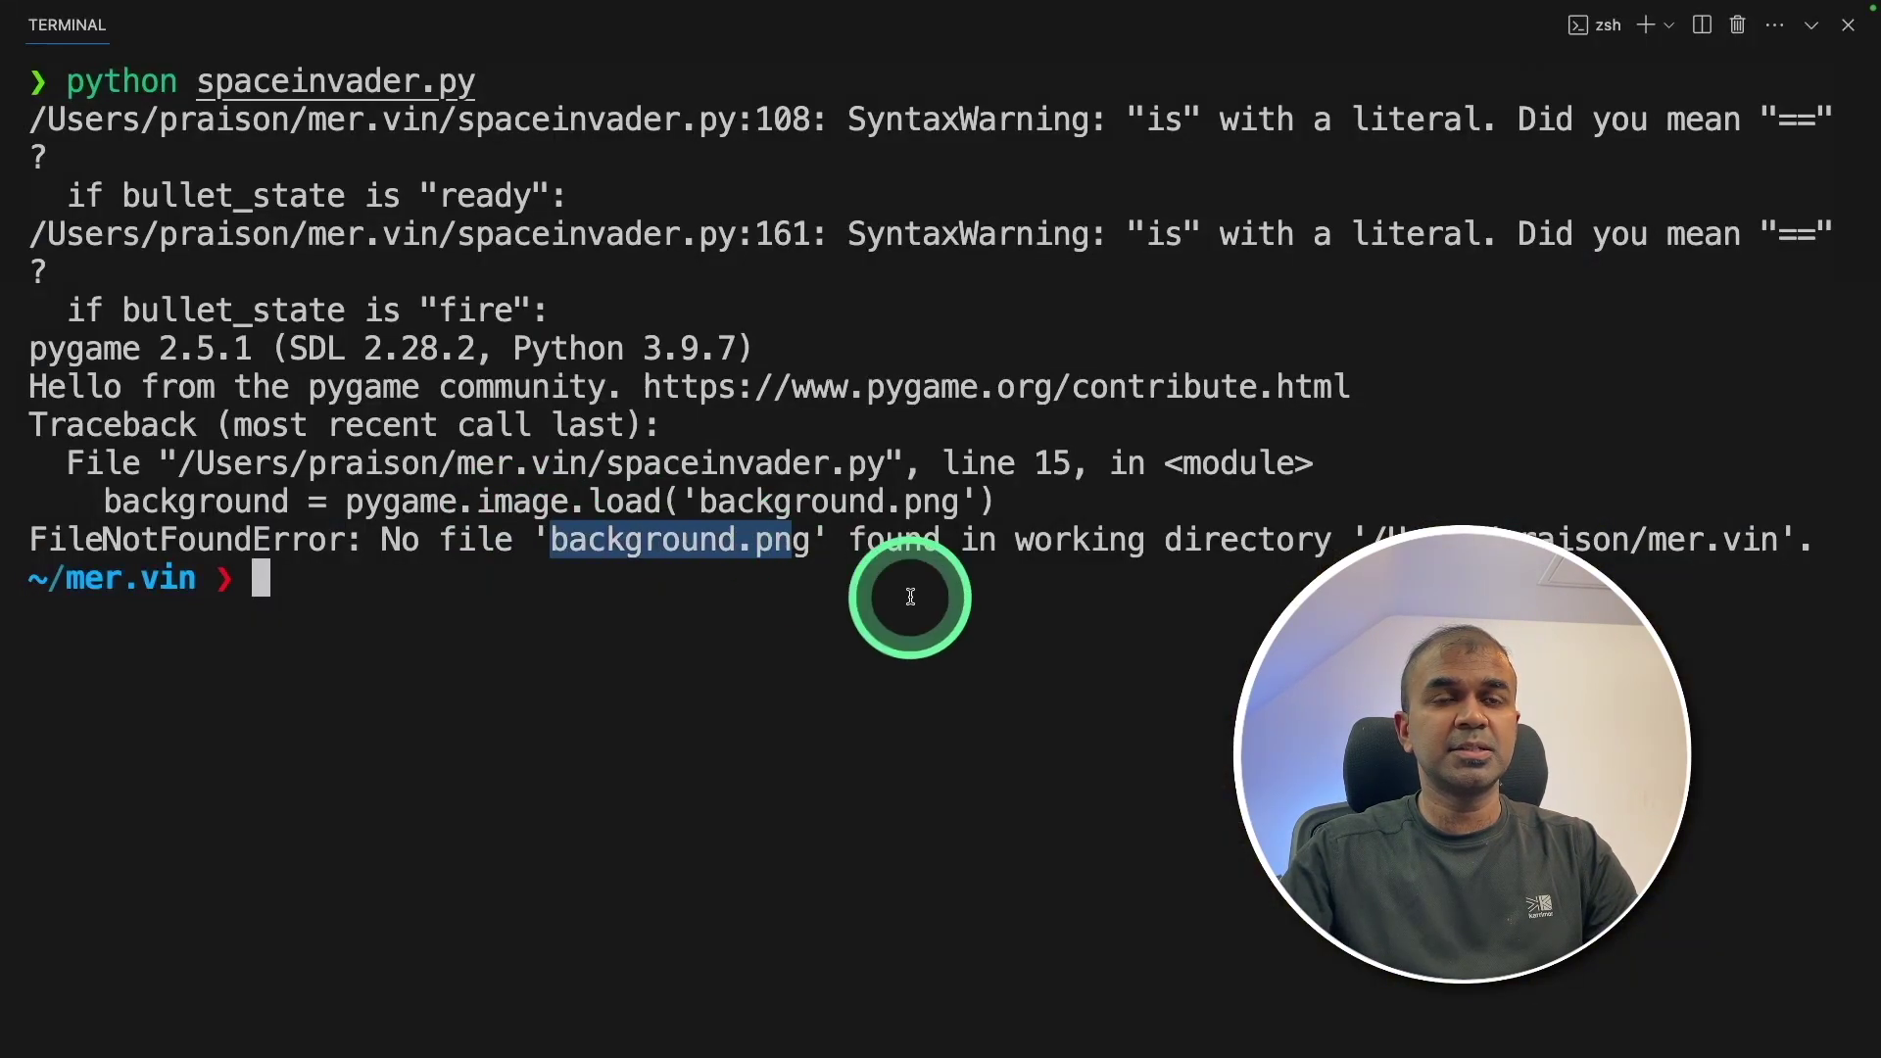
- Ask ChatGPT to 'regenerate without images', then run its character version and play
{"action": "left_click", "coordinate": [1113, 979]}
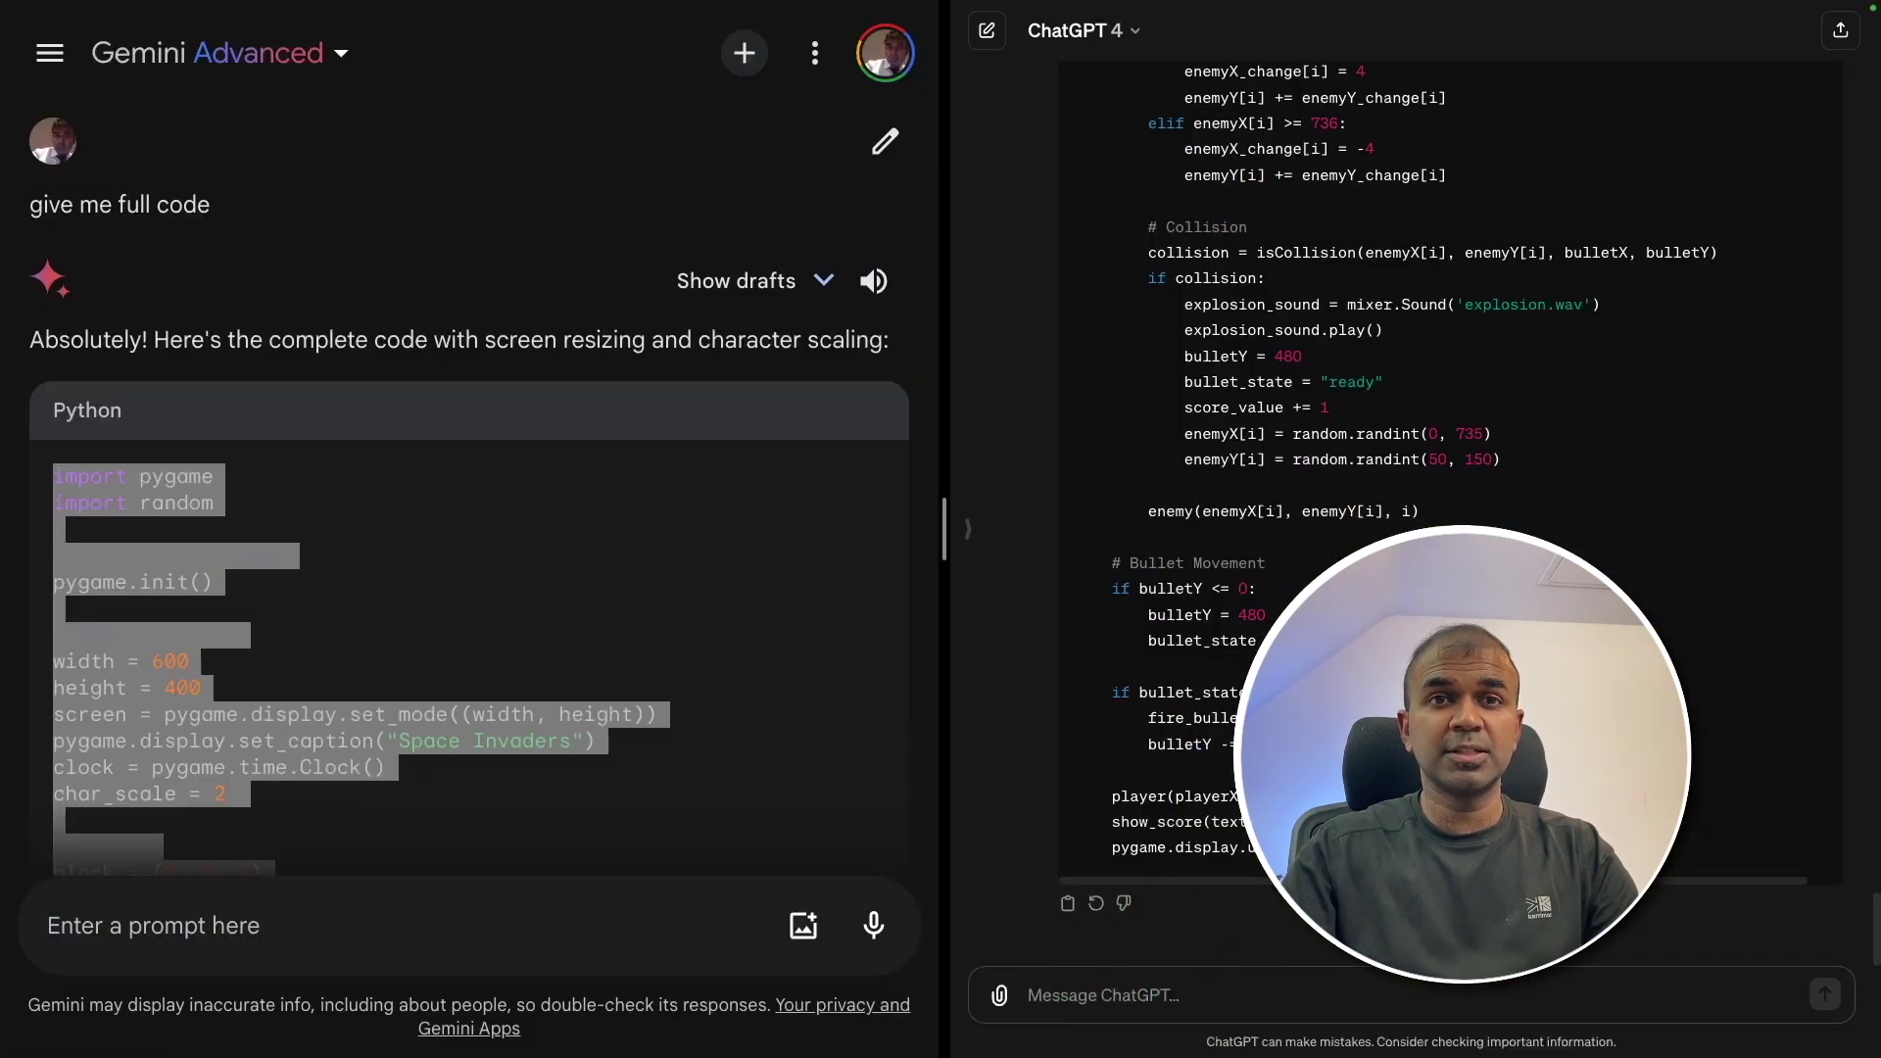
{"action": "type", "text": "regenerate without image and use charac"}
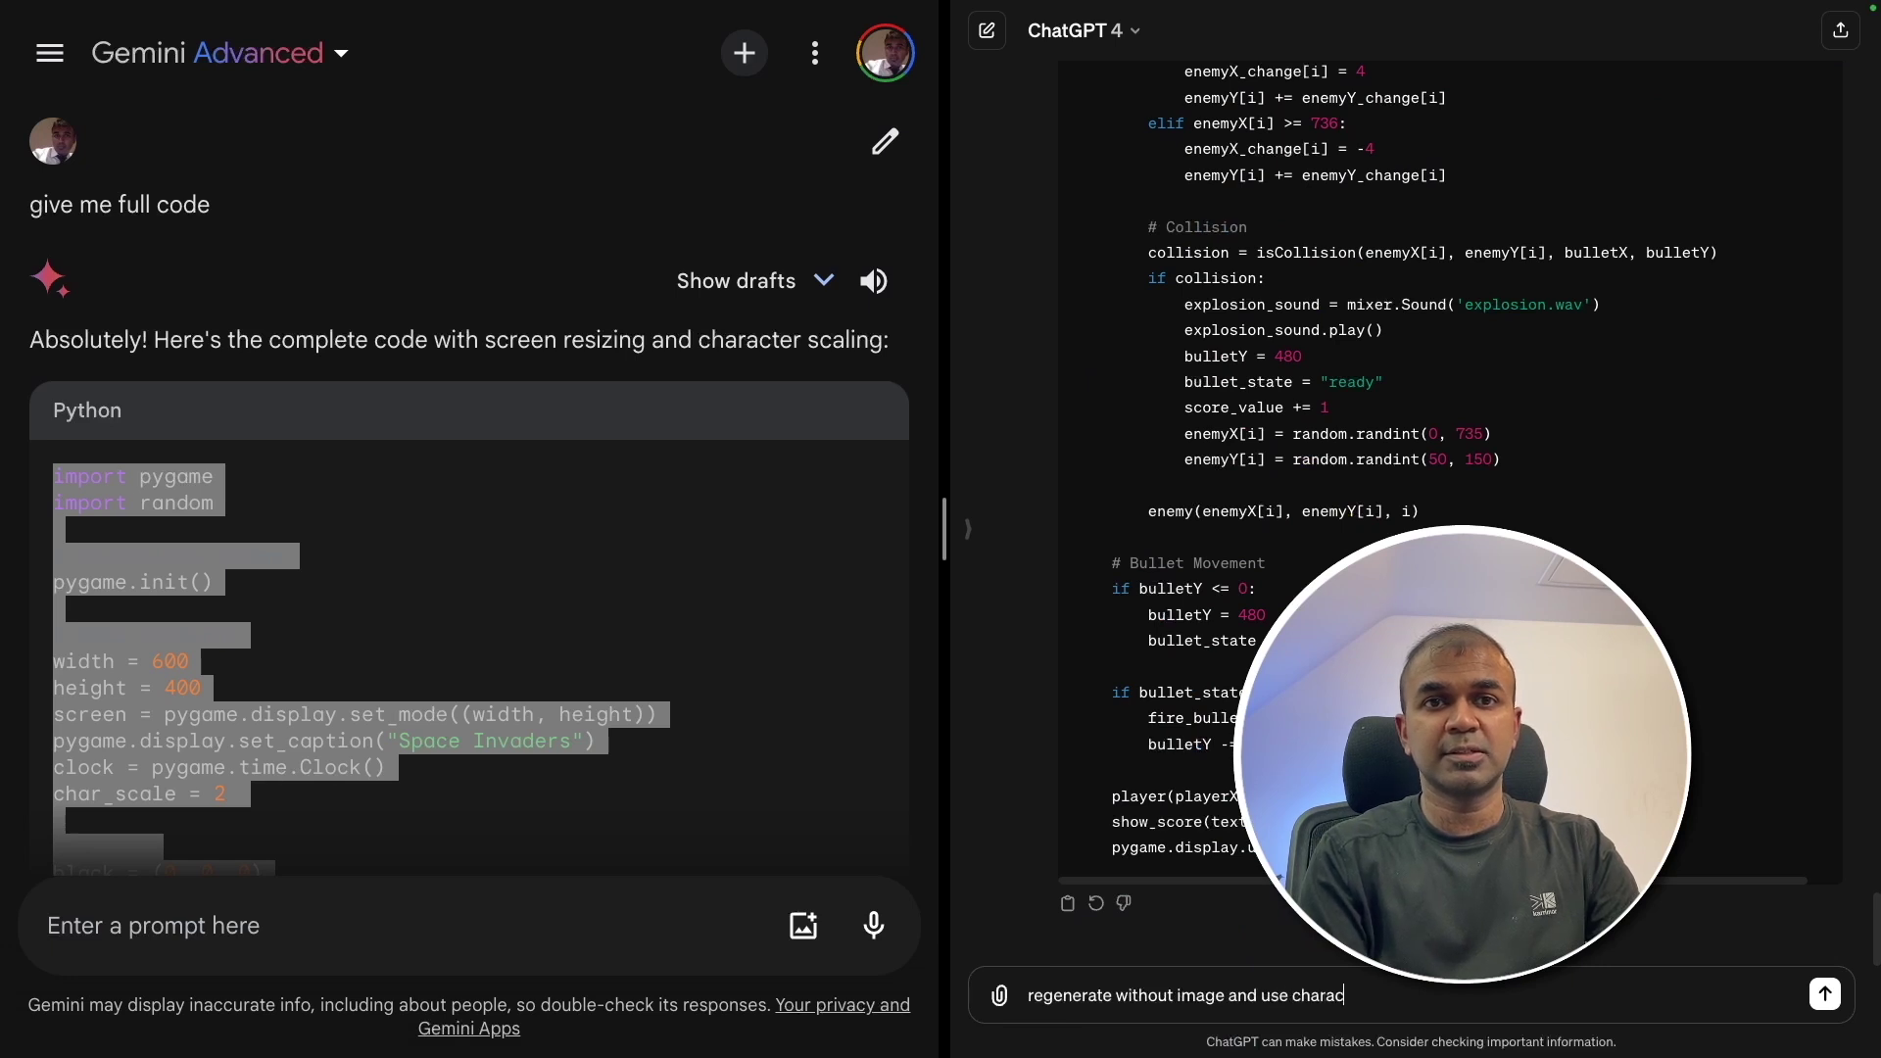
{"action": "left_click", "coordinate": [1795, 88]}
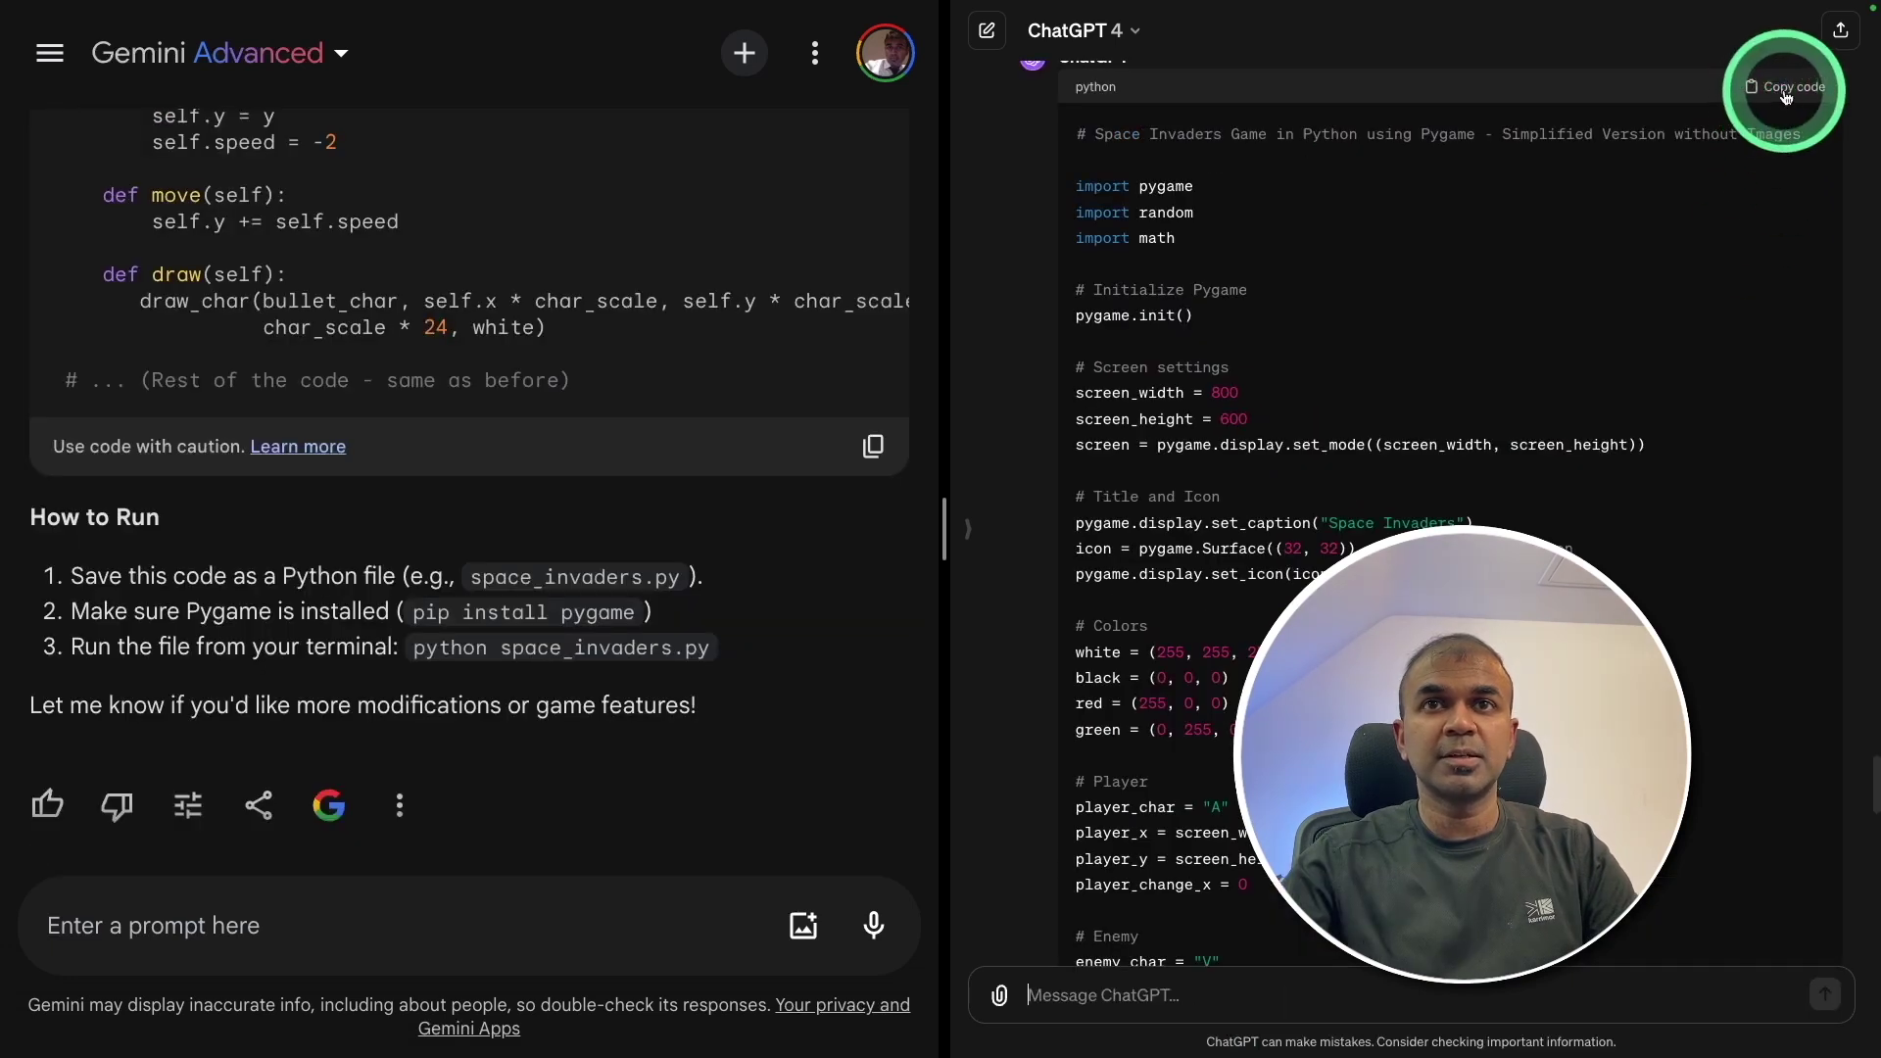
{"action": "left_click", "coordinate": [1663, 371]}
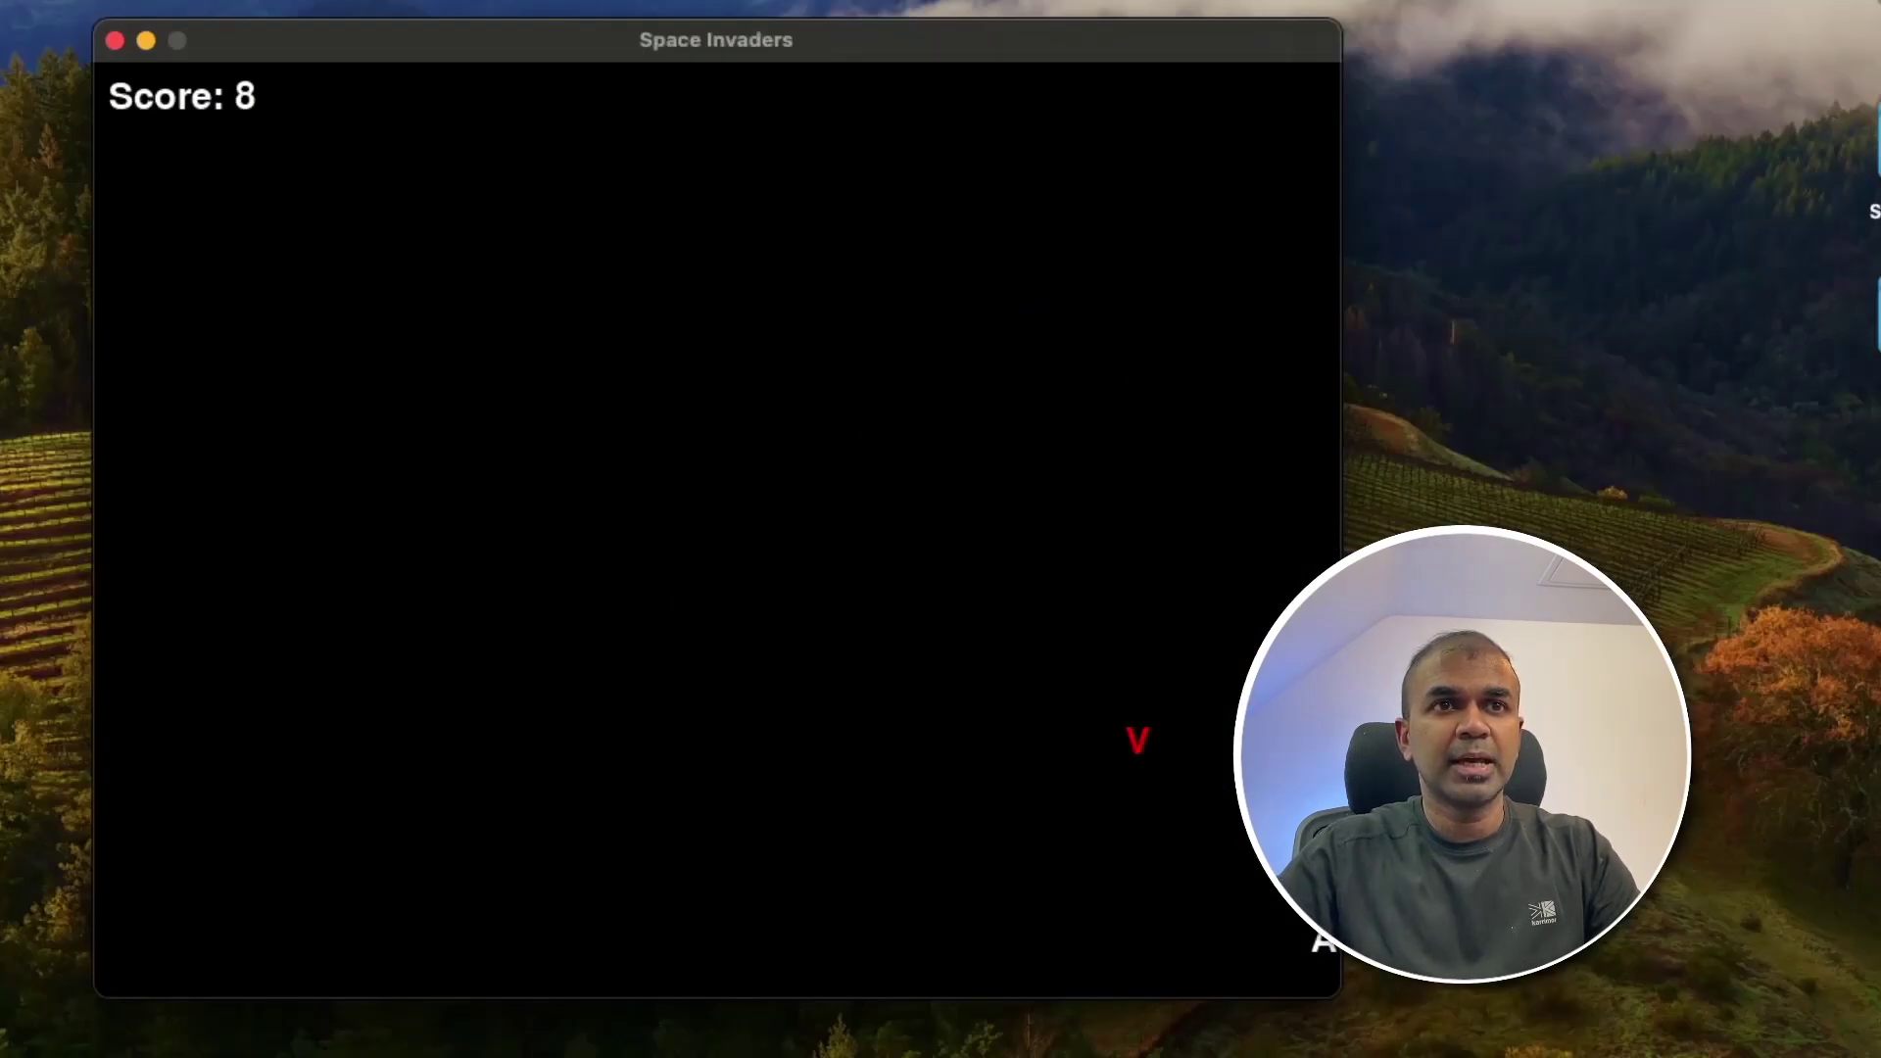
{"action": "key", "text": "Left"}
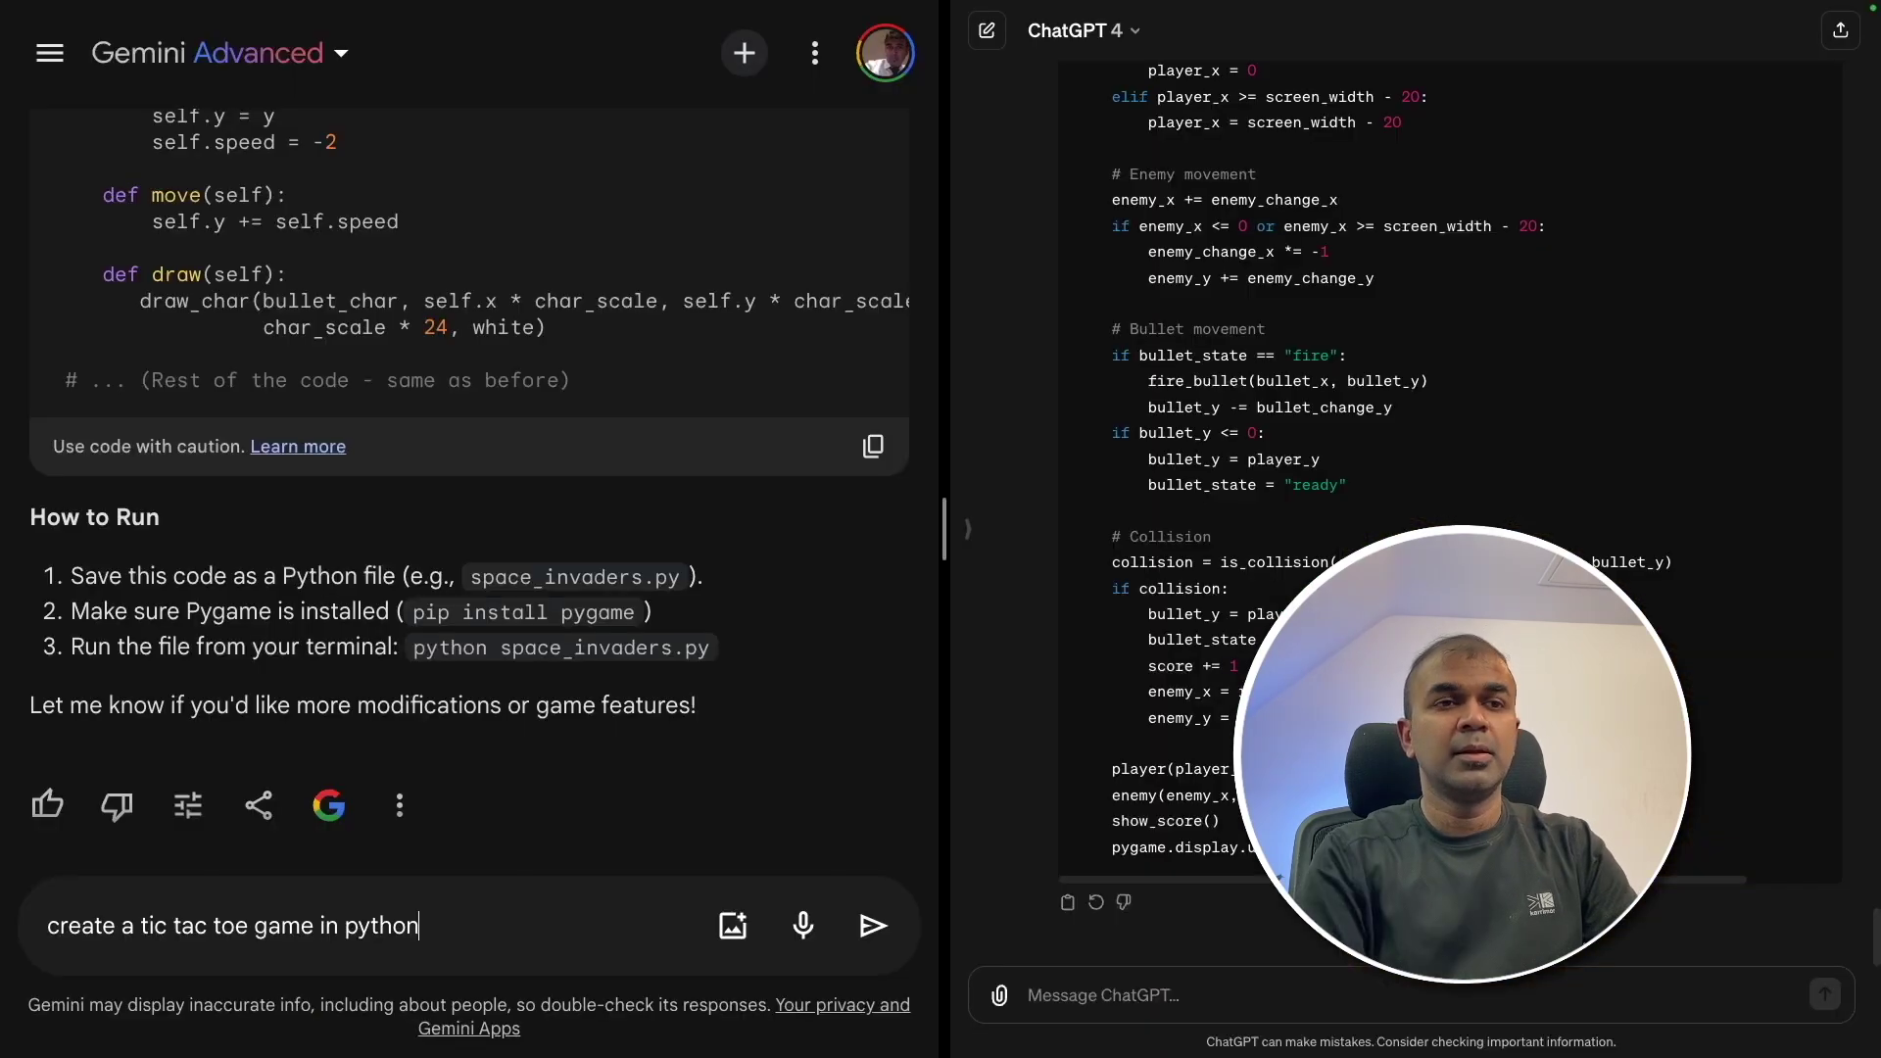
- Send the same tic tac toe prompt to Gemini and ChatGPT, then copy Gemini's code
{"action": "key", "text": "super+a"}
{"action": "key", "text": "Right"}
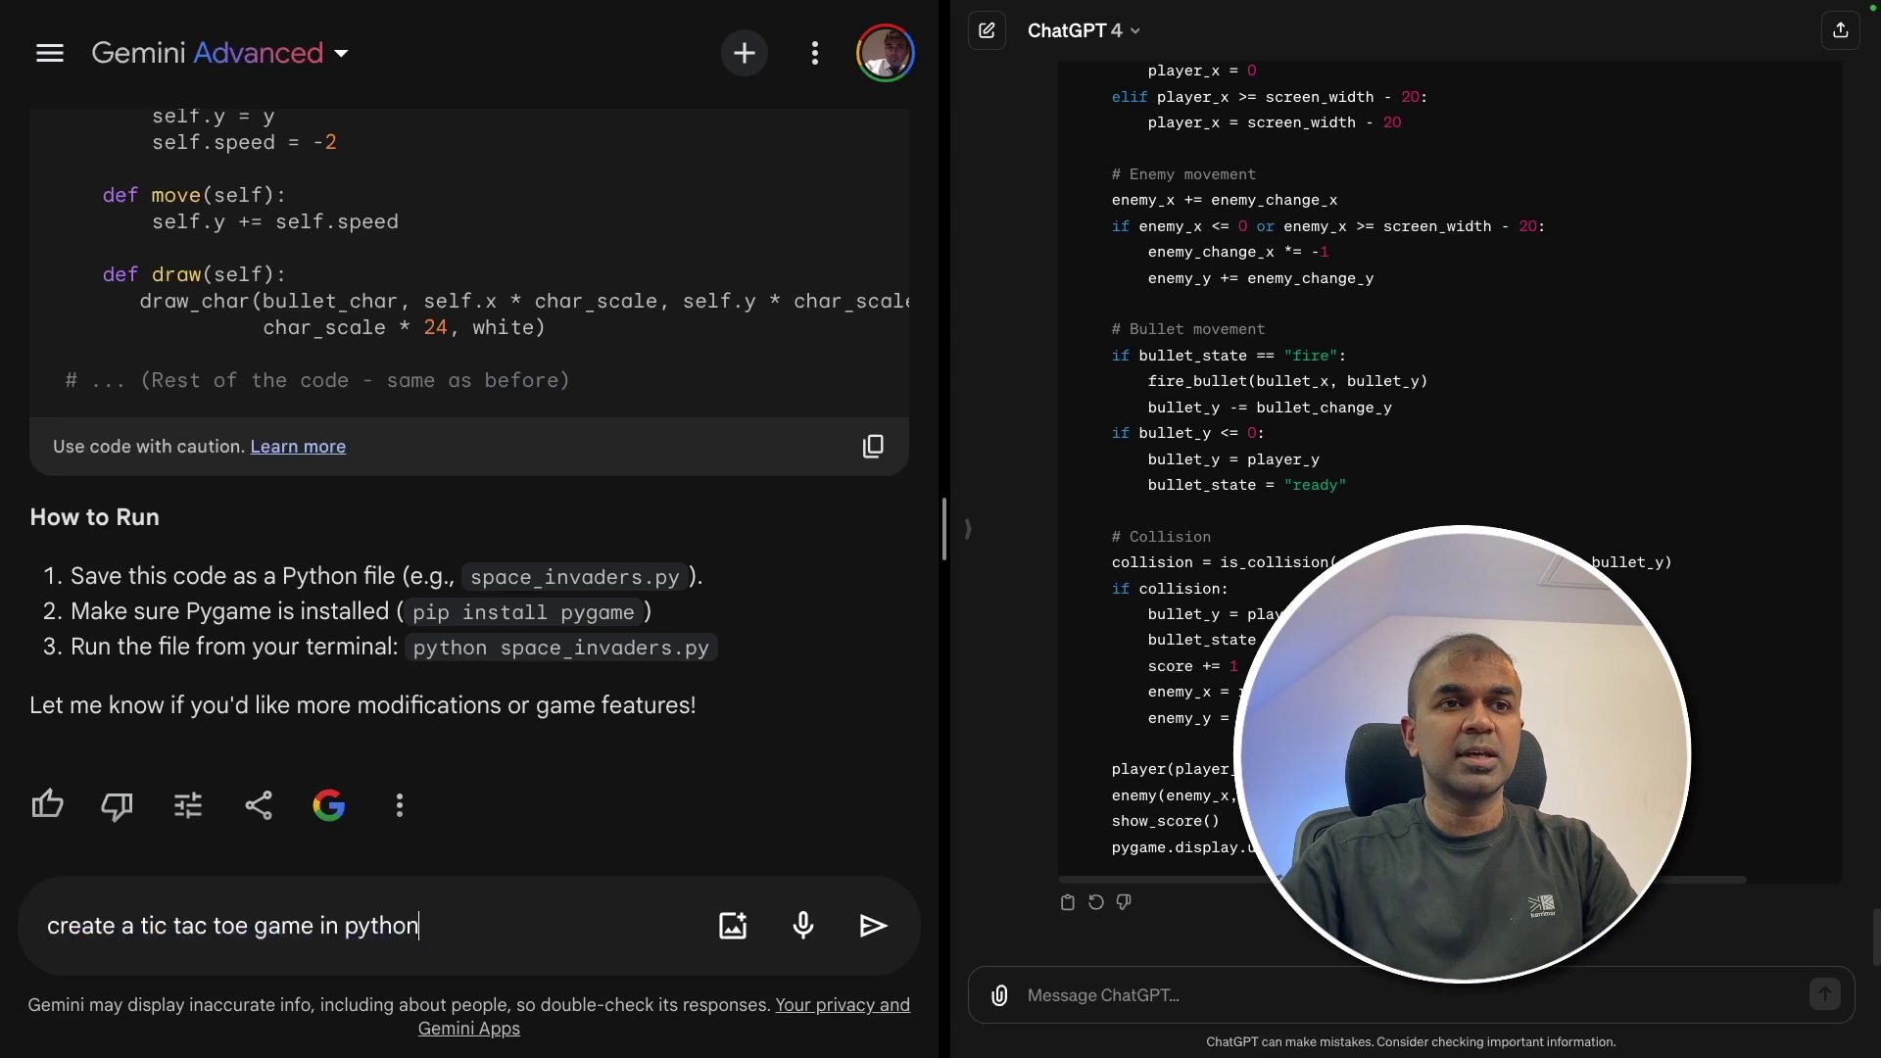
{"action": "key", "text": "super+a"}
{"action": "key", "text": "Right"}
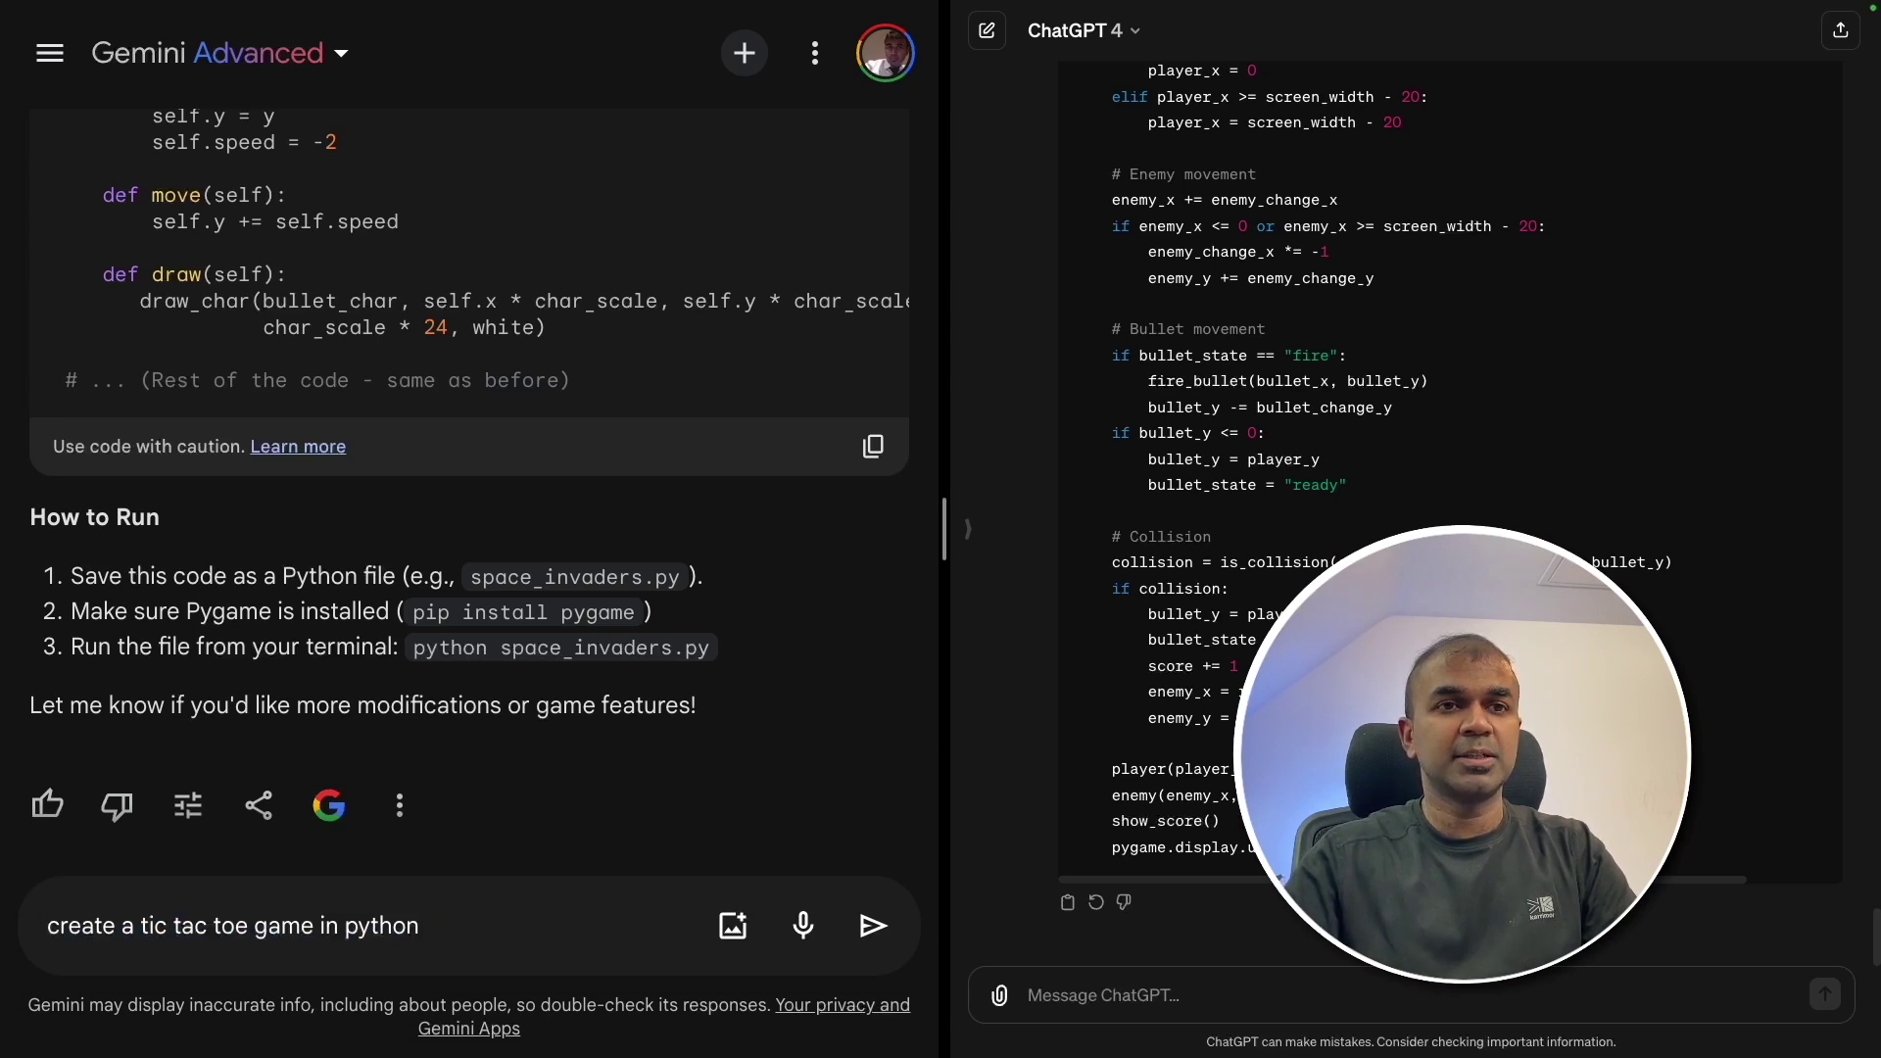
{"action": "left_click", "coordinate": [1049, 995]}
{"action": "key", "text": "super+v"}
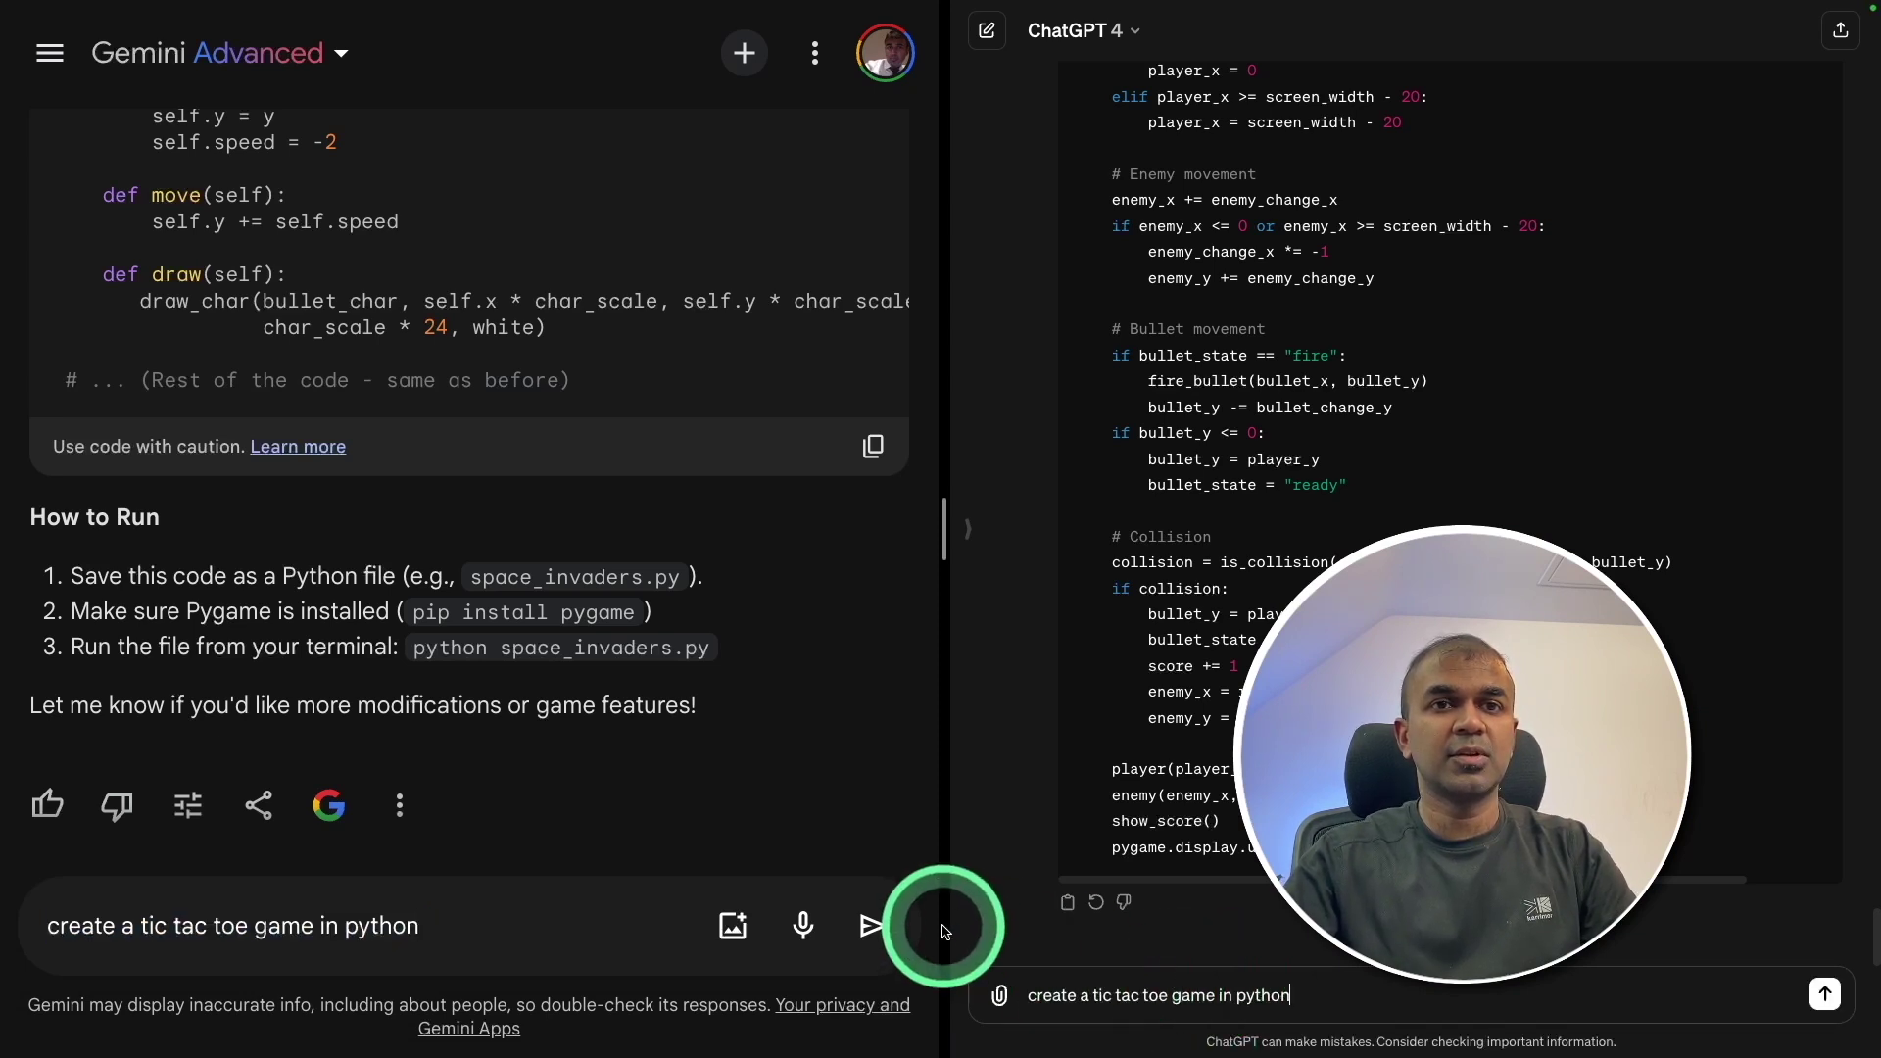
{"action": "key", "text": "Return"}
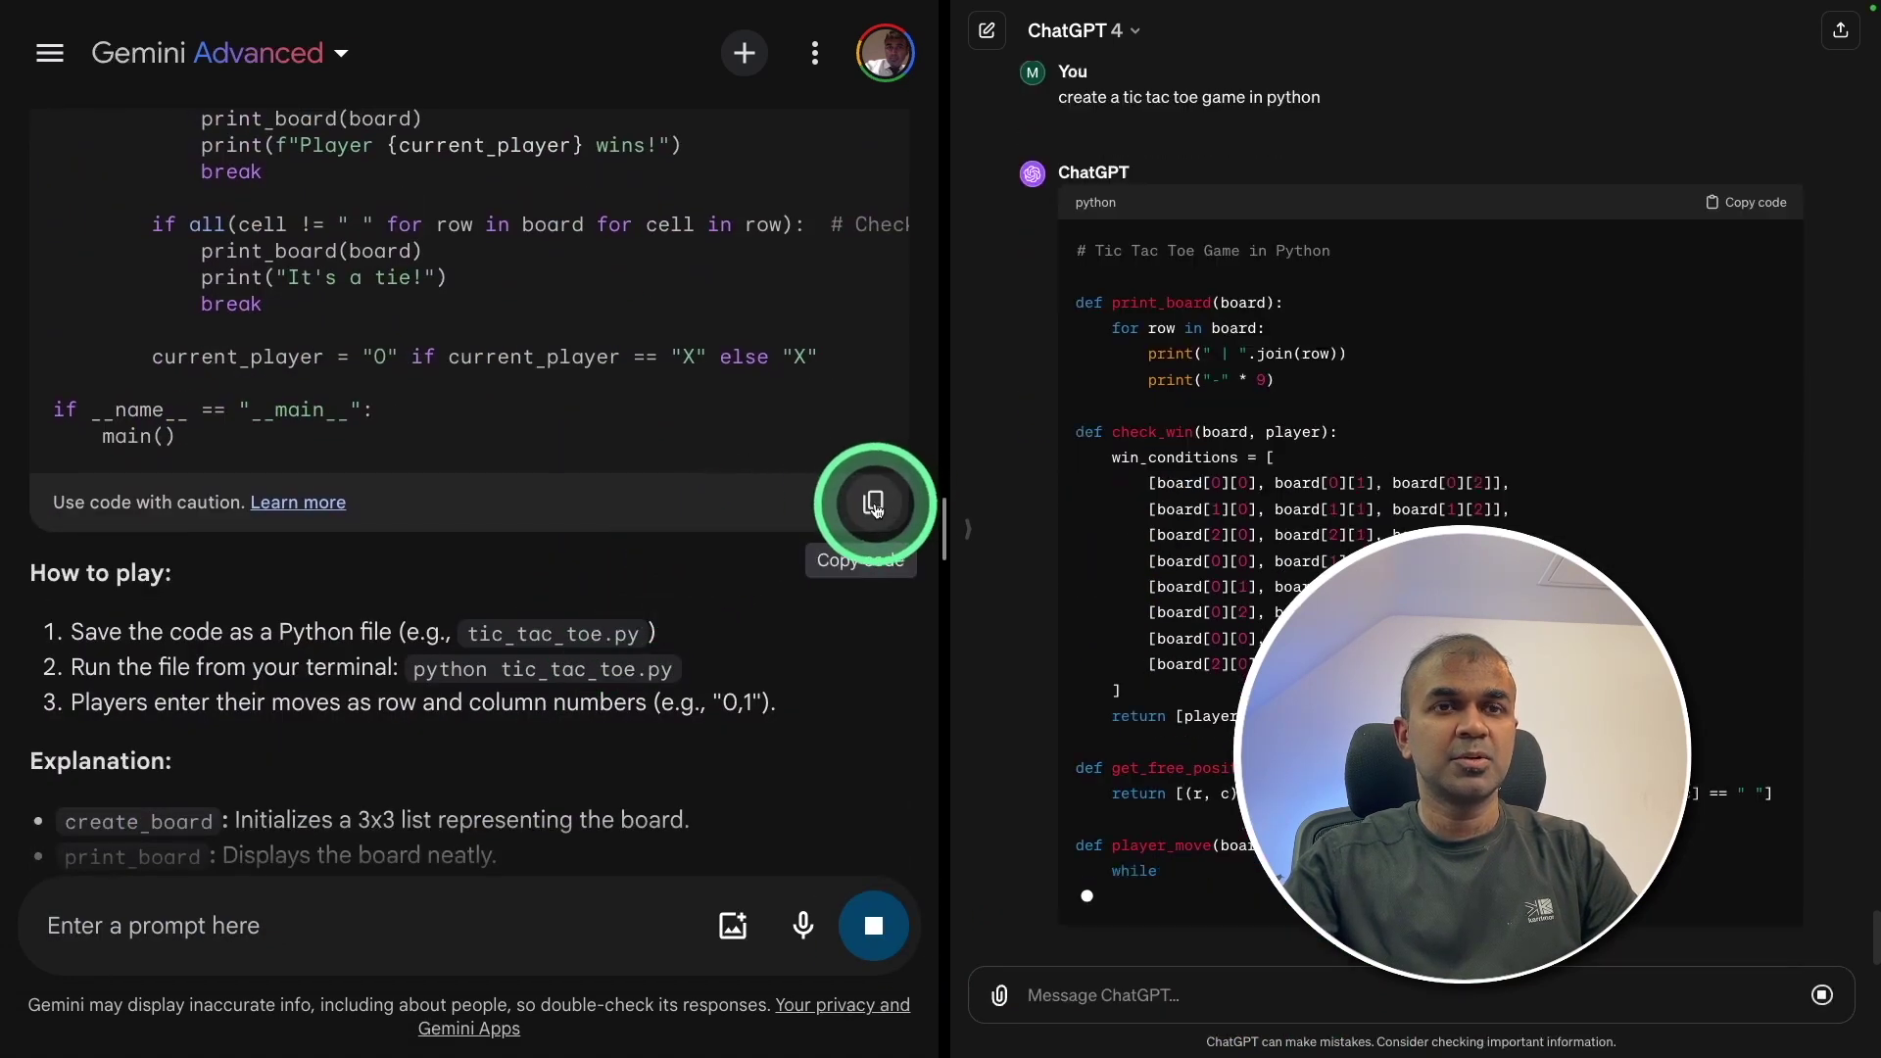
{"action": "left_click", "coordinate": [874, 507]}
- Run Gemini's tictactoe.py in the terminal and enter the malformed moves 0 and 00
{"action": "left_click", "coordinate": [749, 511]}
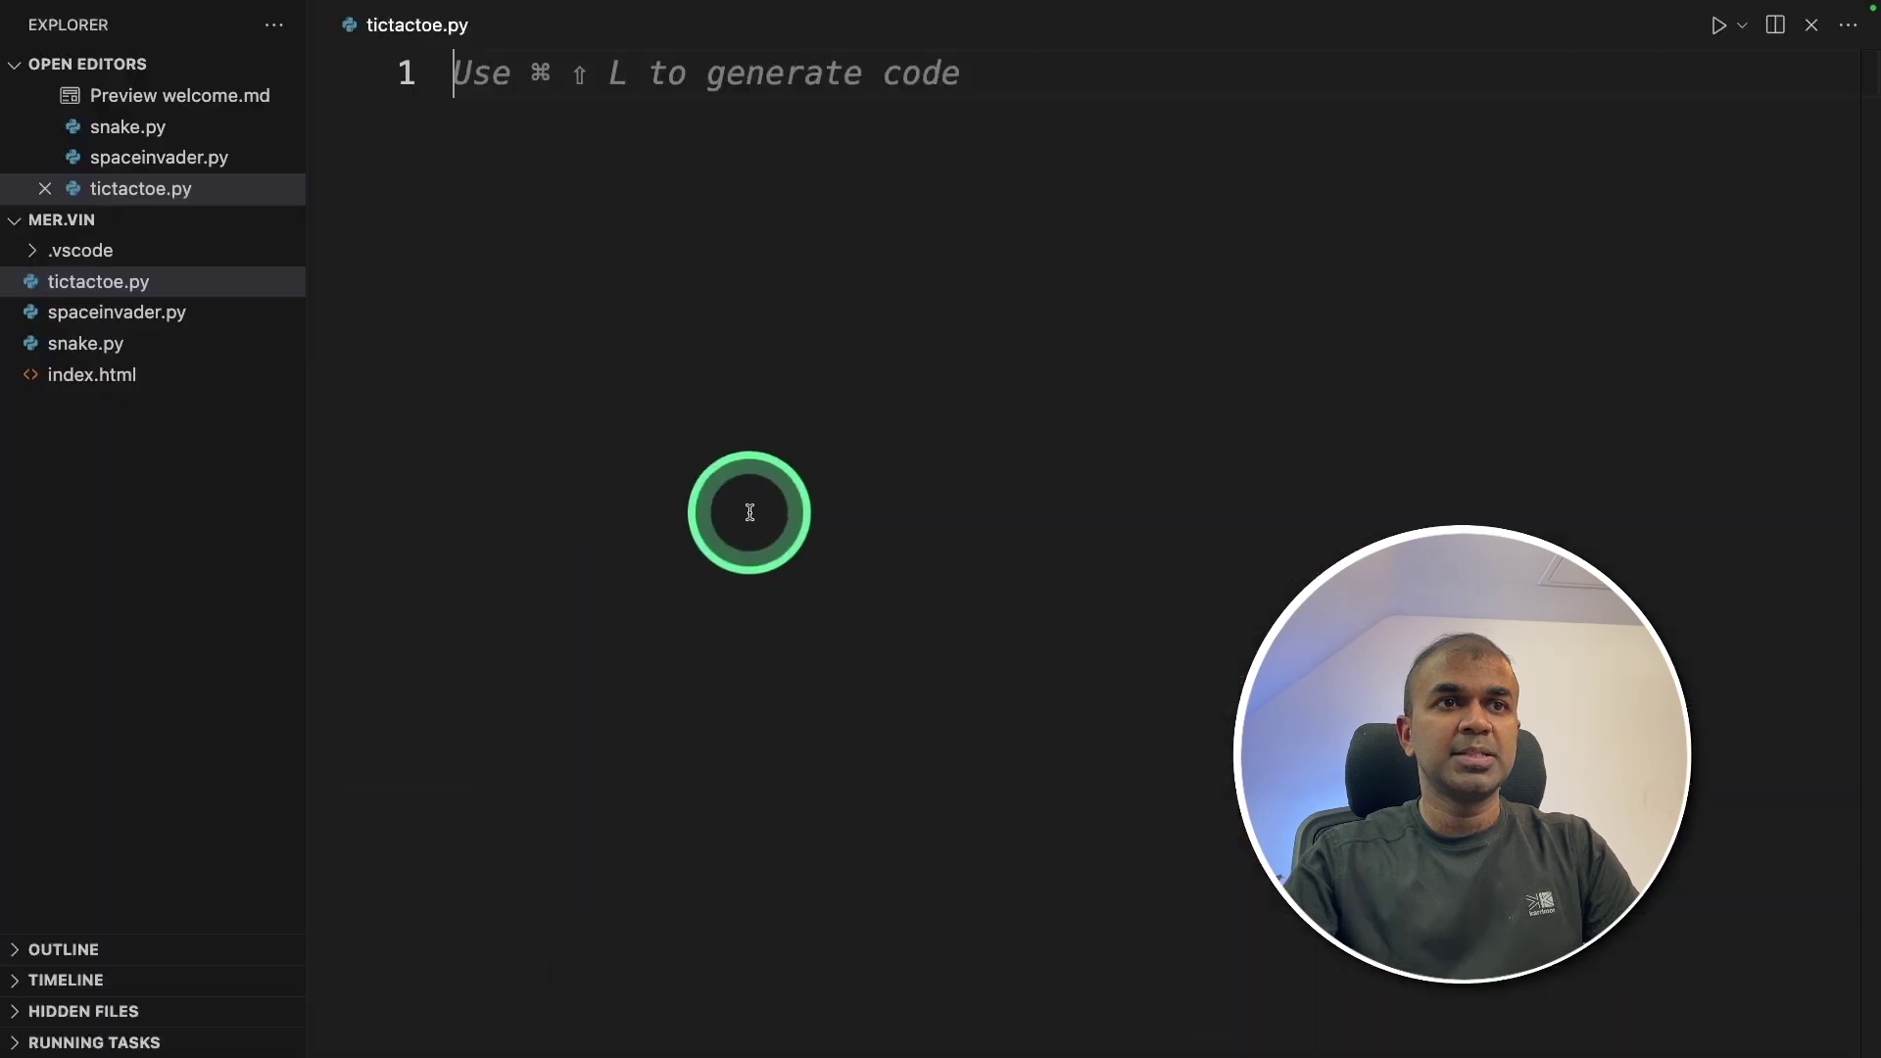
{"action": "key", "text": "super+b"}
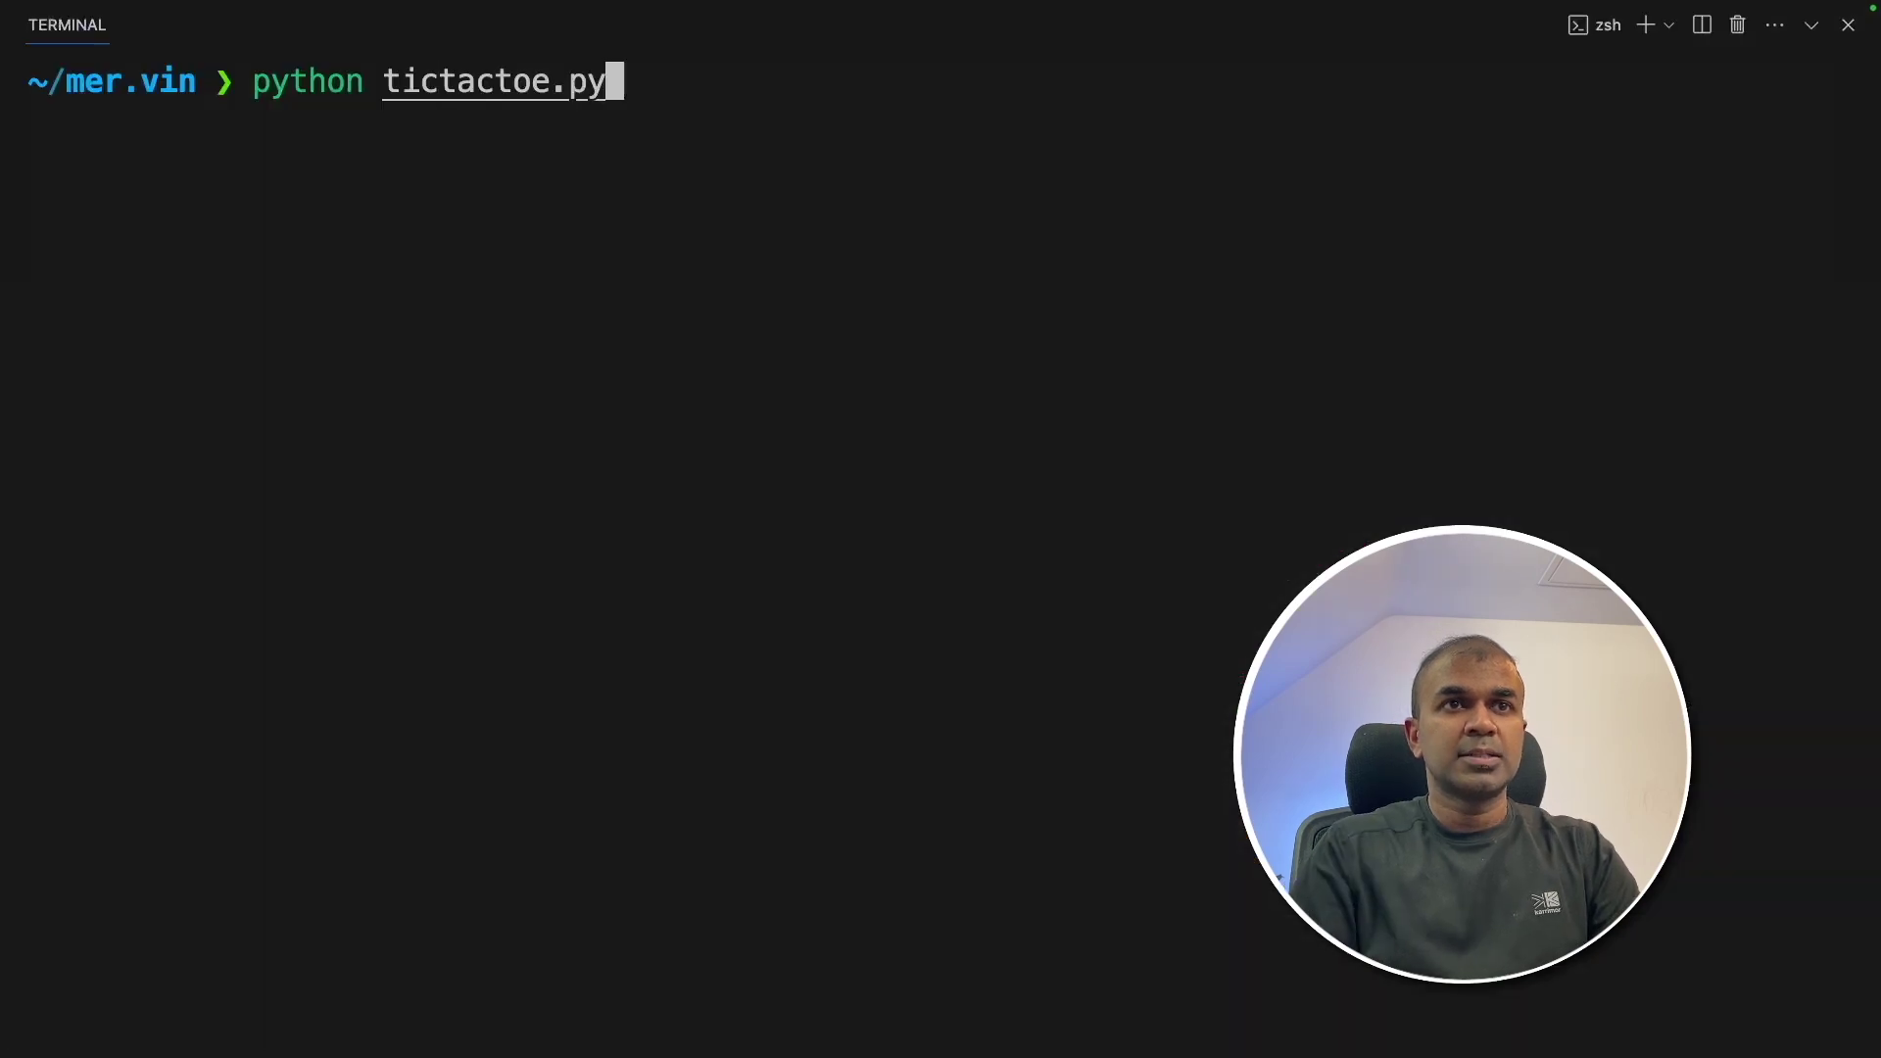
{"action": "key", "text": "Return"}
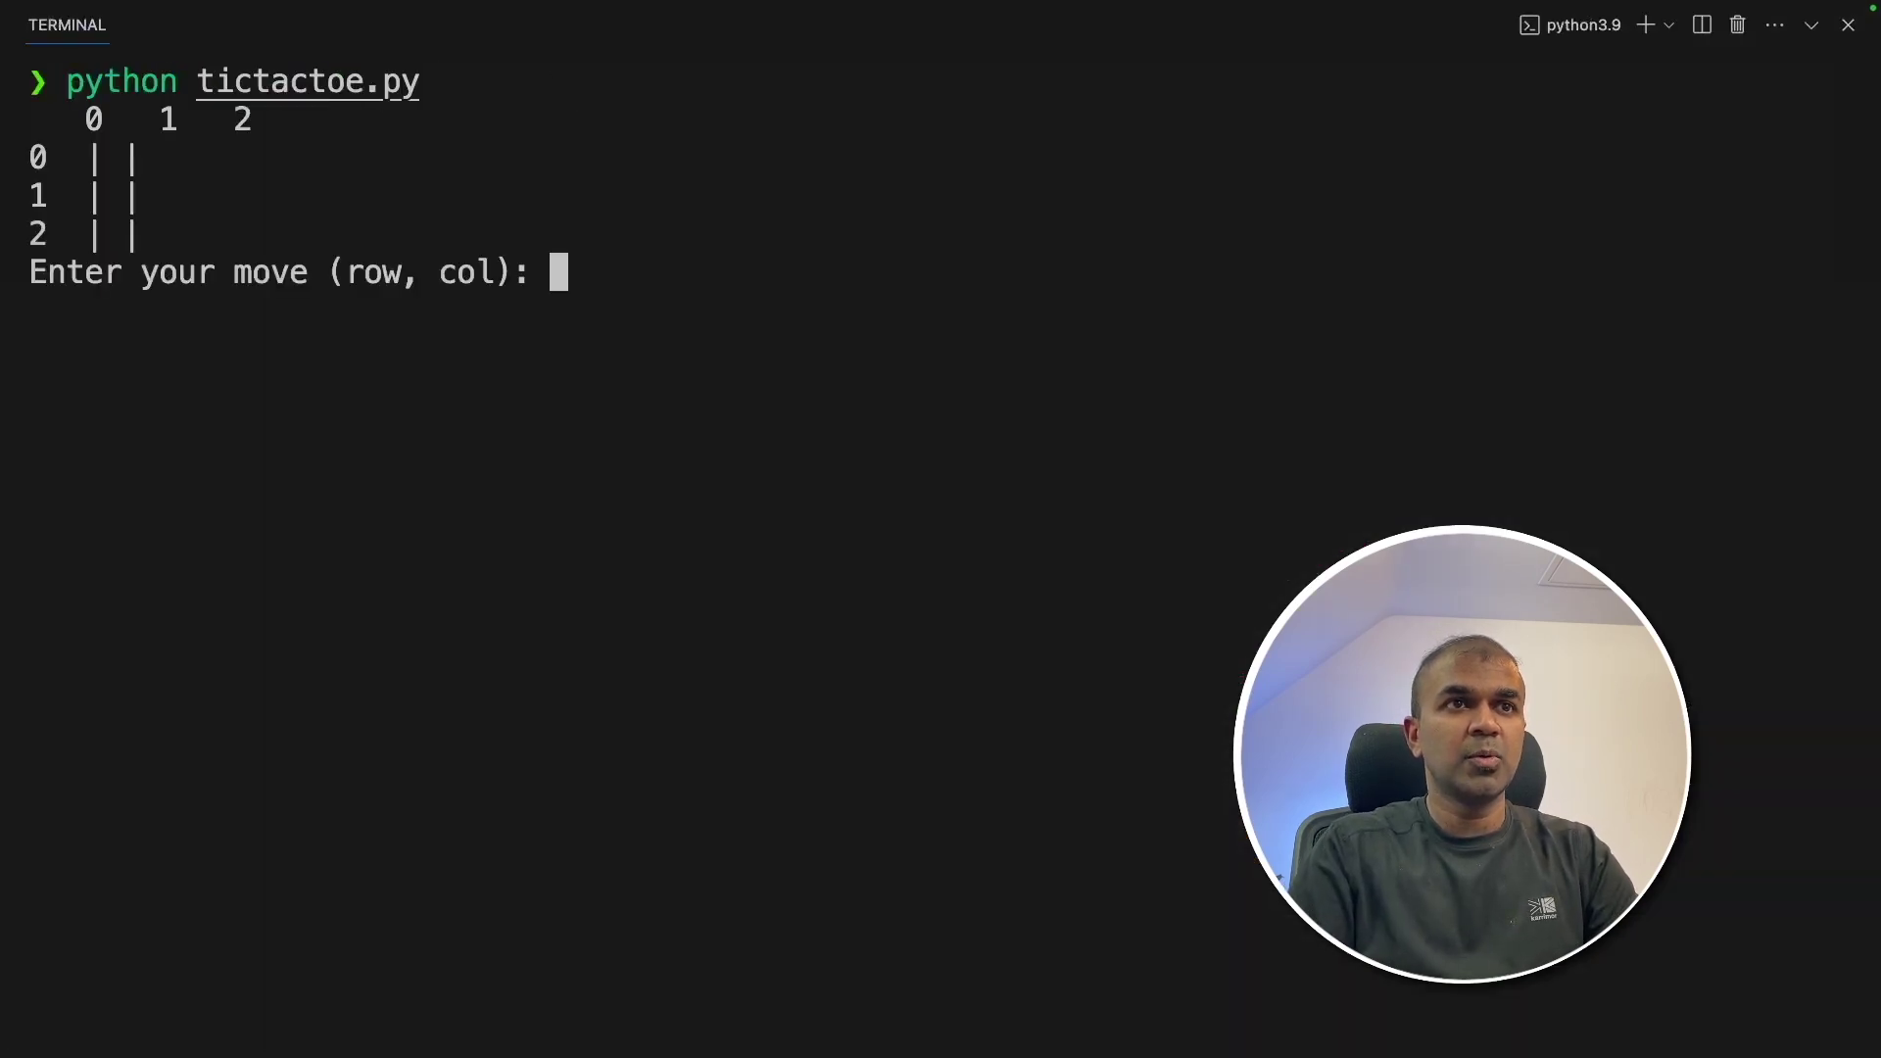
{"action": "type", "text": "0"}
{"action": "key", "text": "Return"}
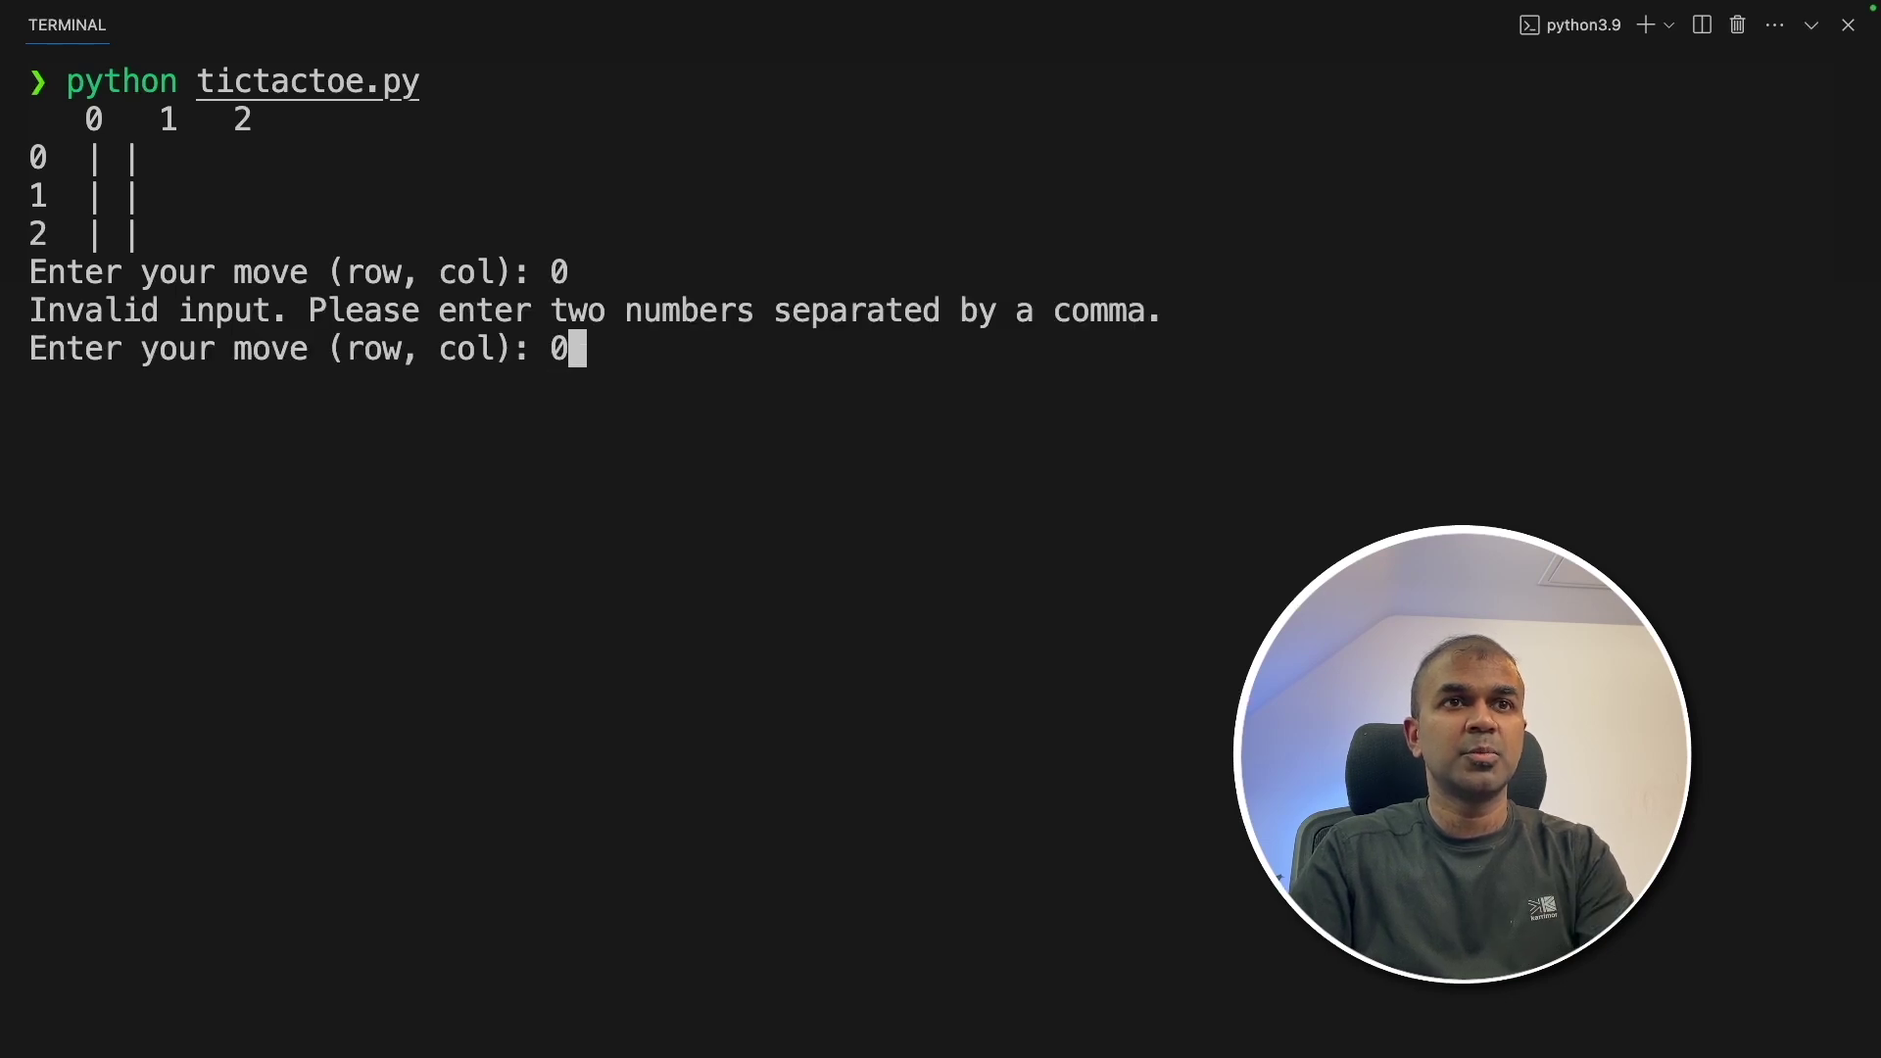
{"action": "type", "text": "00"}
{"action": "key", "text": "Return"}
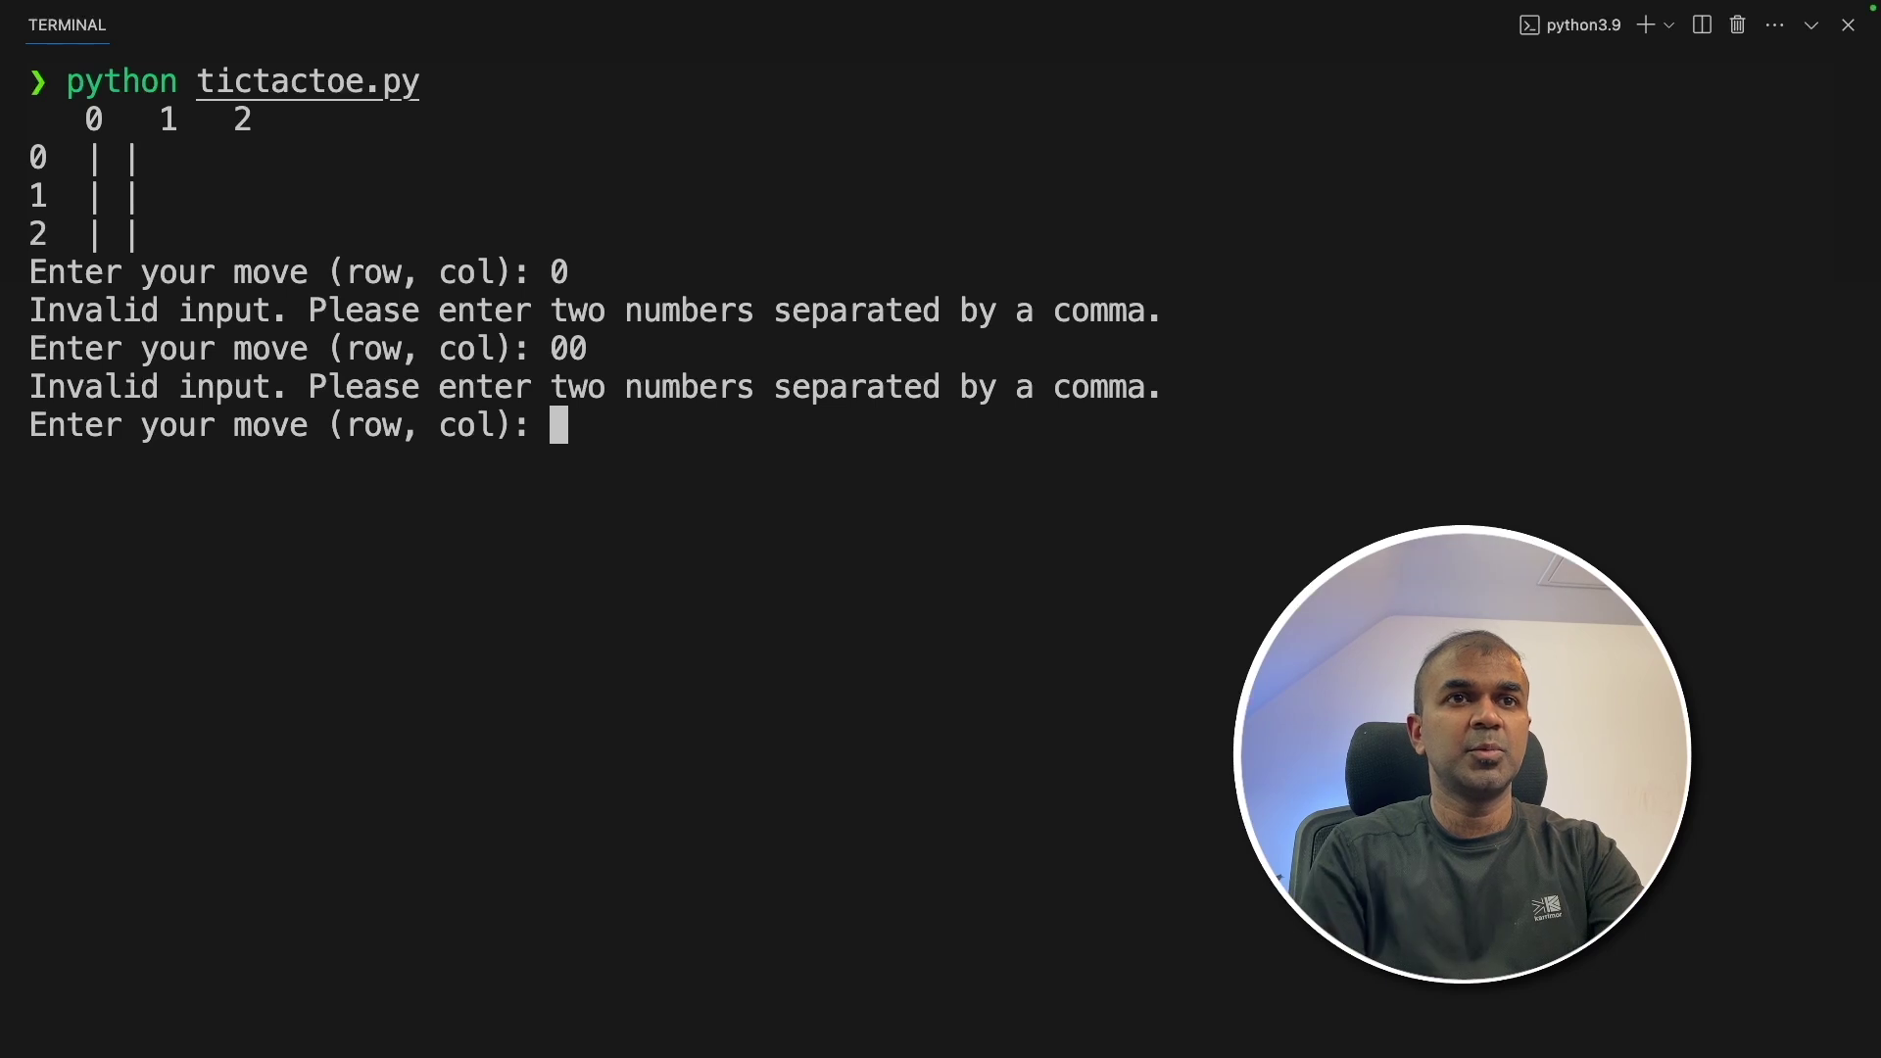
- Play moves 0,1, 1,1, 0,2 and 2,2 until 'Player X wins!' appears
{"action": "key", "text": "Return"}
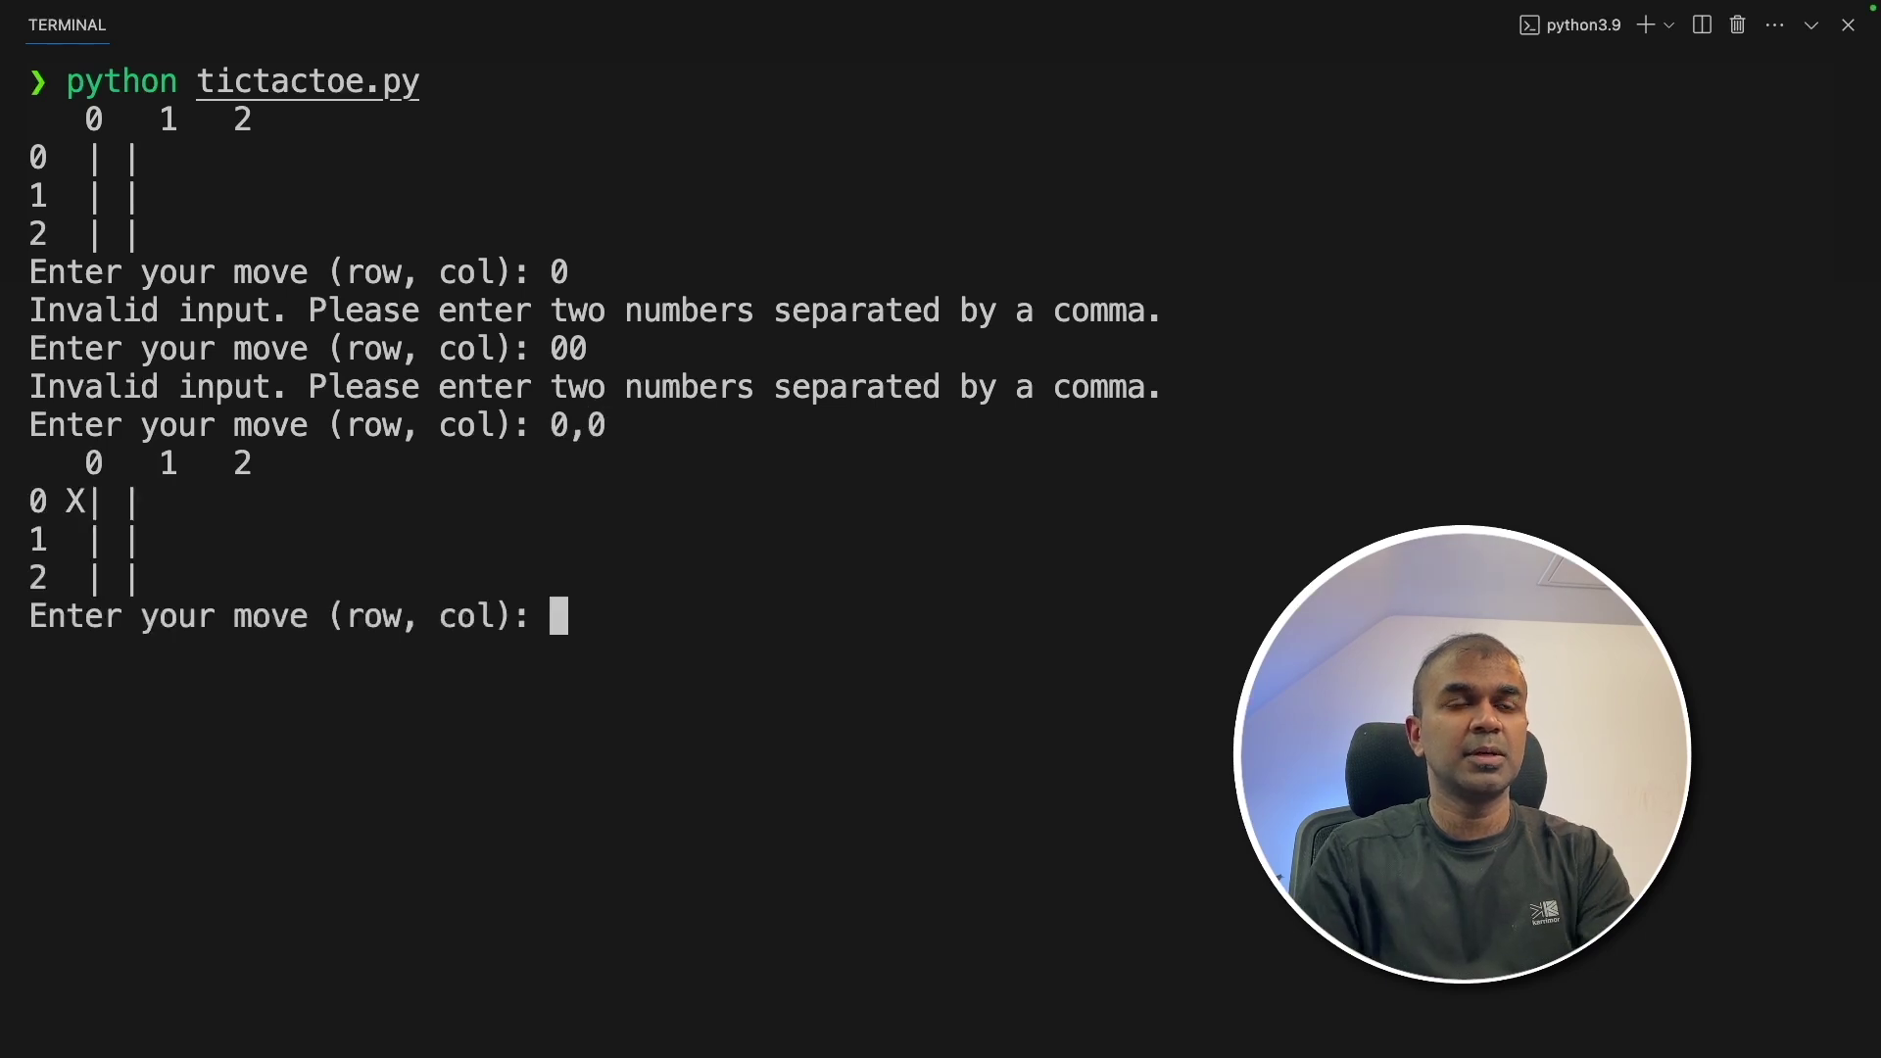
{"action": "type", "text": "0,1"}
{"action": "key", "text": "Return"}
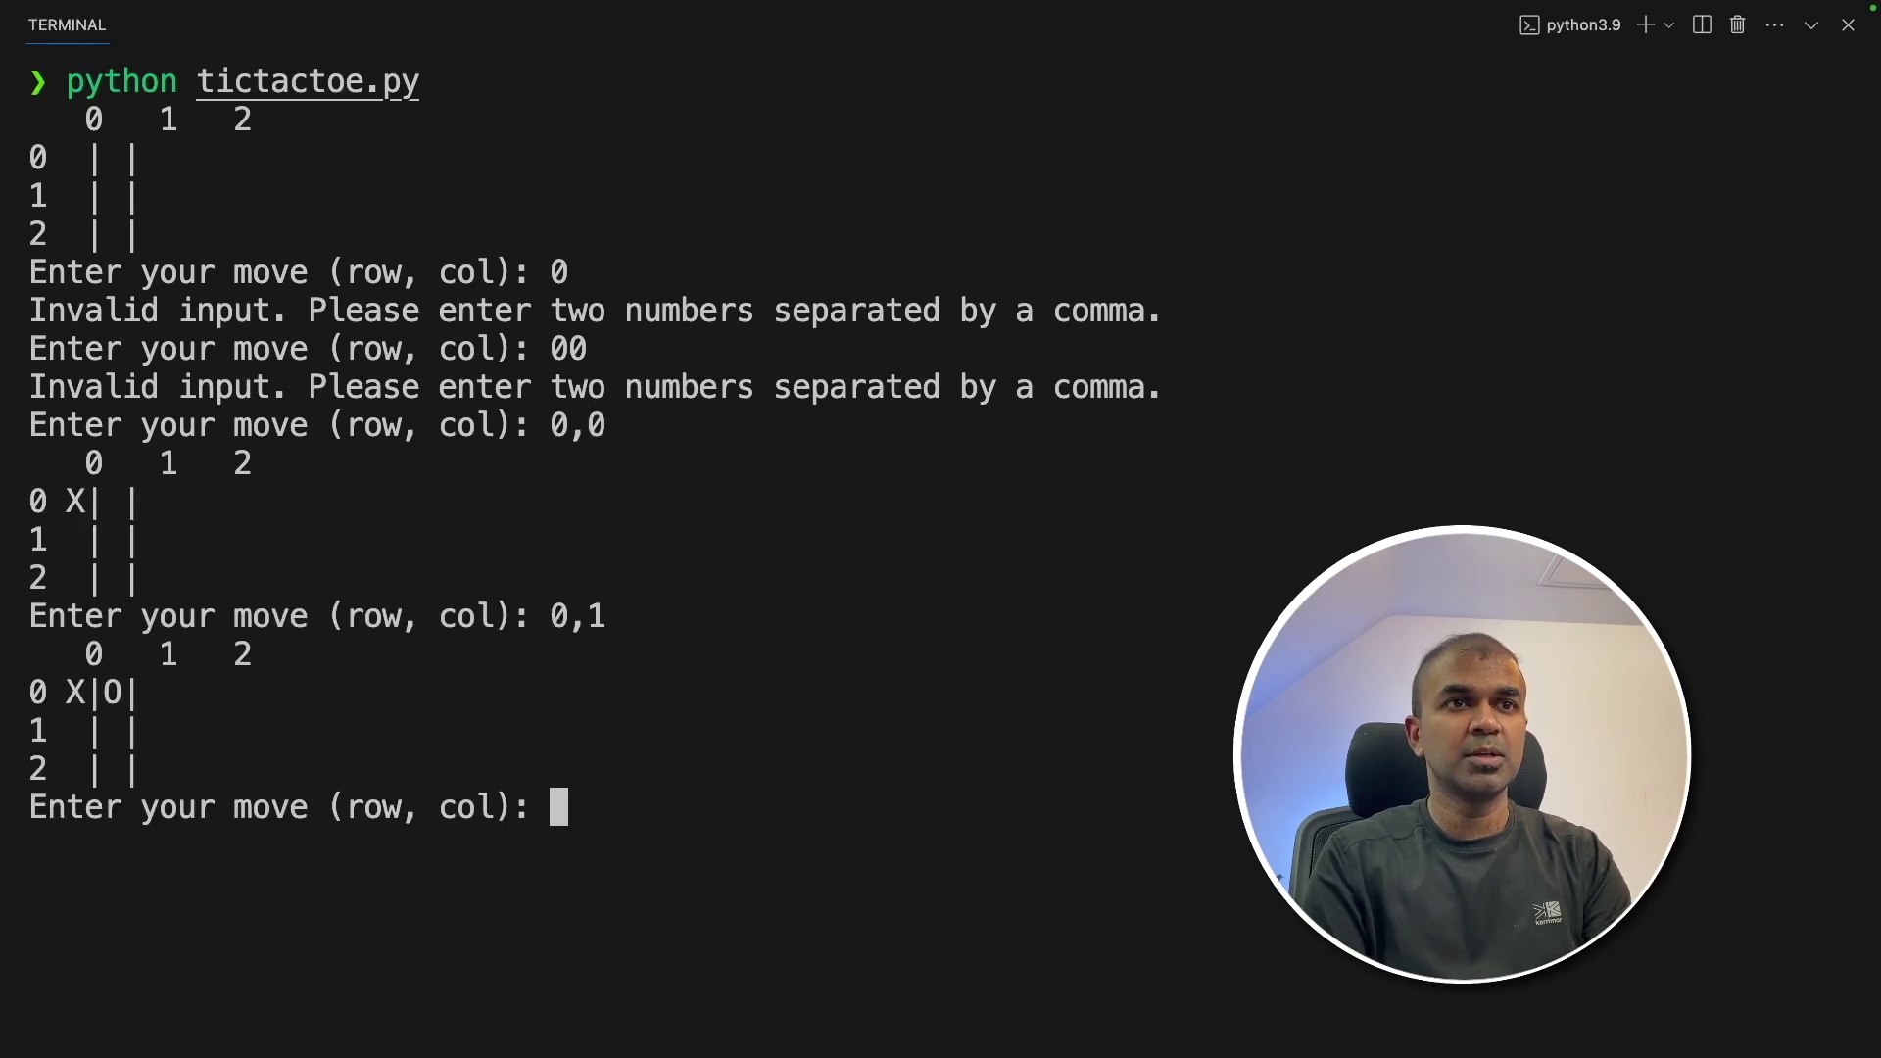
{"action": "type", "text": "1,1"}
{"action": "key", "text": "Return"}
{"action": "type", "text": "0,2"}
{"action": "key", "text": "Return"}
{"action": "type", "text": "2,2"}
{"action": "key", "text": "Return"}
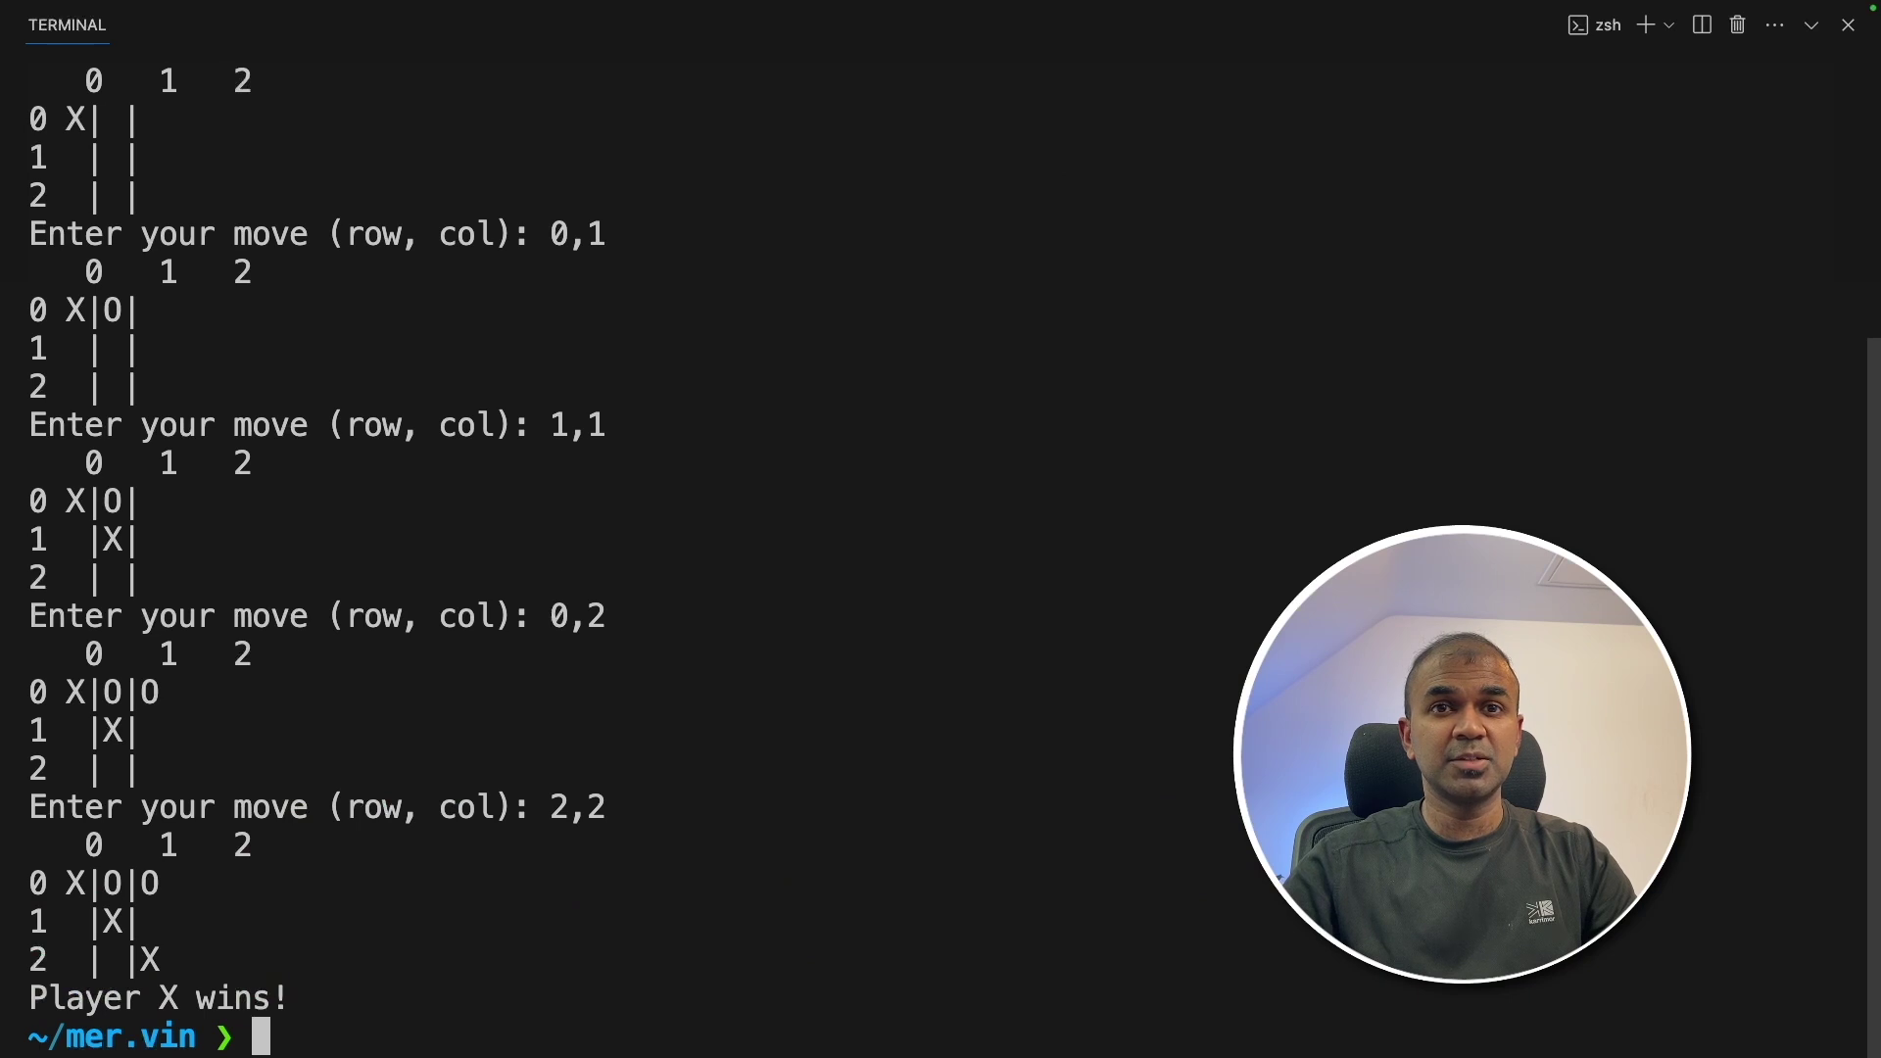
- Copy ChatGPT's code and play its tic-tac-toe with moves 1, 1 and 3 until X wins
{"action": "left_click", "coordinate": [1729, 449]}
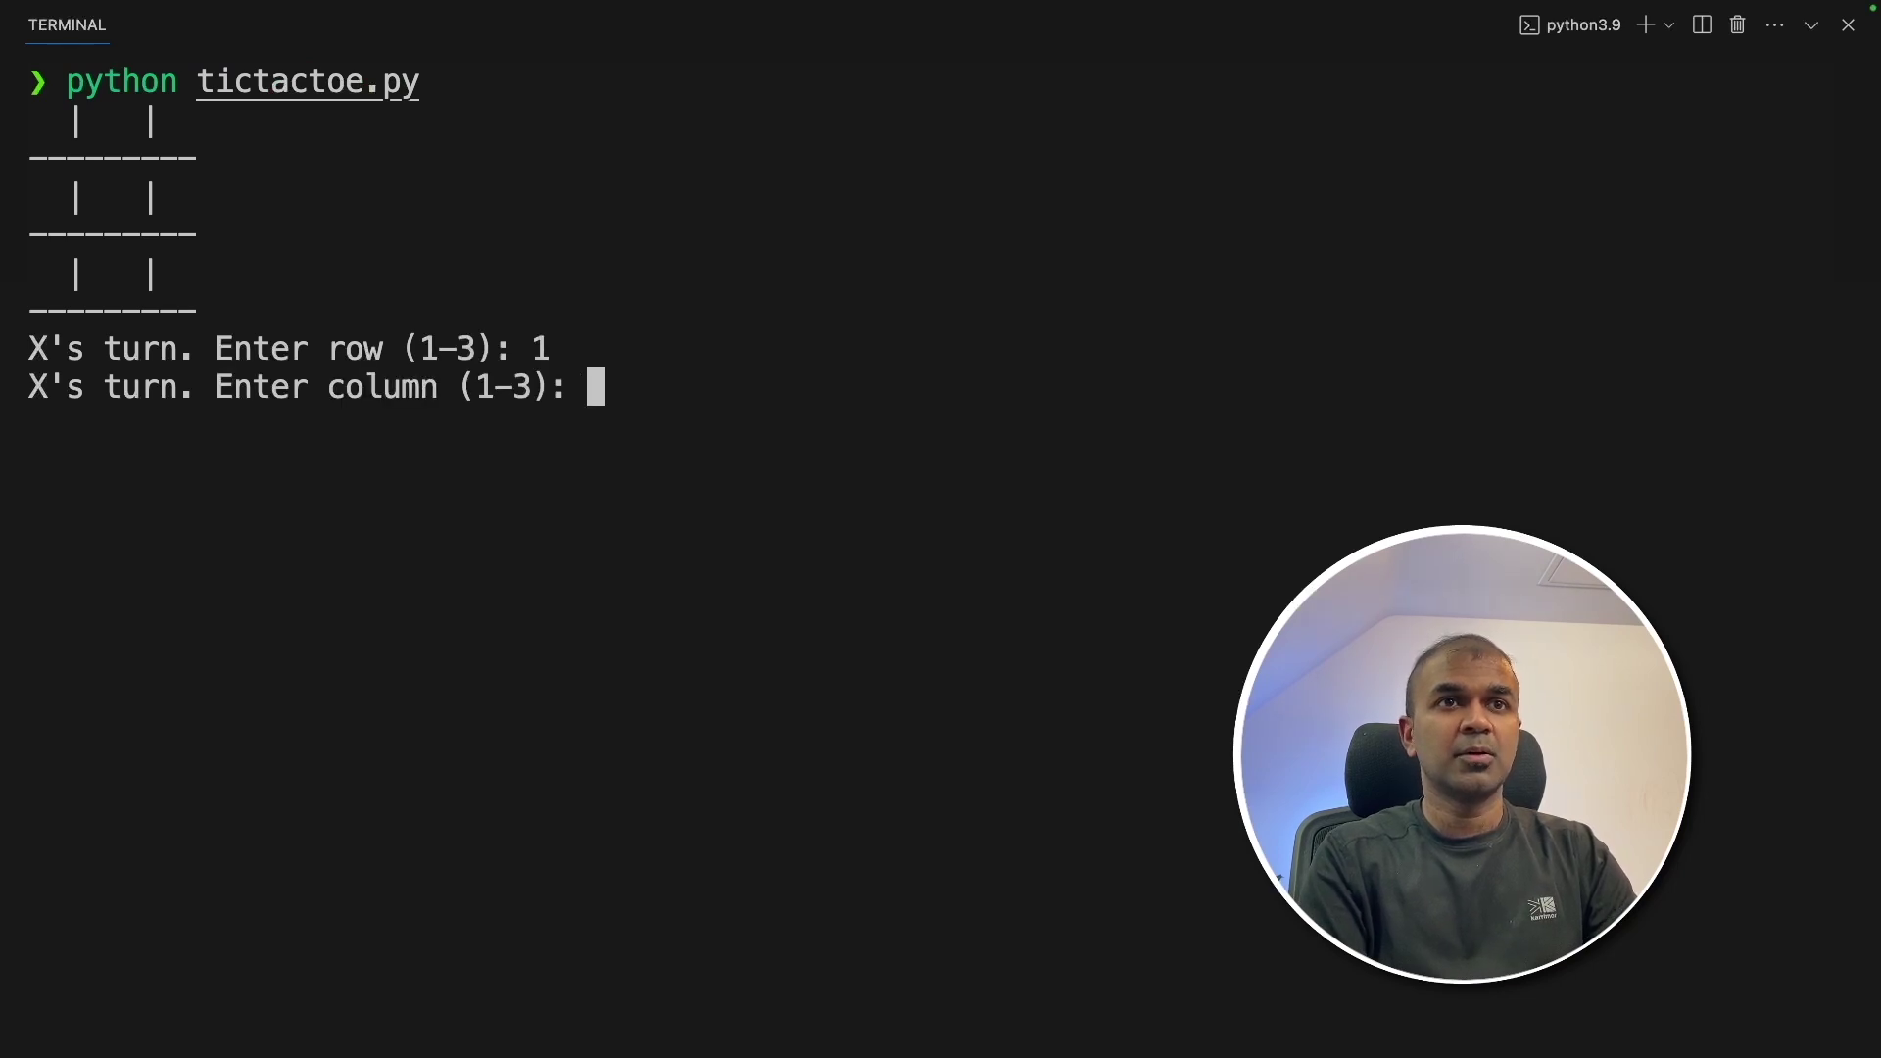
{"action": "type", "text": "1"}
{"action": "key", "text": "Return"}
{"action": "type", "text": "1"}
{"action": "key", "text": "Return"}
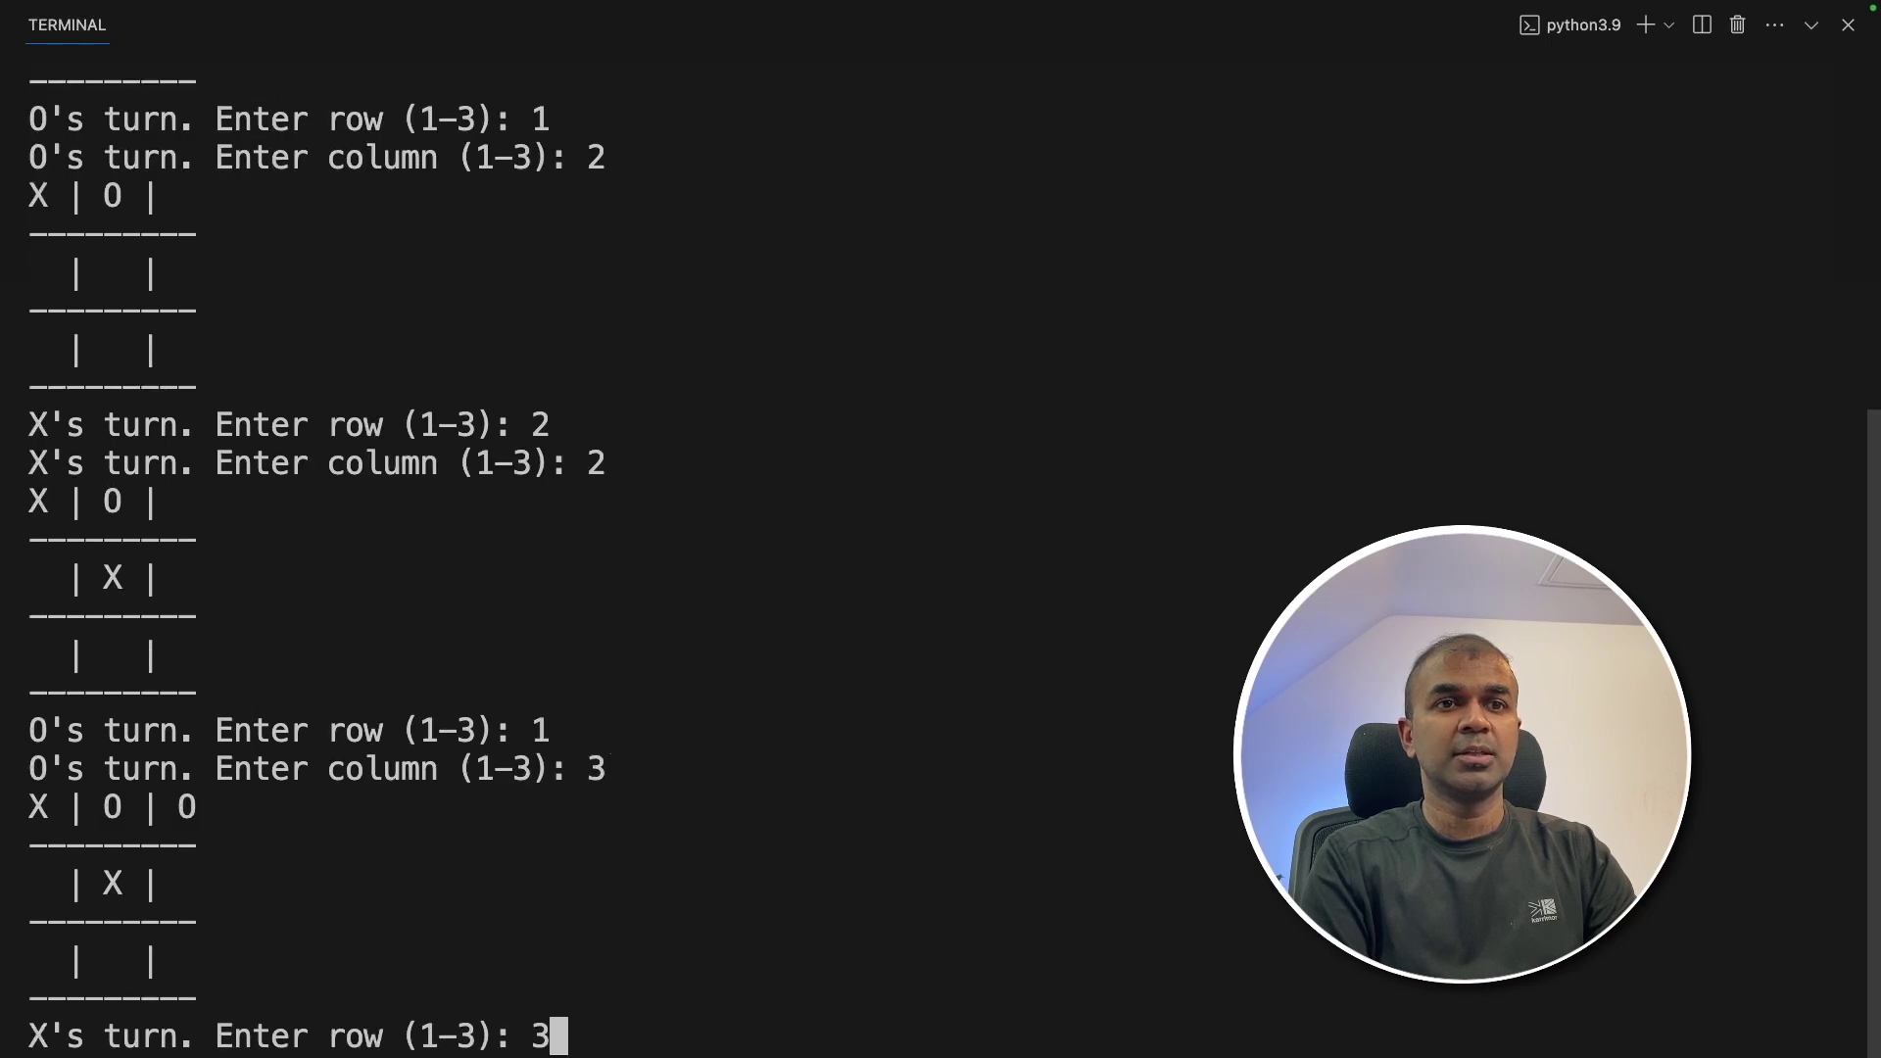
{"action": "key", "text": "Return"}
{"action": "type", "text": "3"}
{"action": "key", "text": "Return"}
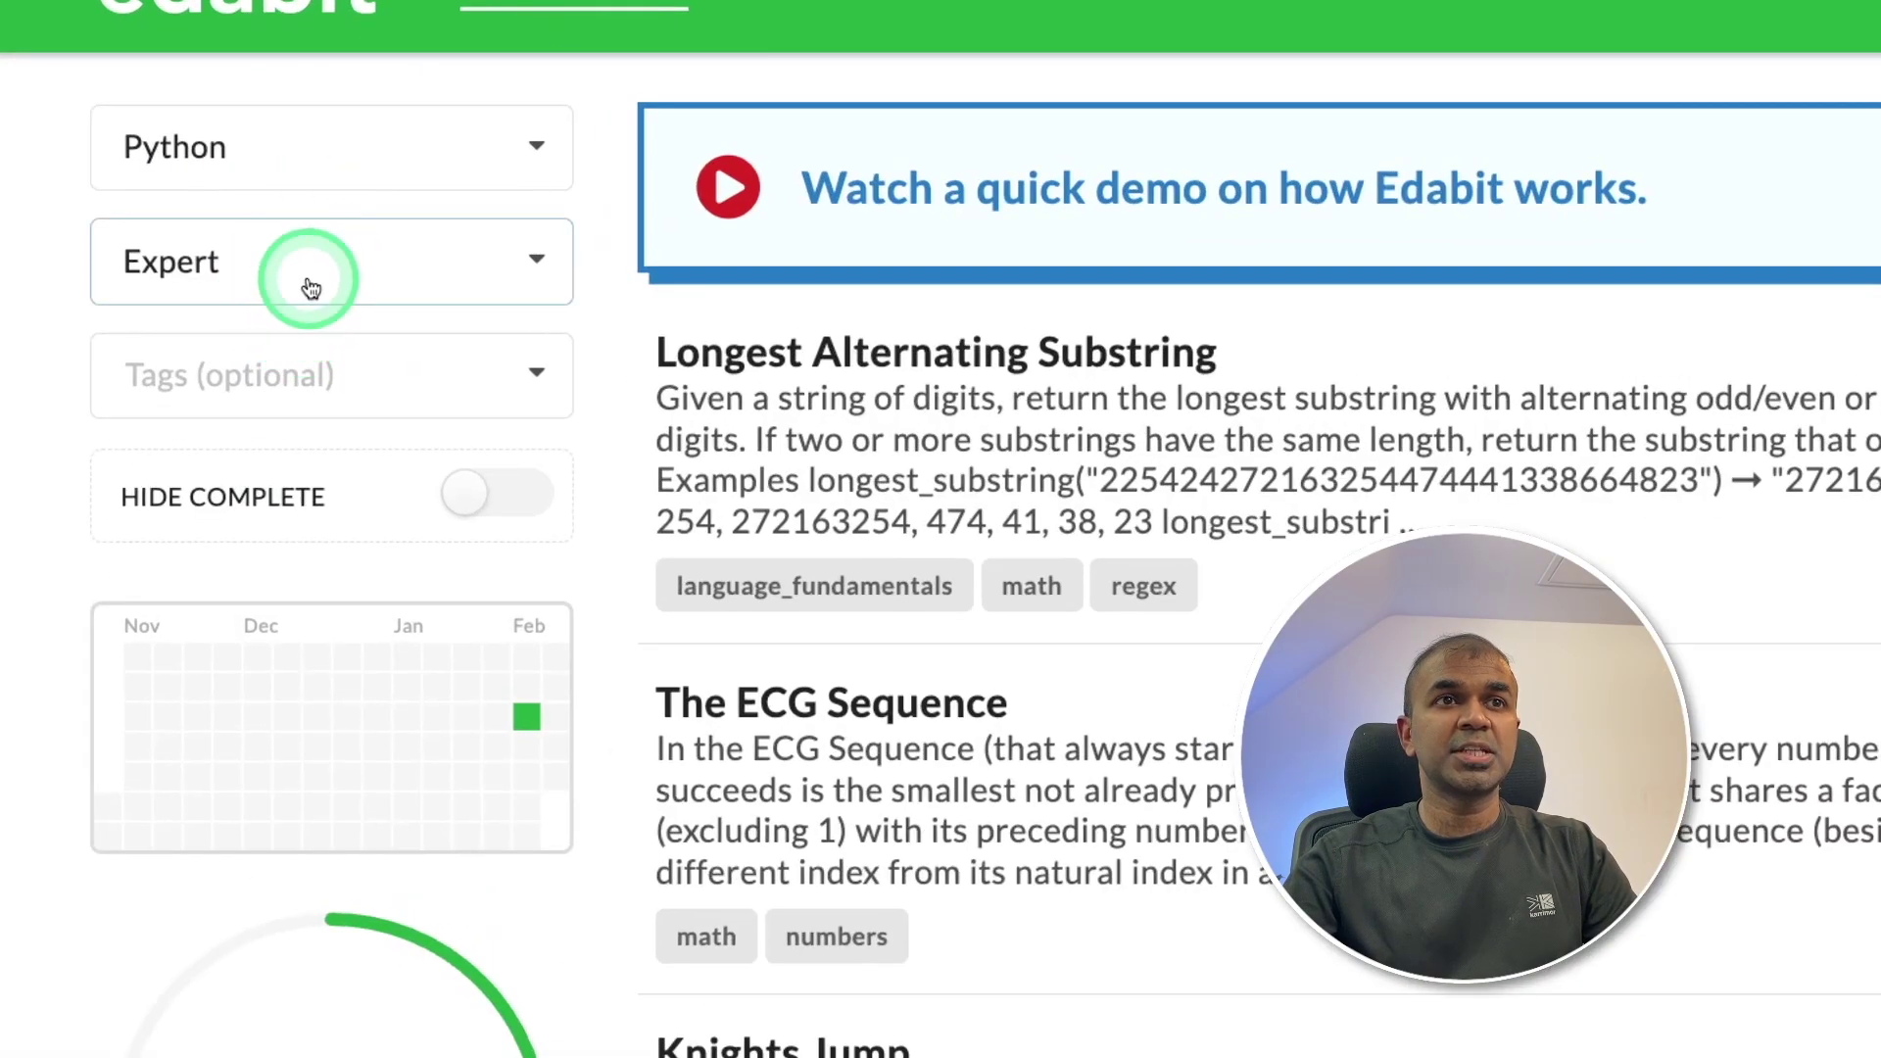
- Filter Edabit to Expert, open Longest Alternating Substring and select its full description
{"action": "left_click", "coordinate": [304, 278]}
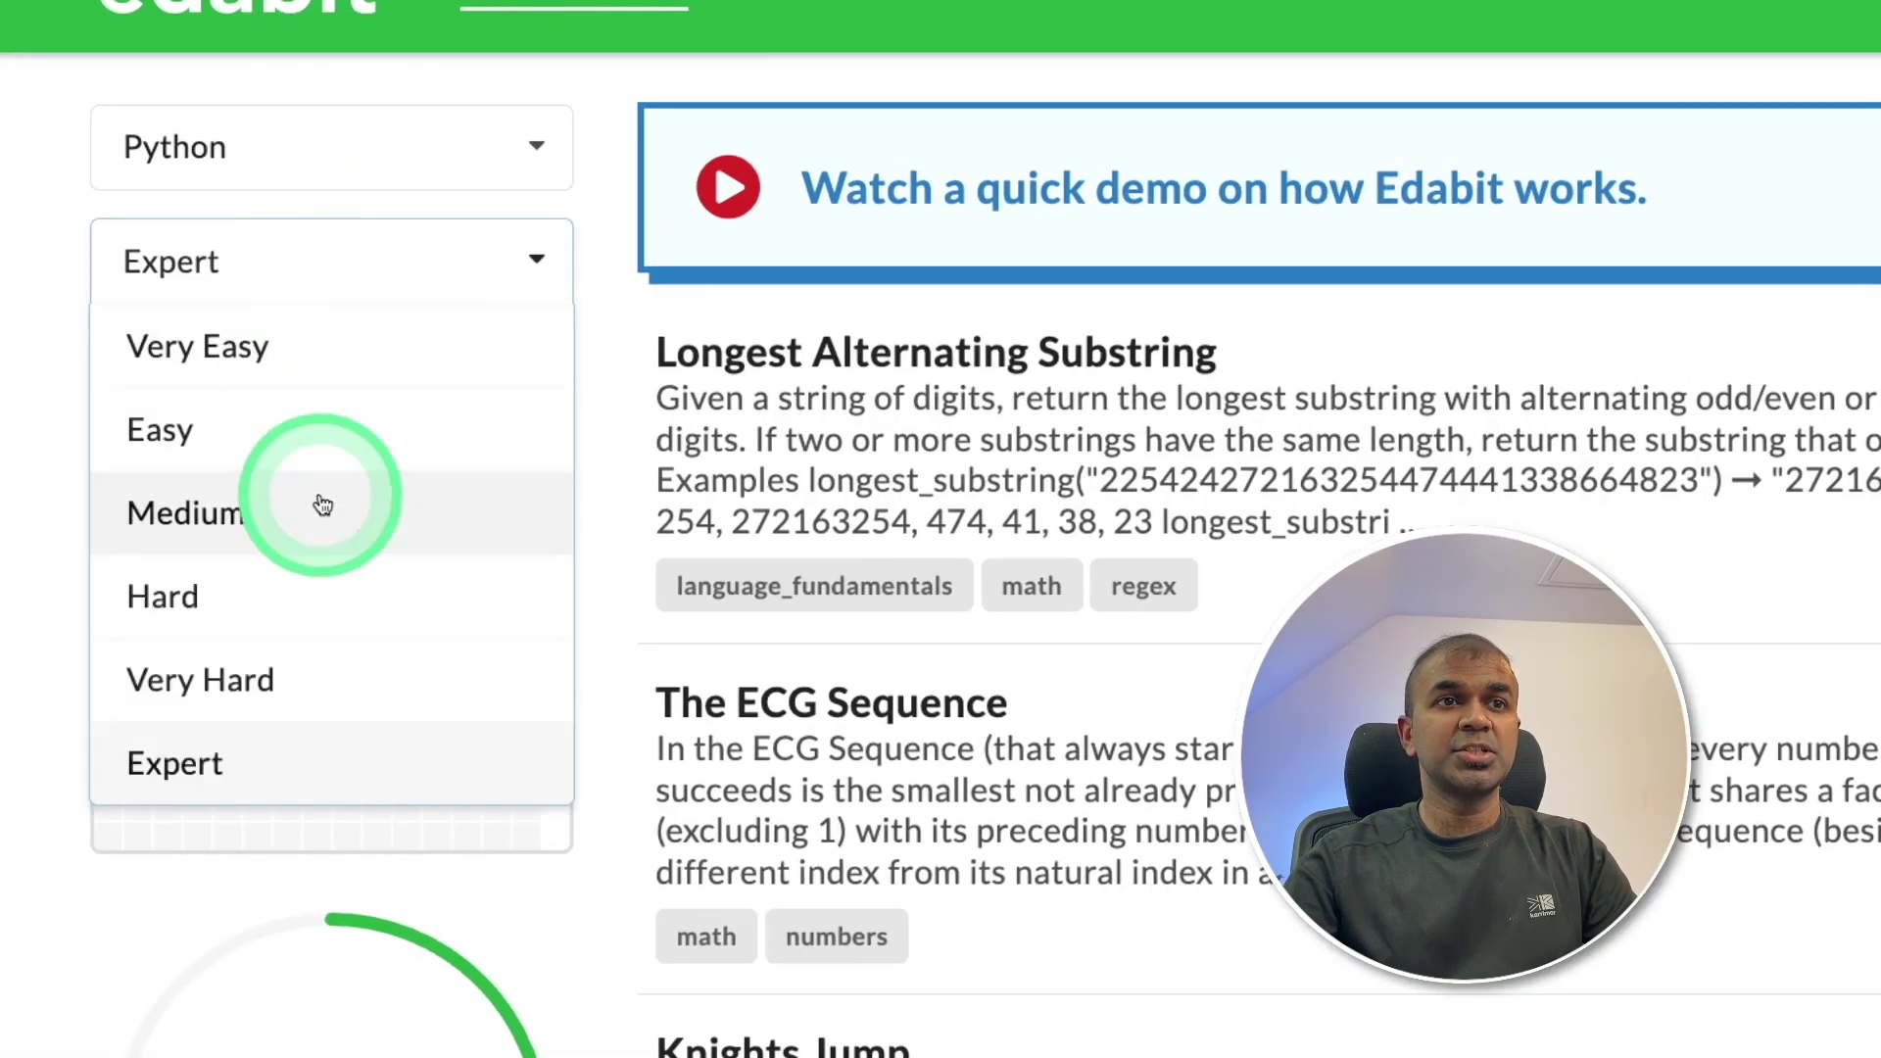
{"action": "left_click", "coordinate": [264, 764]}
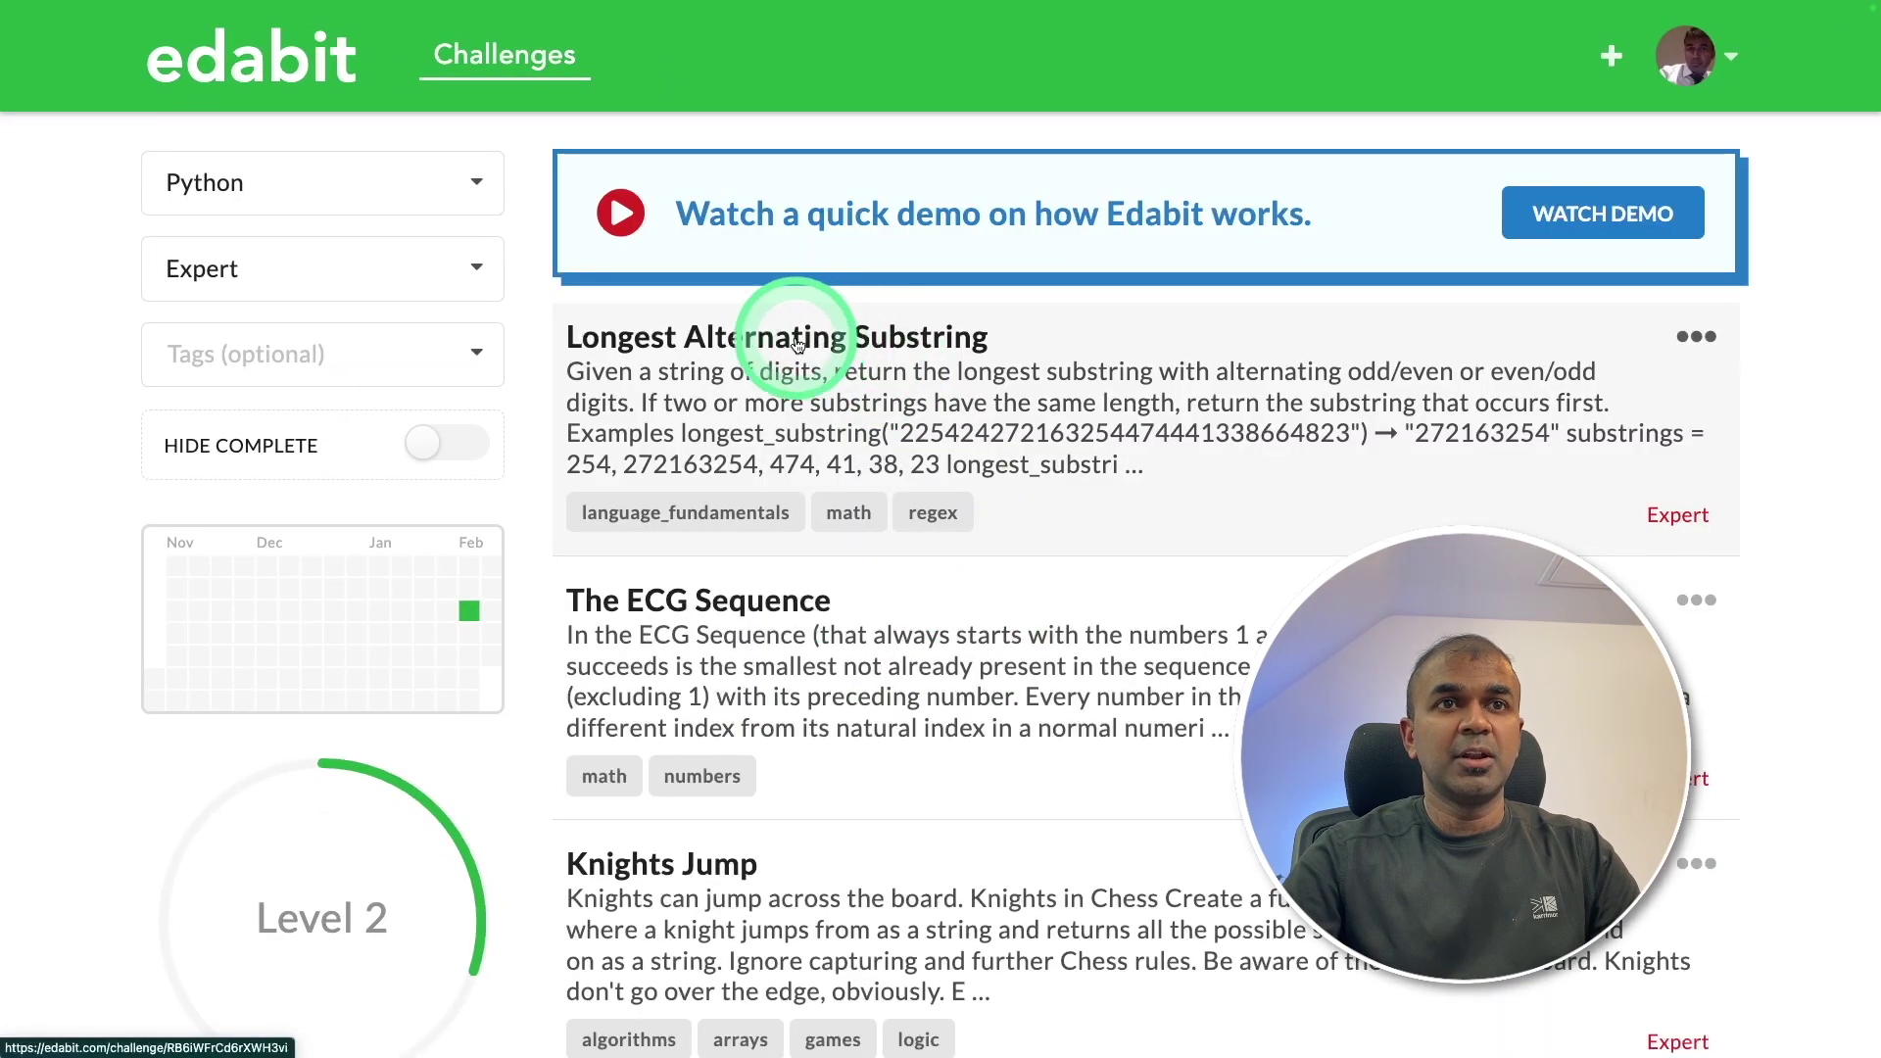
{"action": "left_click", "coordinate": [796, 345]}
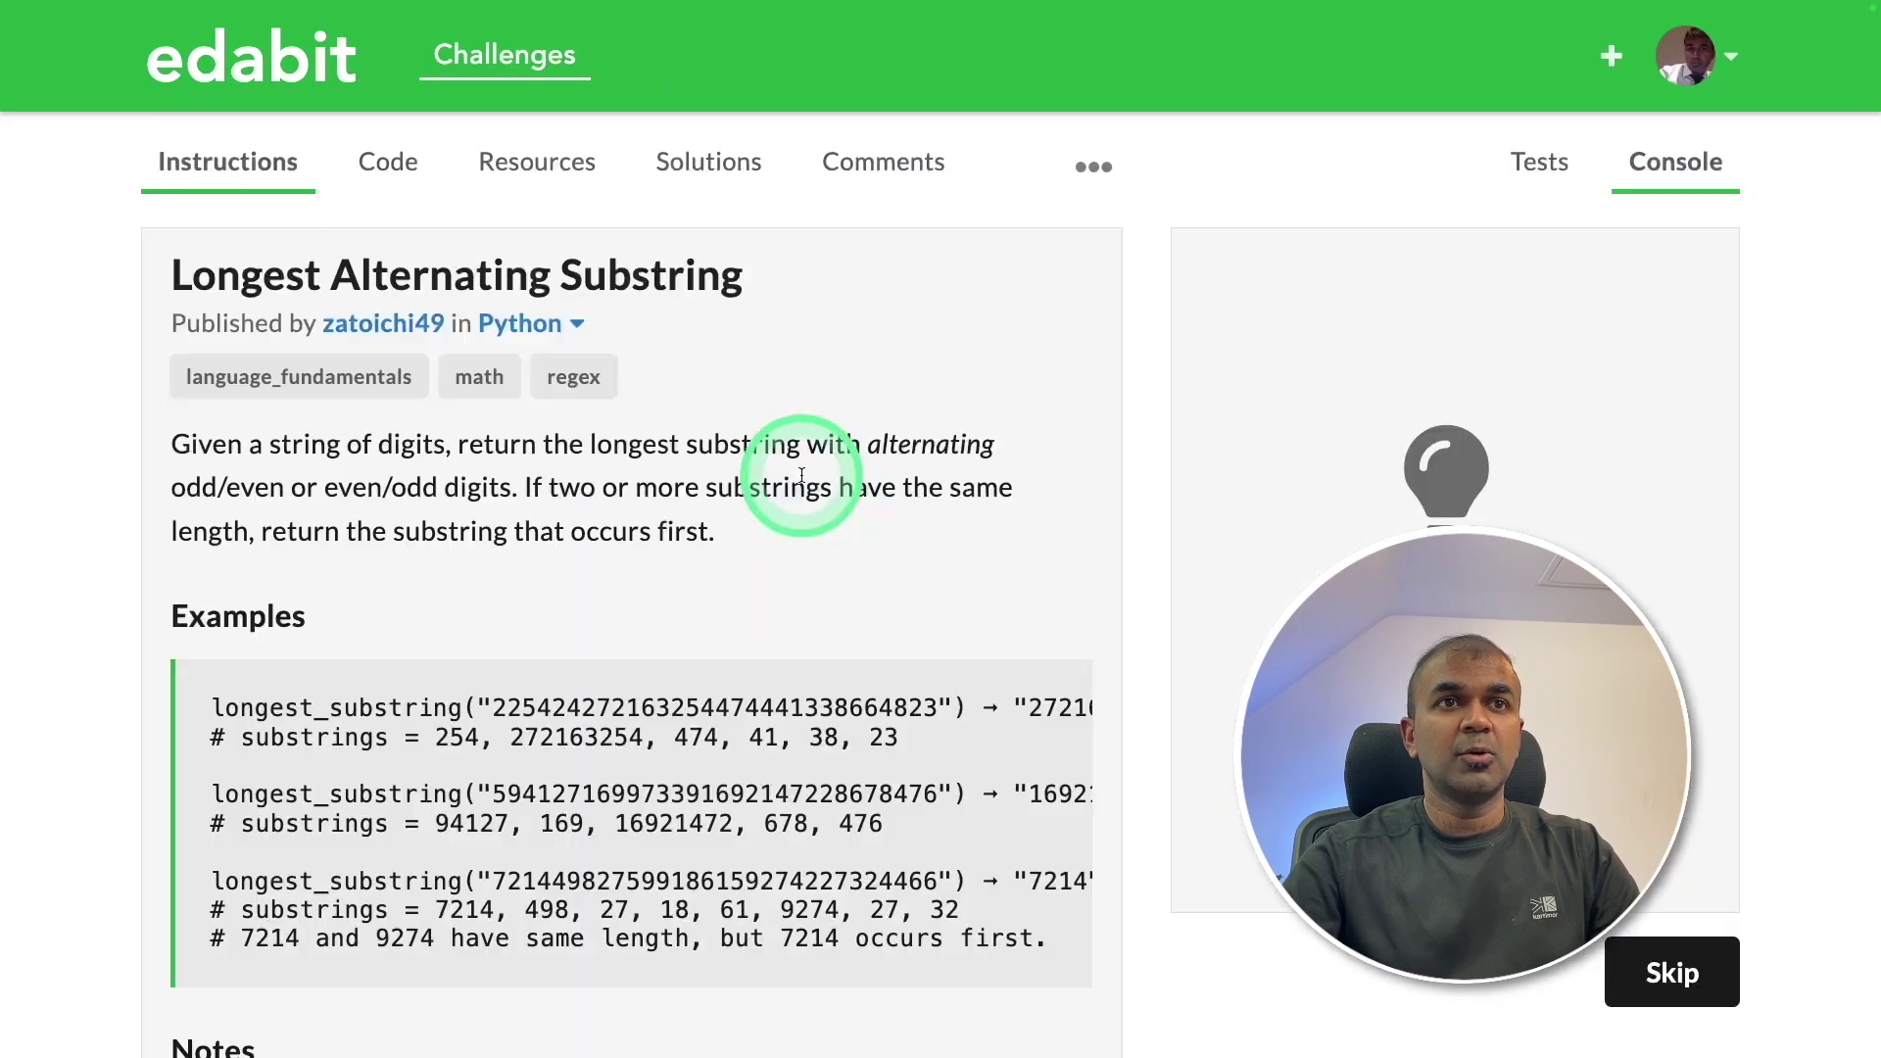
{"action": "left_click_drag", "start_coordinate": [162, 465], "coordinate": [607, 704]}
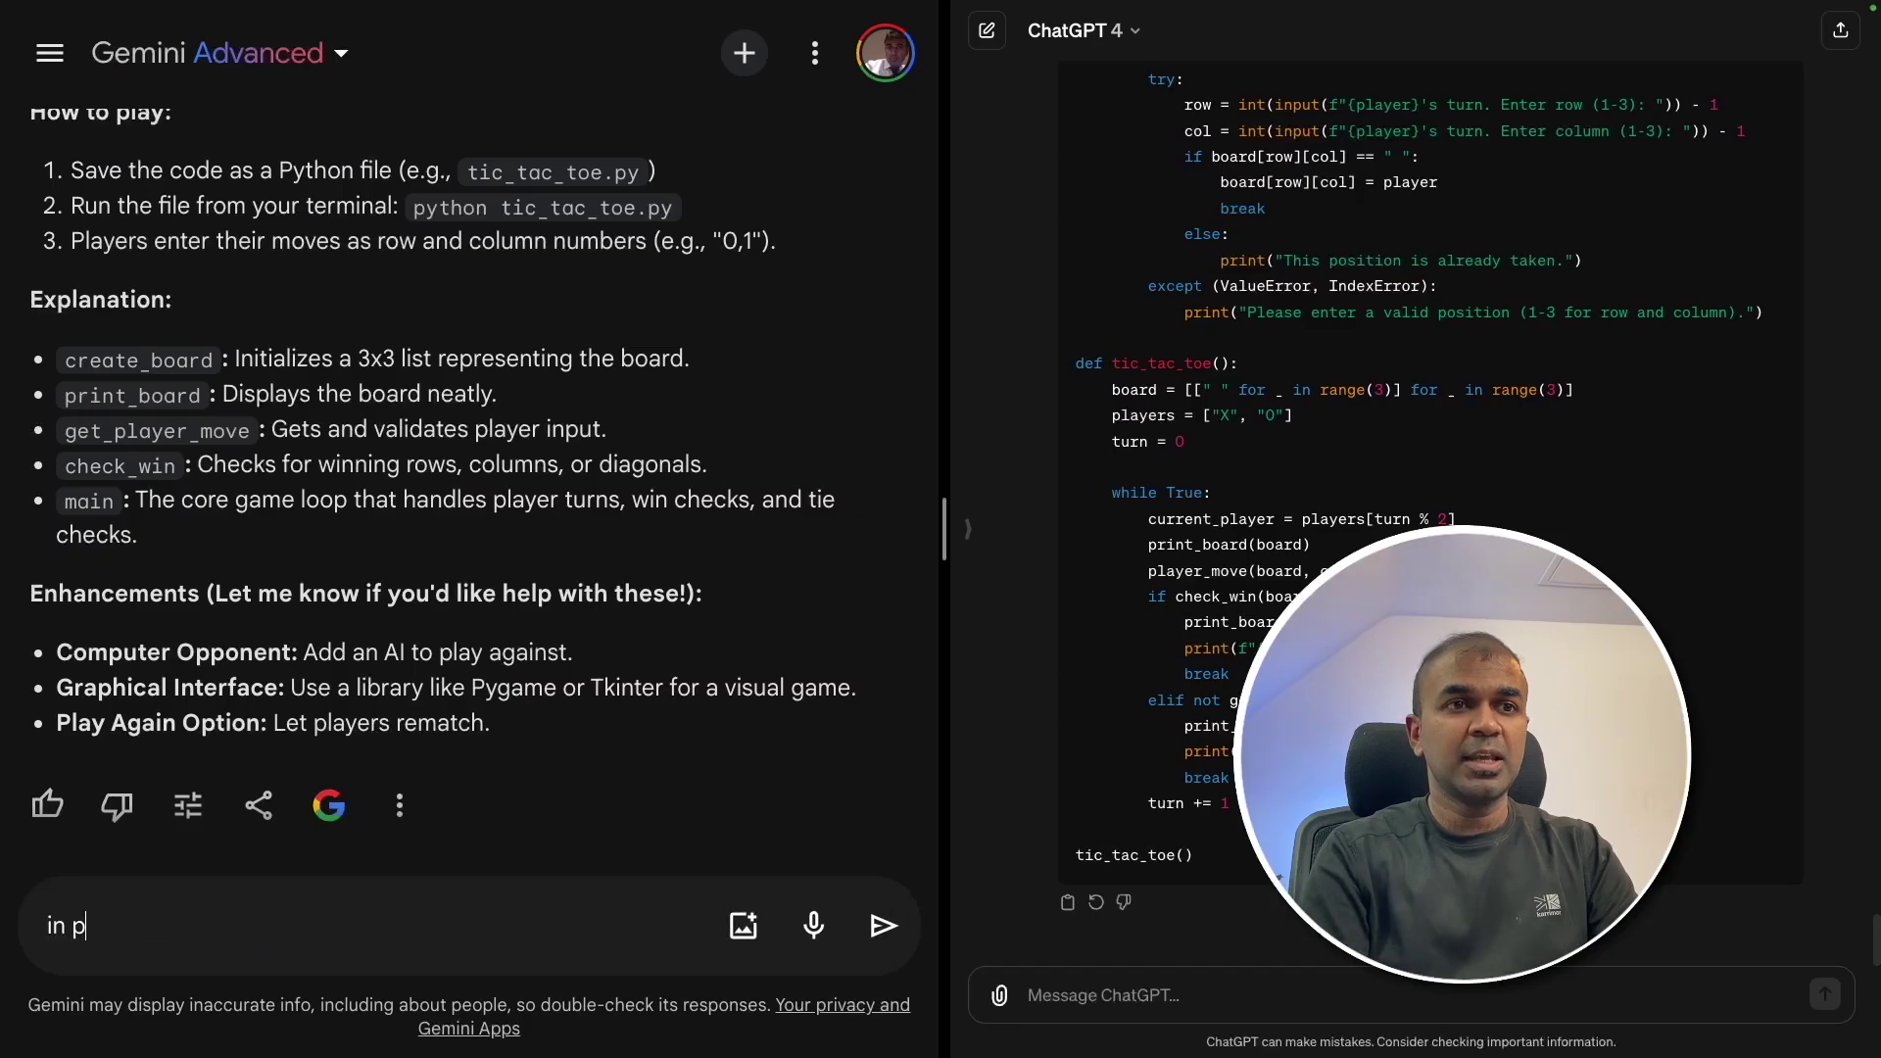
- Paste the challenge text after 'in python' in Gemini and after 'in Python' in ChatGPT
{"action": "type", "text": "n"}
{"action": "key", "text": "ctrl+v"}
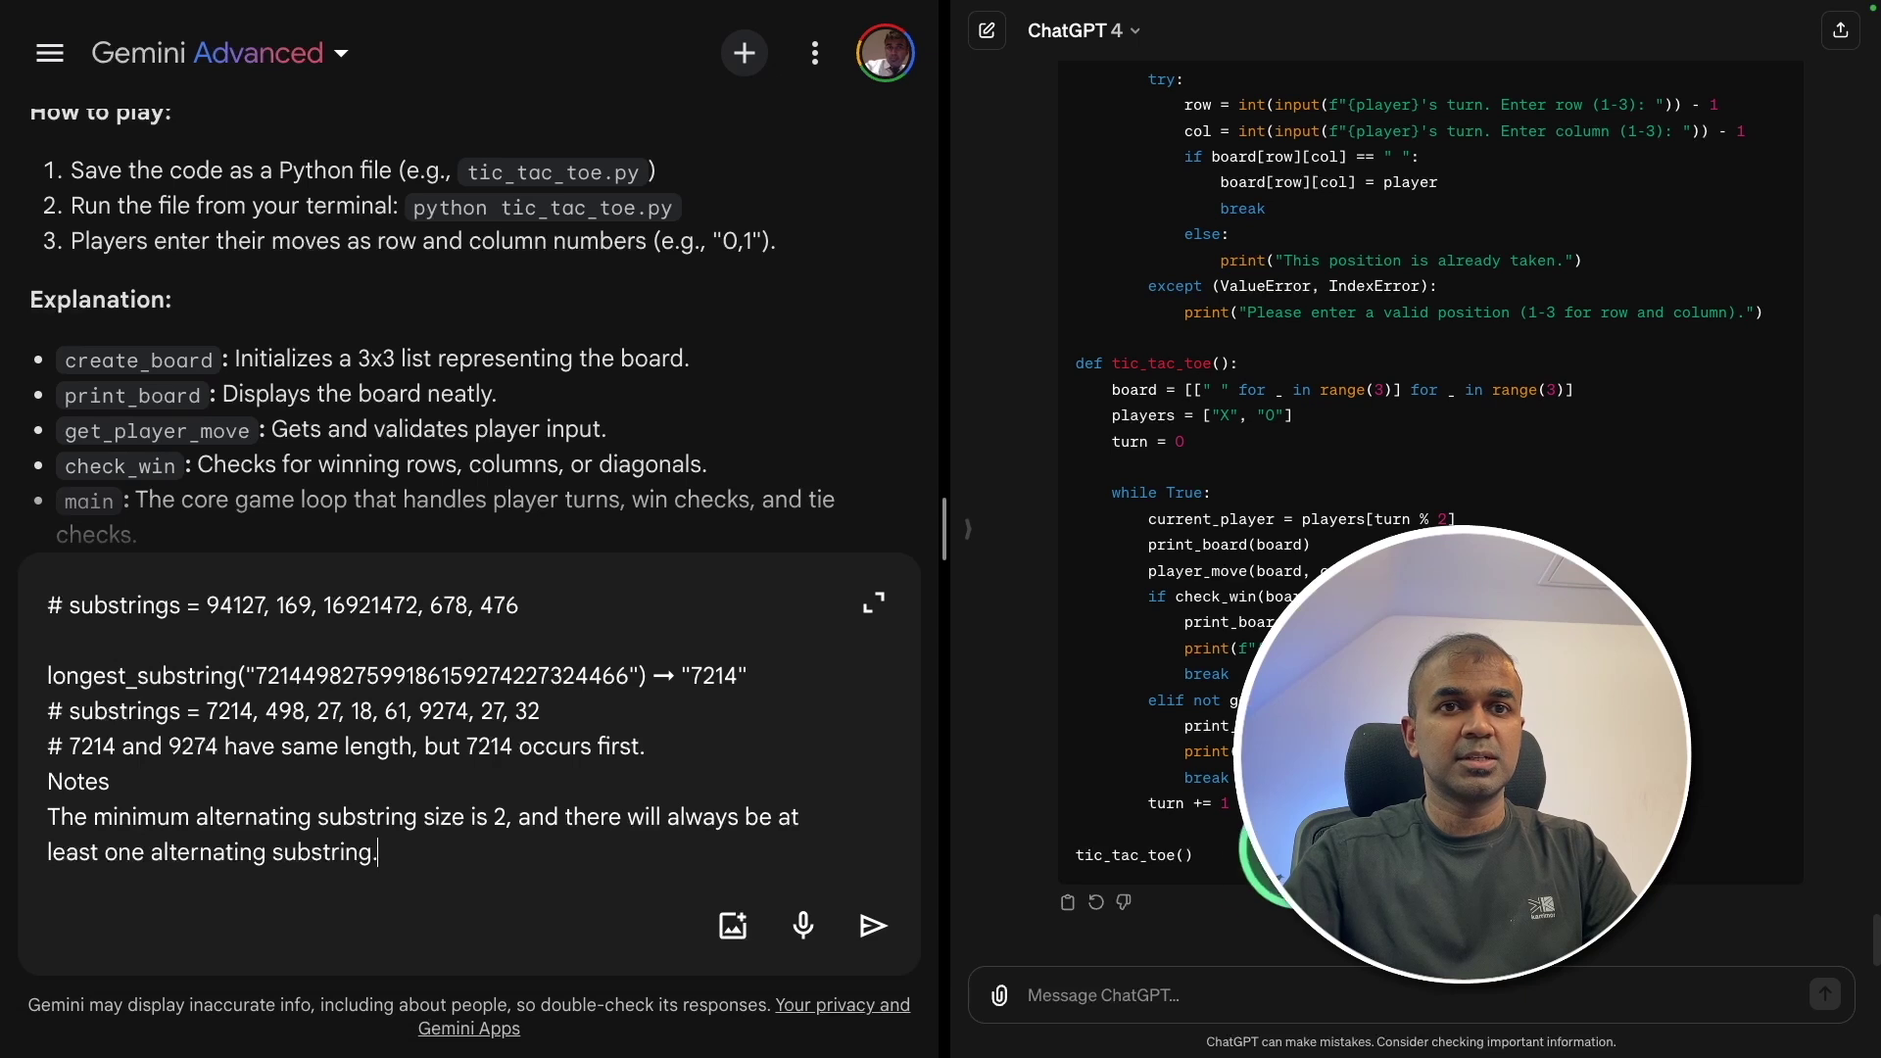
{"action": "left_click", "coordinate": [1095, 997]}
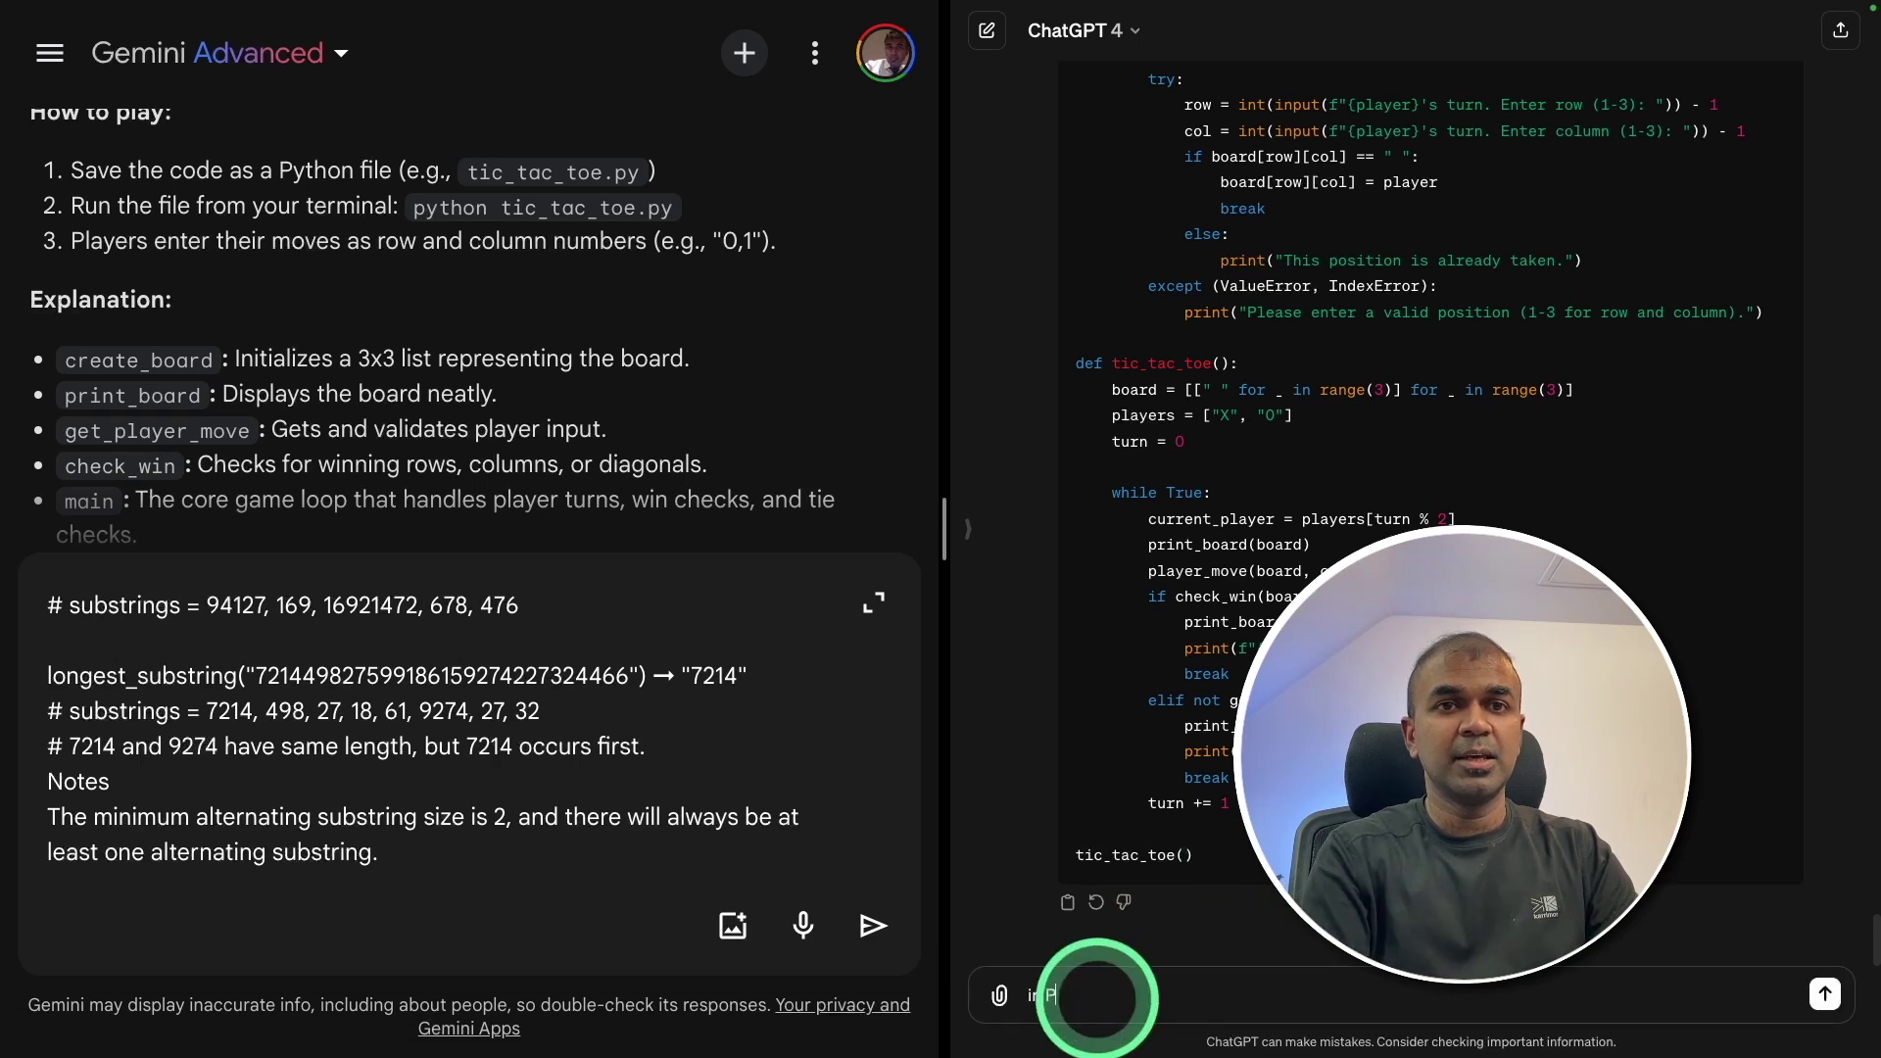
{"action": "type", "text": "in Python"}
{"action": "key", "text": "ctrl+v"}
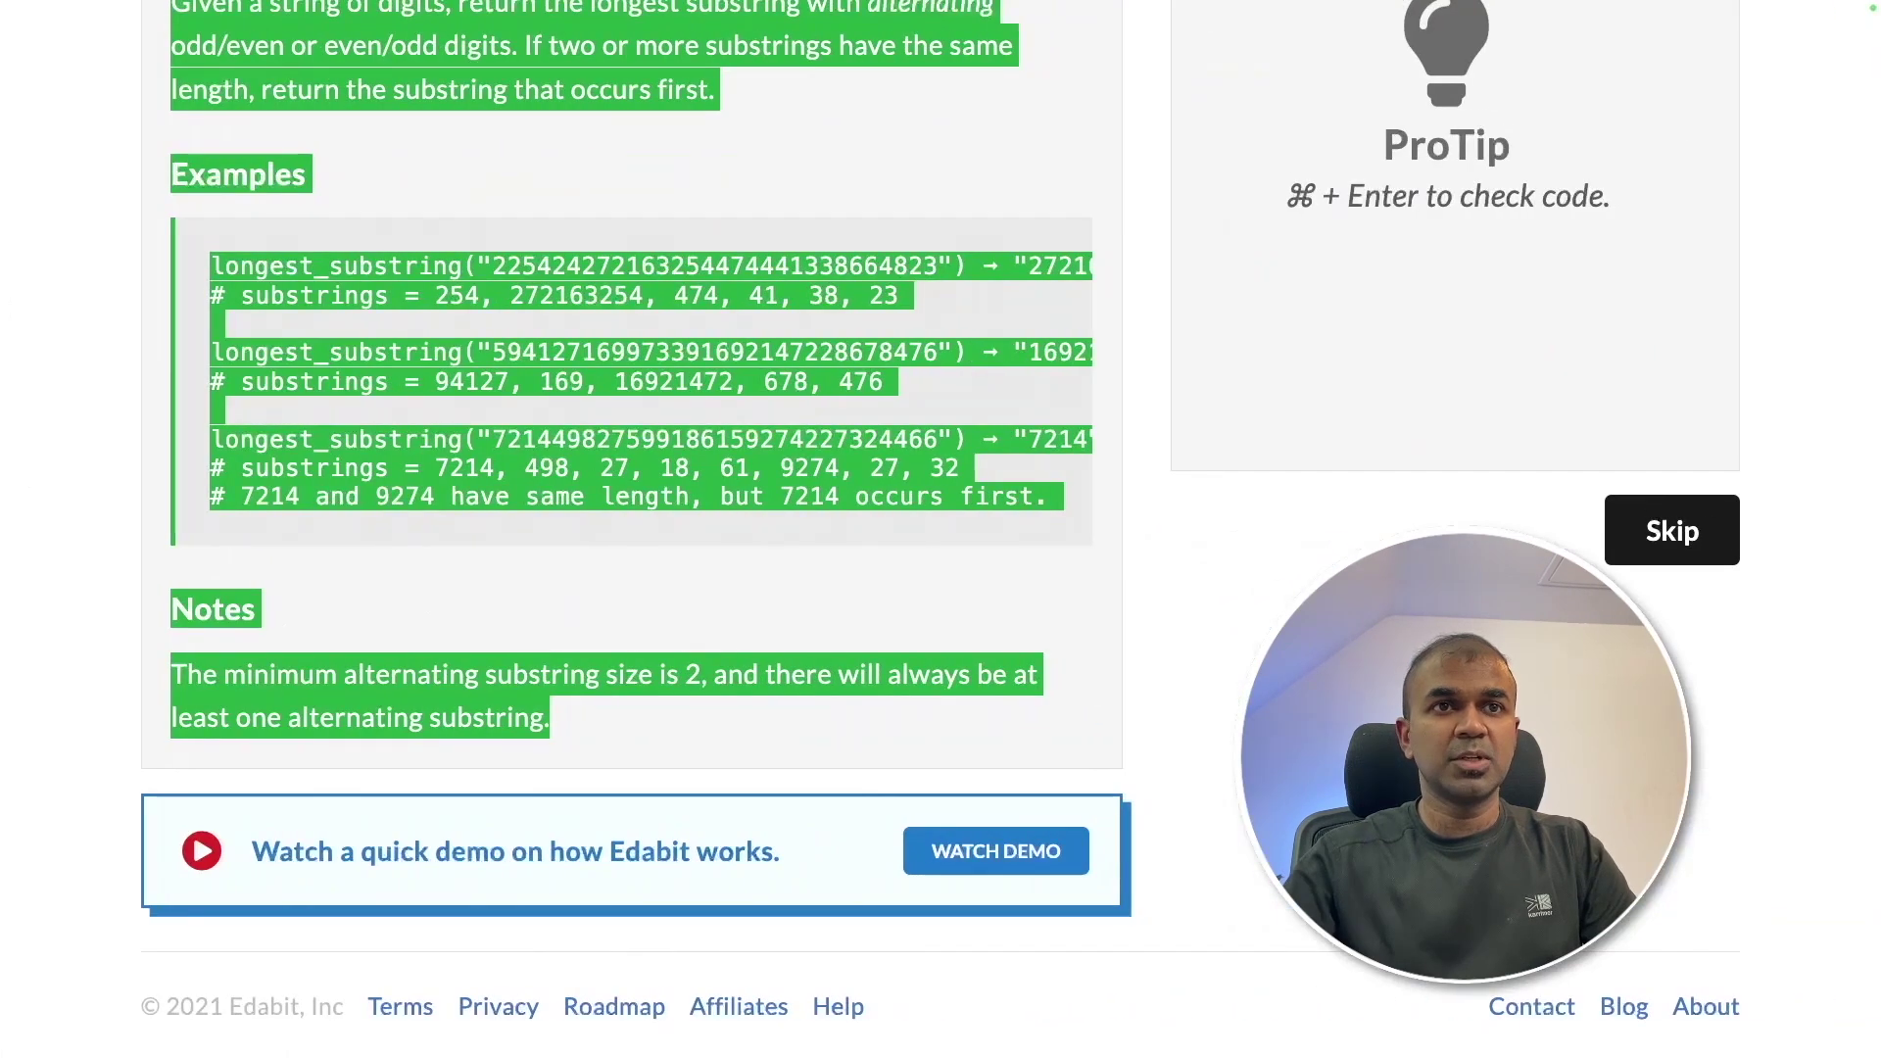
- Replace the editor code with ChatGPT's solution and check it, passing all tests
{"action": "left_click", "coordinate": [537, 462]}
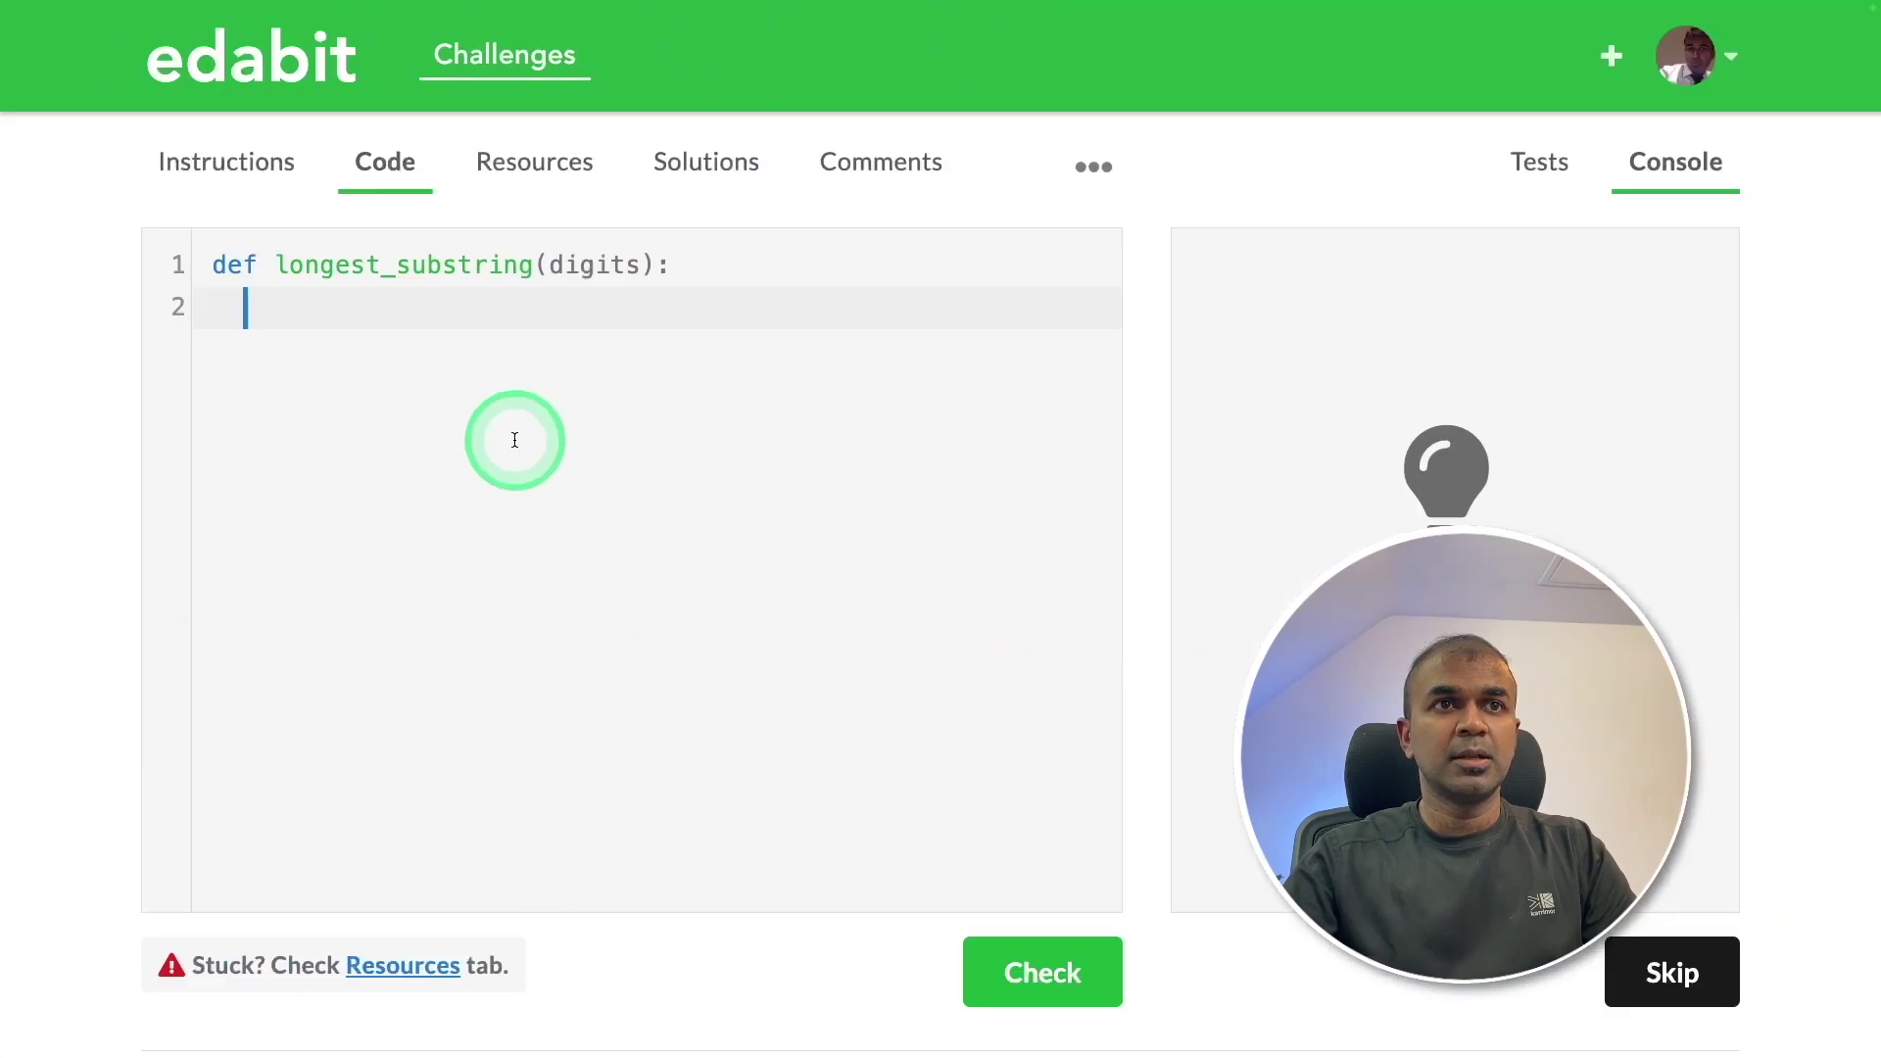
{"action": "key", "text": "ctrl+a"}
{"action": "key", "text": "ctrl+v"}
{"action": "left_click", "coordinate": [1058, 986]}
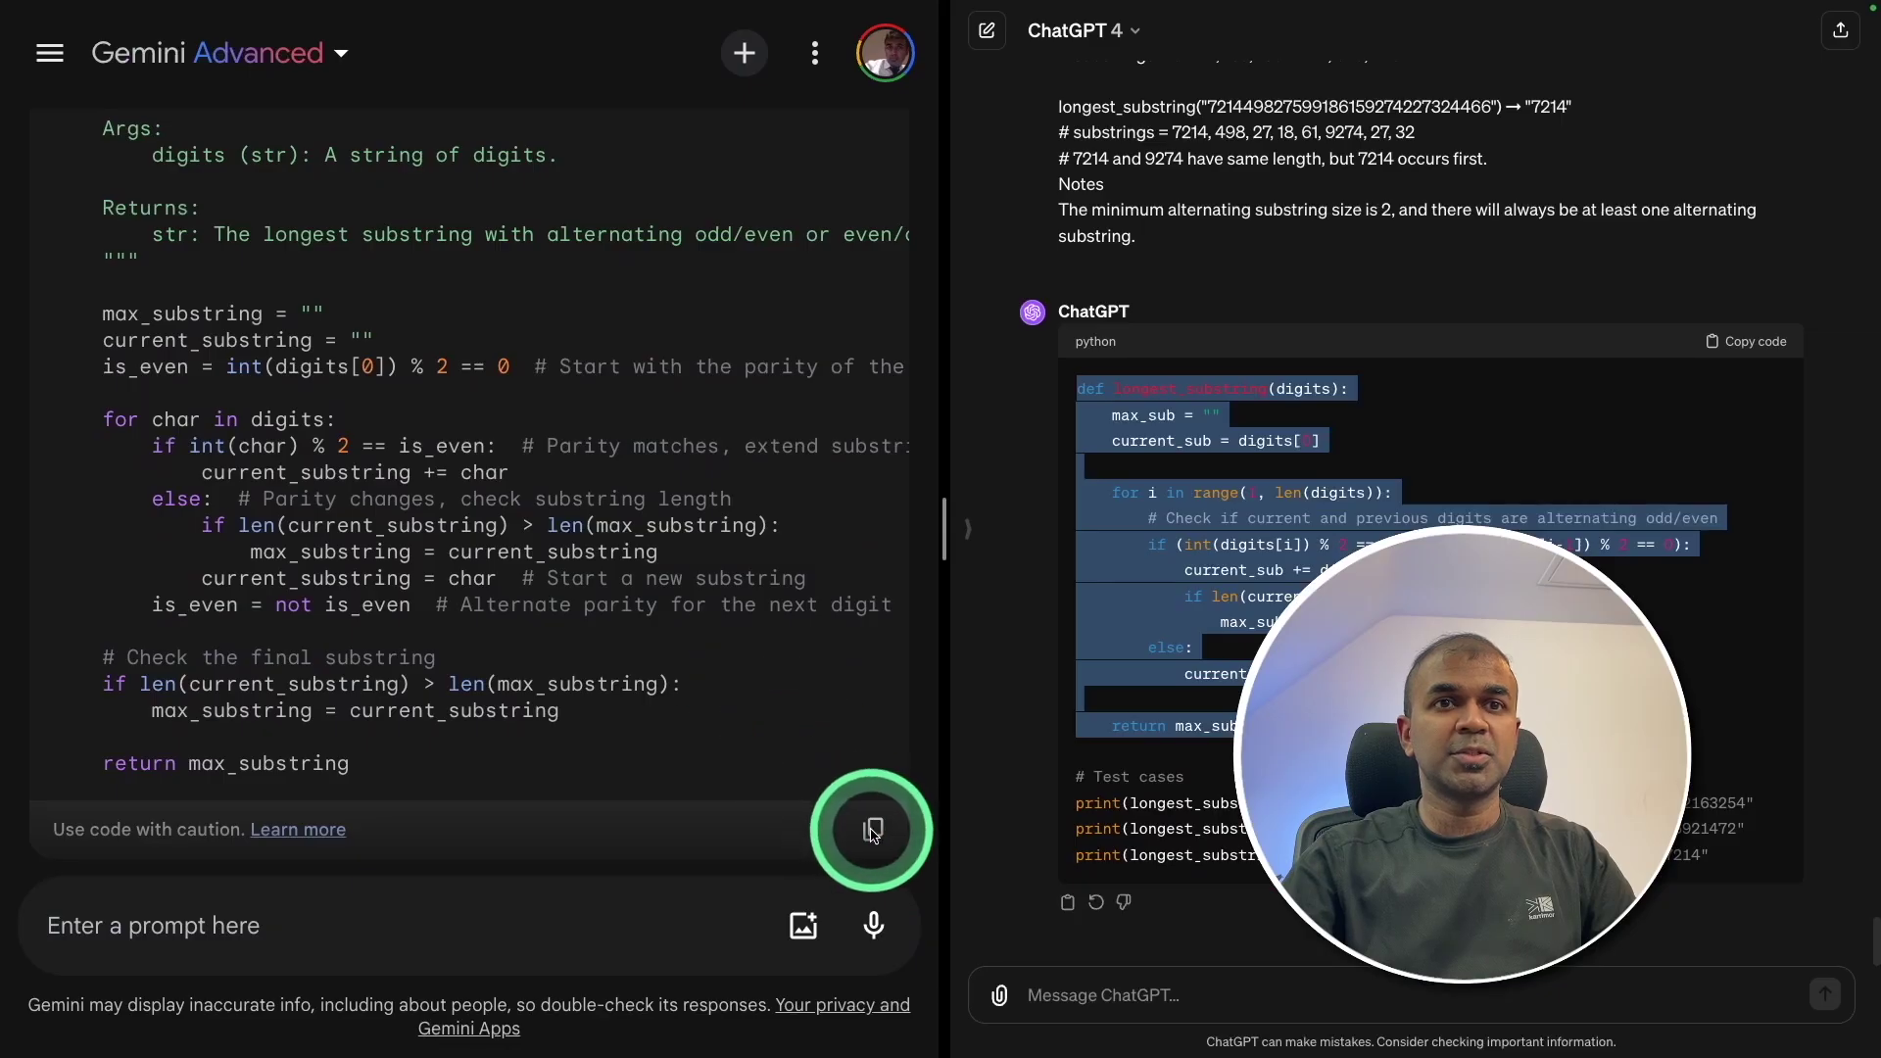
- Check Gemini's solution and send its failure traceback back to Gemini
{"action": "left_click", "coordinate": [871, 826]}
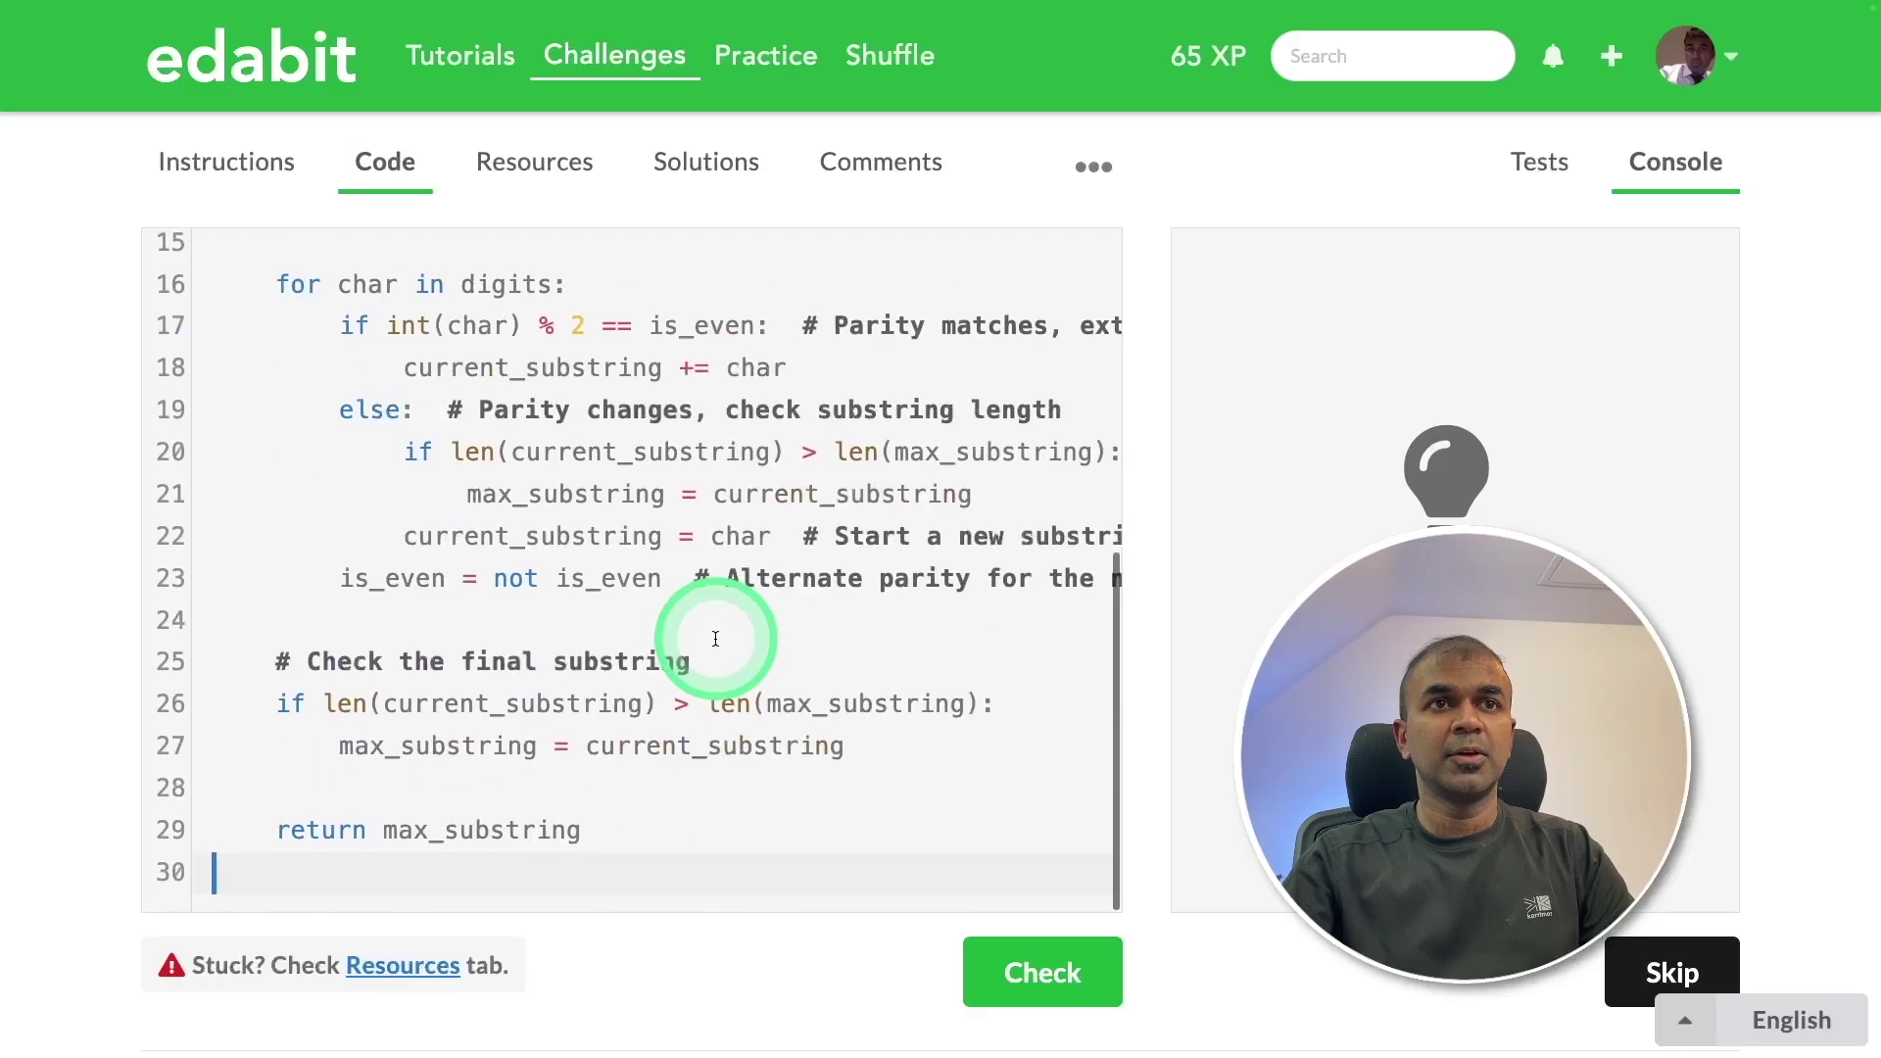
{"action": "left_click", "coordinate": [1042, 974]}
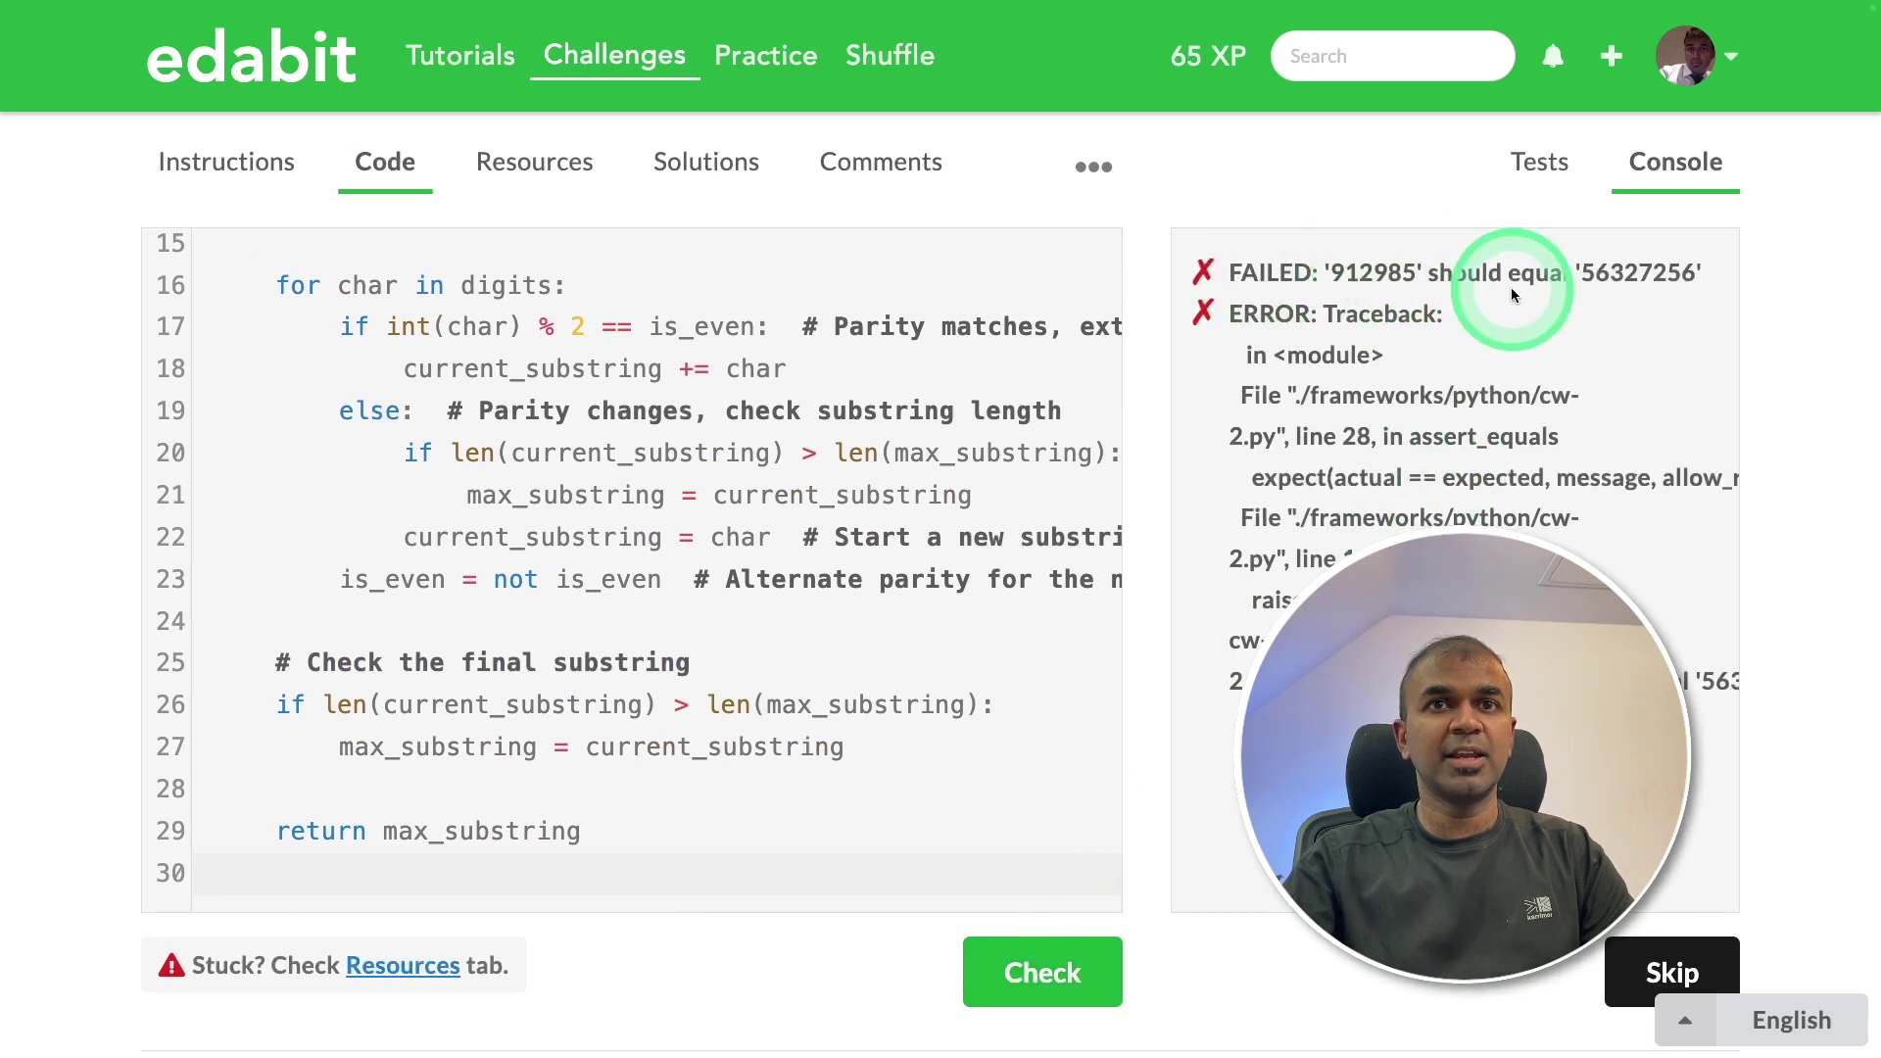
{"action": "double_click", "coordinate": [1371, 272]}
{"action": "scroll", "coordinate": [1393, 486], "scroll_direction": "down", "scroll_amount": 1}
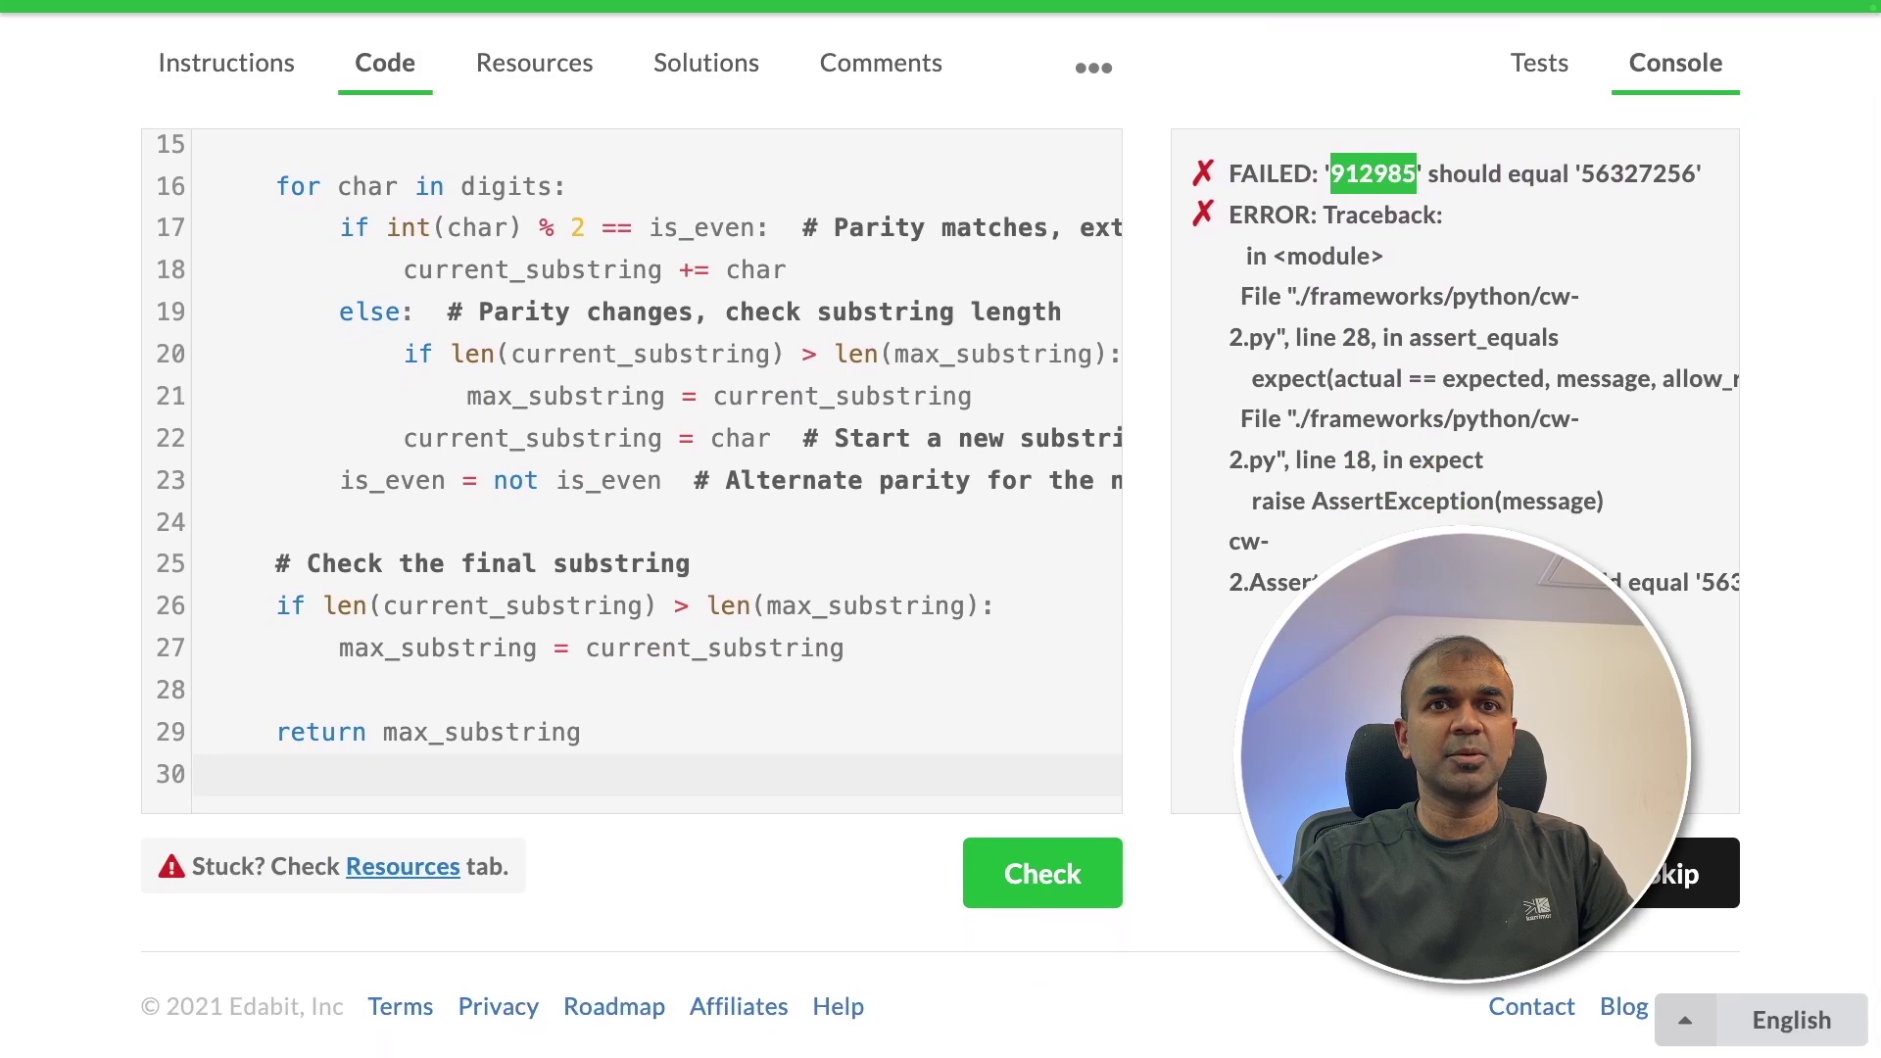
{"action": "left_click_drag", "start_coordinate": [1734, 588], "coordinate": [1151, 201]}
{"action": "key", "text": "super+c"}
{"action": "key", "text": "super+Tab"}
{"action": "left_click", "coordinate": [348, 868]}
{"action": "key", "text": "super+v"}
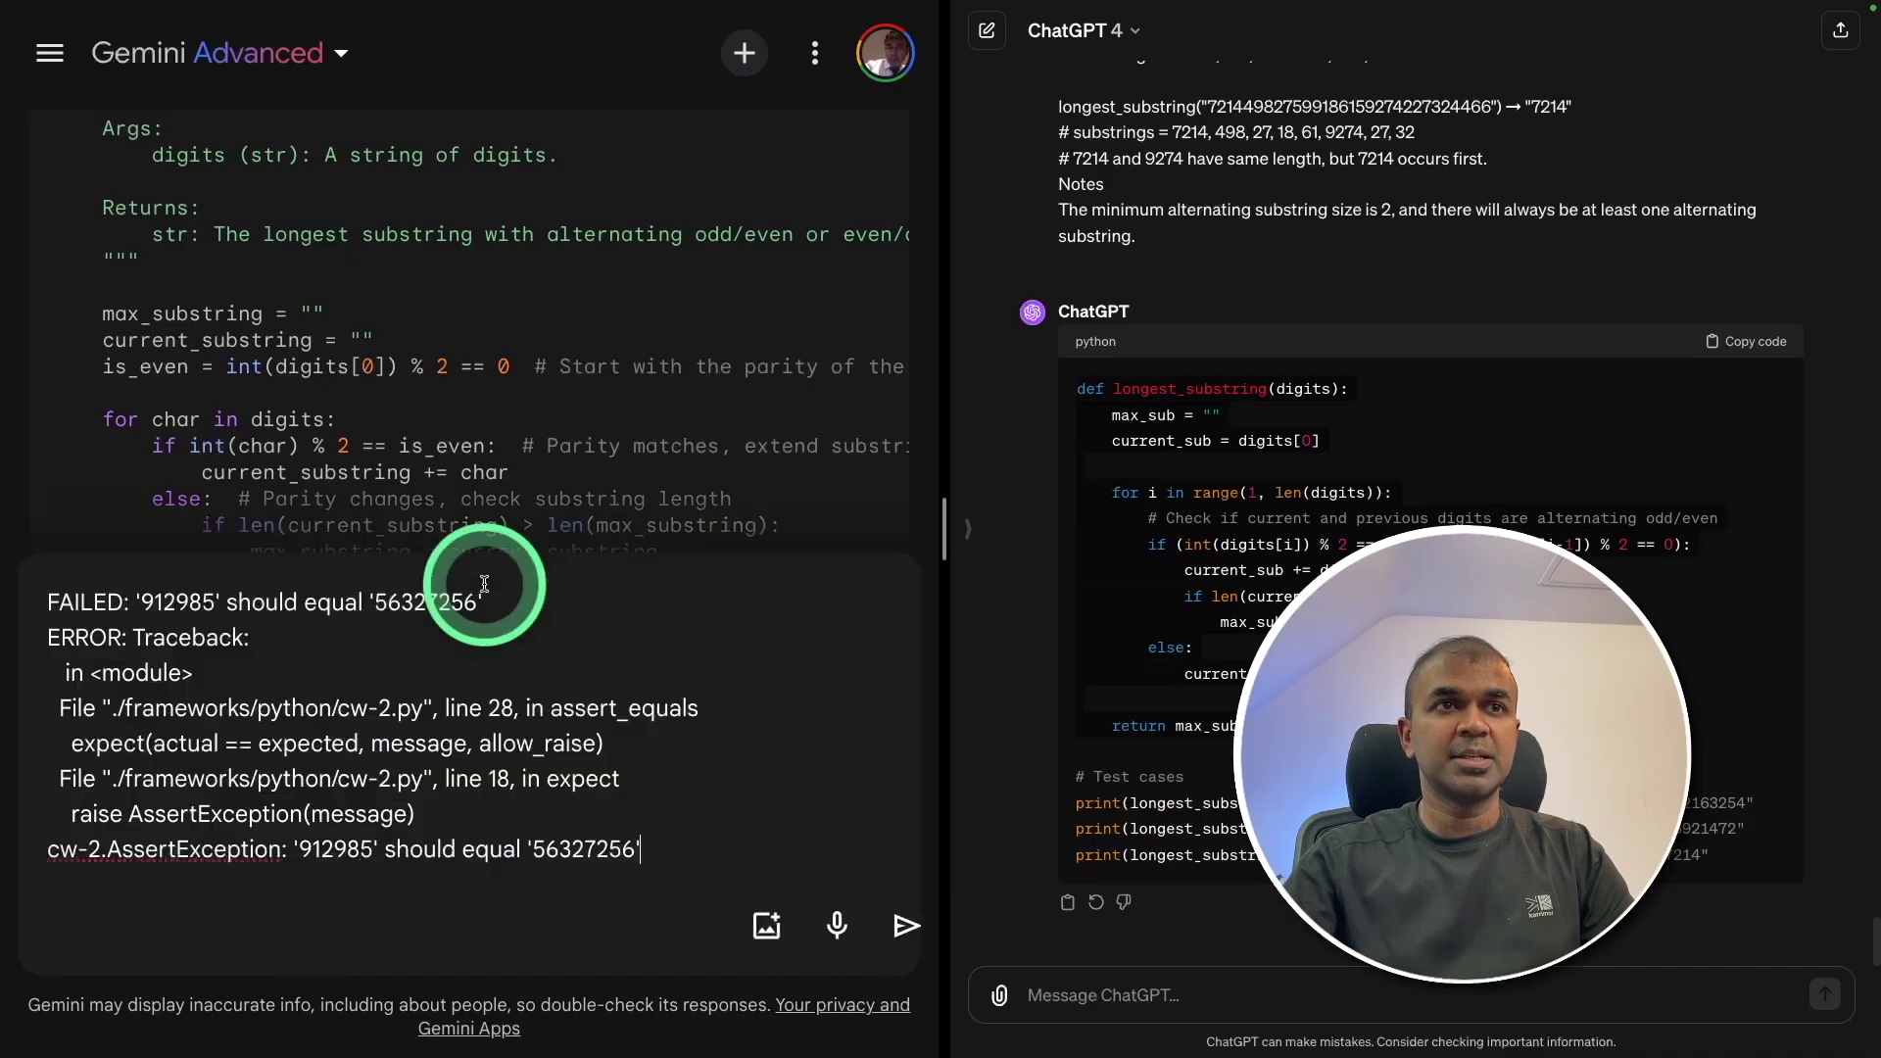
{"action": "key", "text": "Return"}
- Paste Gemini's revised code and recheck it, failing with '912985' instead of '56327256'
{"action": "left_click_drag", "start_coordinate": [475, 587], "coordinate": [25, 197]}
{"action": "key", "text": "super+c"}
{"action": "key", "text": "super+Tab"}
{"action": "left_click", "coordinate": [705, 496]}
{"action": "key", "text": "super+a"}
{"action": "key", "text": "super+v"}
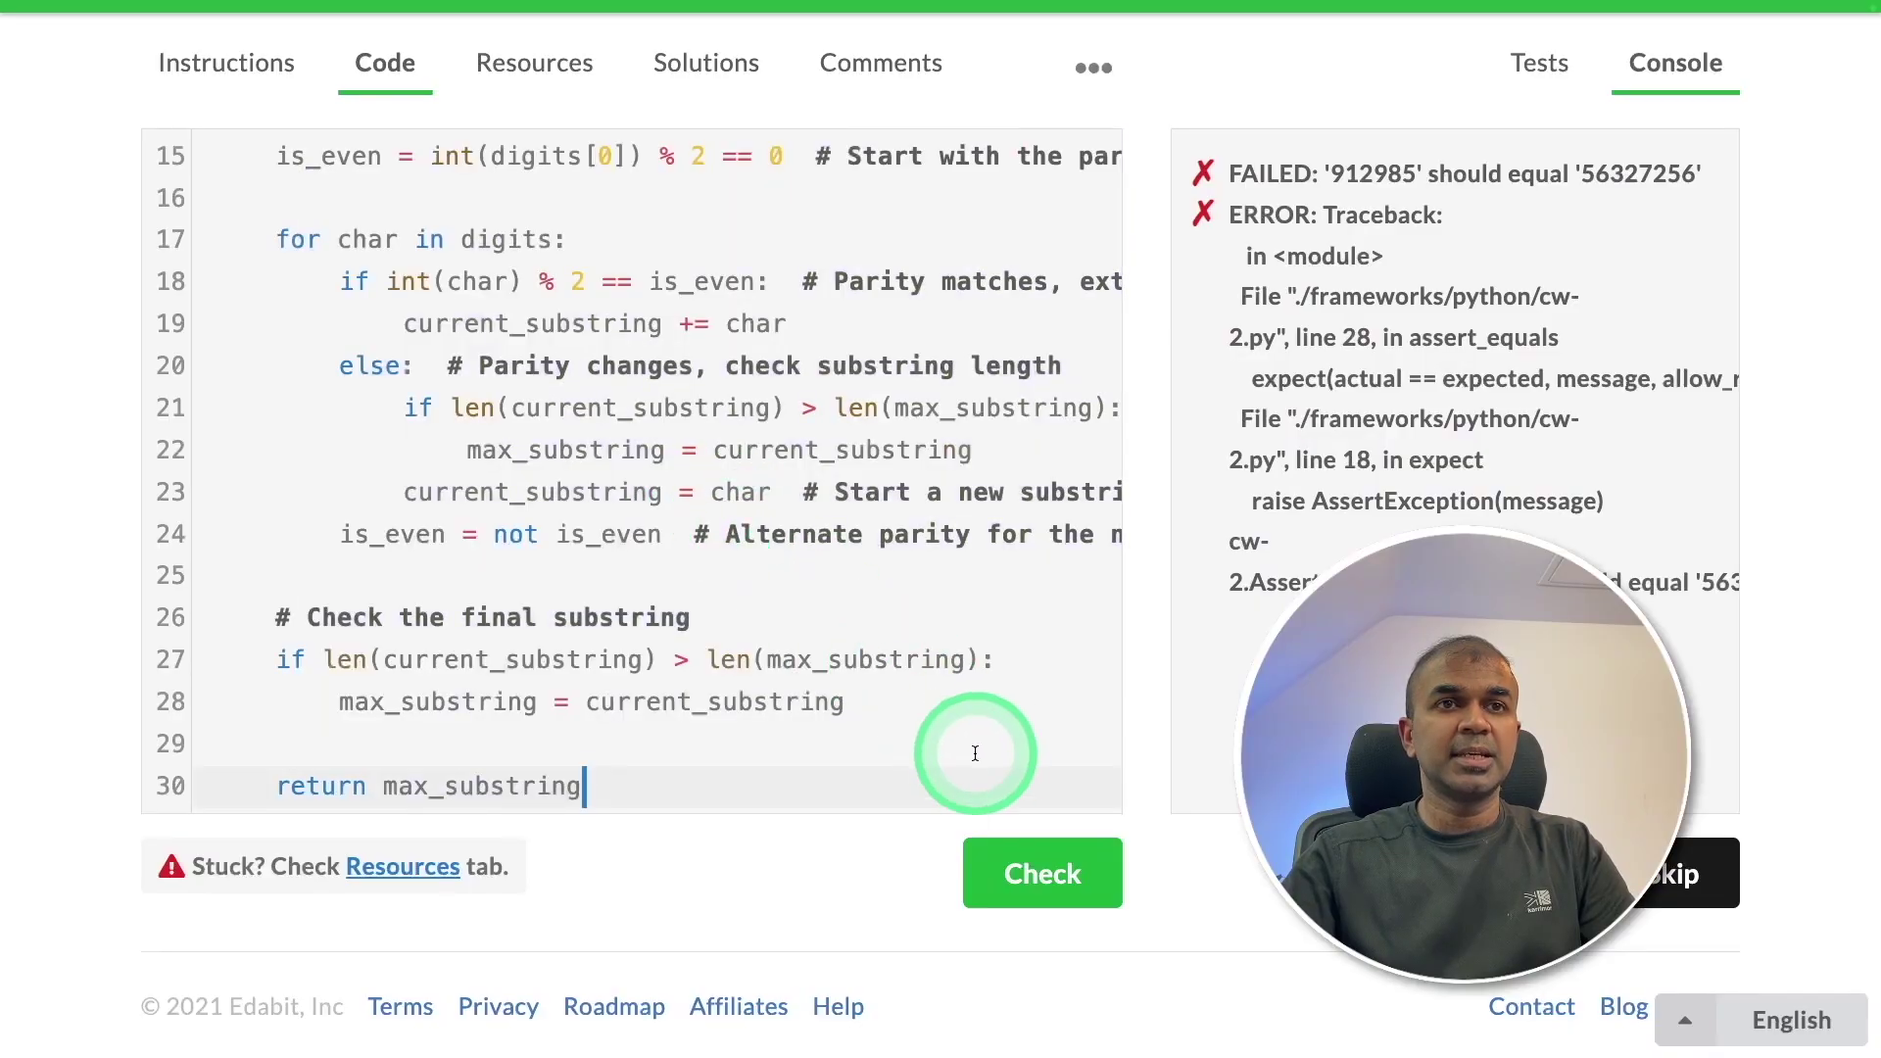
{"action": "left_click", "coordinate": [1041, 872]}
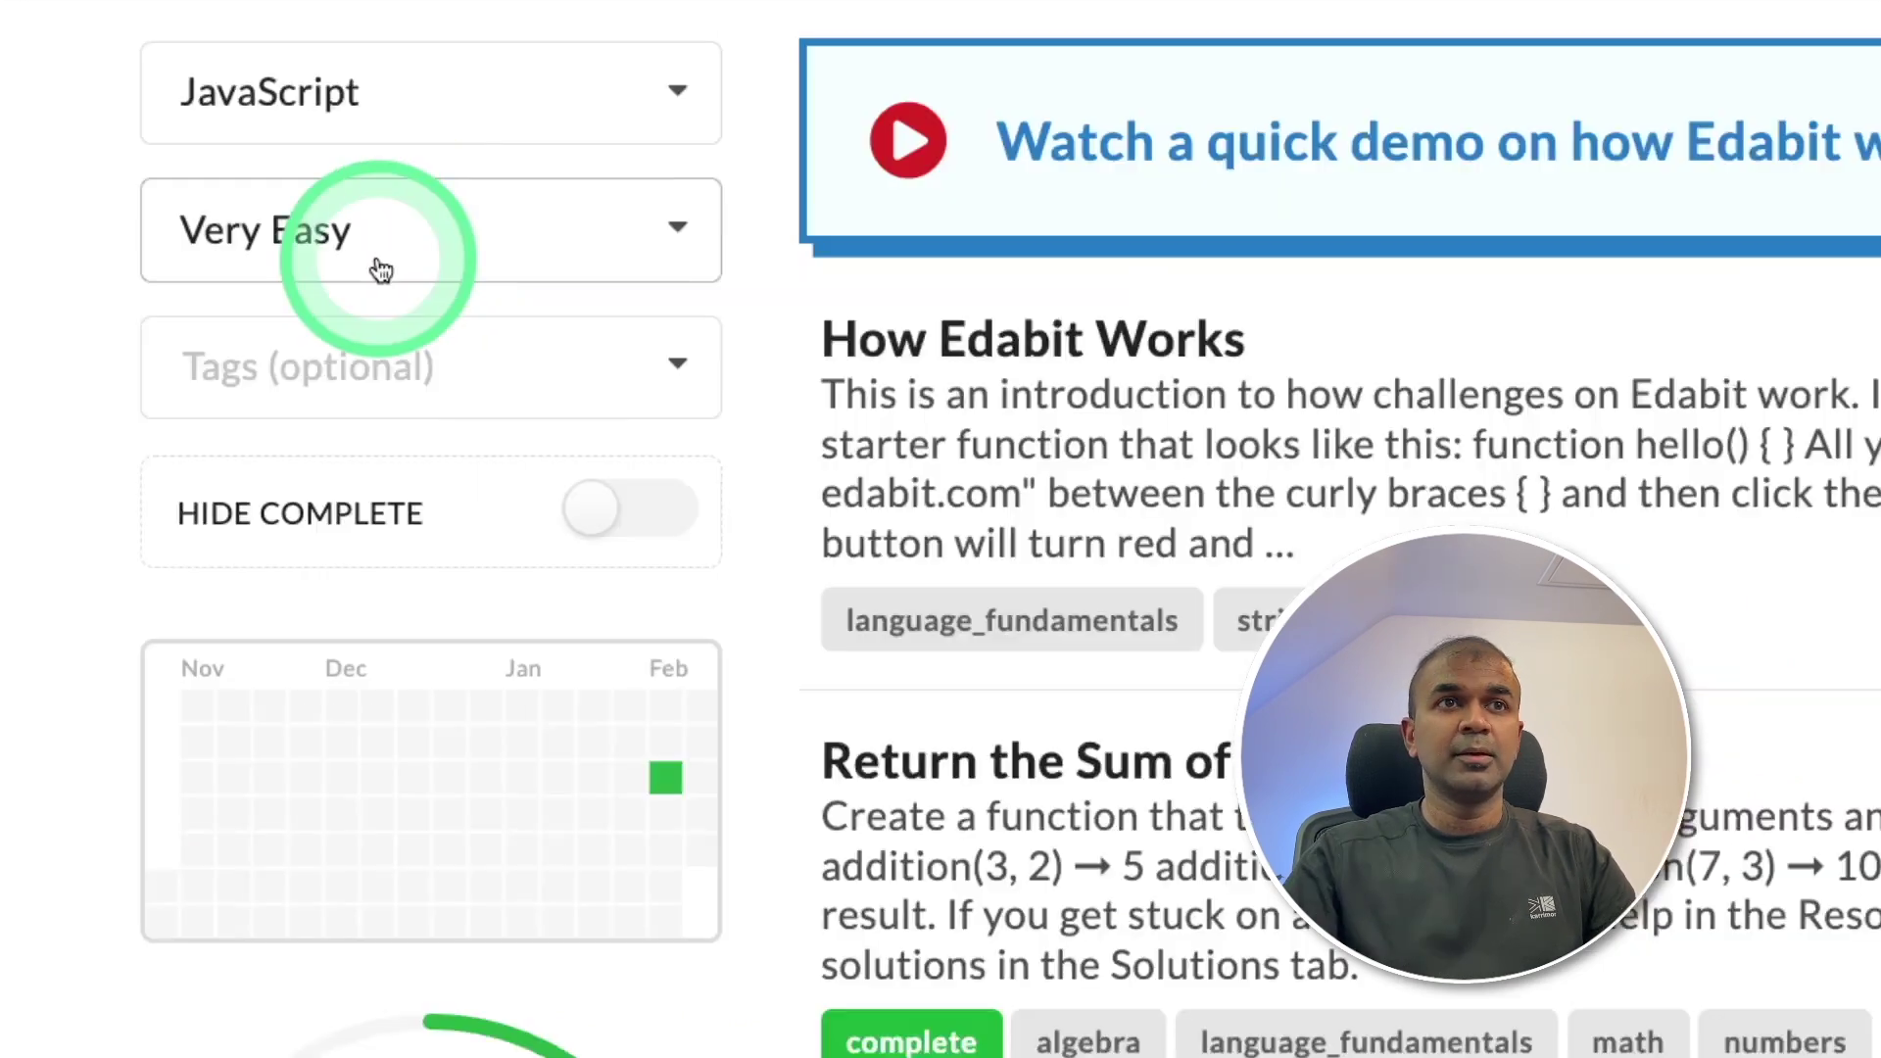
- Filter JavaScript challenges to Expert, open The Fiscal Code and select its description
{"action": "left_click", "coordinate": [379, 273]}
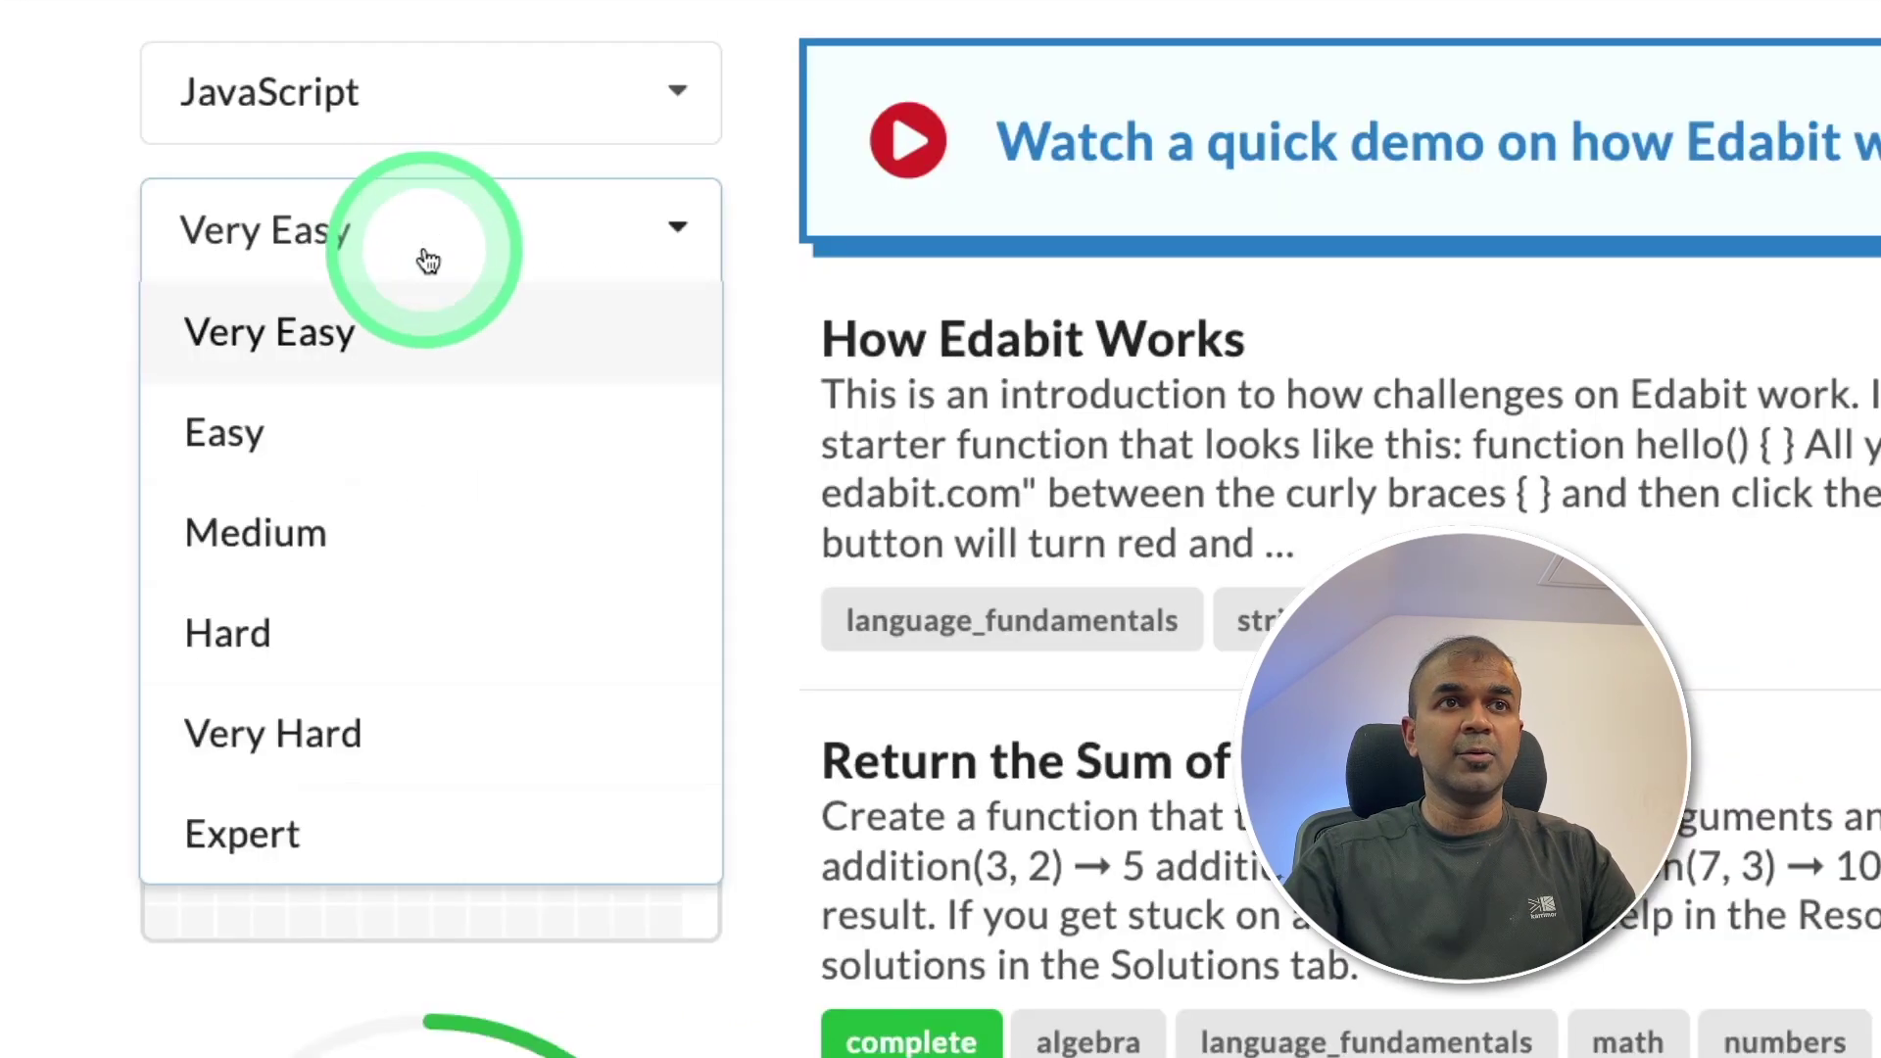
{"action": "left_click", "coordinate": [369, 821]}
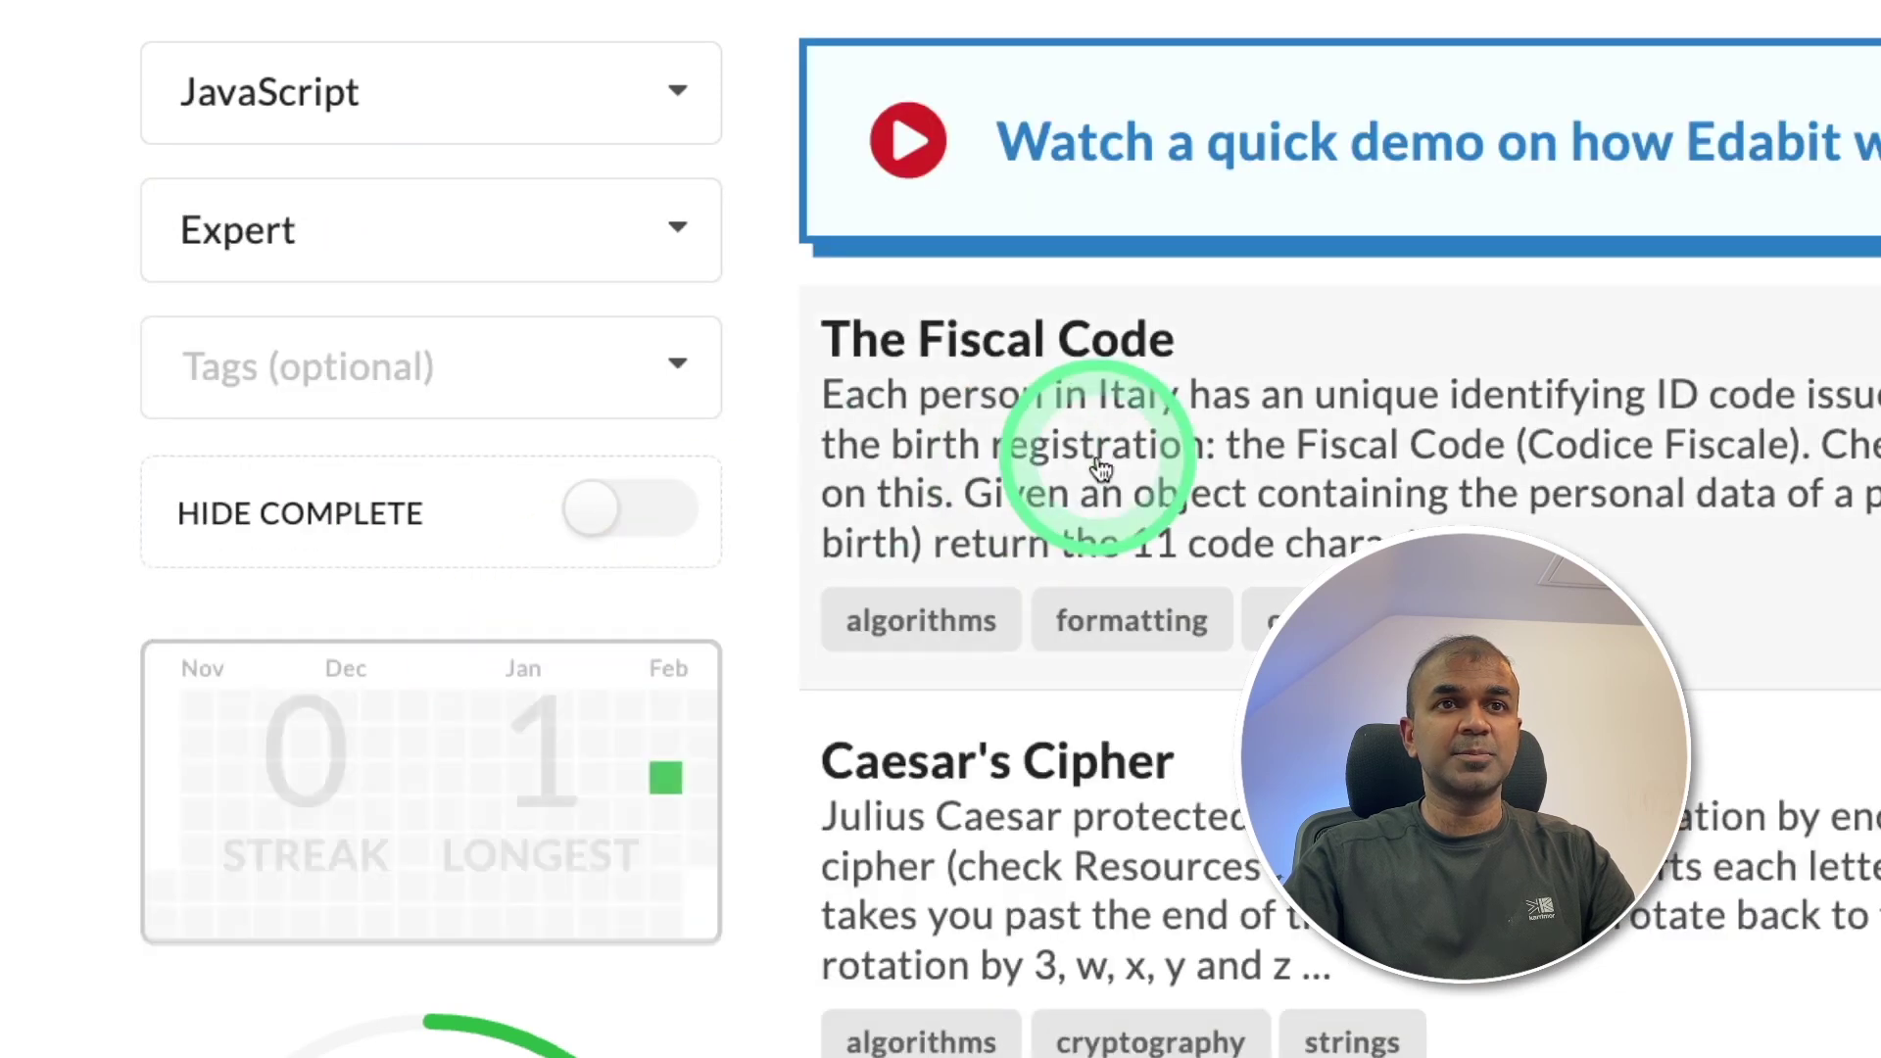
{"action": "left_click", "coordinate": [1146, 449]}
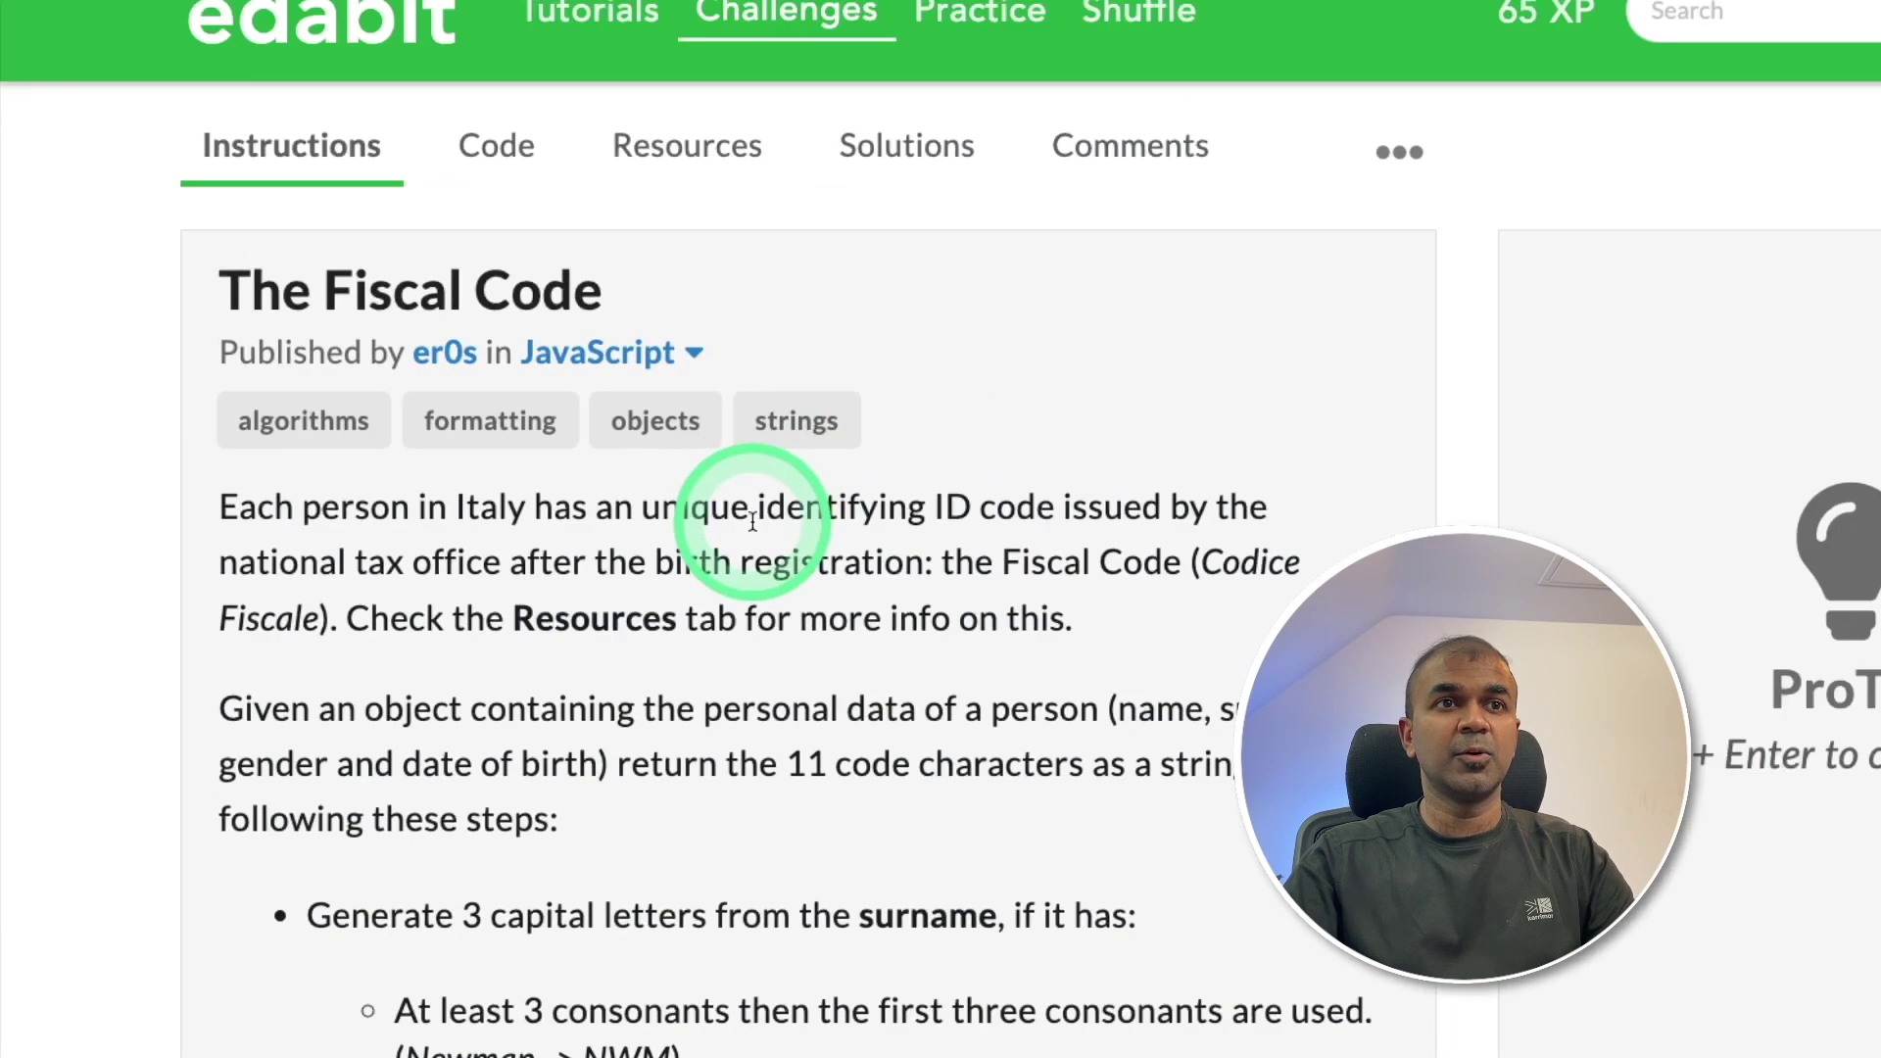
{"action": "left_click_drag", "start_coordinate": [228, 498], "coordinate": [724, 760]}
{"action": "scroll", "coordinate": [548, 784], "scroll_direction": "down", "scroll_amount": 10}
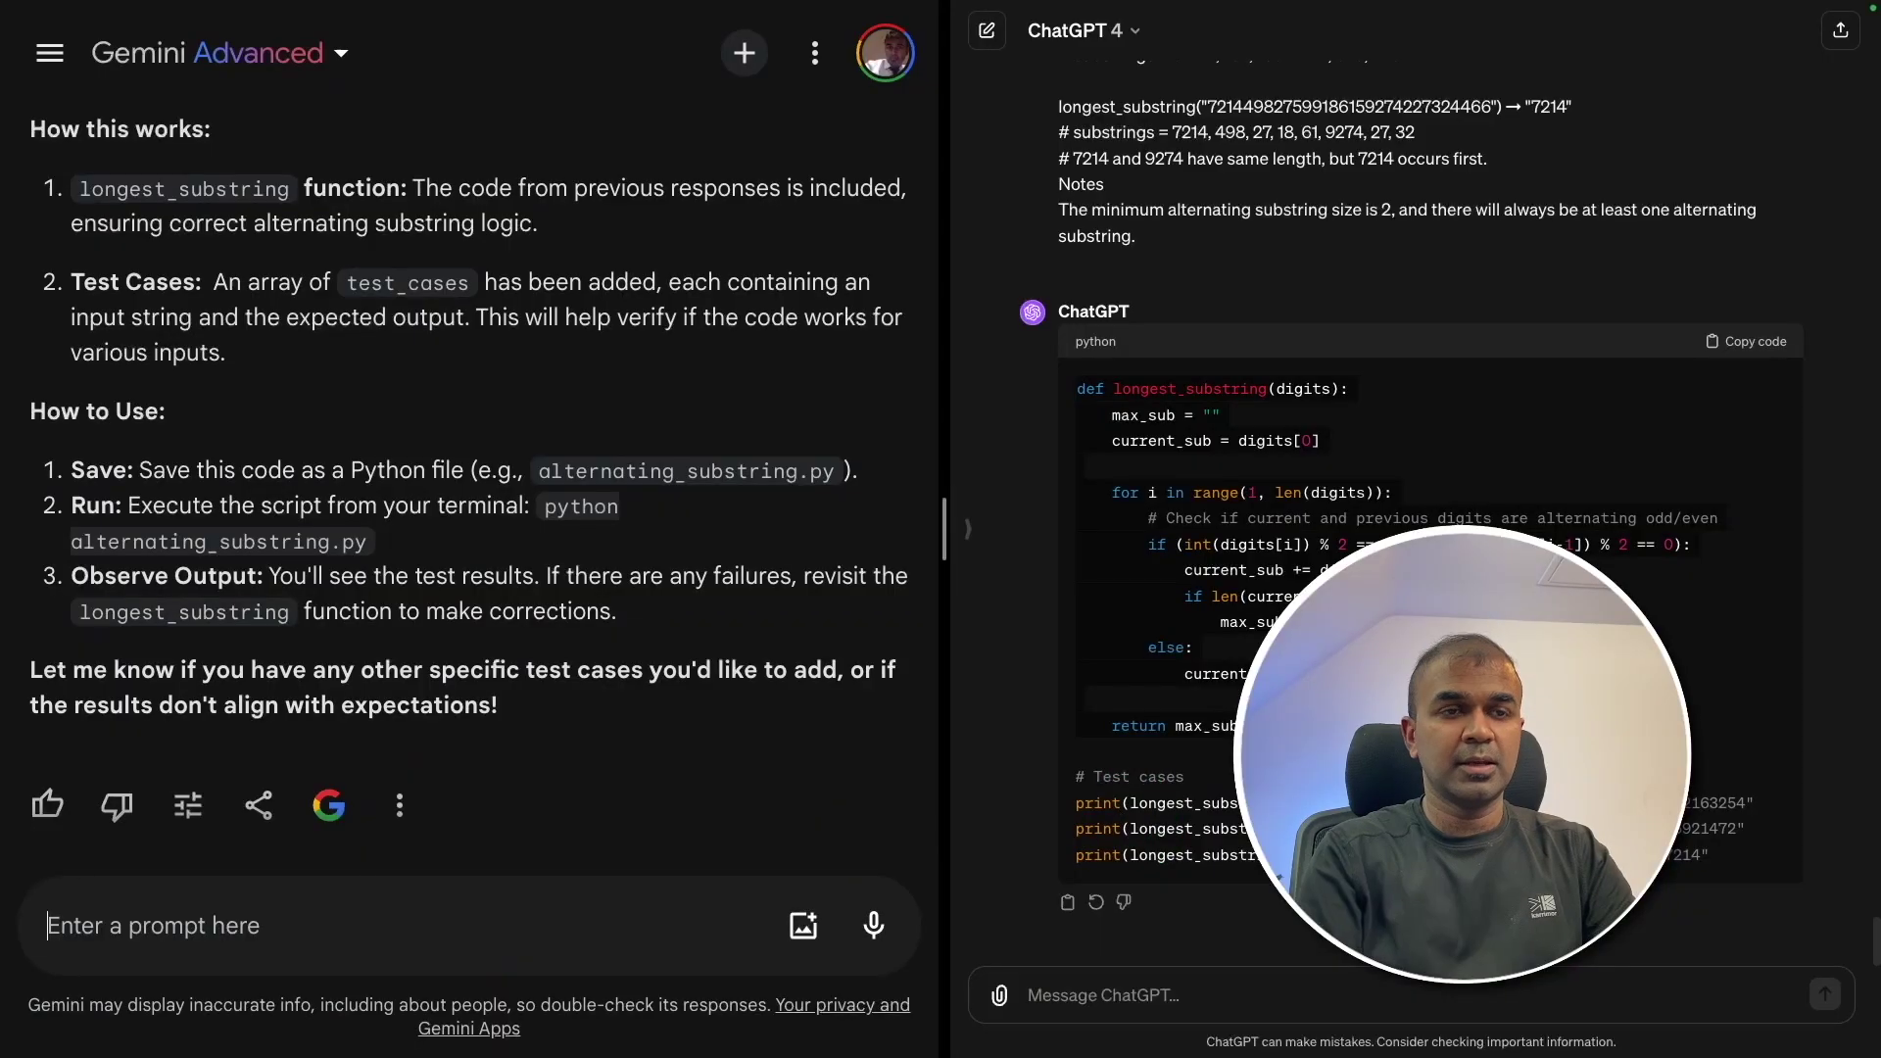
- Send the 'IN JavaScript' Fiscal Code prompt to both chatbots and copy ChatGPT's solution
{"action": "type", "text": "IN Java"}
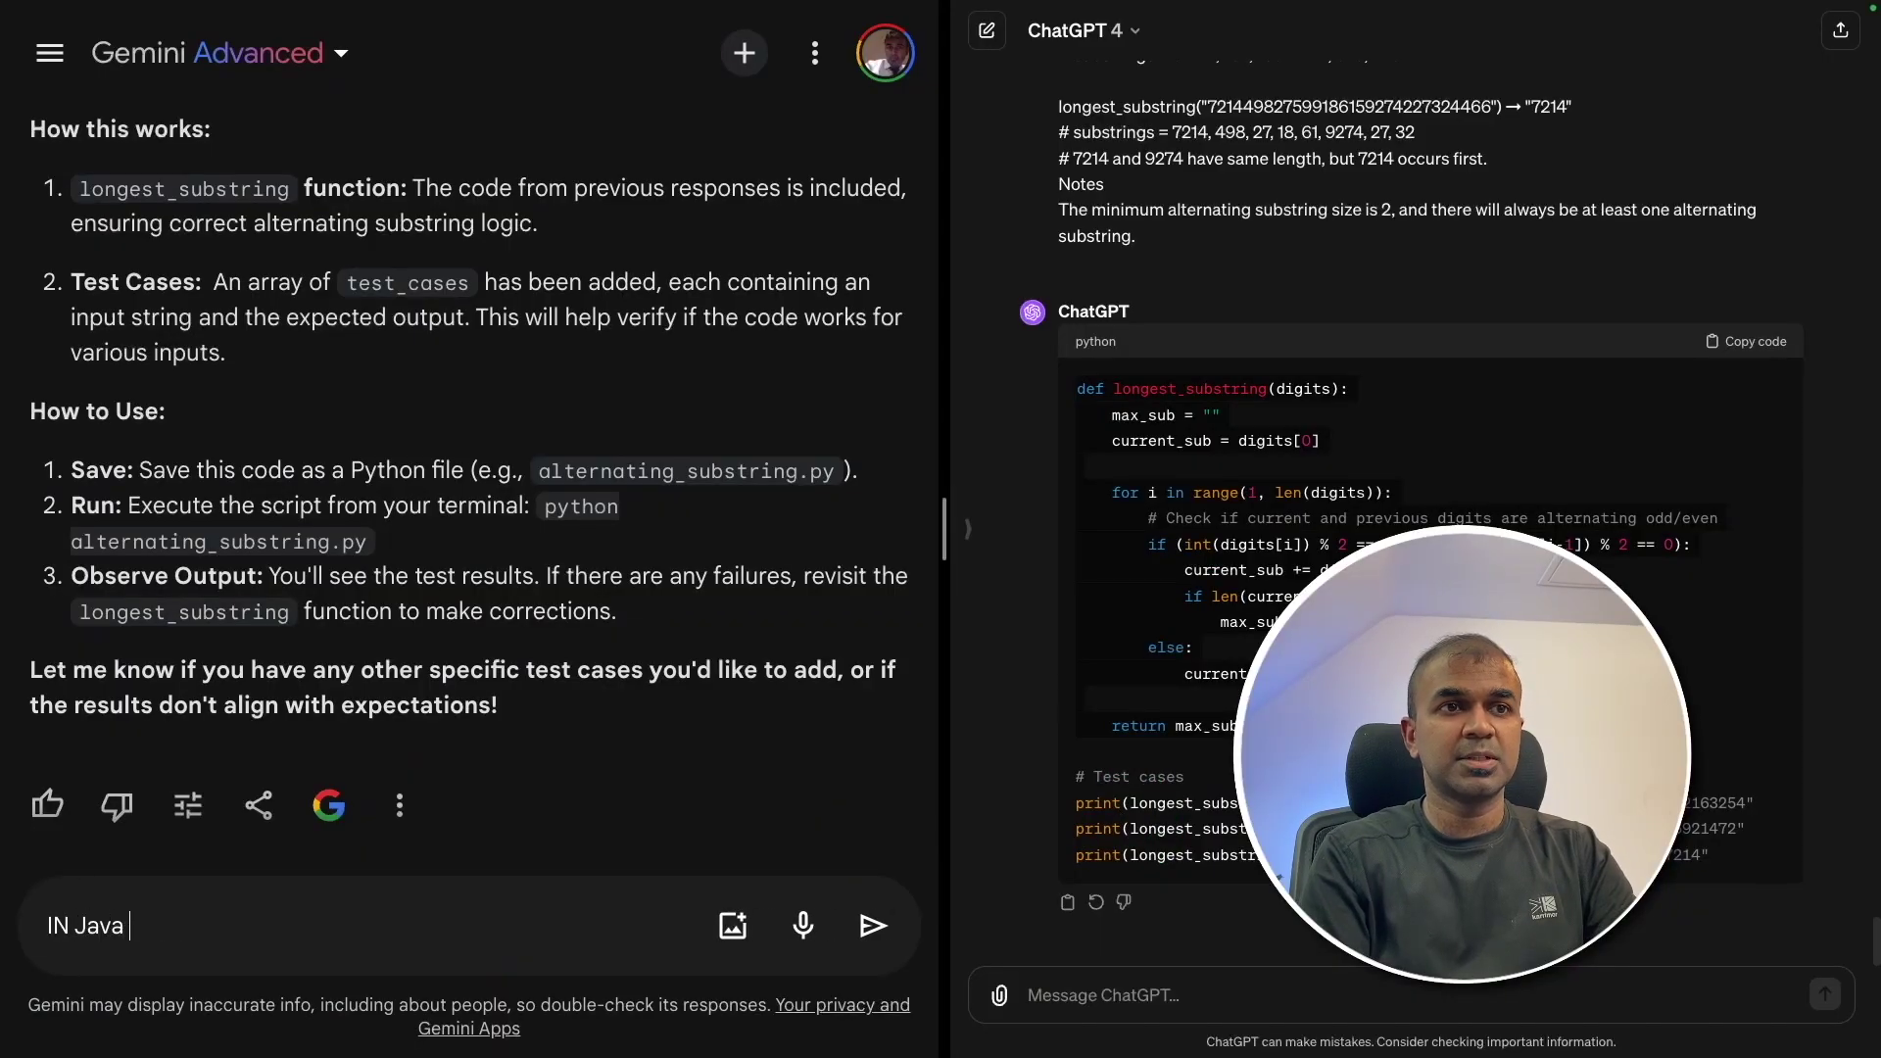
{"action": "key", "text": "ctrl+v"}
{"action": "key", "text": "ctrl+a"}
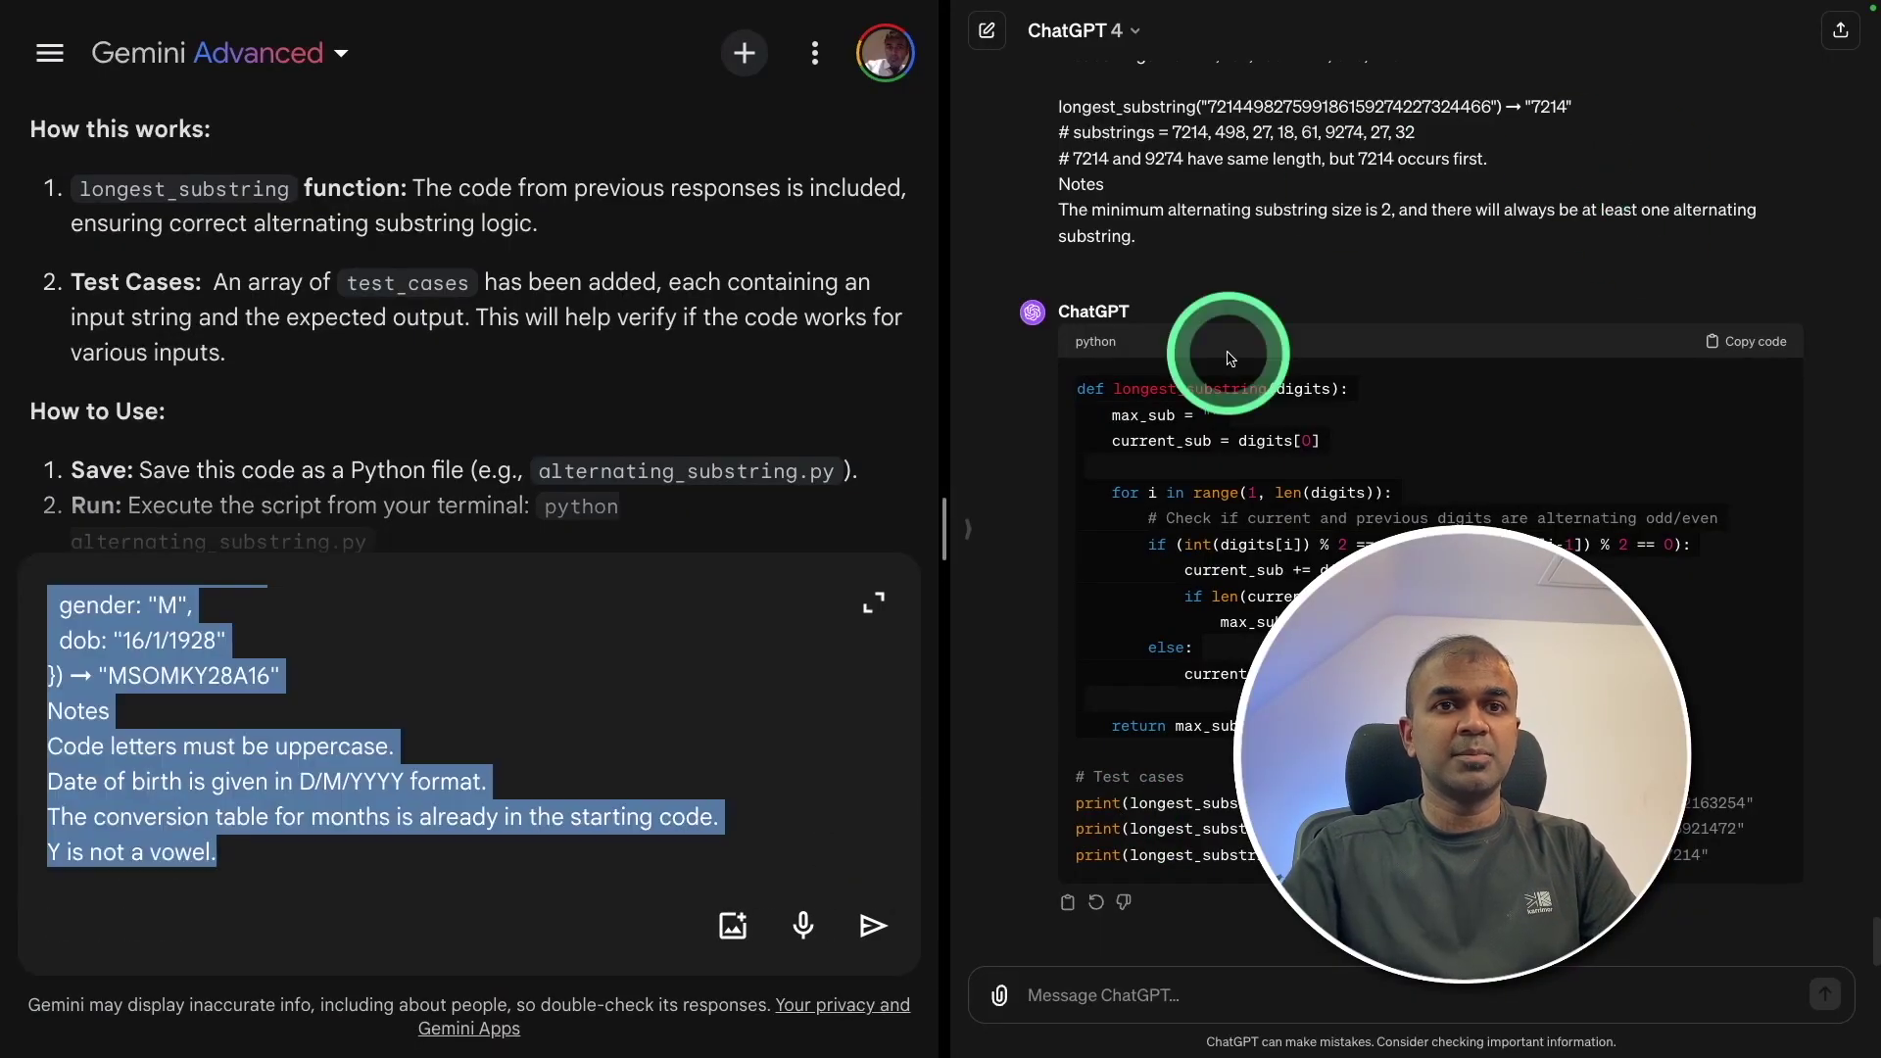
{"action": "left_click", "coordinate": [1205, 974]}
{"action": "left_click", "coordinate": [1129, 990]}
{"action": "key", "text": "ctrl+v"}
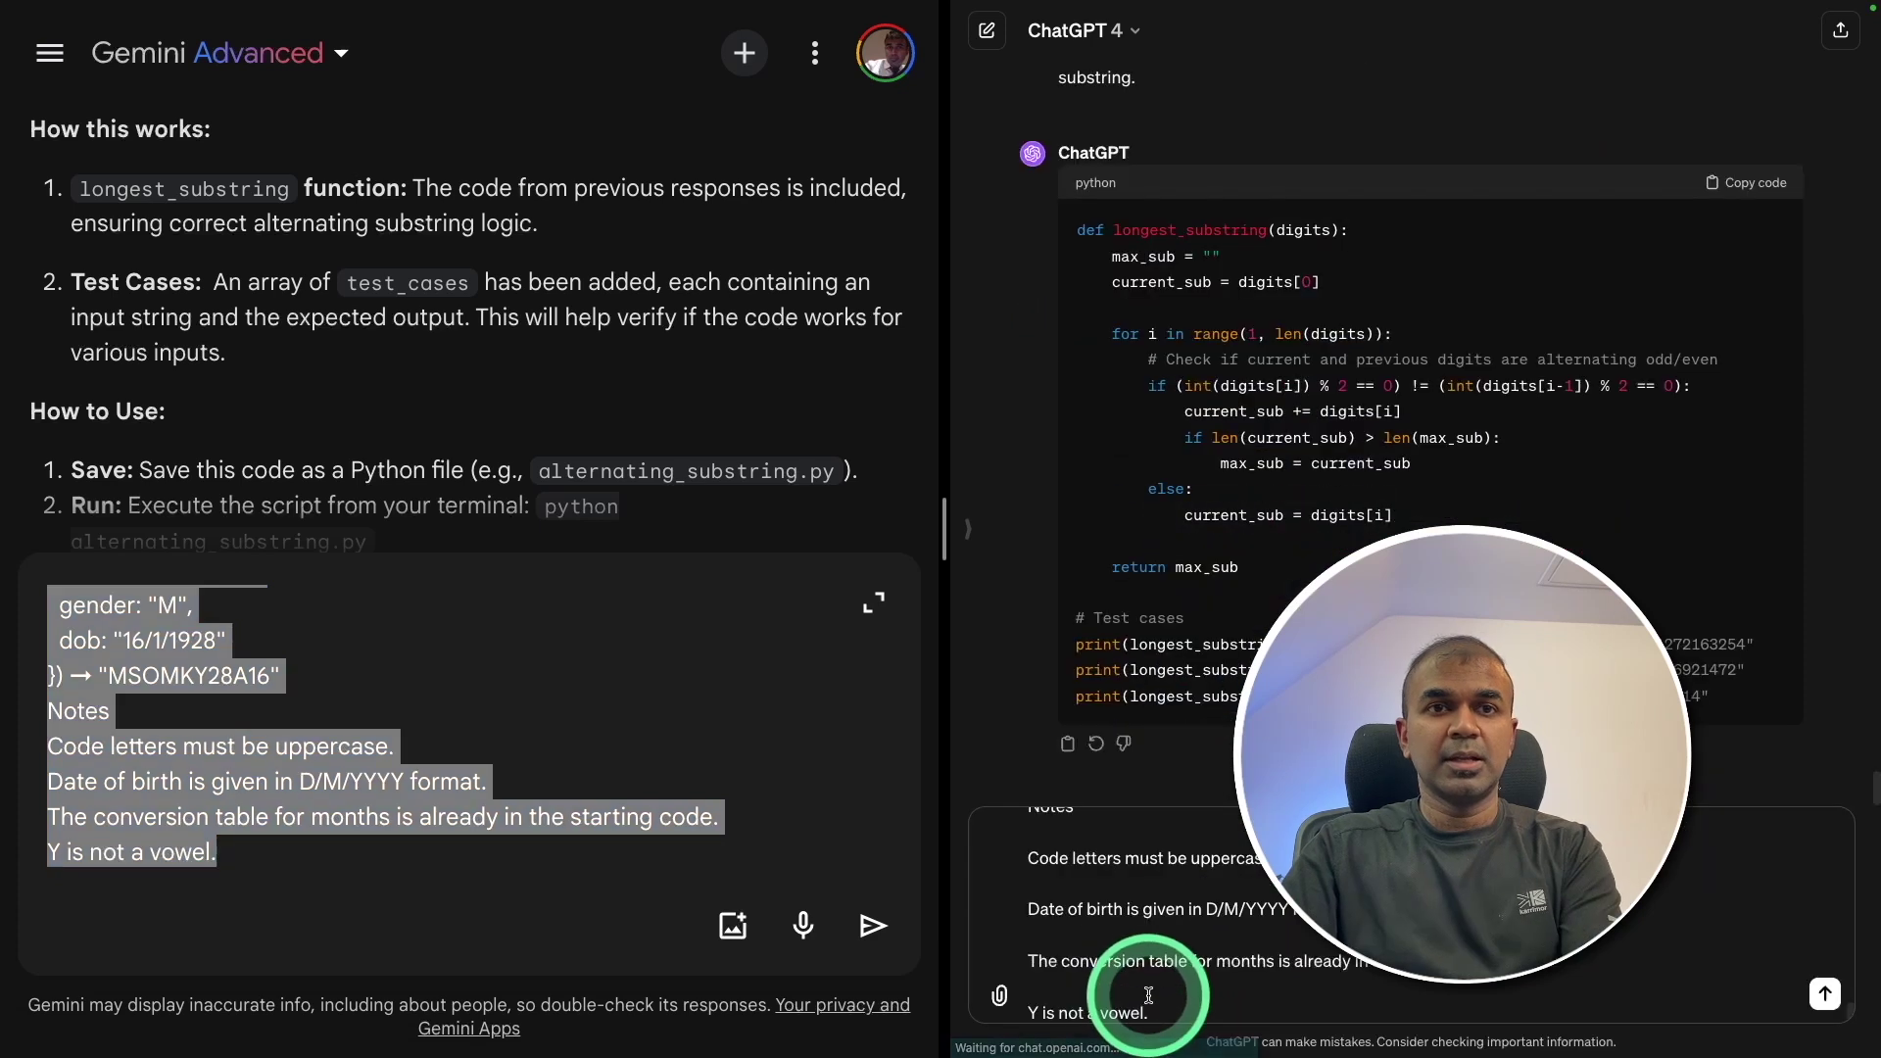
{"action": "key", "text": "Return"}
{"action": "left_click", "coordinate": [873, 925]}
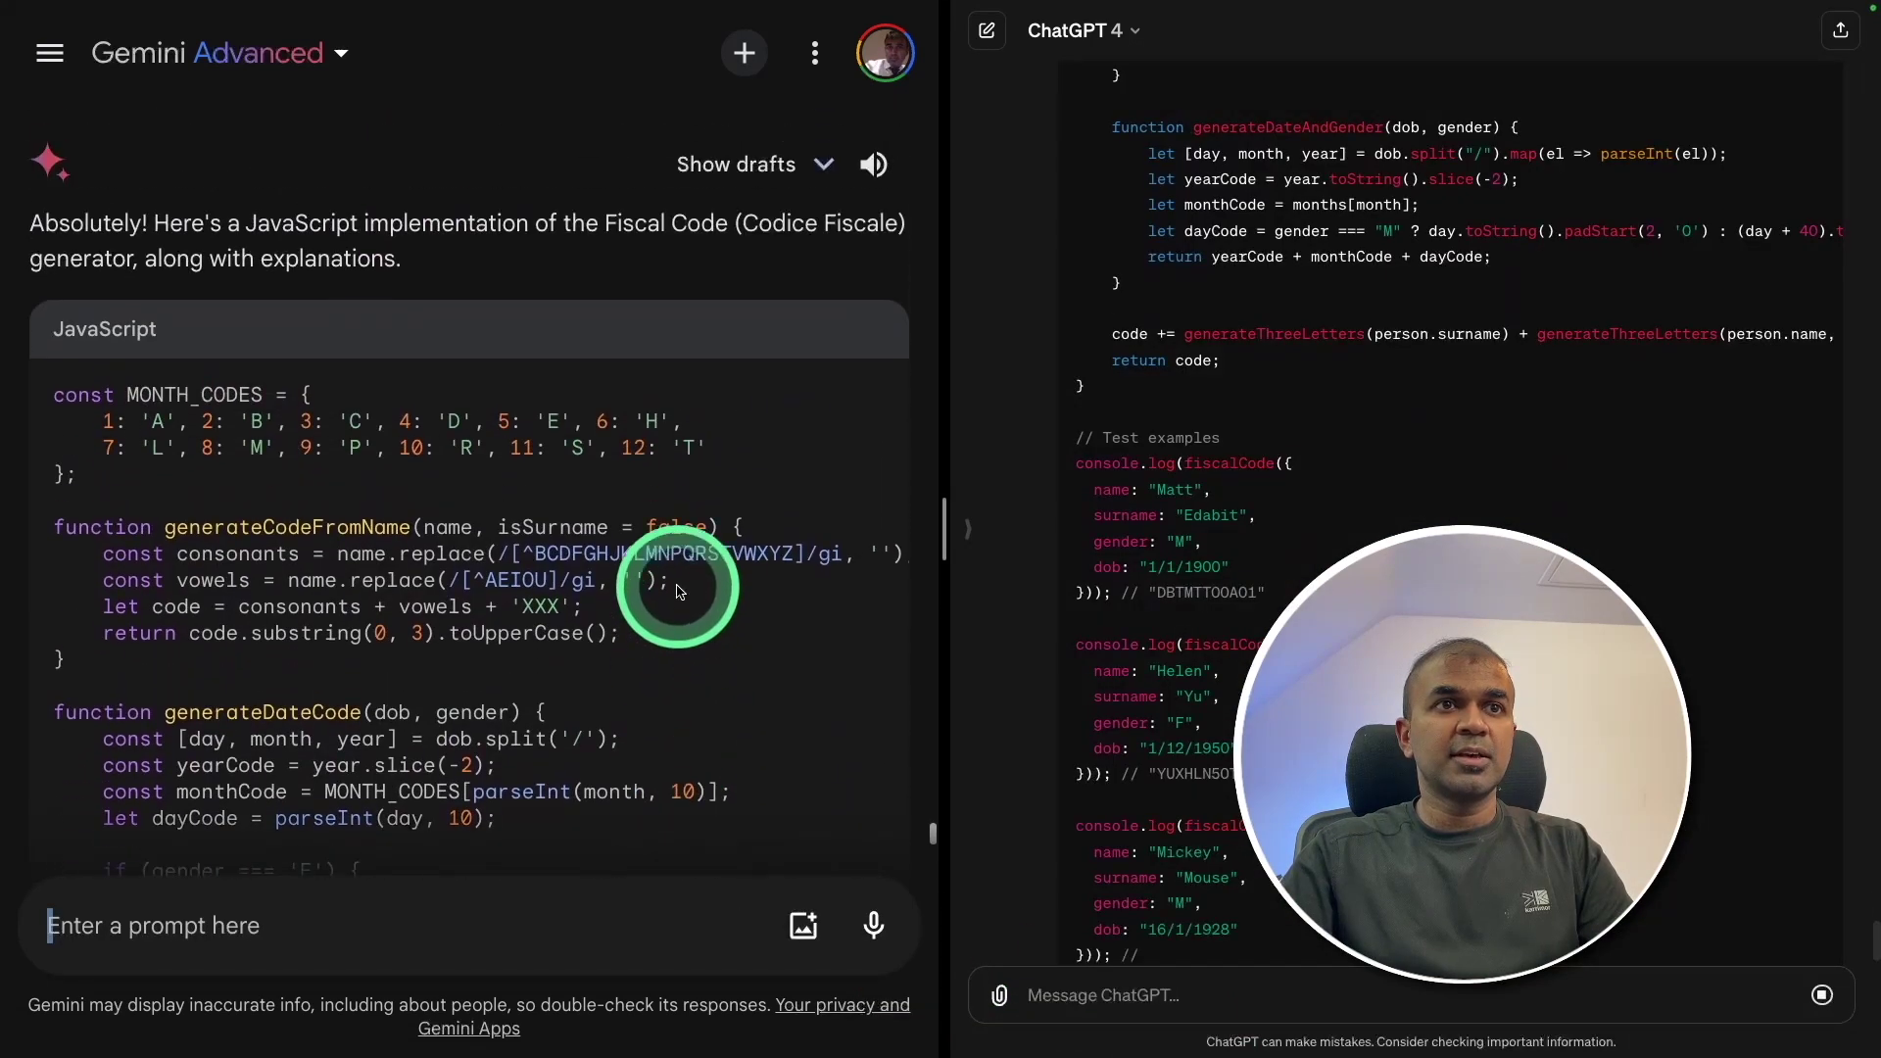
{"action": "left_click_drag", "start_coordinate": [757, 368], "coordinate": [50, 315]}
{"action": "key", "text": "ctrl+Right"}
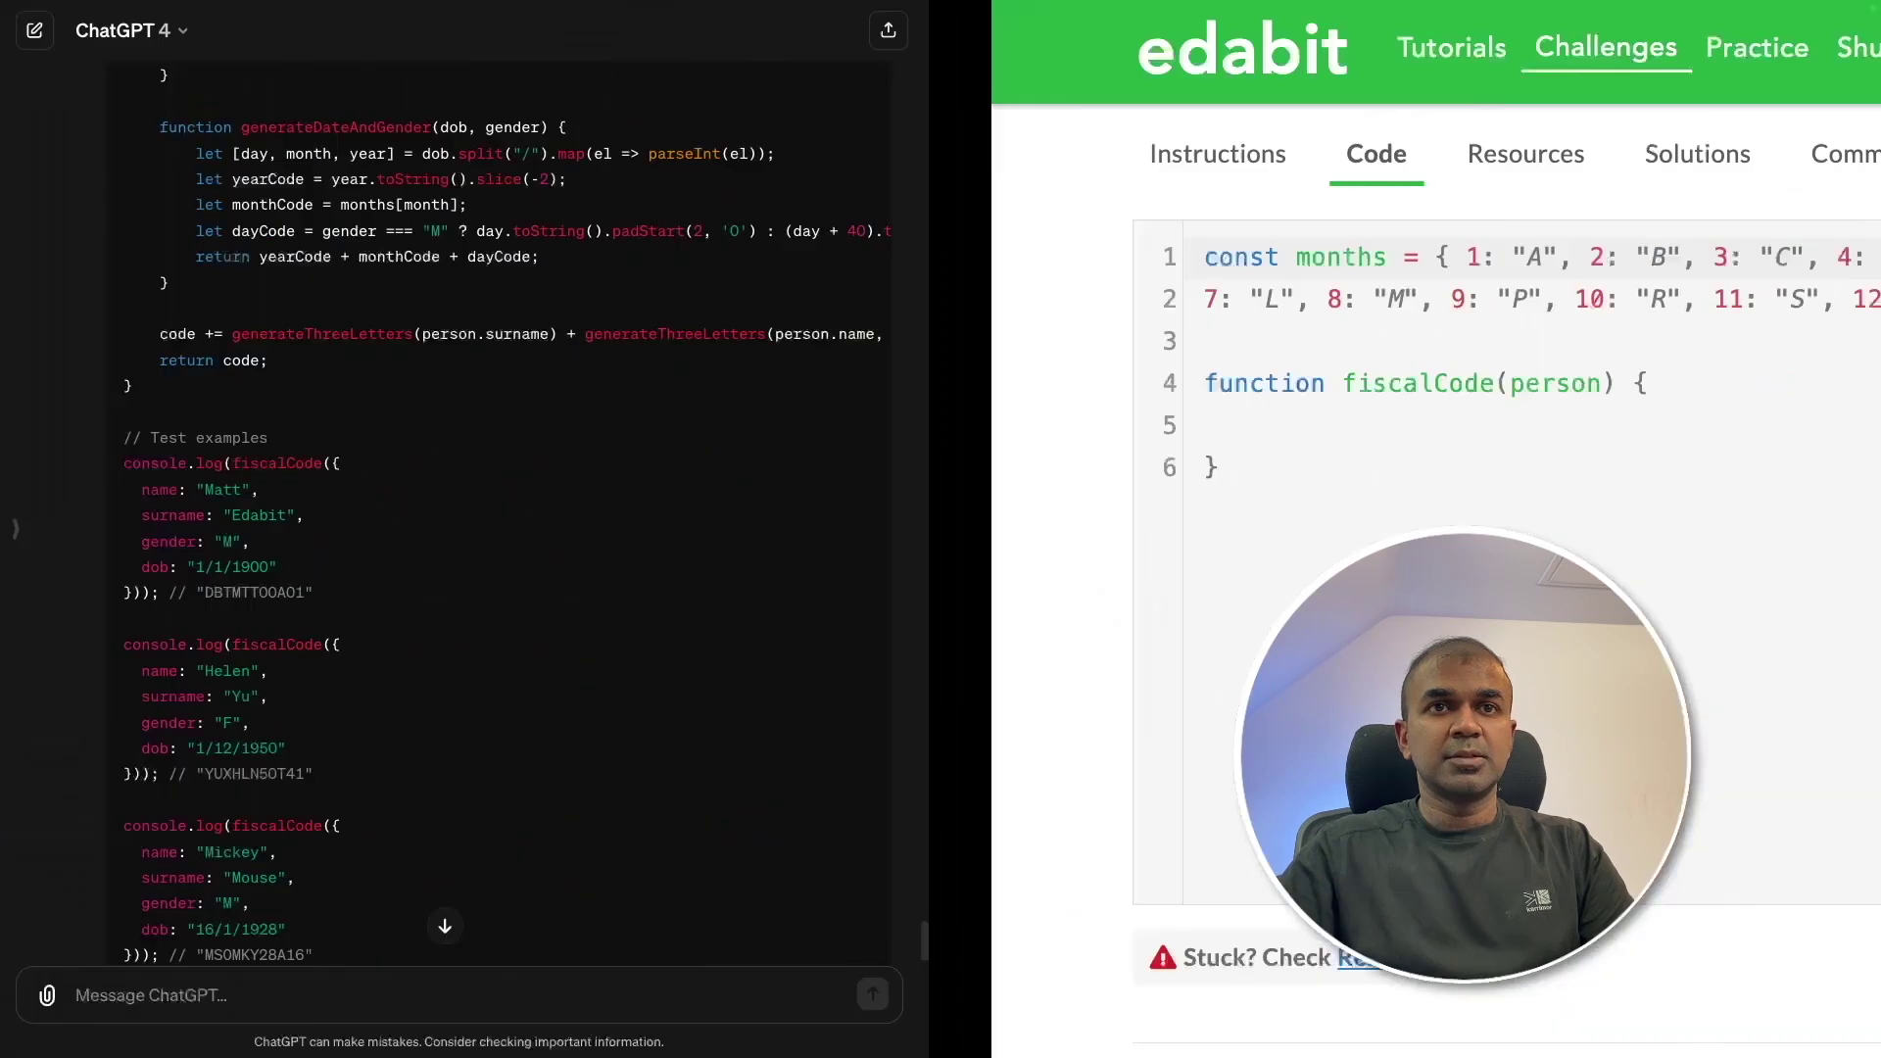
{"action": "left_click", "coordinate": [563, 436]}
- Replace the starter code with ChatGPT's Fiscal Code solution and check it: three pass, two fail
{"action": "left_click", "coordinate": [366, 496]}
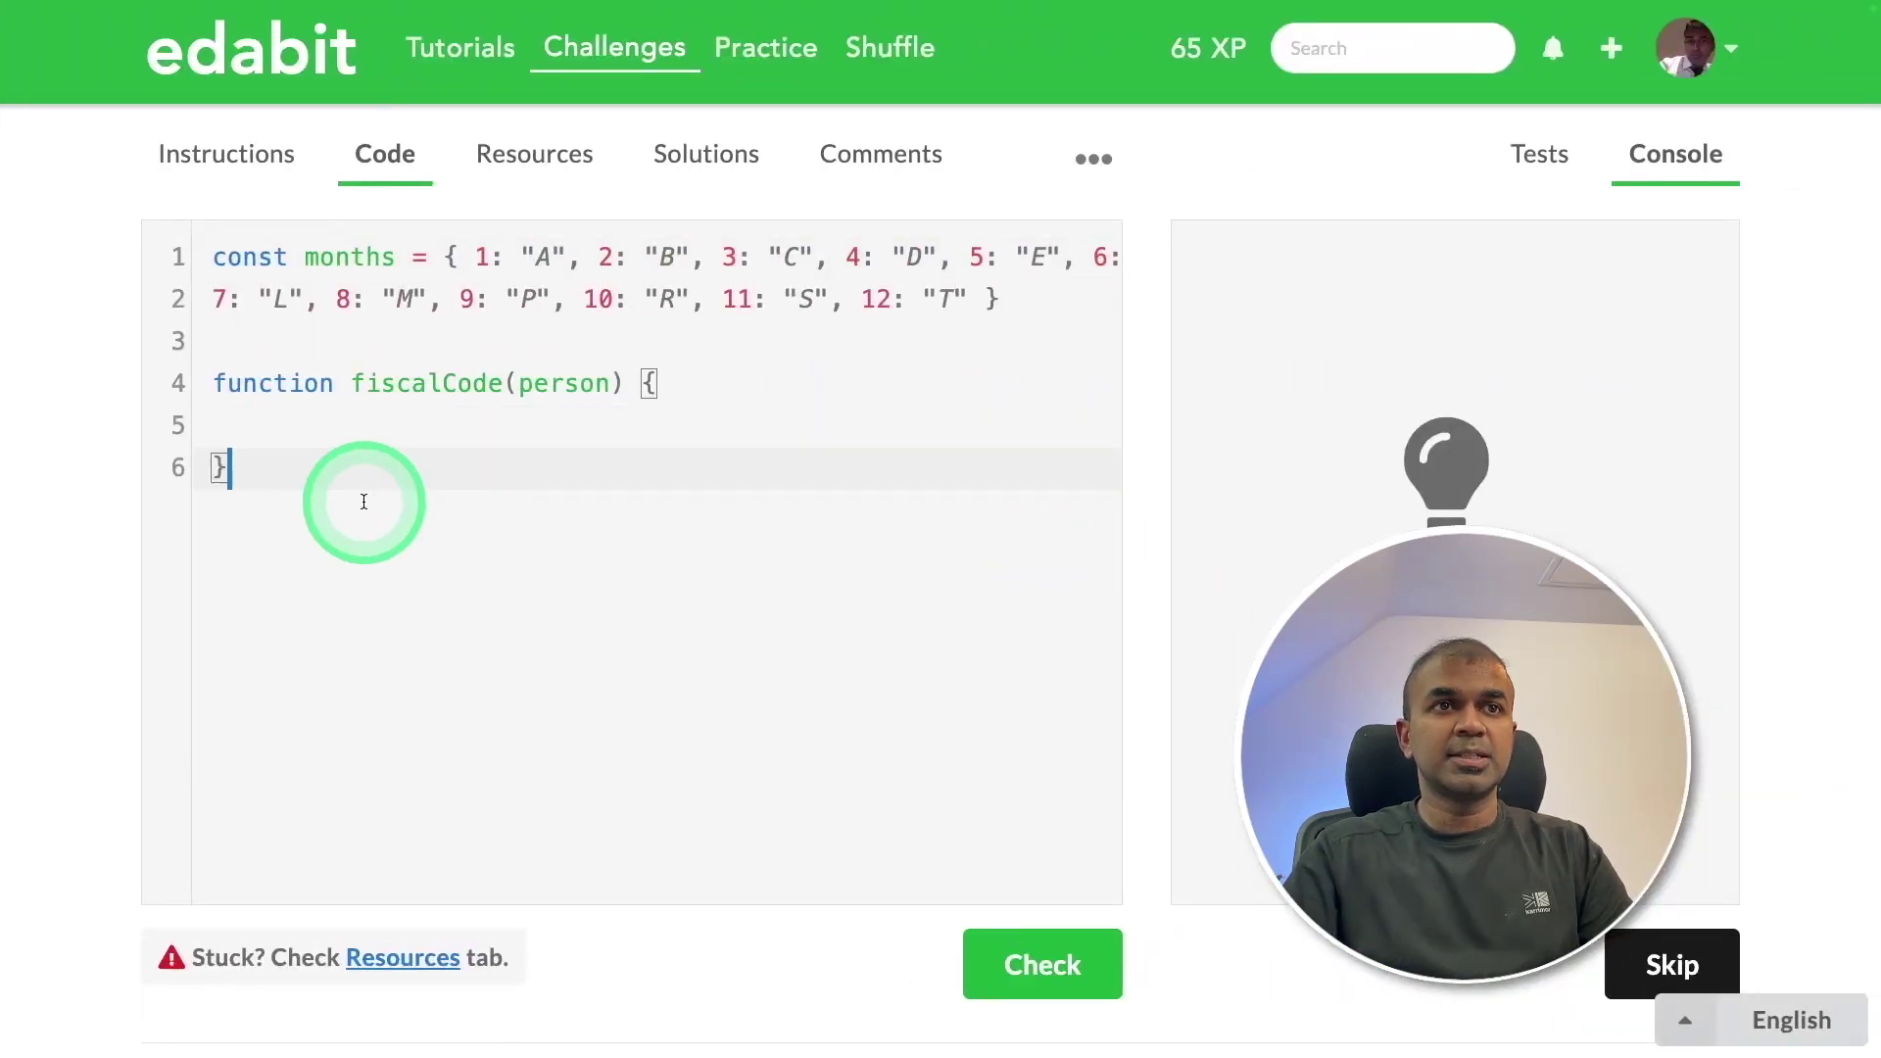
{"action": "key", "text": "ctrl+a"}
{"action": "key", "text": "ctrl+v"}
{"action": "left_click", "coordinate": [1038, 963]}
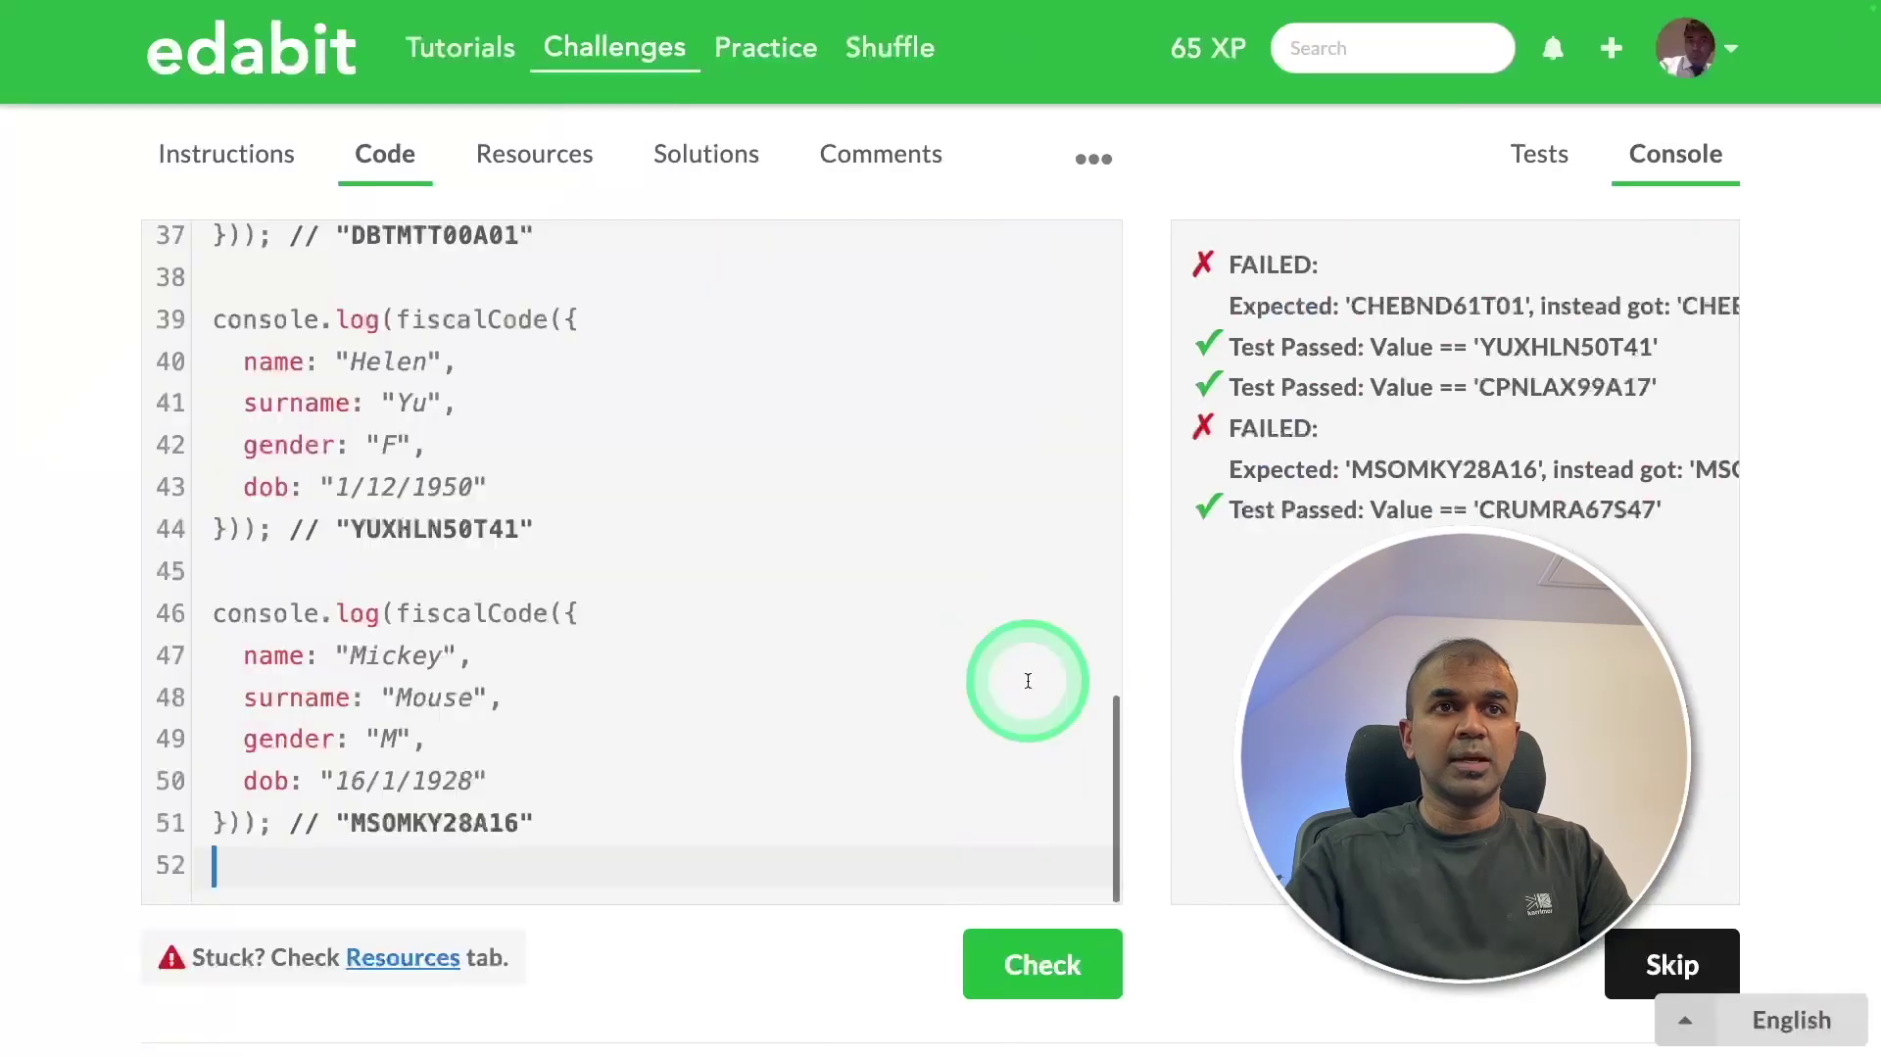
{"action": "left_click", "coordinate": [1048, 960]}
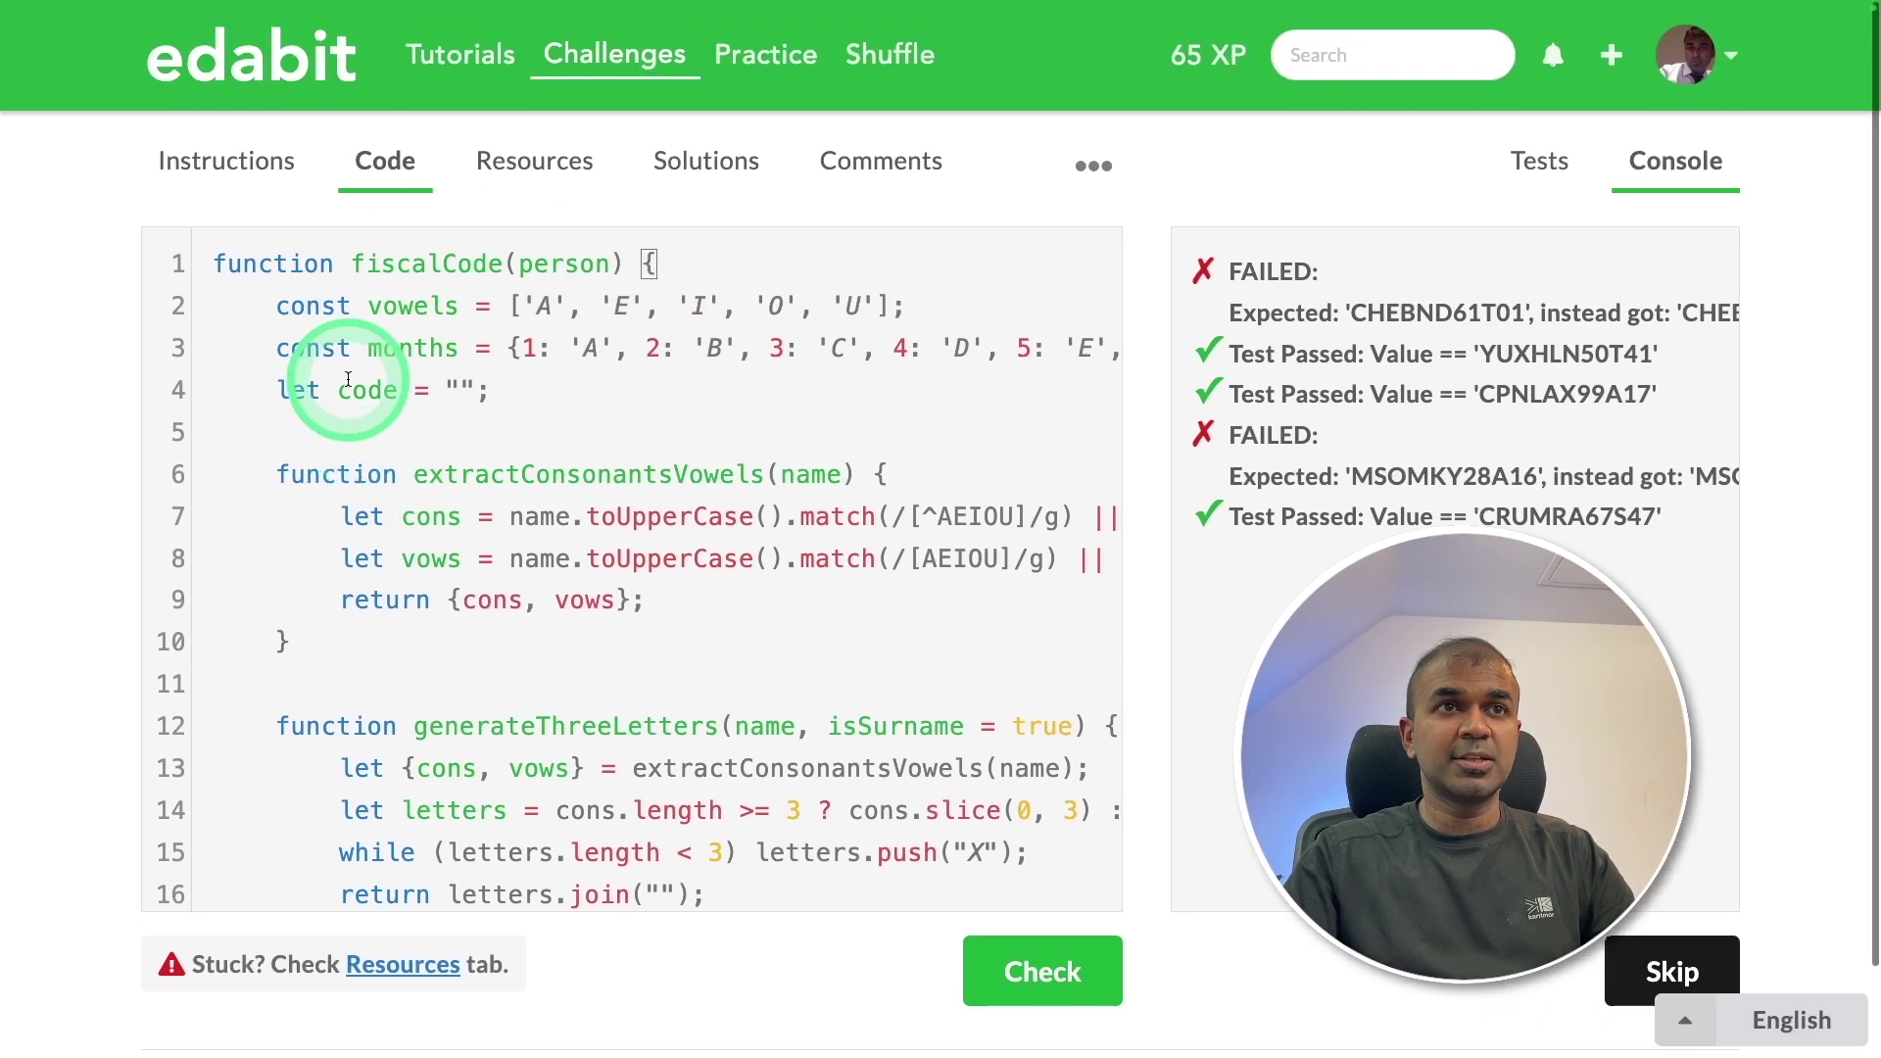
{"action": "scroll", "coordinate": [333, 392], "scroll_direction": "up", "scroll_amount": 2}
- Open Find All Prime Numbers in Decimal Integer from the dashboard and select its text
{"action": "left_click", "coordinate": [275, 85]}
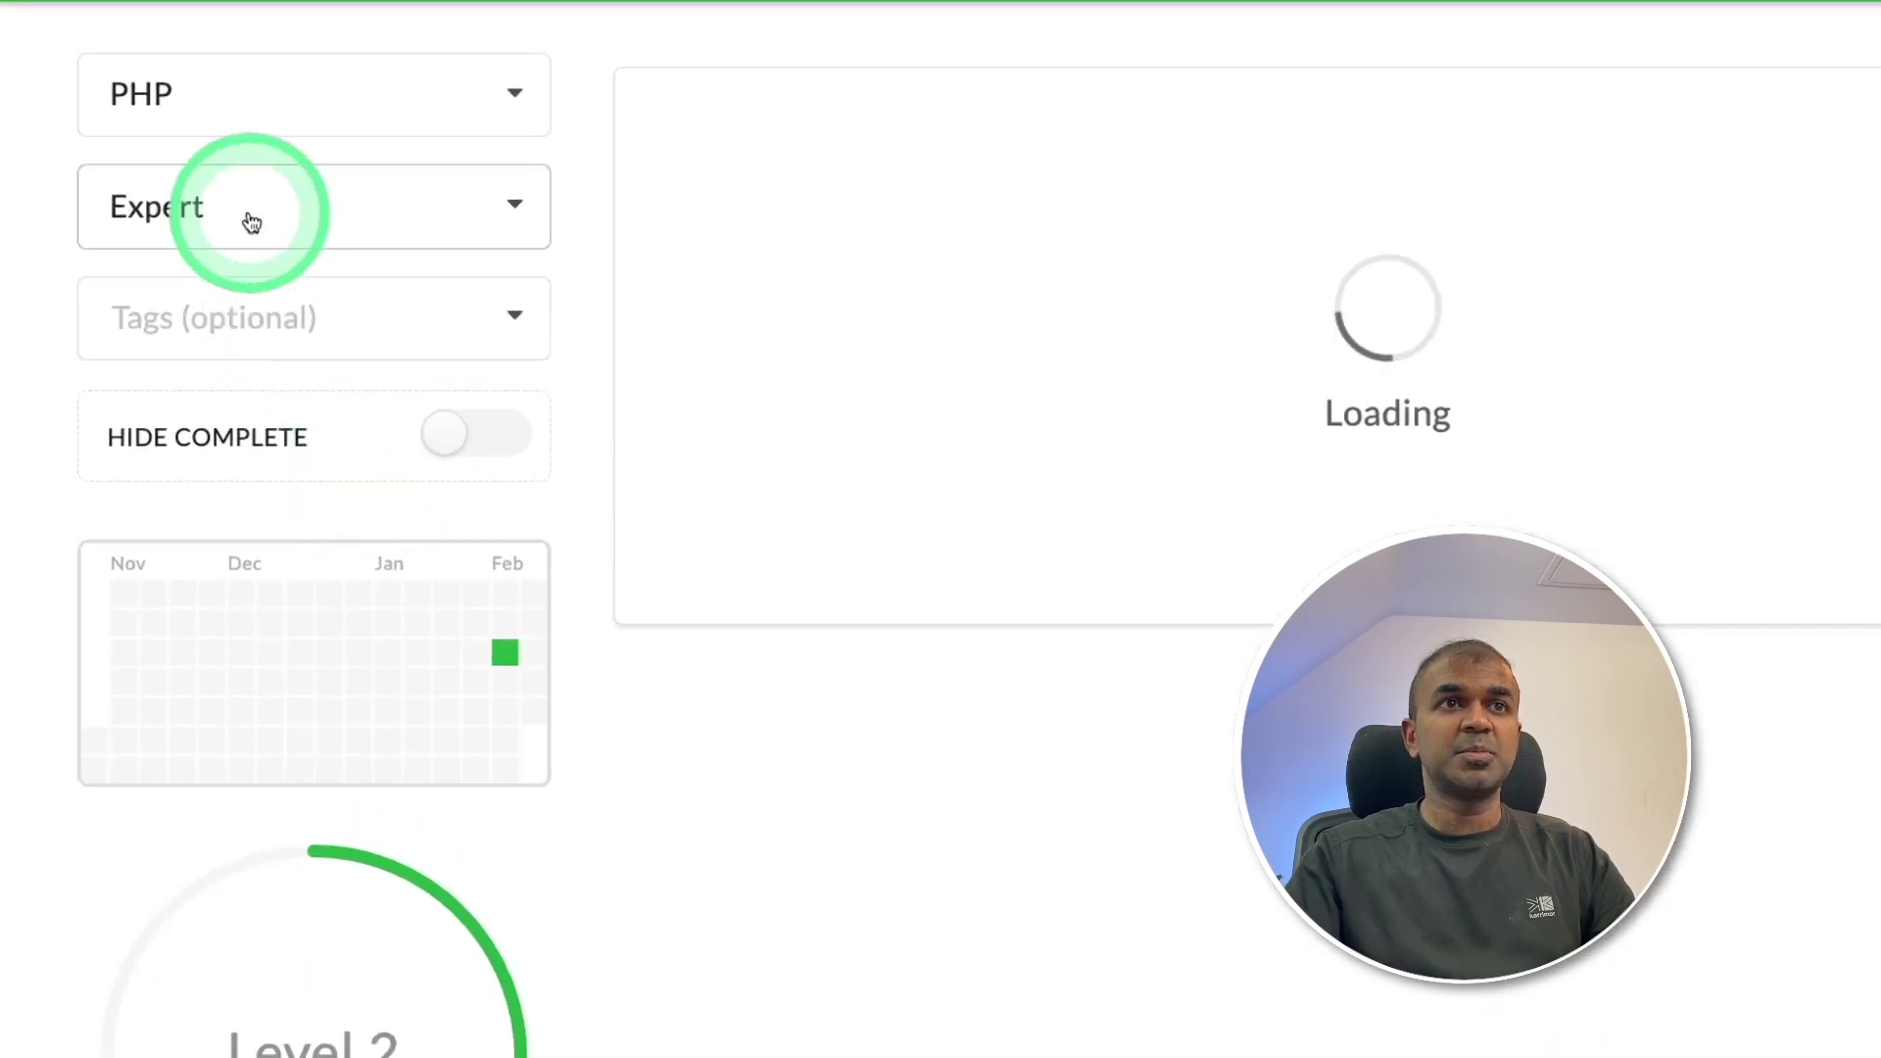
{"action": "left_click", "coordinate": [839, 327]}
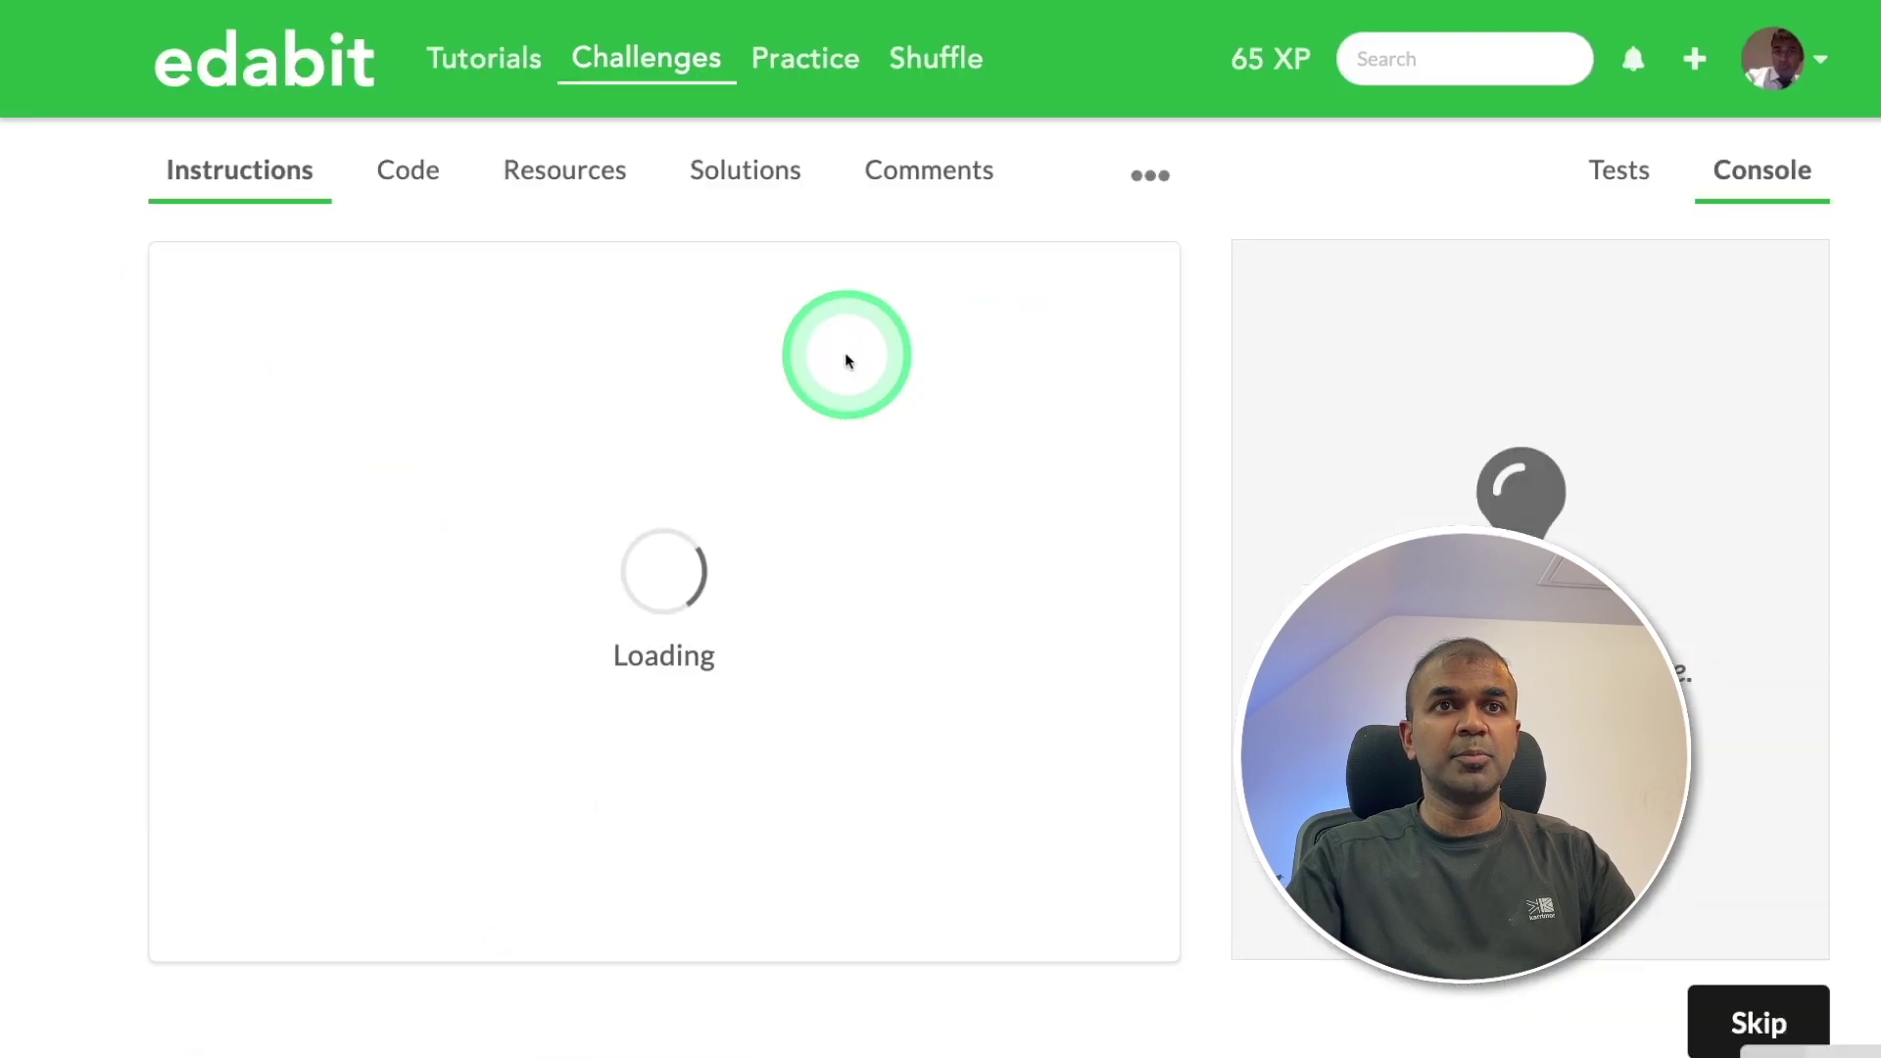
{"action": "left_click_drag", "start_coordinate": [858, 571], "coordinate": [717, 801]}
{"action": "scroll", "coordinate": [558, 790], "scroll_direction": "down", "scroll_amount": 8}
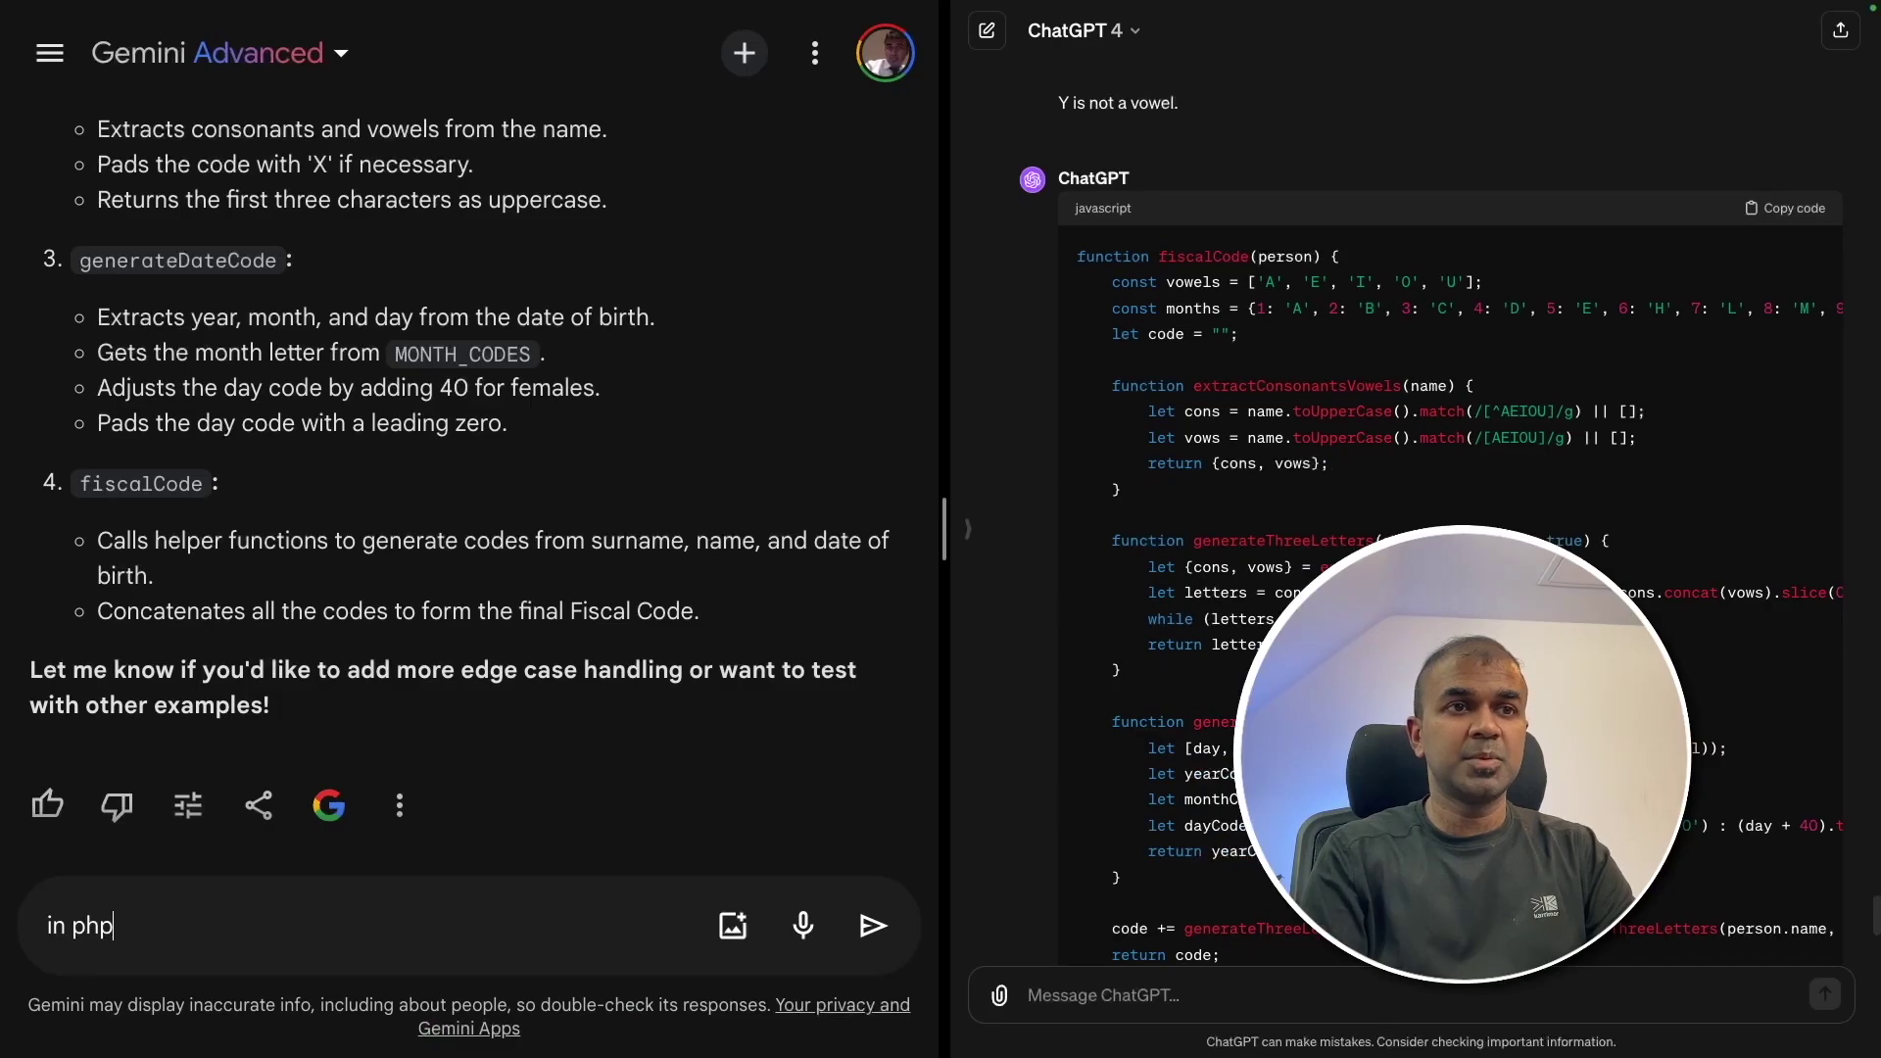
- Send the challenge under 'in php' to both Gemini and ChatGPT
{"action": "key", "text": "shift+Return"}
{"action": "key", "text": "ctrl+v"}
{"action": "key", "text": "Return"}
{"action": "left_click", "coordinate": [1271, 983]}
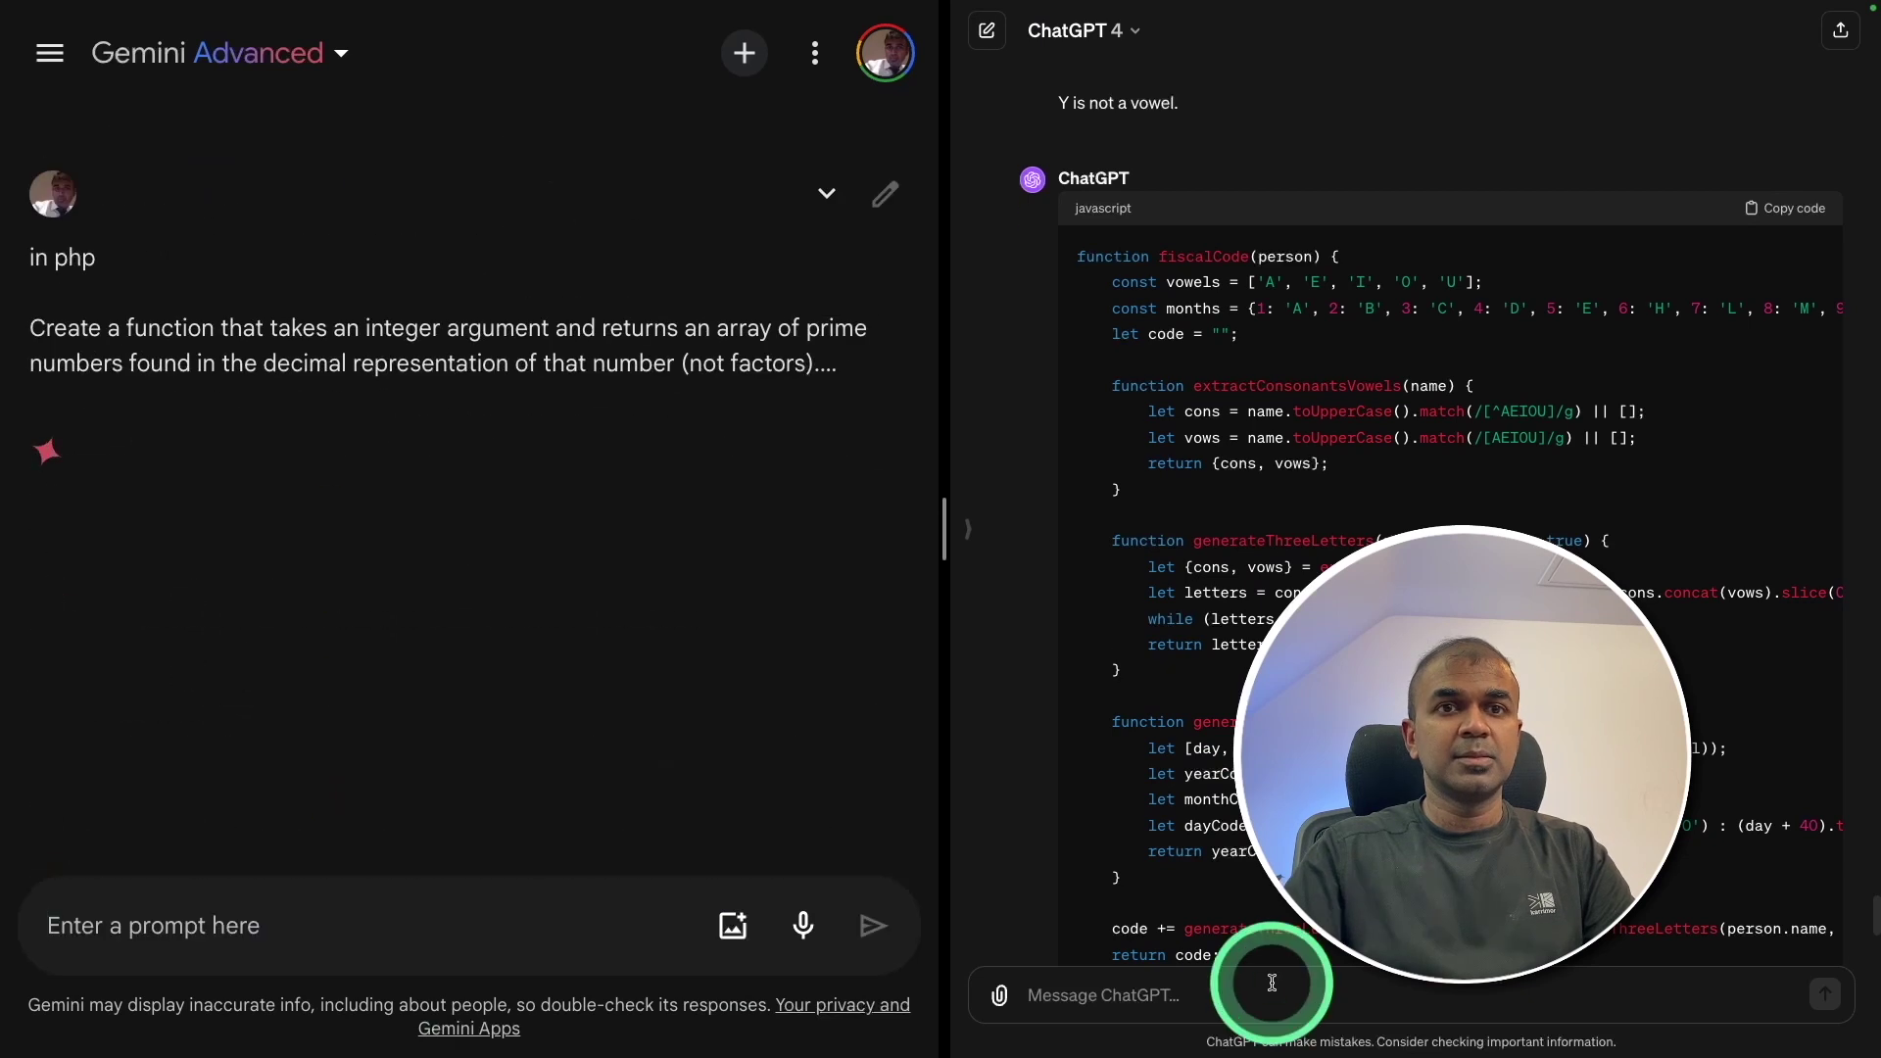
{"action": "left_click", "coordinate": [1260, 997]}
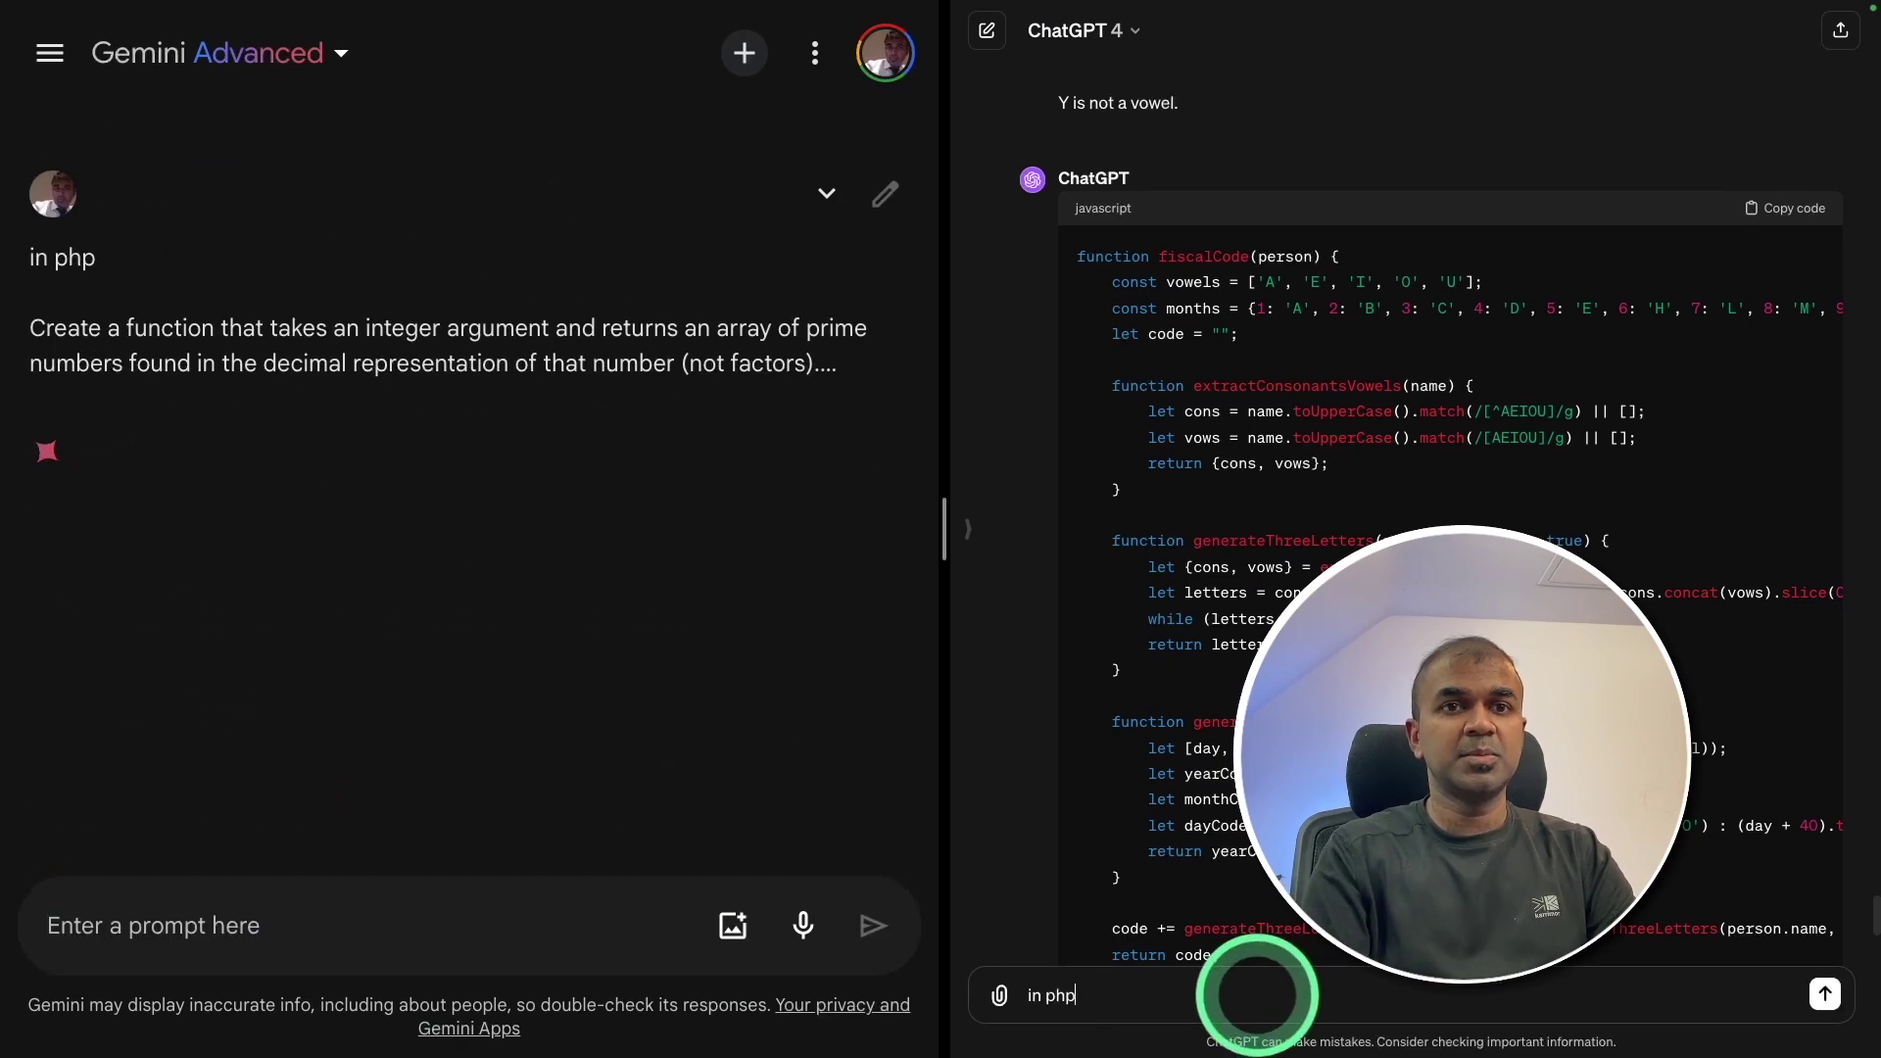
{"action": "type", "text": "in php"}
{"action": "key", "text": "ctrl+v"}
{"action": "key", "text": "Return"}
- Select Gemini's PHP extractPrimes code answer
{"action": "left_click", "coordinate": [124, 486]}
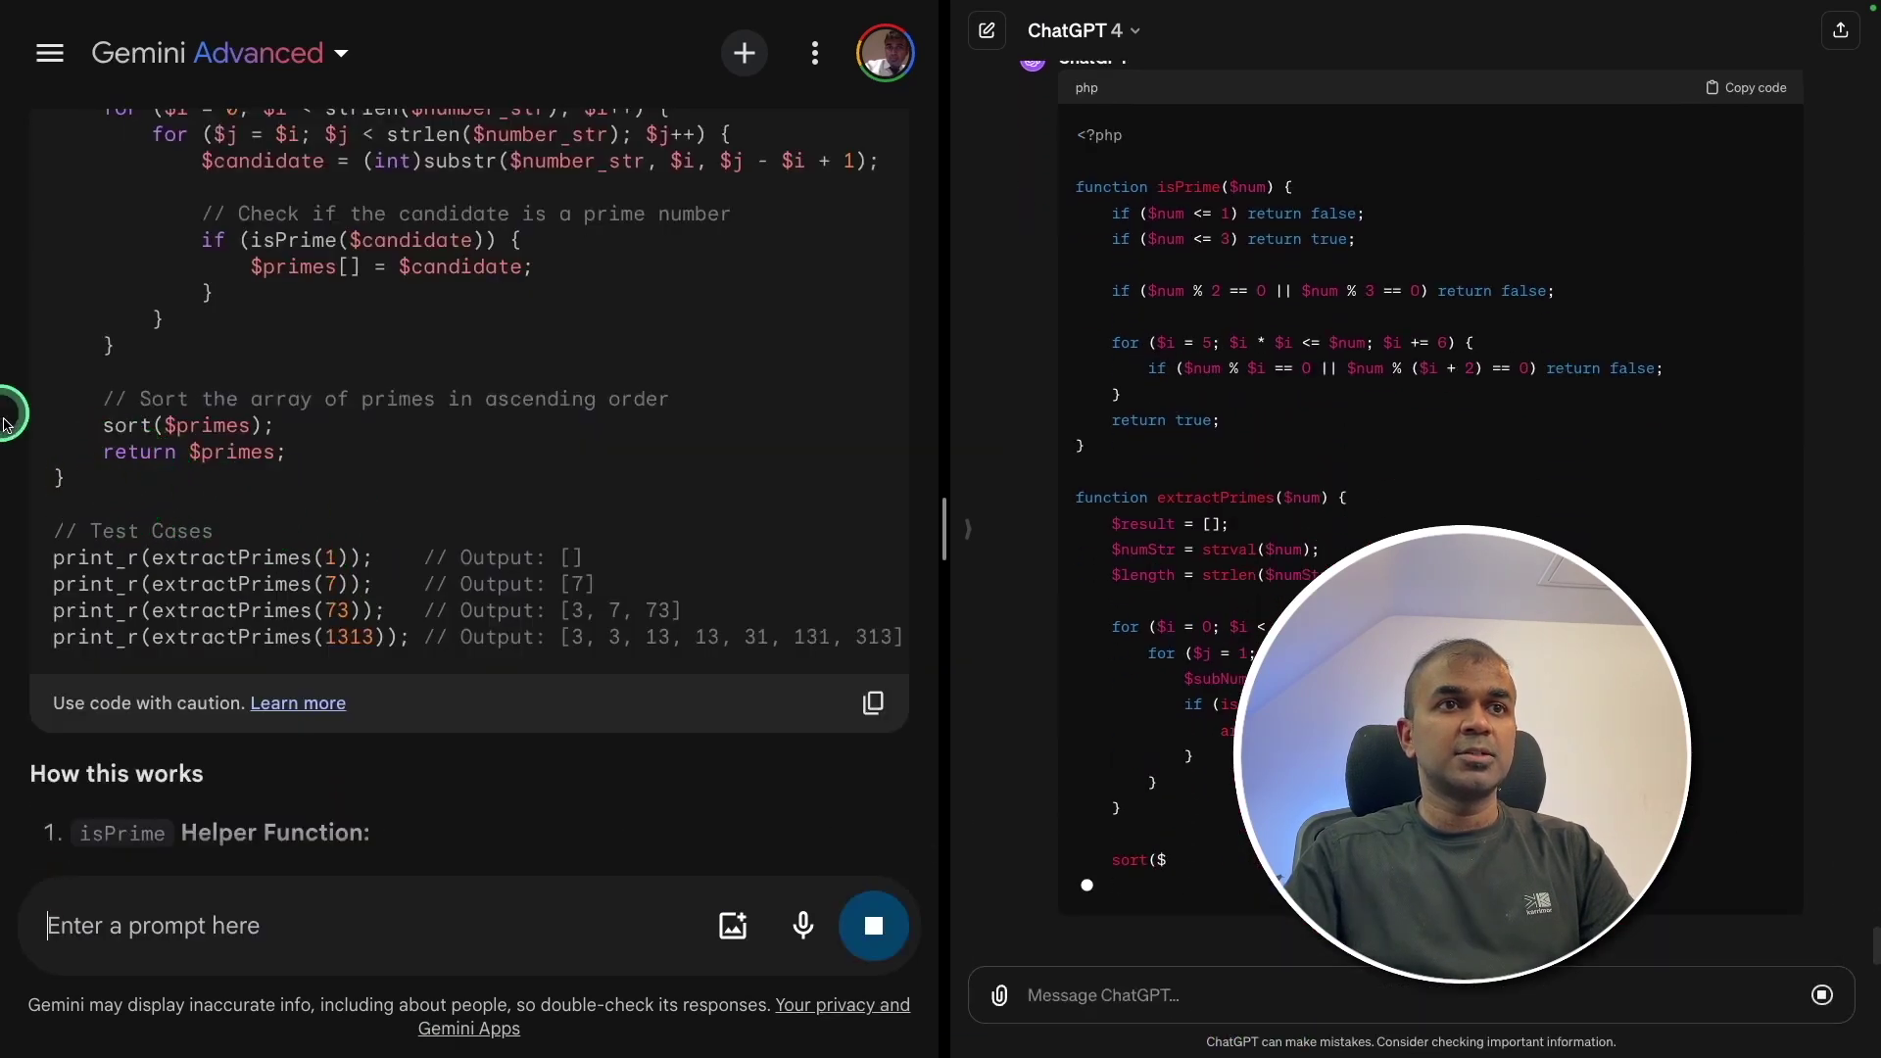
{"action": "left_click", "coordinate": [106, 410]}
{"action": "left_click_drag", "start_coordinate": [106, 410], "coordinate": [77, 270]}
{"action": "scroll", "coordinate": [85, 420], "scroll_direction": "up", "scroll_amount": 6}
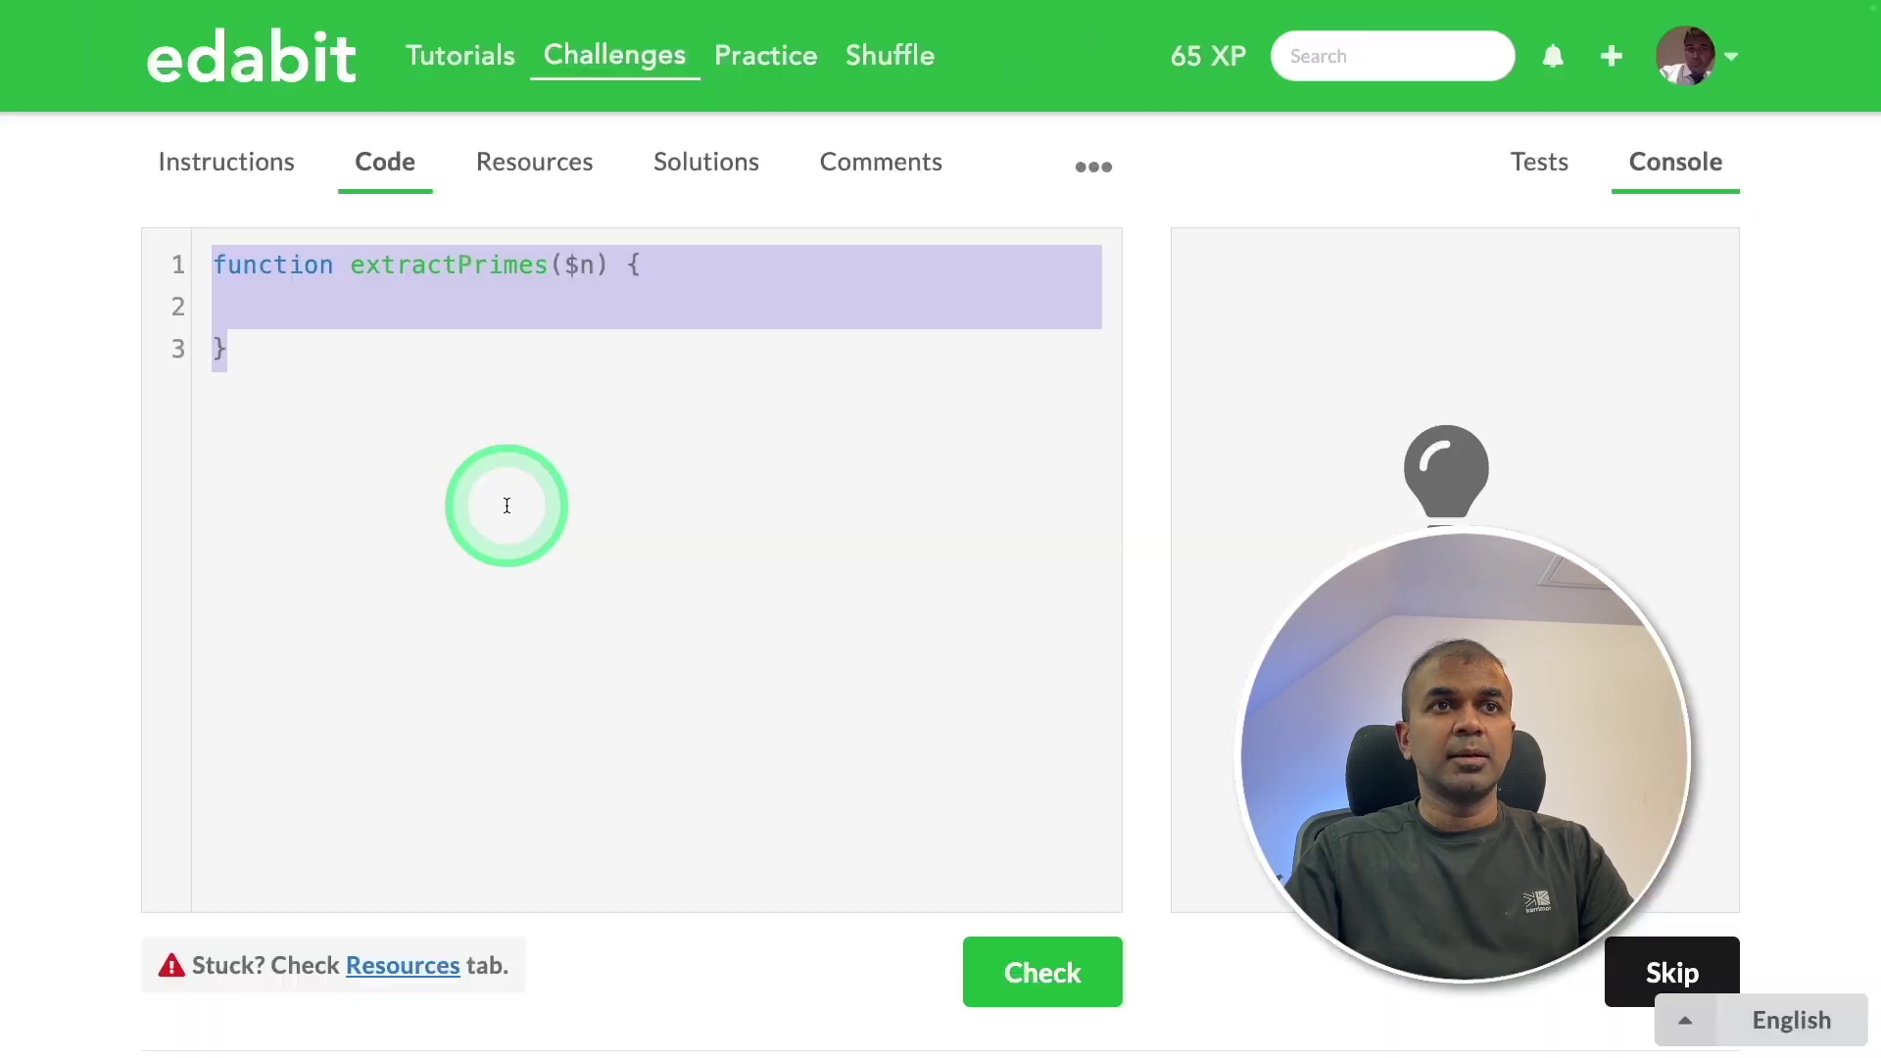
- Paste Gemini's PHP code, then its corrected version, and check each; both fail
{"action": "type", "text": "function extractPrimes($number) {     $primes = [];      // Function to check if a number is prime     function isPrime($num) {         if ($num <= 1) {             return false;         }         for ($i = 2; $i <= sqrt($num); $i++) {             if ($num % $i == 0) {                 return false;             }         }         return true;     }      // Convert the number to a string and iterate over substrings     $number_str = (string)$number;     for ($i = 0; $i < strlen($number_str); $i++) {         for ($j = $i; $j < strlen($number_str); $j++) {             $candidate = (int)substr($number_str, $i, $j - $i + 1);              // Check if the candidate is a prime number             if (isPrime($candidate)) {                 $primes[] = $candidate;             }         }     }      // Sort the array of primes in ascending order     sort($primes);     return $primes; }"}
{"action": "scroll", "coordinate": [588, 584], "scroll_direction": "up", "scroll_amount": 6}
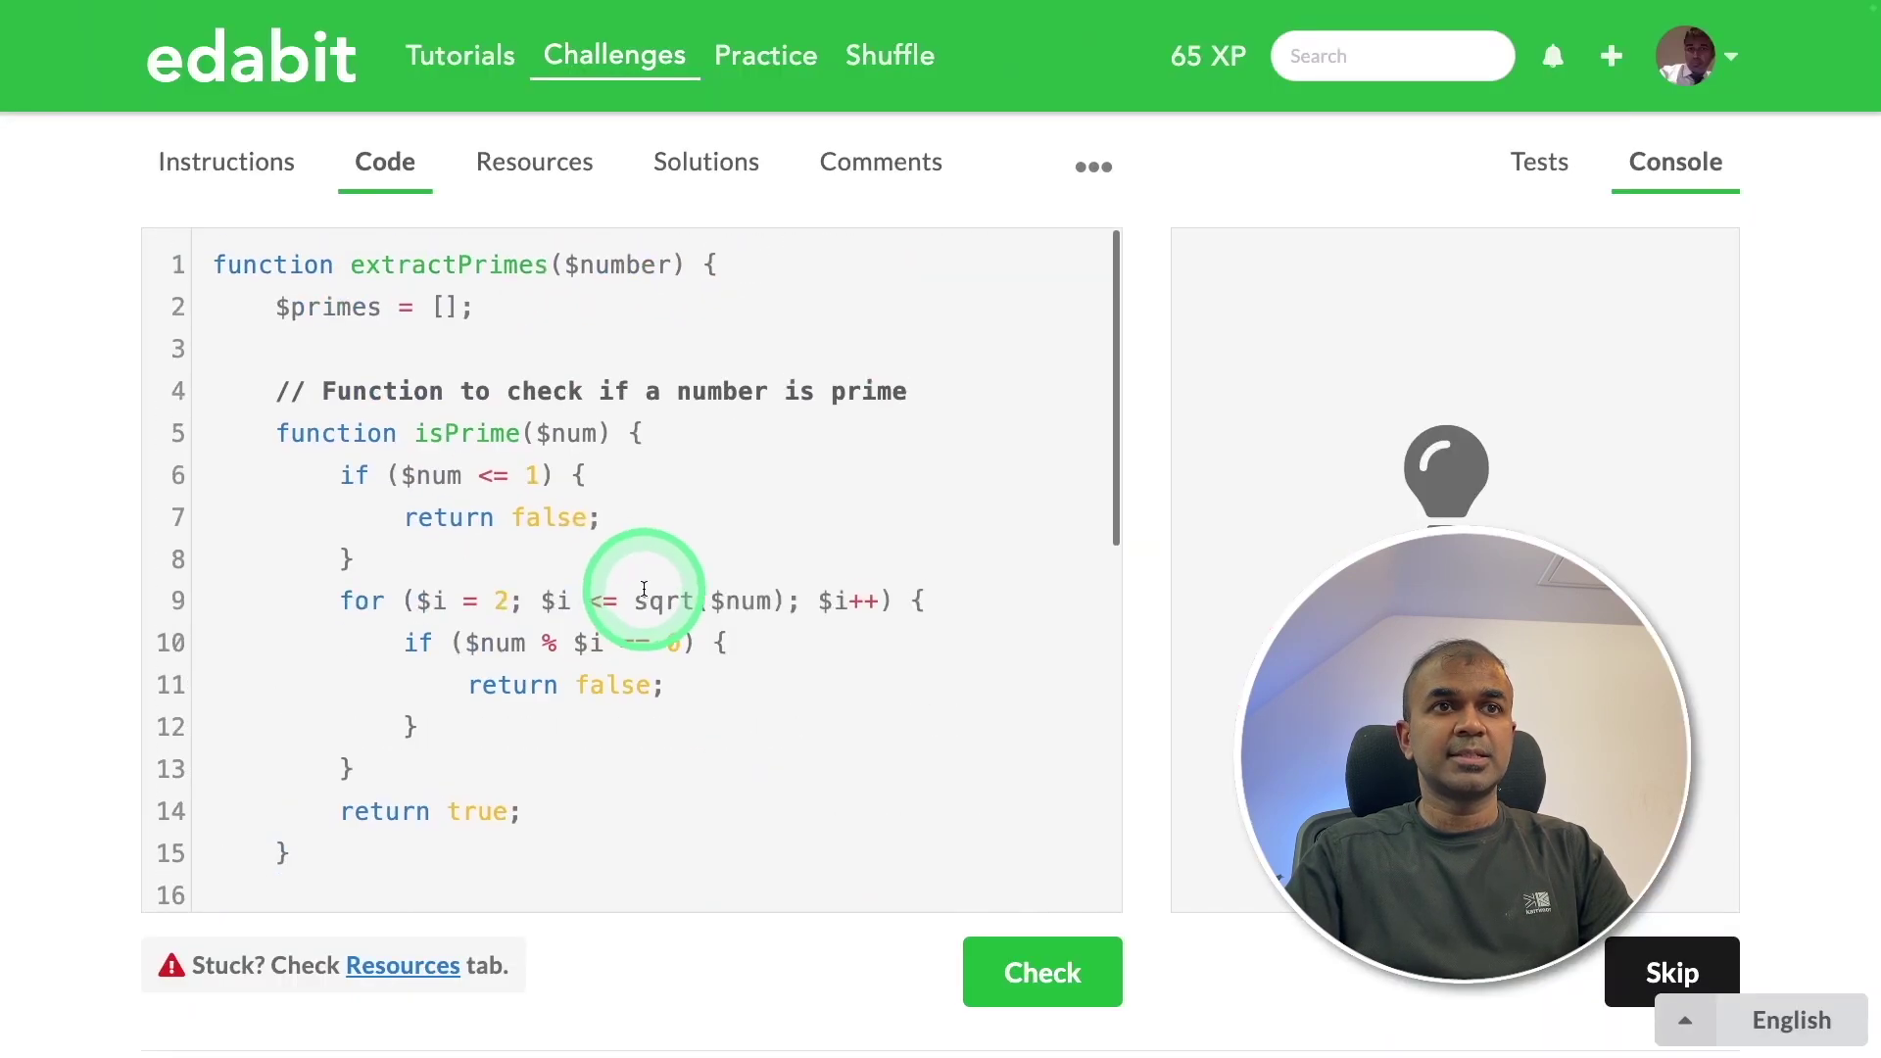
{"action": "left_click", "coordinate": [1046, 985]}
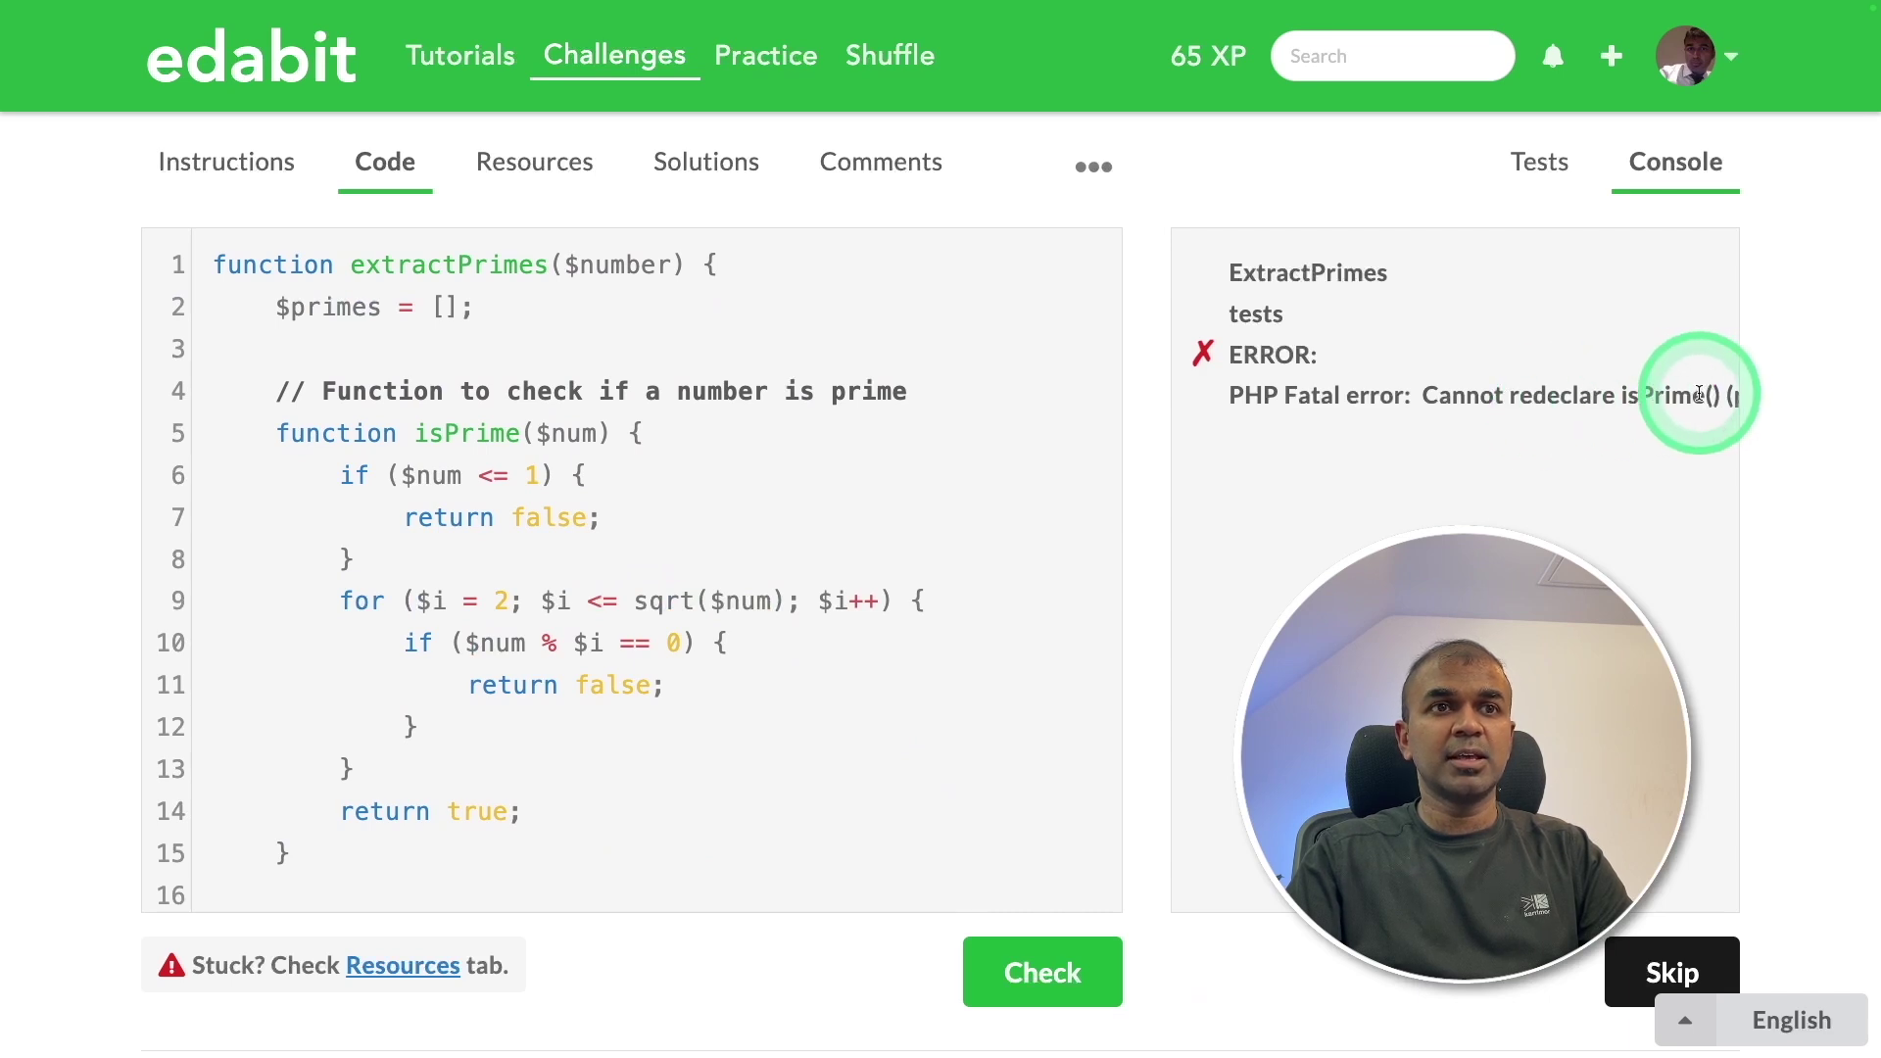
{"action": "scroll", "coordinate": [608, 588], "scroll_direction": "down", "scroll_amount": 2}
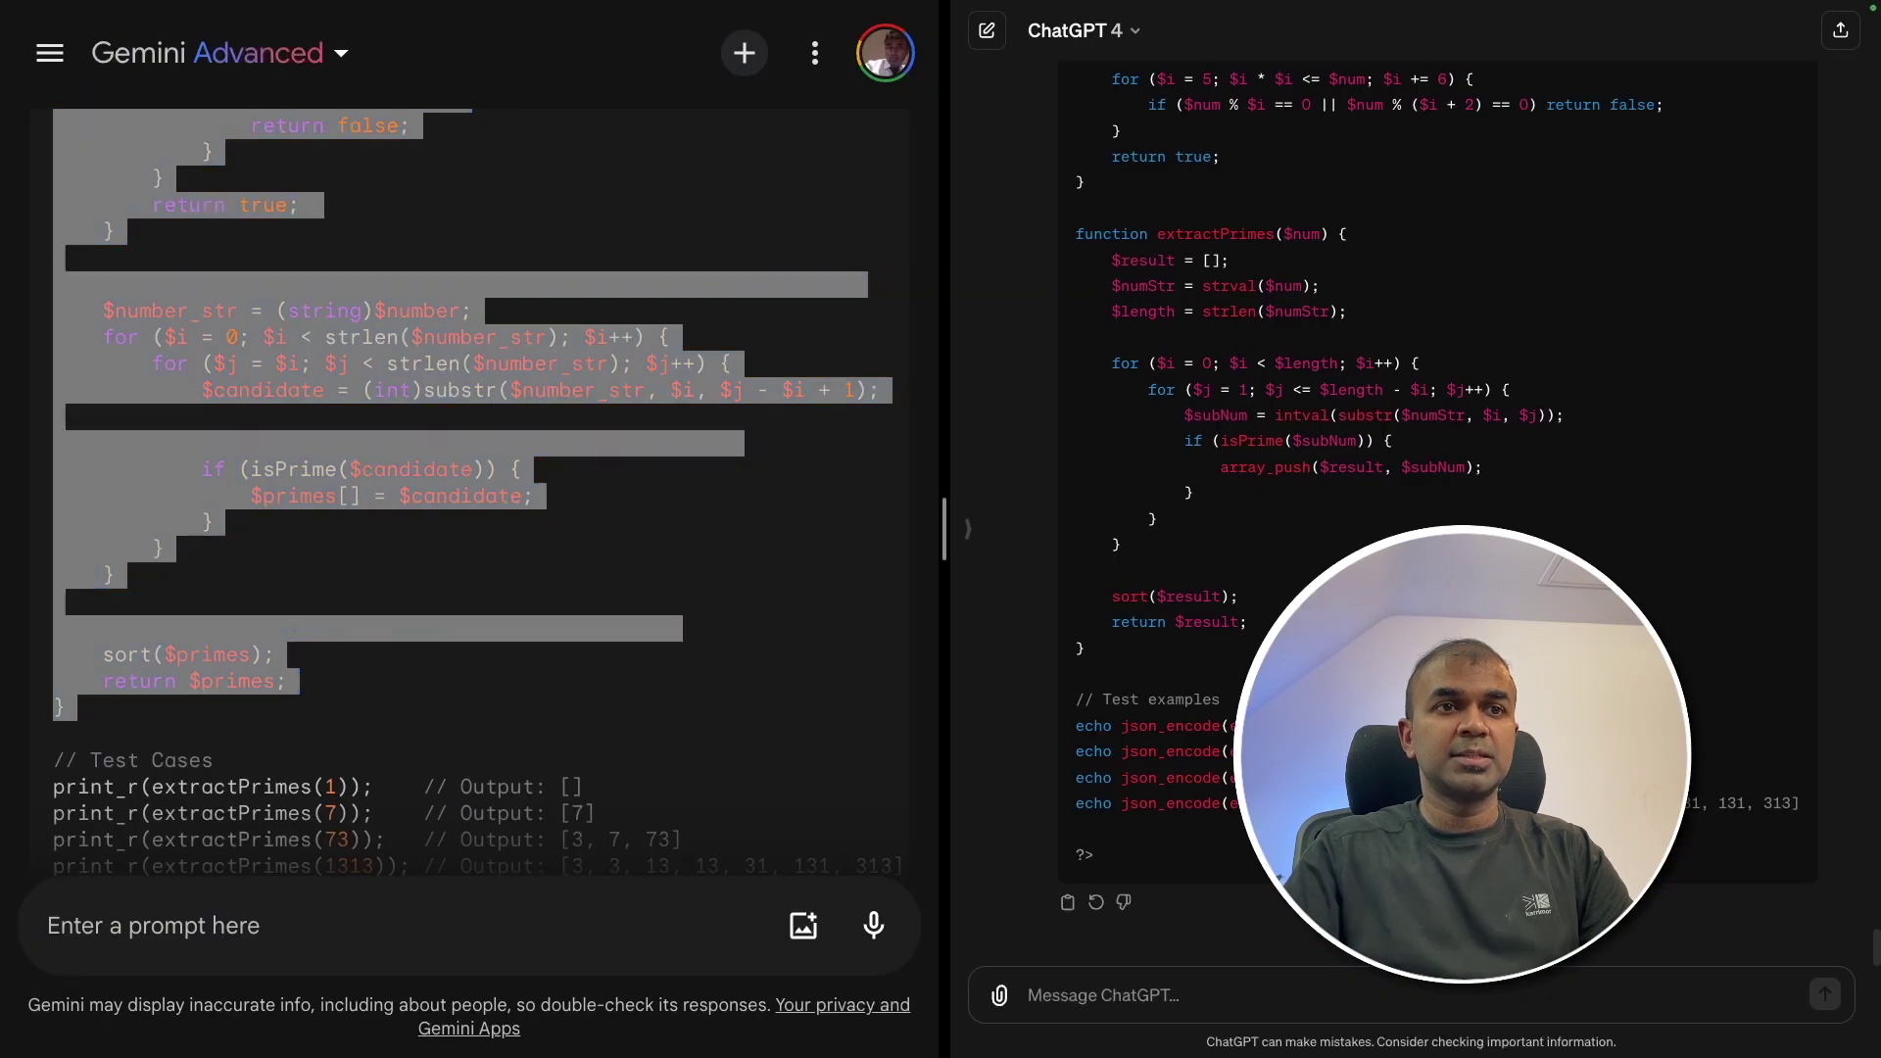
{"action": "scroll", "coordinate": [63, 587], "scroll_direction": "up", "scroll_amount": 6}
{"action": "left_click_drag", "start_coordinate": [188, 485], "coordinate": [101, 568]}
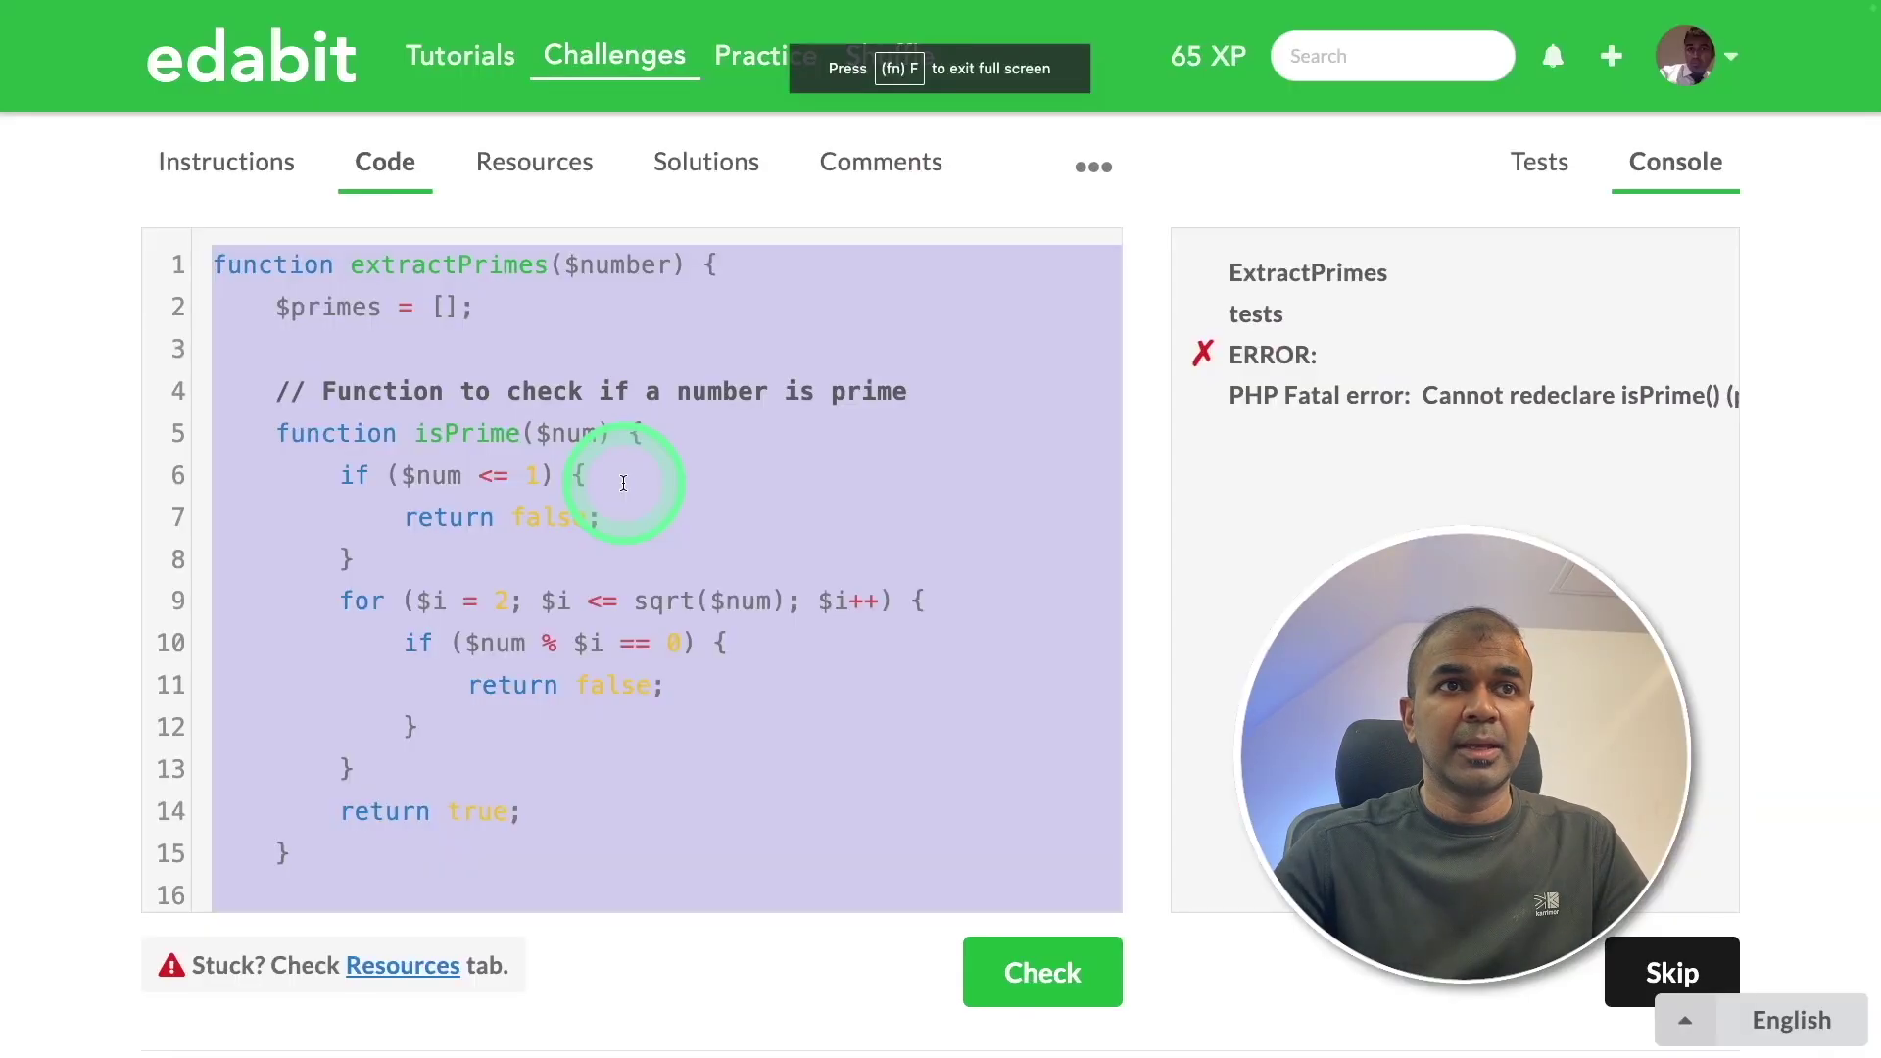
{"action": "key", "text": "ctrl+v"}
{"action": "left_click", "coordinate": [990, 969]}
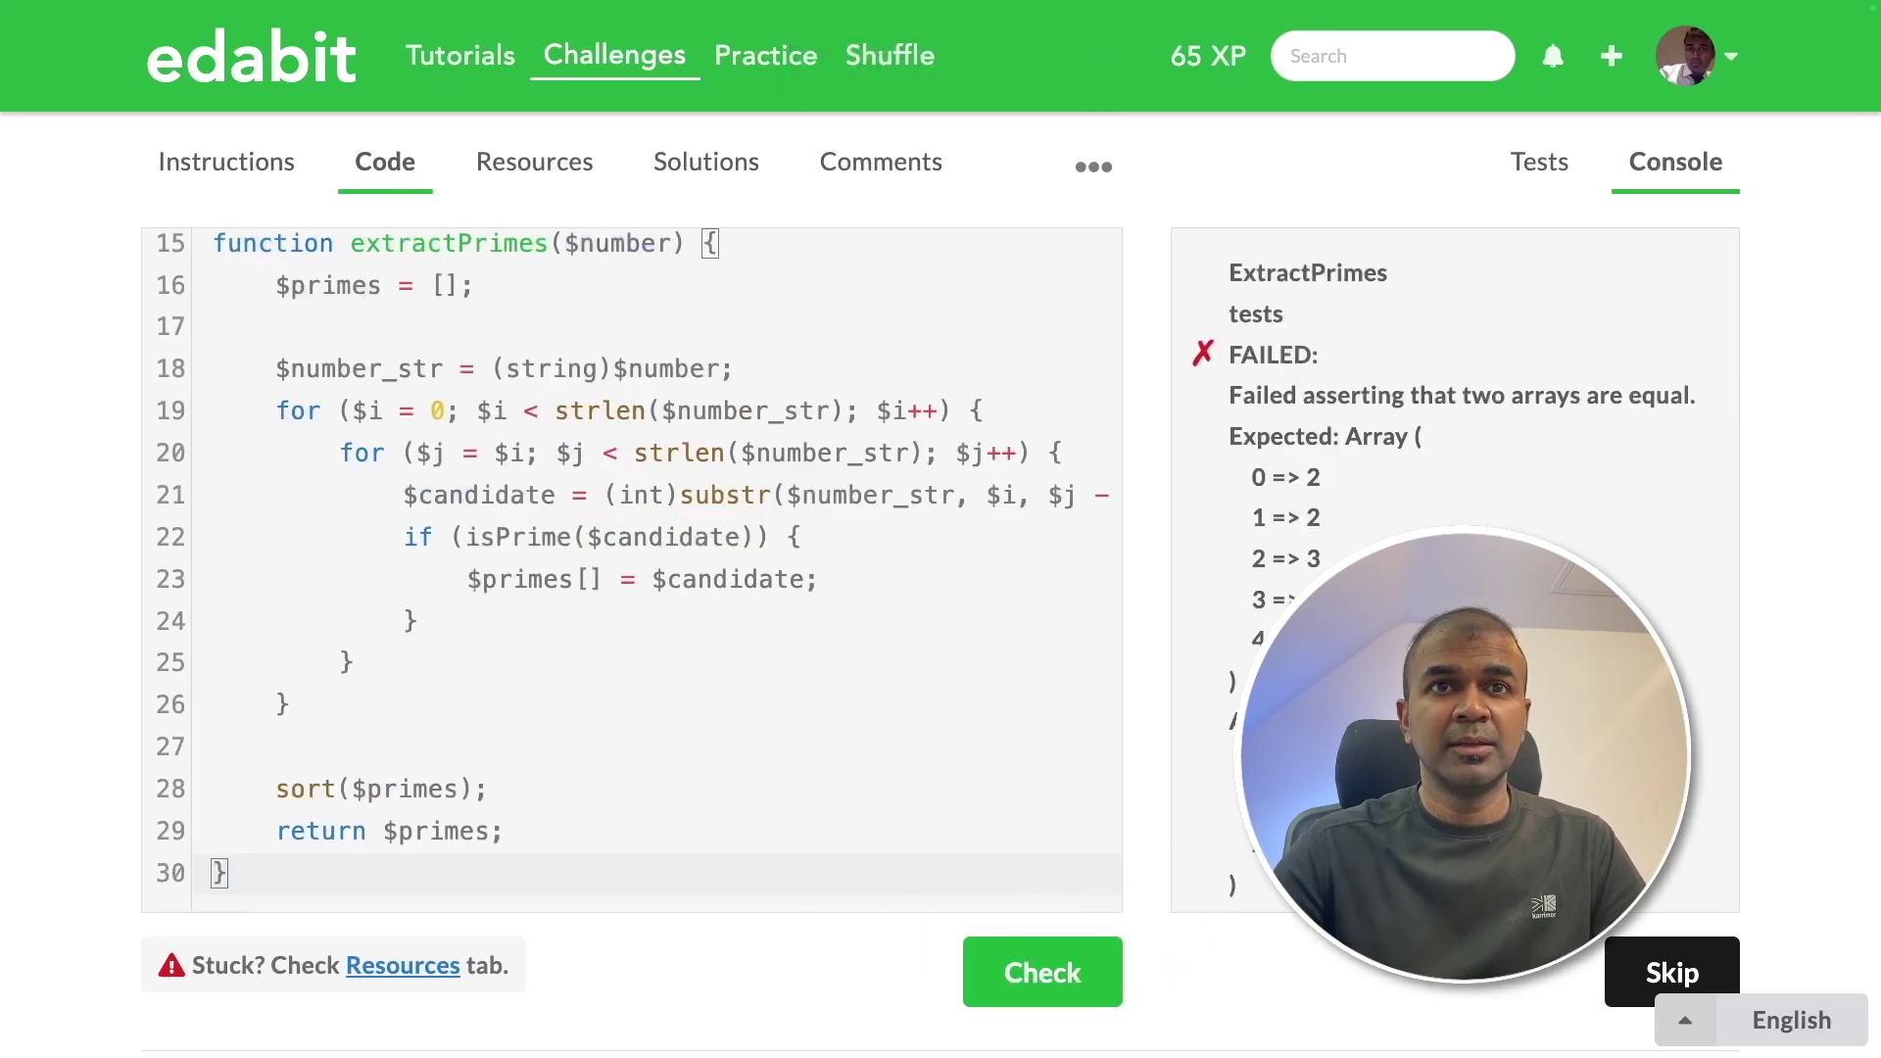
- Check ChatGPT's PHP code, which also fails, and review the challenge instructions
{"action": "scroll", "coordinate": [1455, 568], "scroll_direction": "down", "scroll_amount": 1}
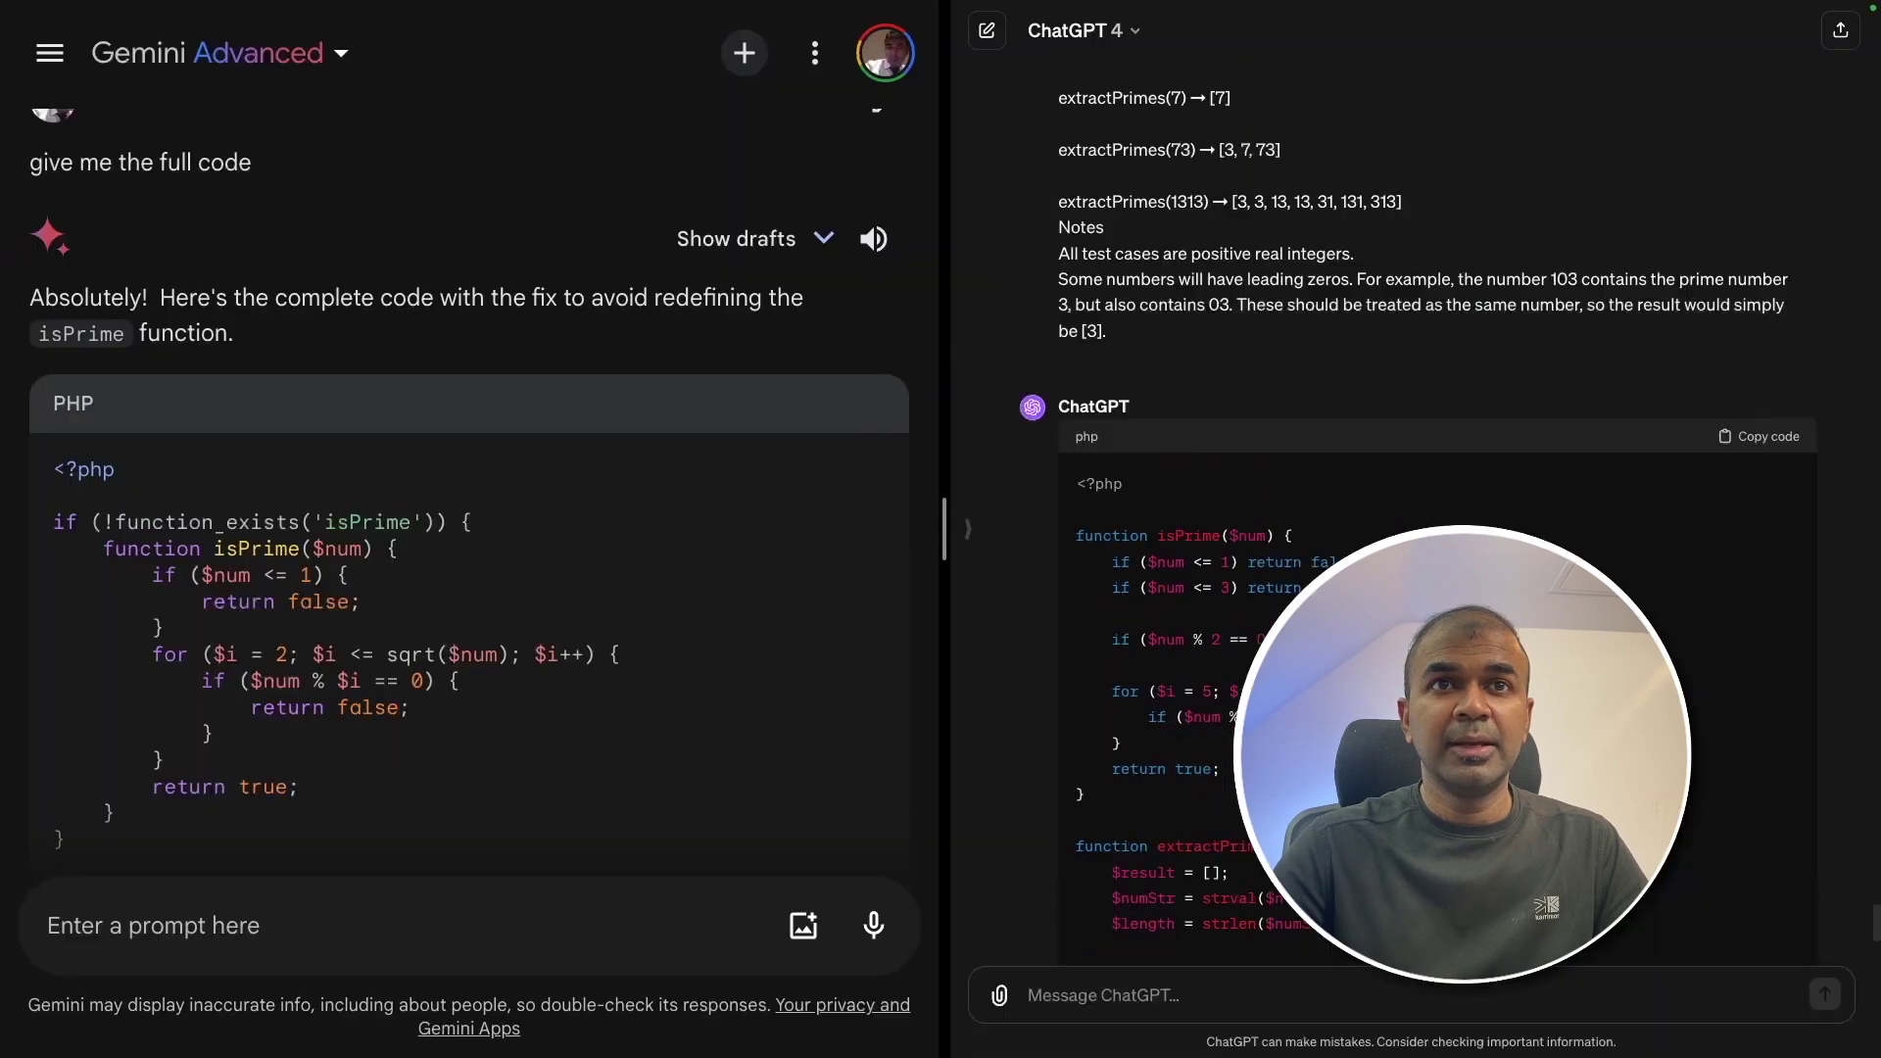
{"action": "scroll", "coordinate": [1543, 404], "scroll_direction": "up", "scroll_amount": 5}
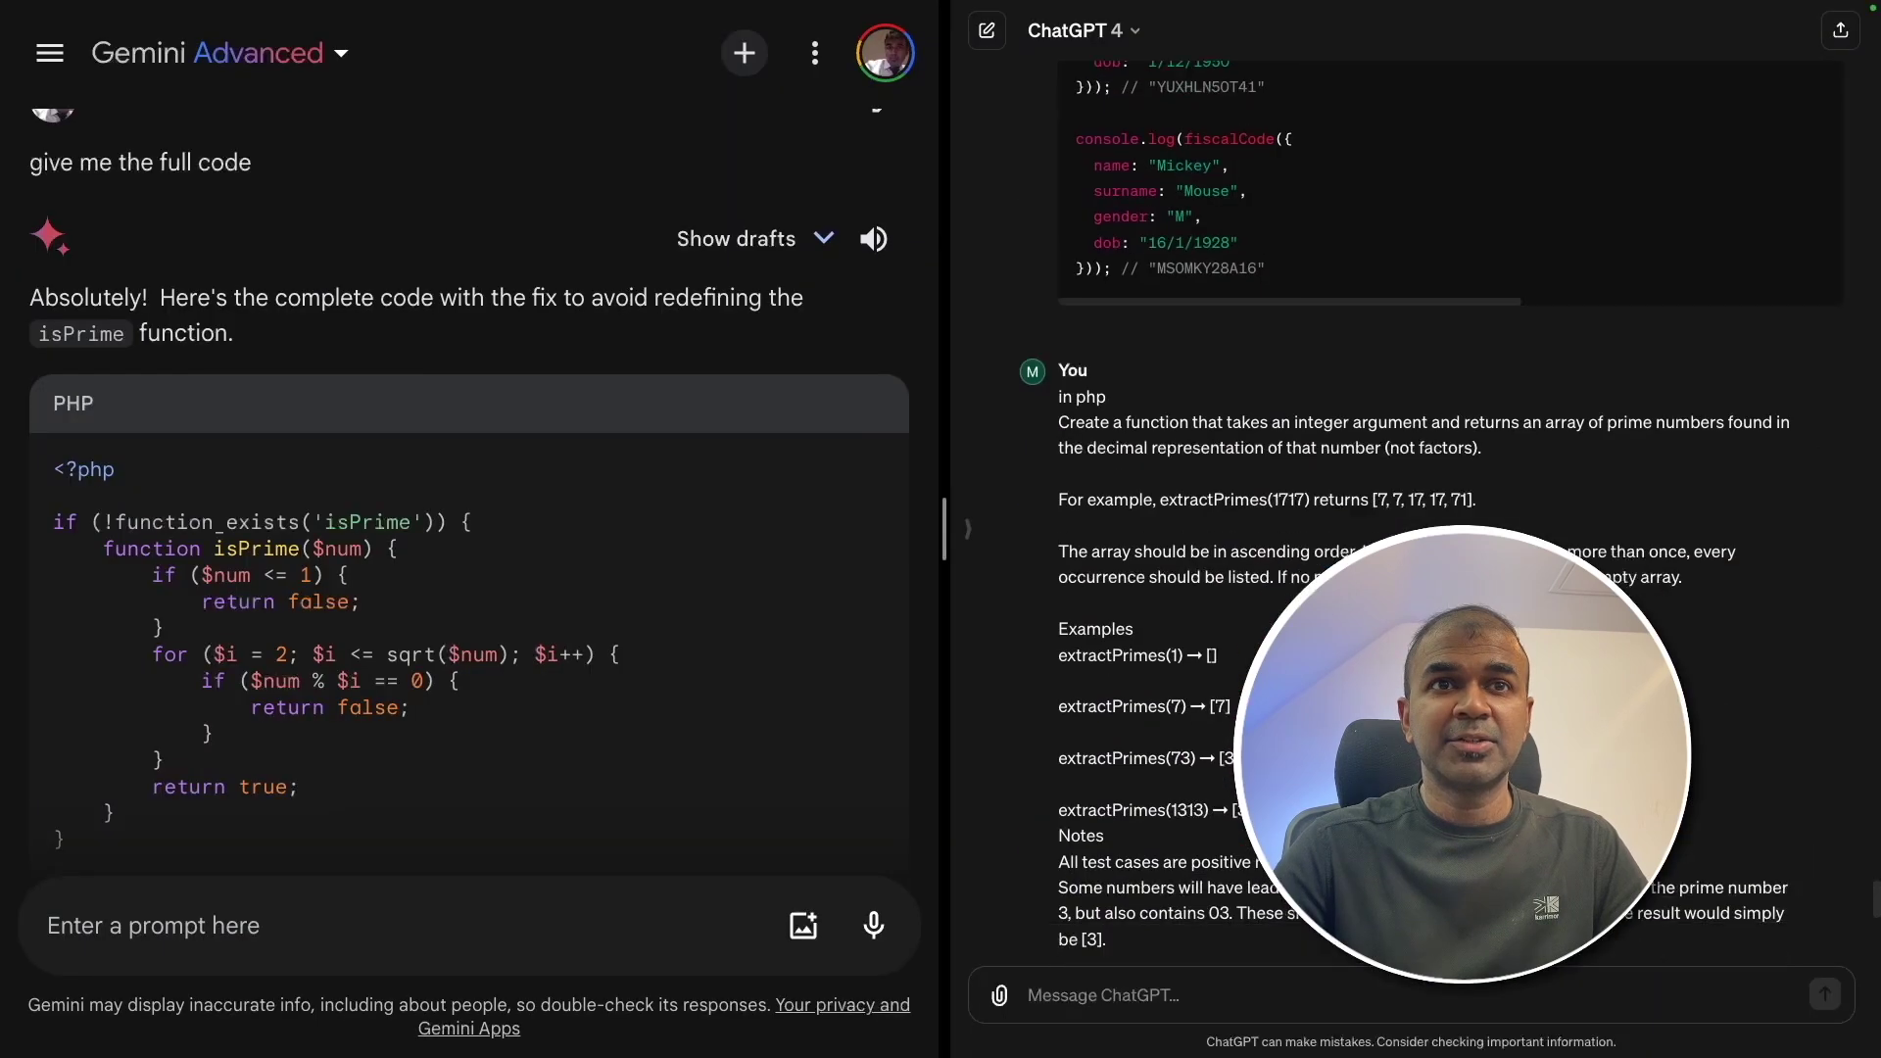
{"action": "scroll", "coordinate": [1543, 404], "scroll_direction": "down", "scroll_amount": 10}
{"action": "scroll", "coordinate": [1543, 405], "scroll_direction": "up", "scroll_amount": 5}
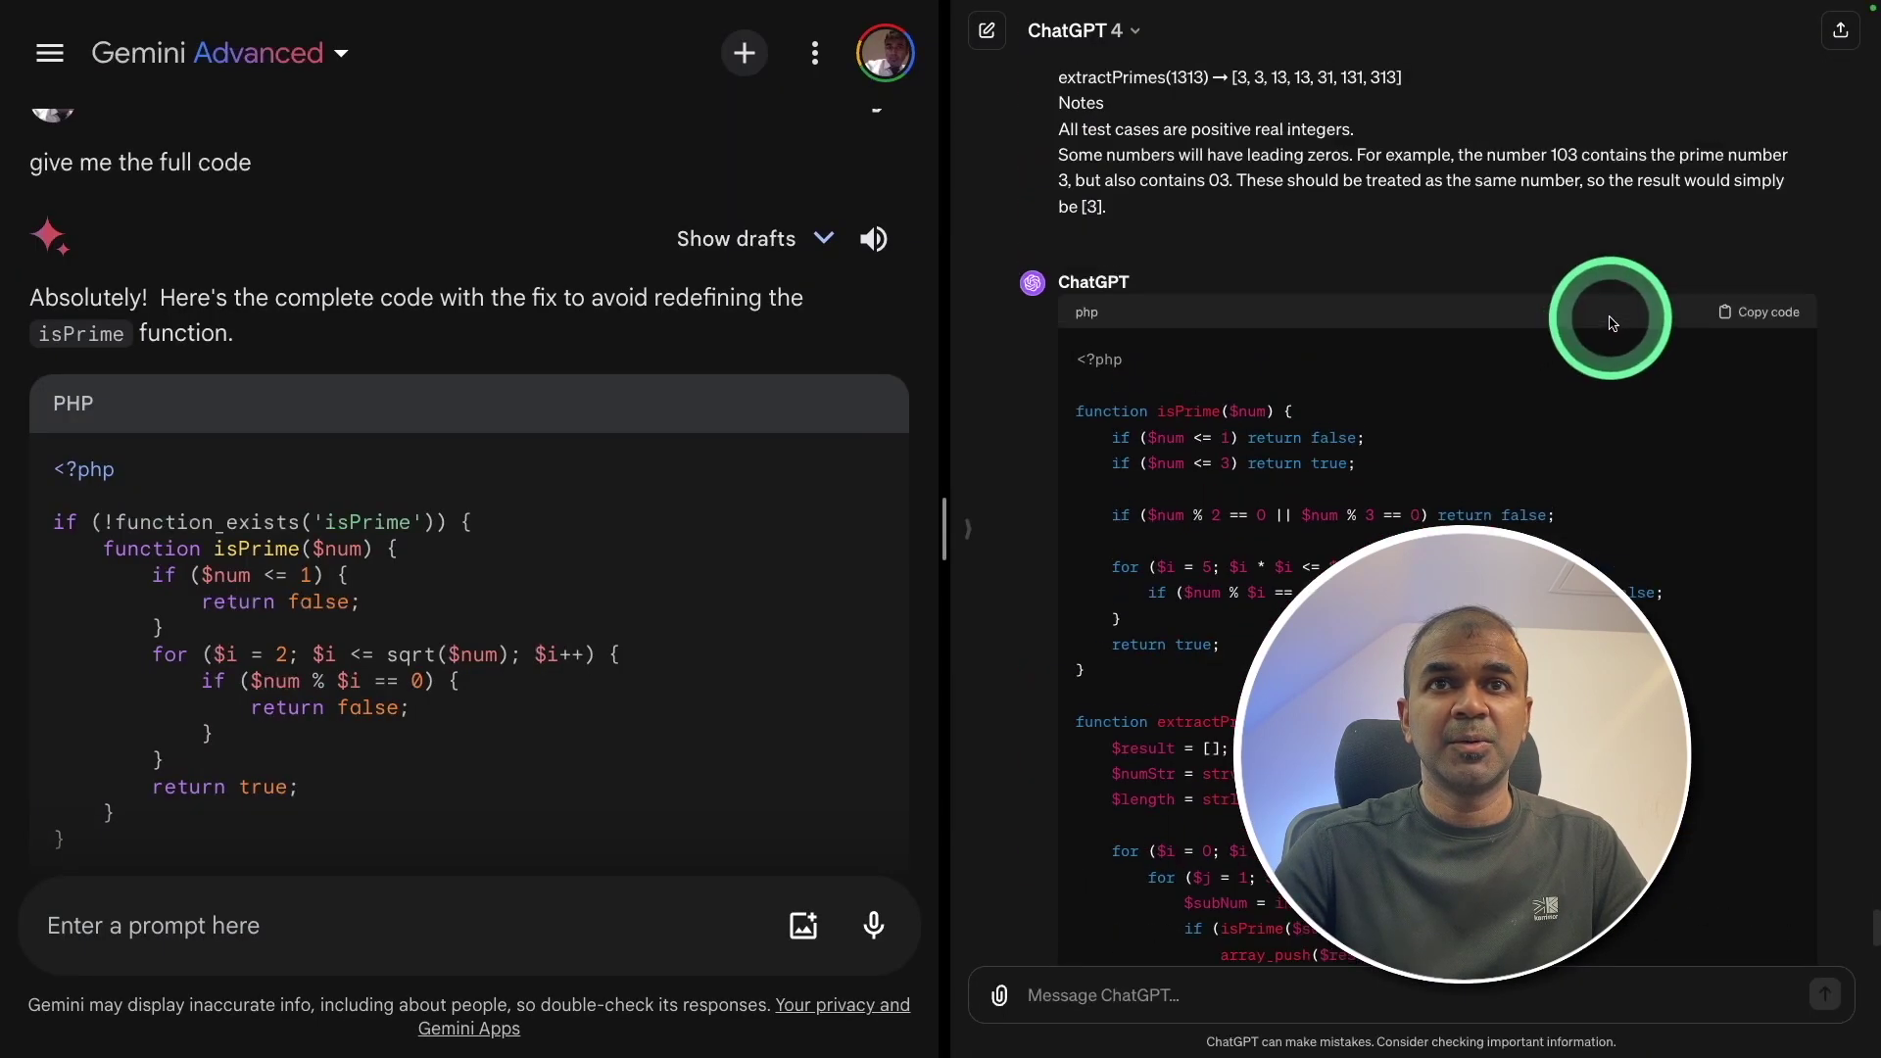
{"action": "left_click", "coordinate": [1764, 315]}
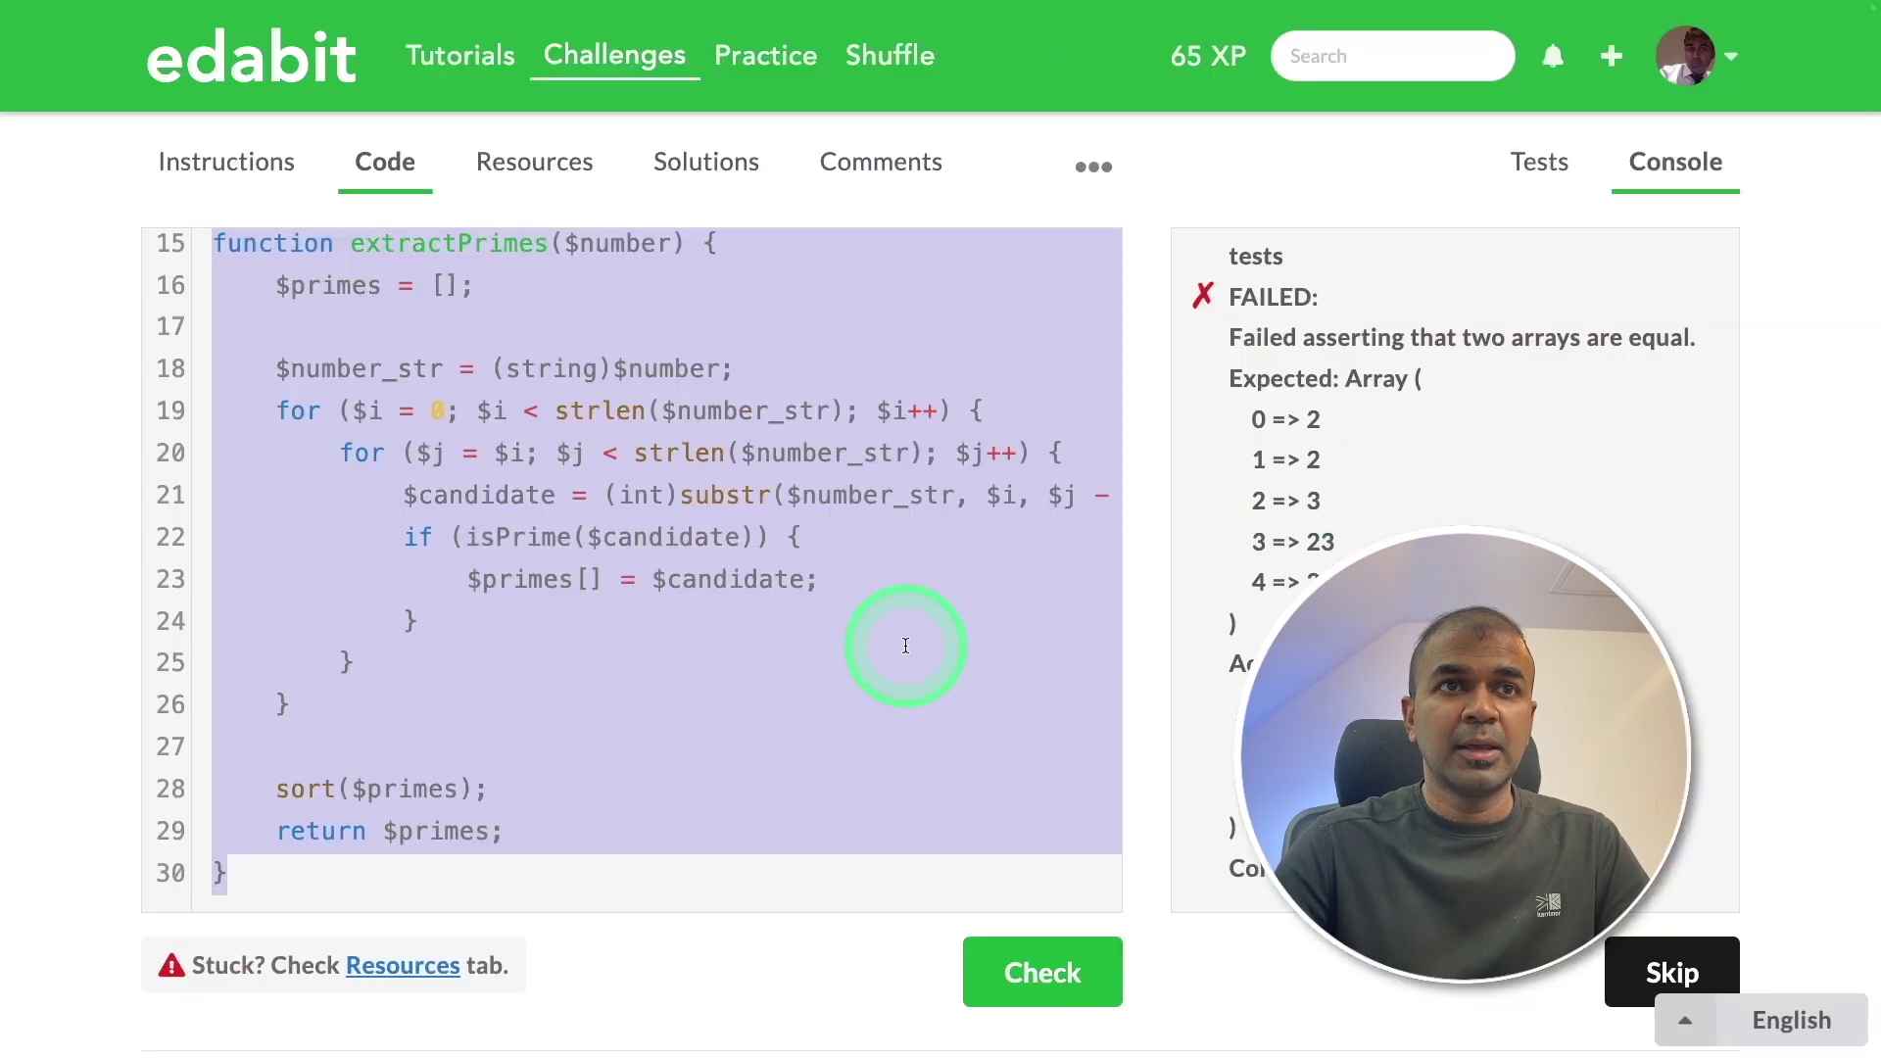
{"action": "key", "text": "ctrl+v"}
{"action": "left_click", "coordinate": [1046, 972]}
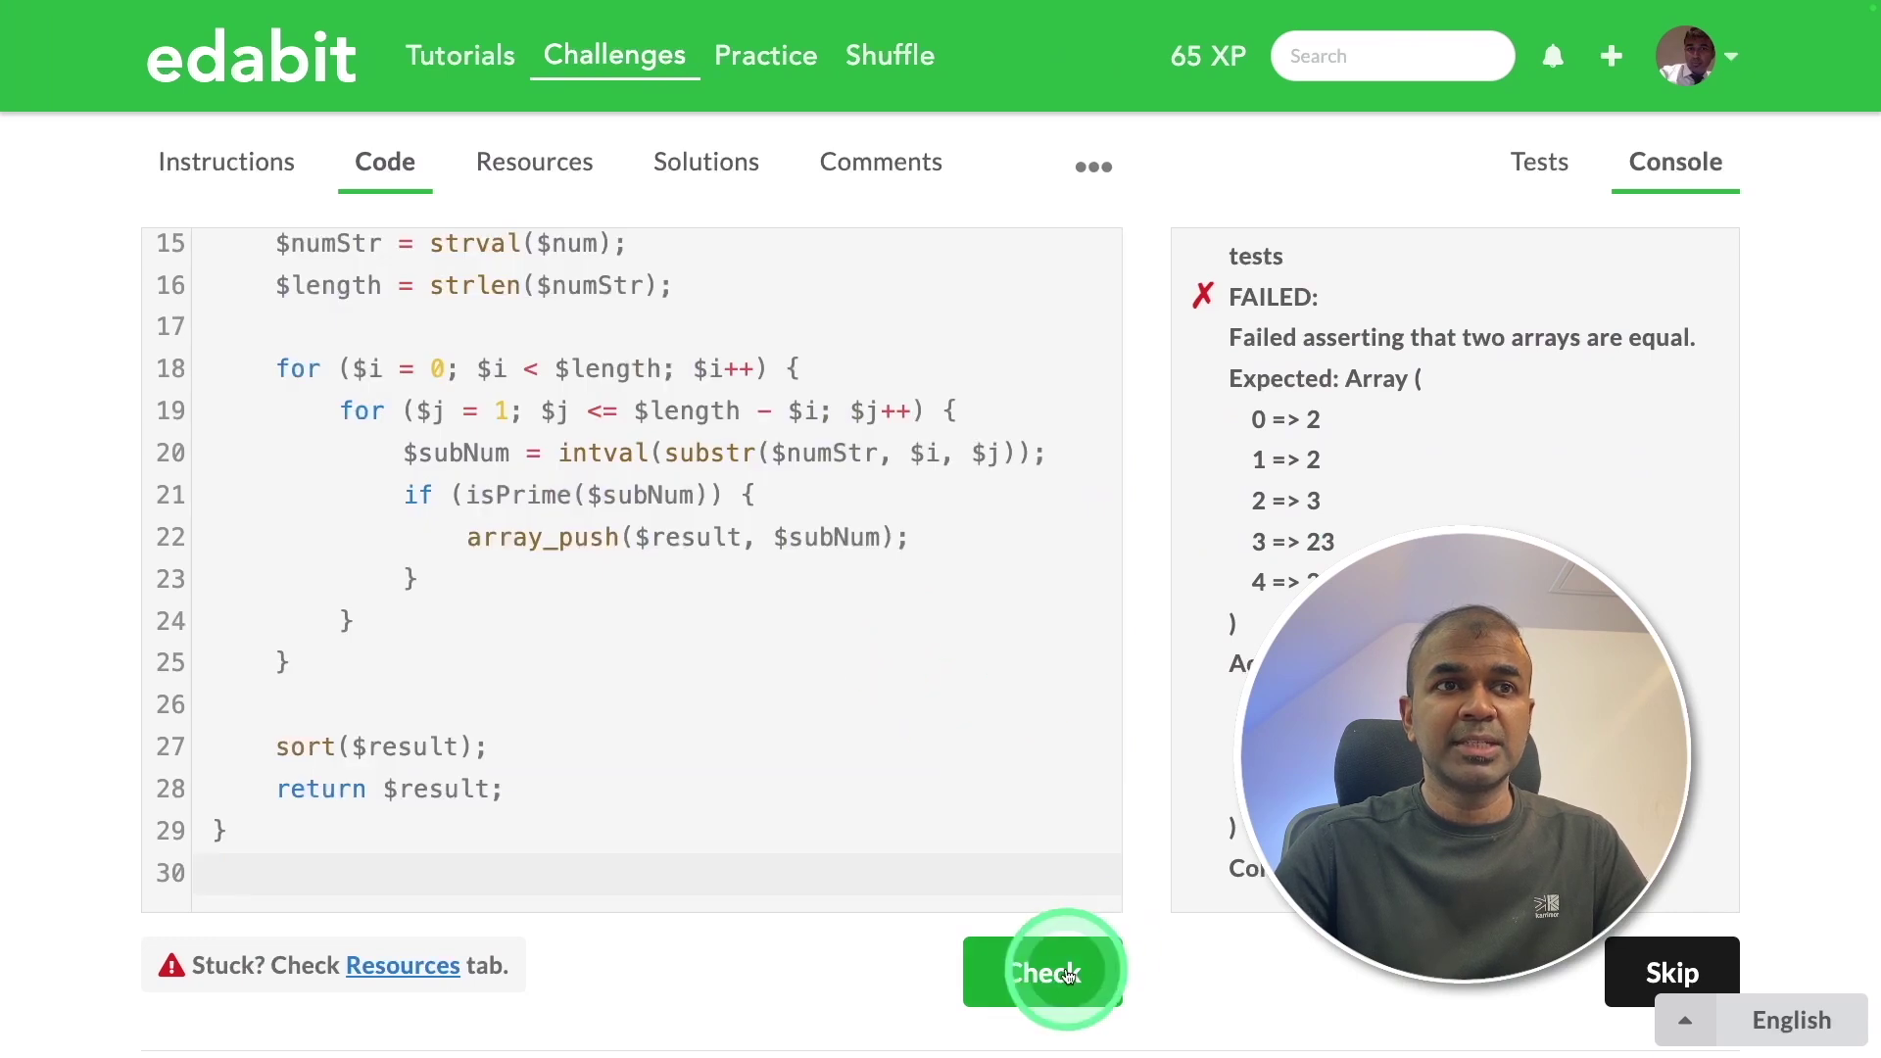
{"action": "scroll", "coordinate": [1385, 483], "scroll_direction": "down", "scroll_amount": 3}
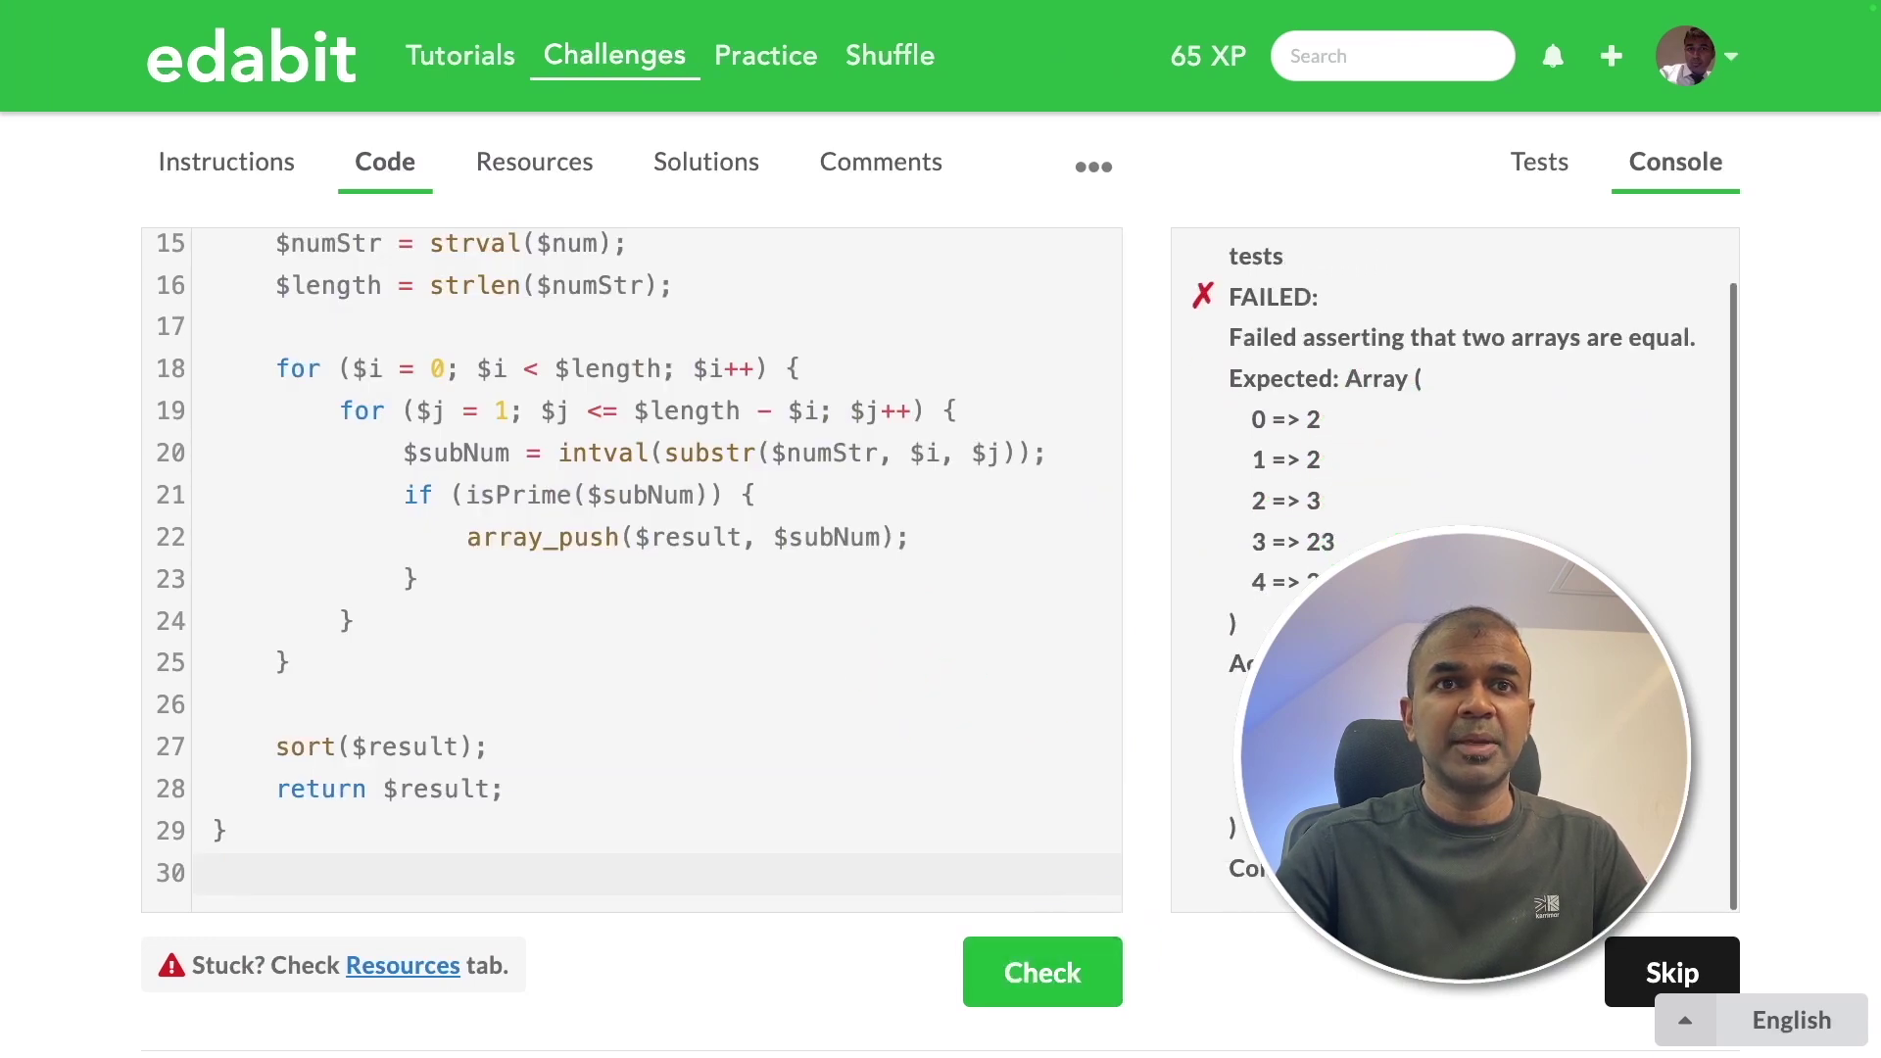
{"action": "scroll", "coordinate": [701, 600], "scroll_direction": "up", "scroll_amount": 8}
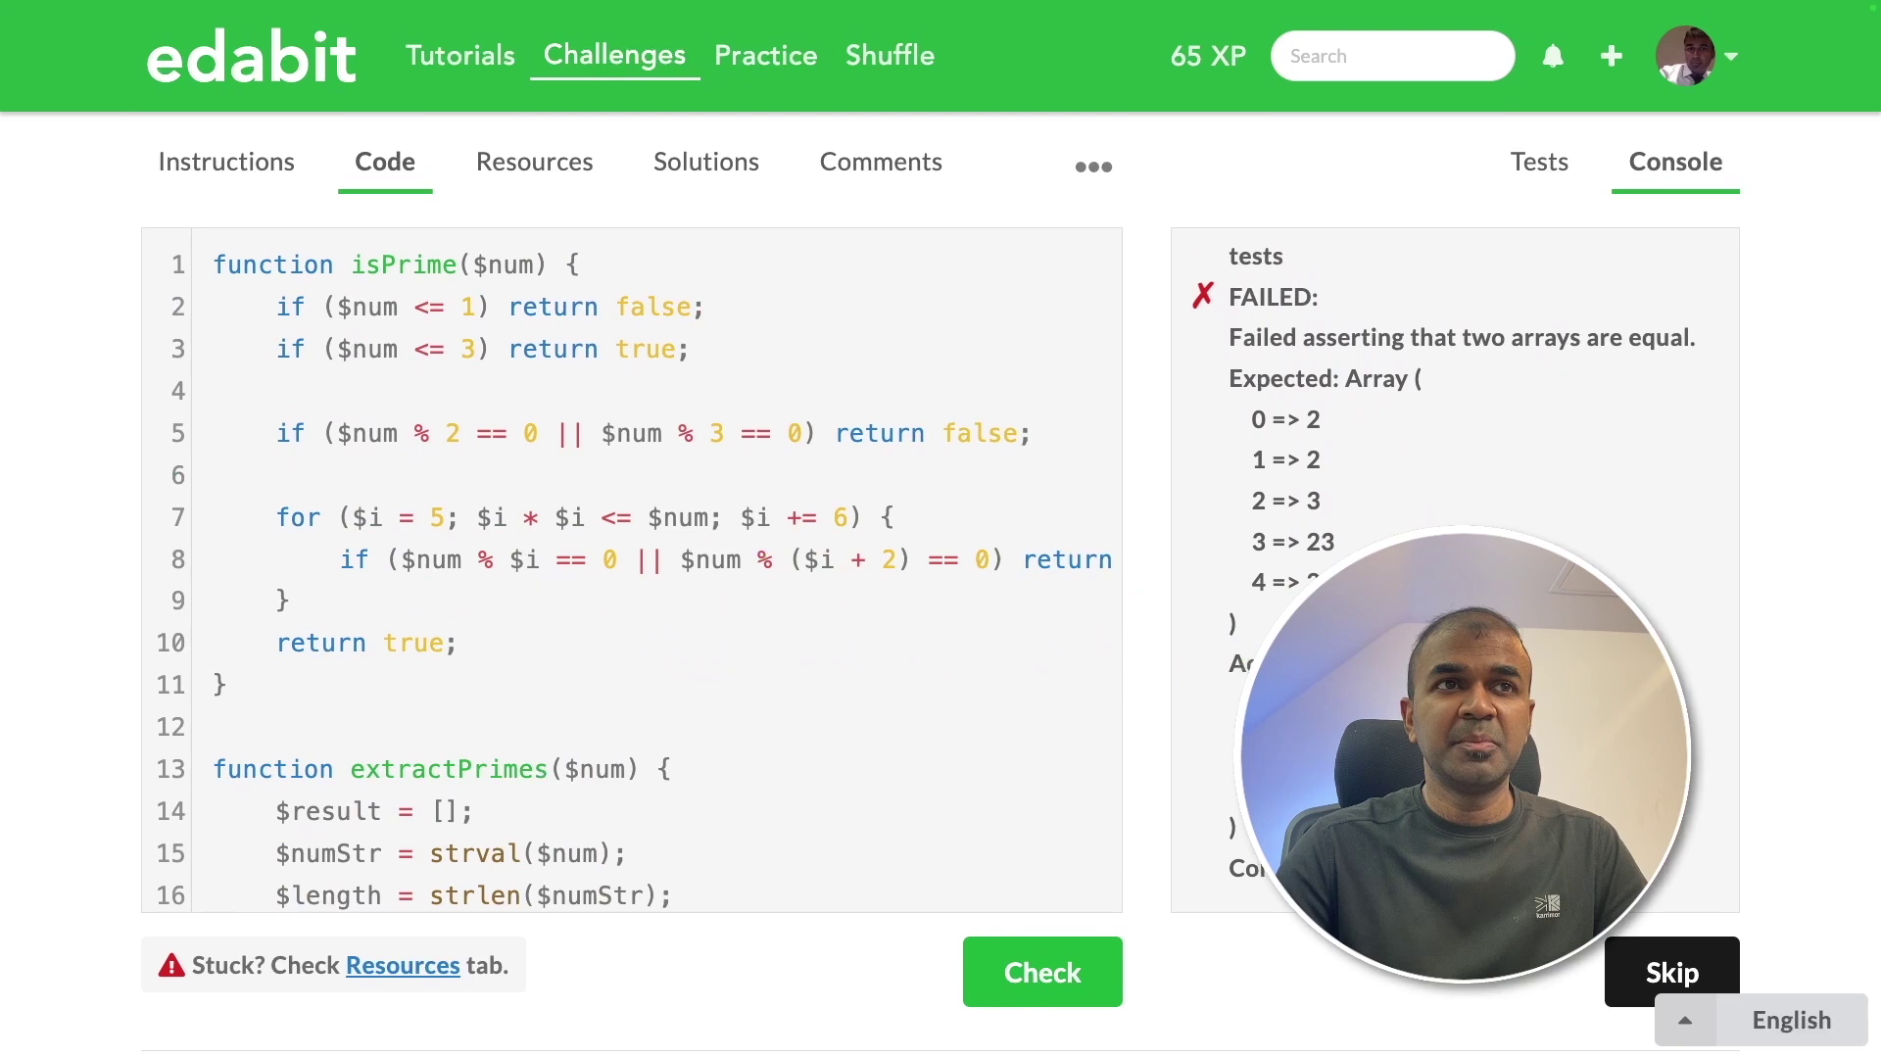
{"action": "left_click", "coordinate": [227, 164]}
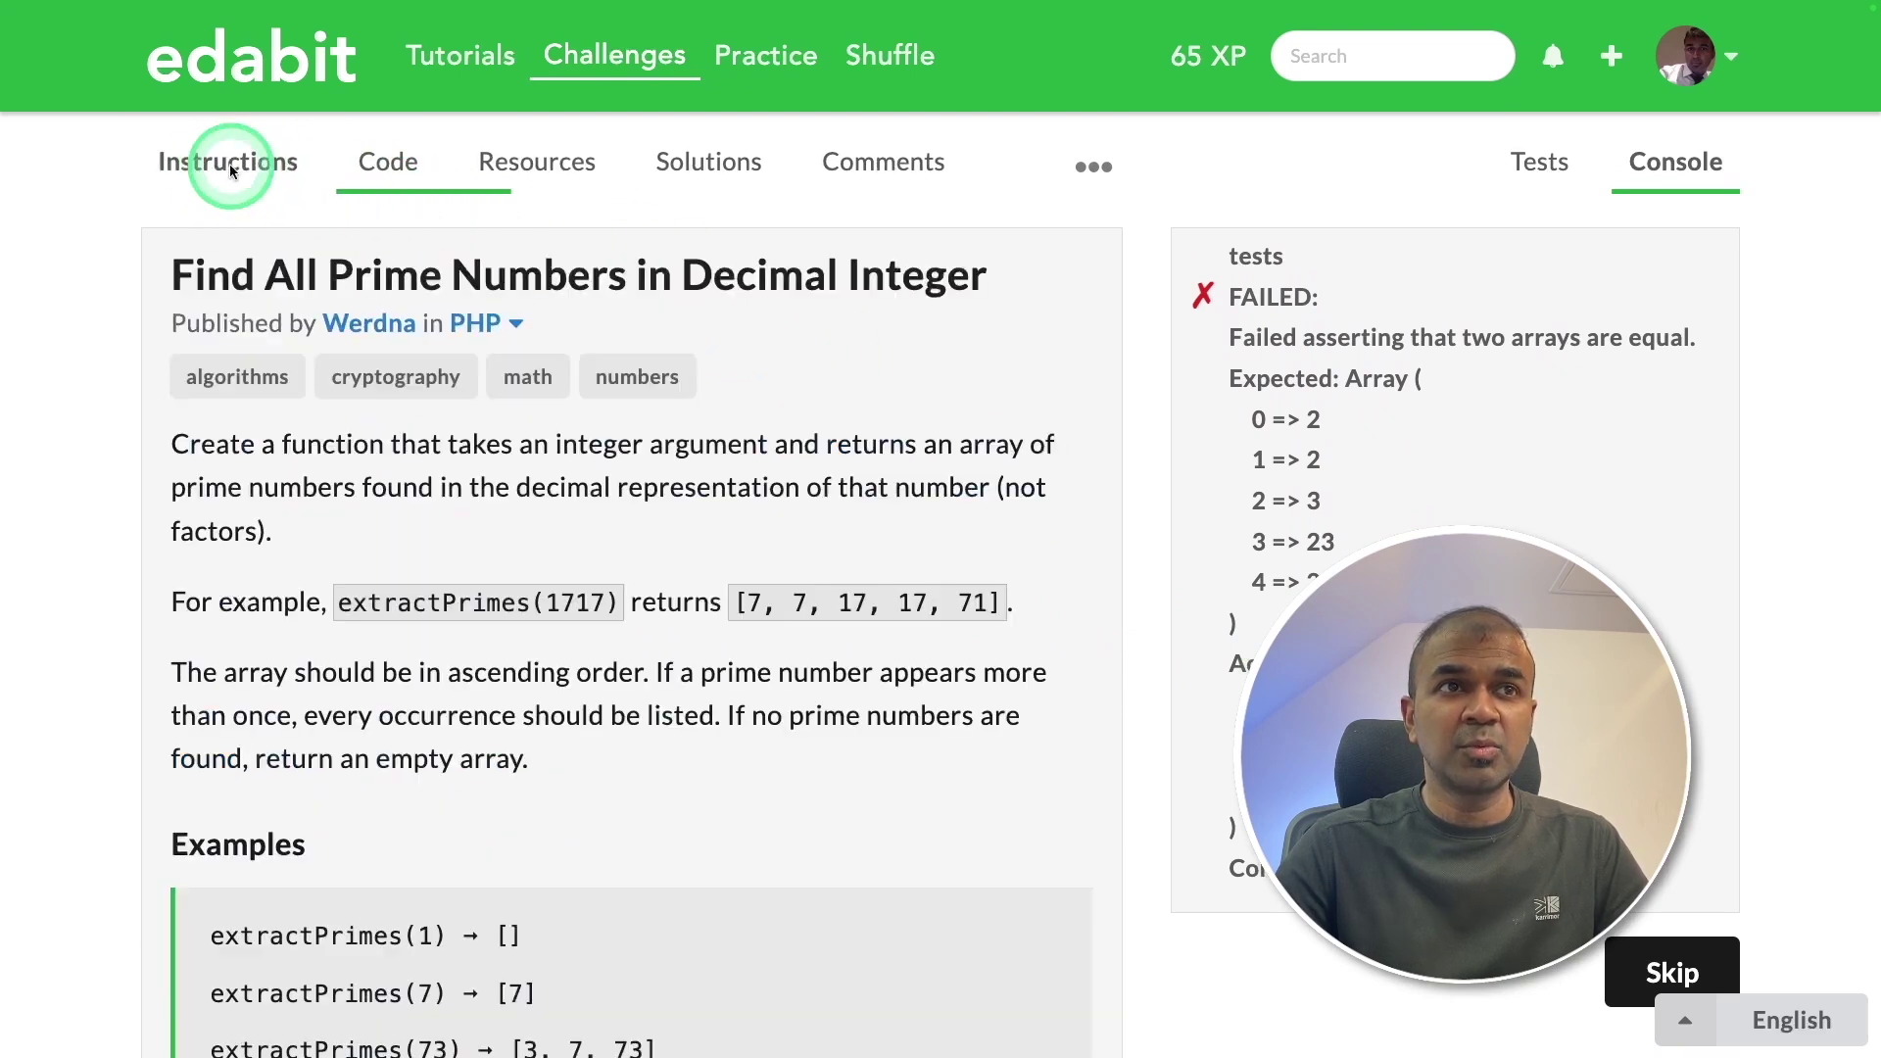
{"action": "scroll", "coordinate": [1010, 691], "scroll_direction": "down", "scroll_amount": 6}
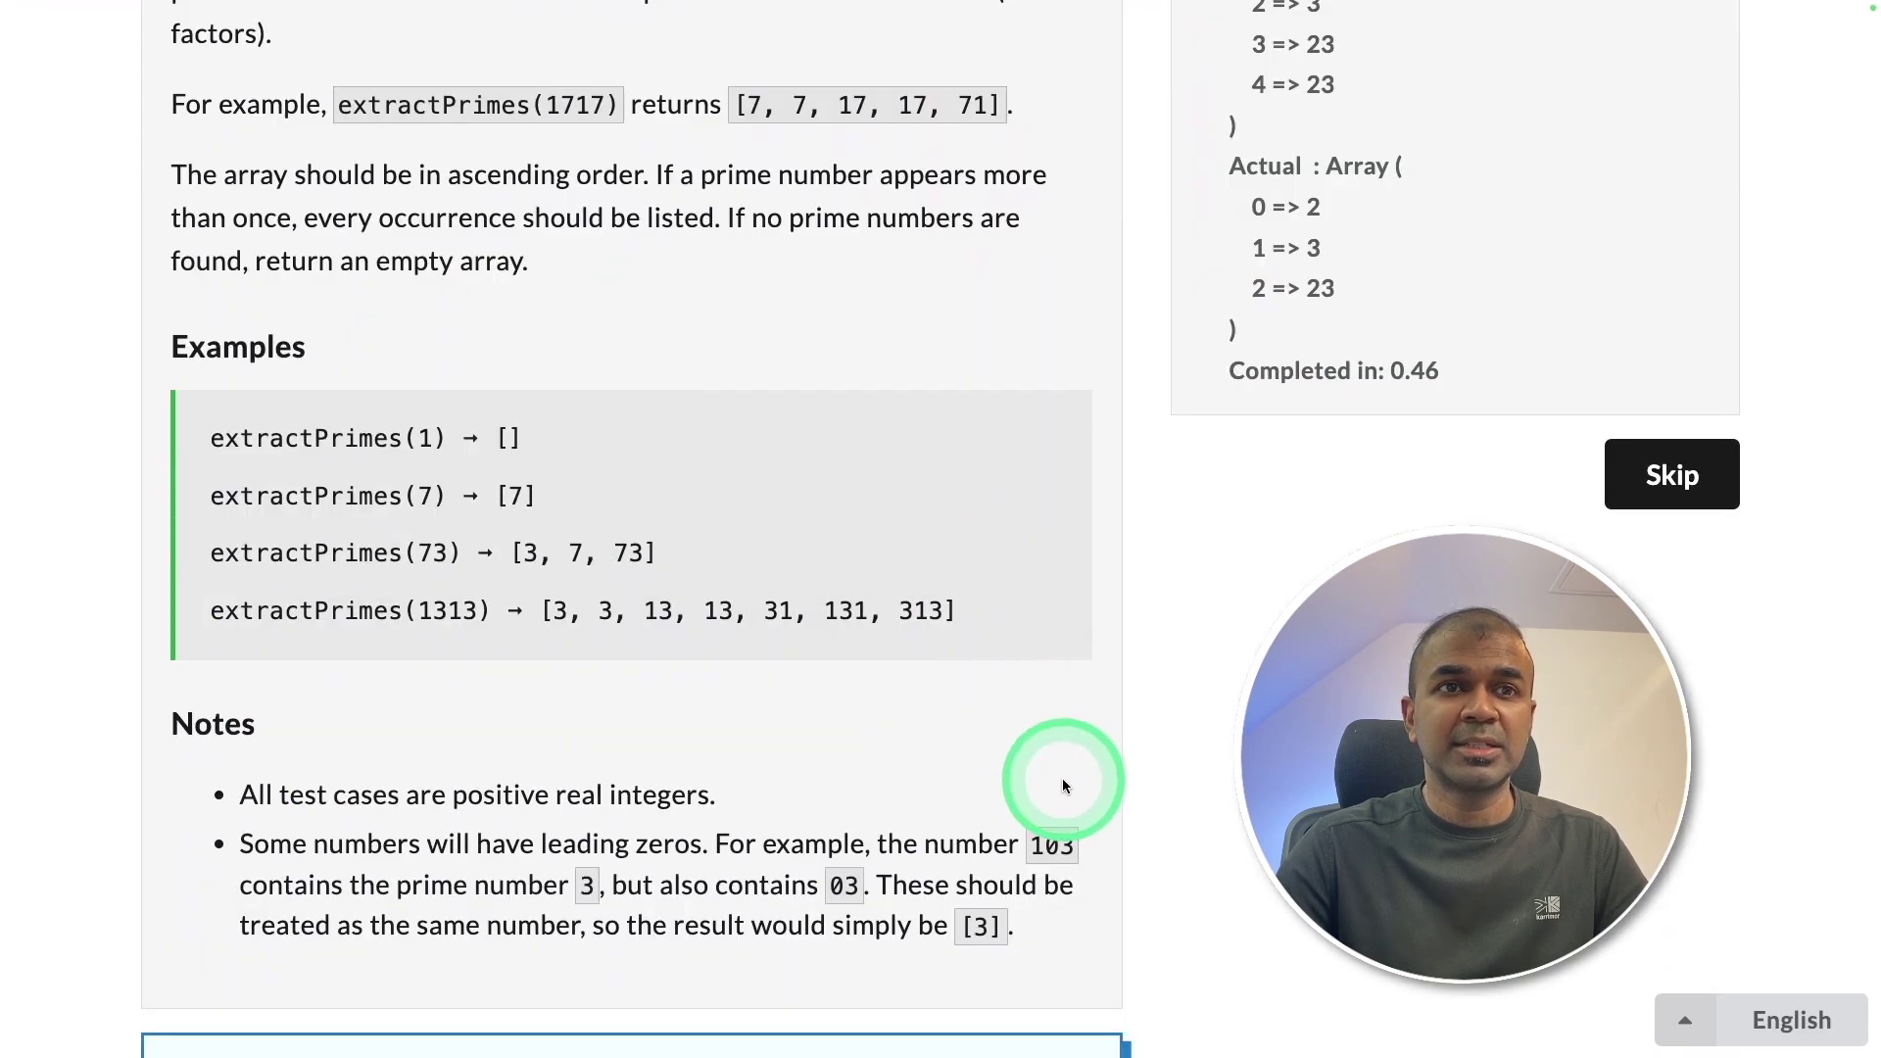
{"action": "scroll", "coordinate": [1872, 7], "scroll_direction": "up", "scroll_amount": 5}
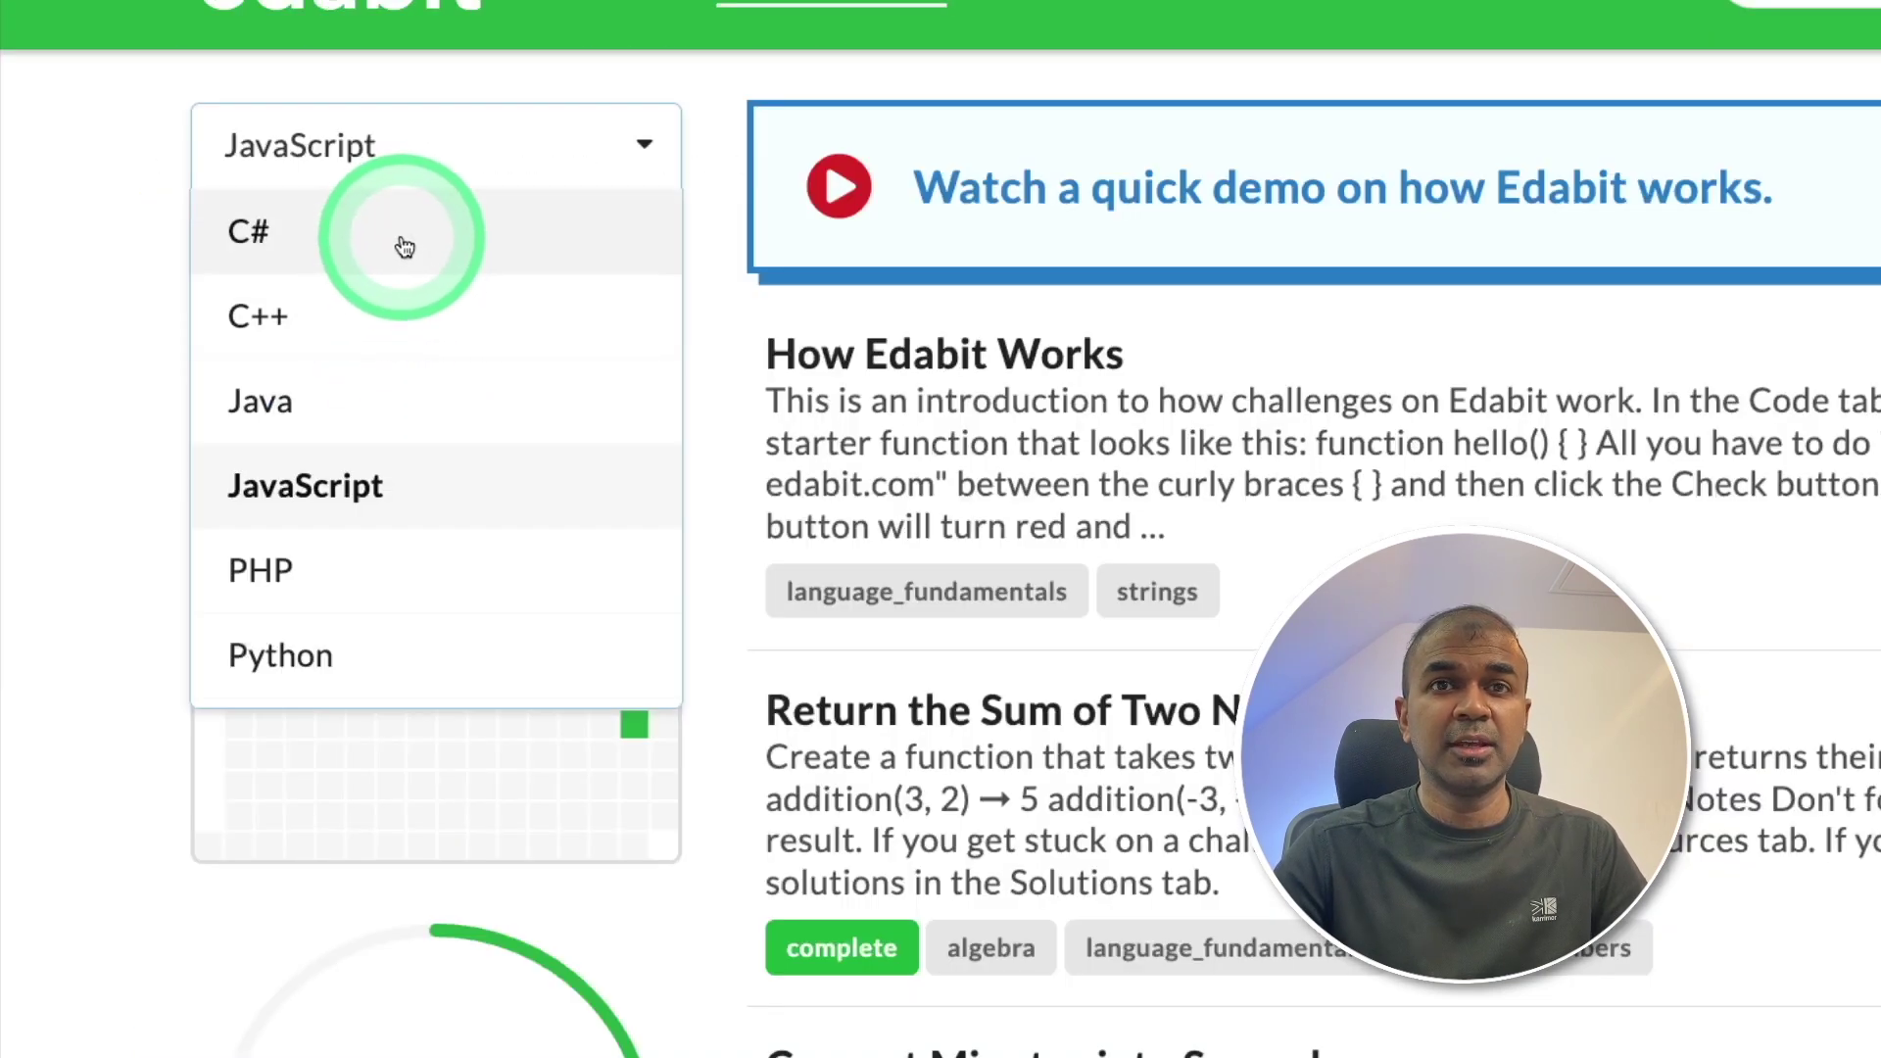
- Filter to C# Expert, open Miserable Parody of a Calculator and select its description
{"action": "left_click", "coordinate": [404, 245]}
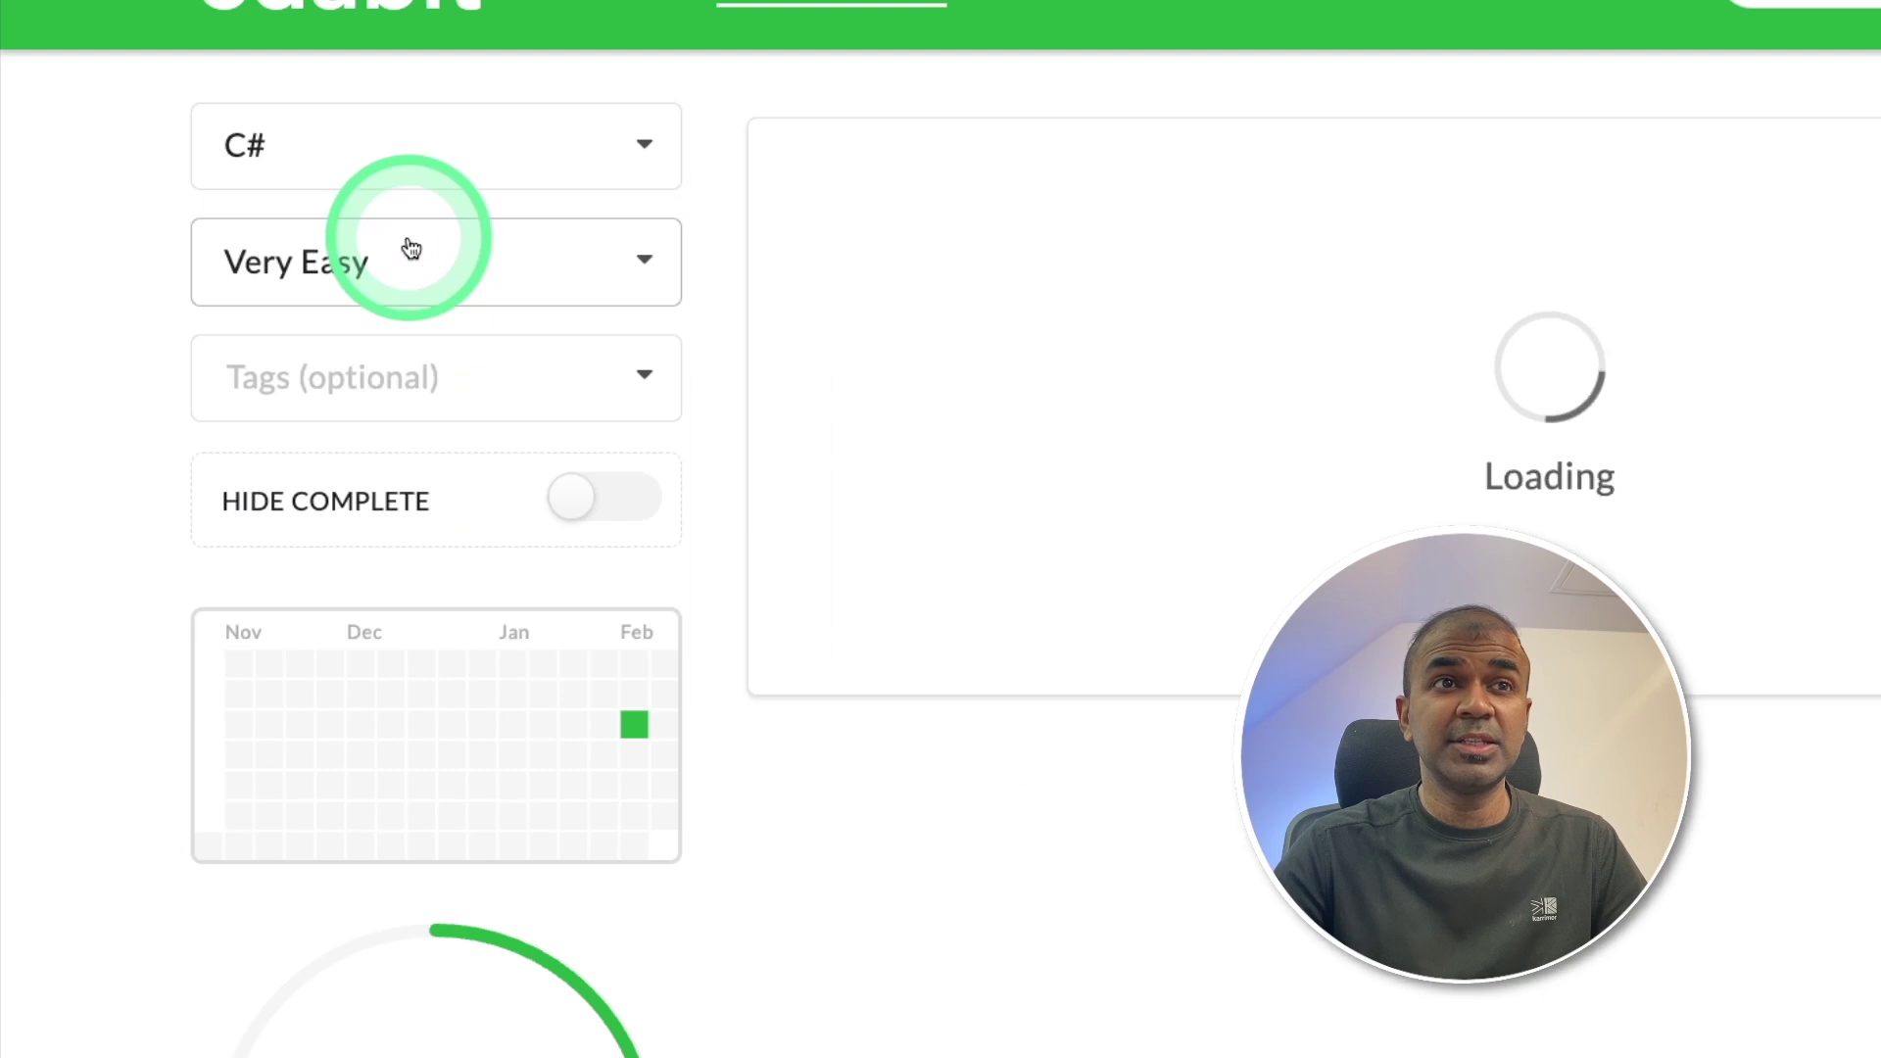
{"action": "left_click", "coordinate": [428, 279]}
{"action": "left_click", "coordinate": [367, 774]}
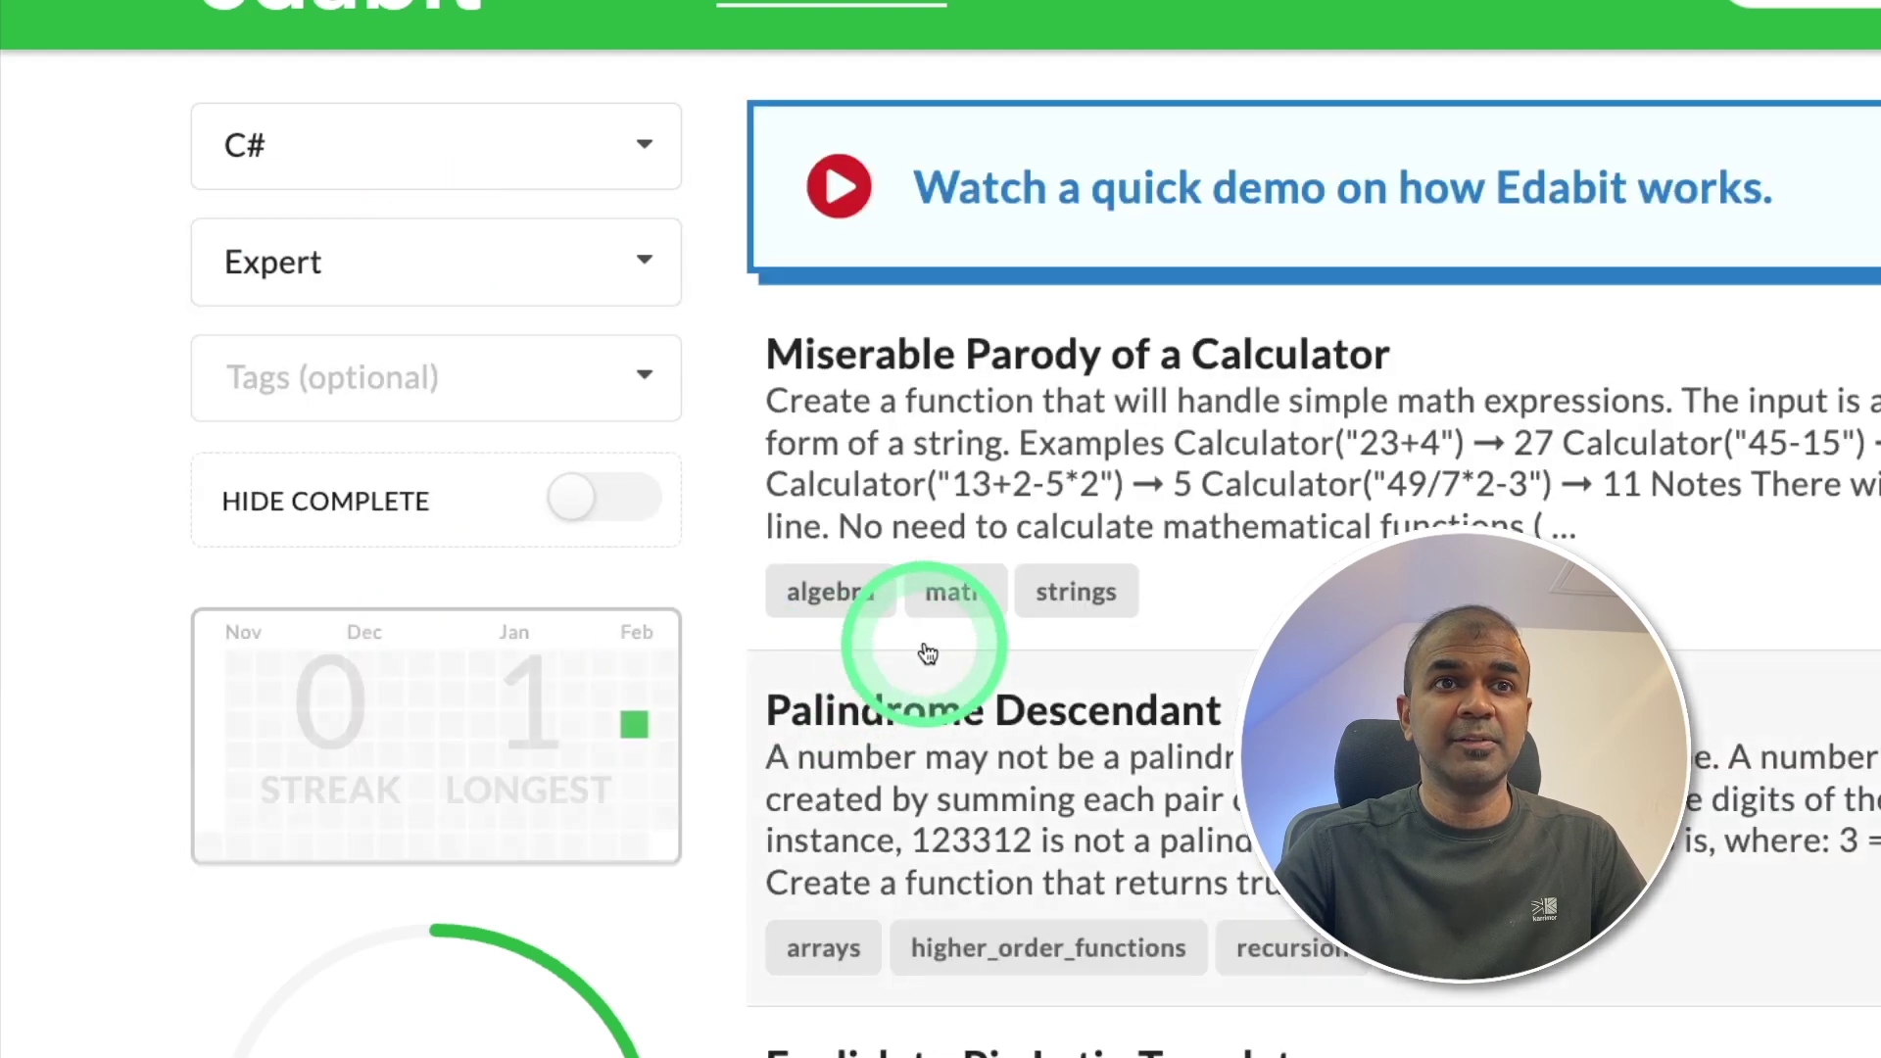
{"action": "left_click", "coordinate": [1020, 344]}
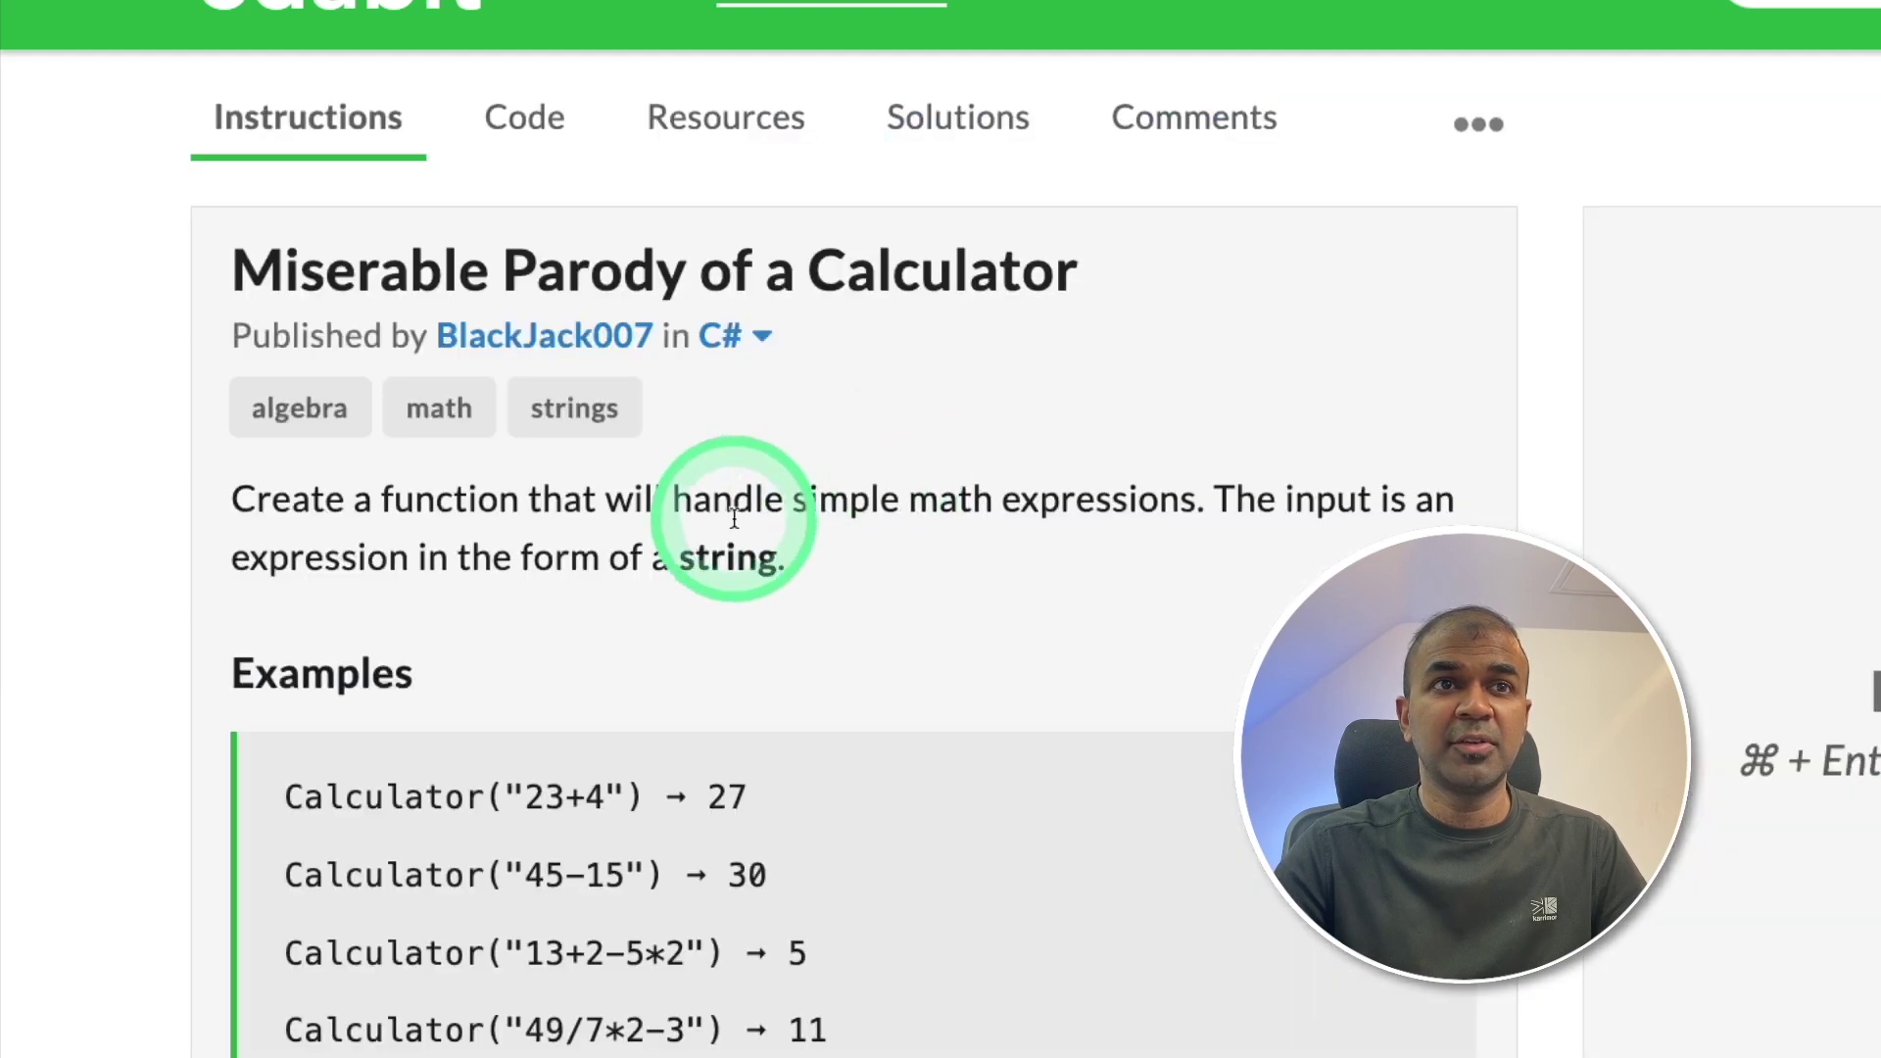
{"action": "scroll", "coordinate": [941, 889], "scroll_direction": "down", "scroll_amount": 5}
{"action": "left_click_drag", "start_coordinate": [264, 327], "coordinate": [1055, 870]}
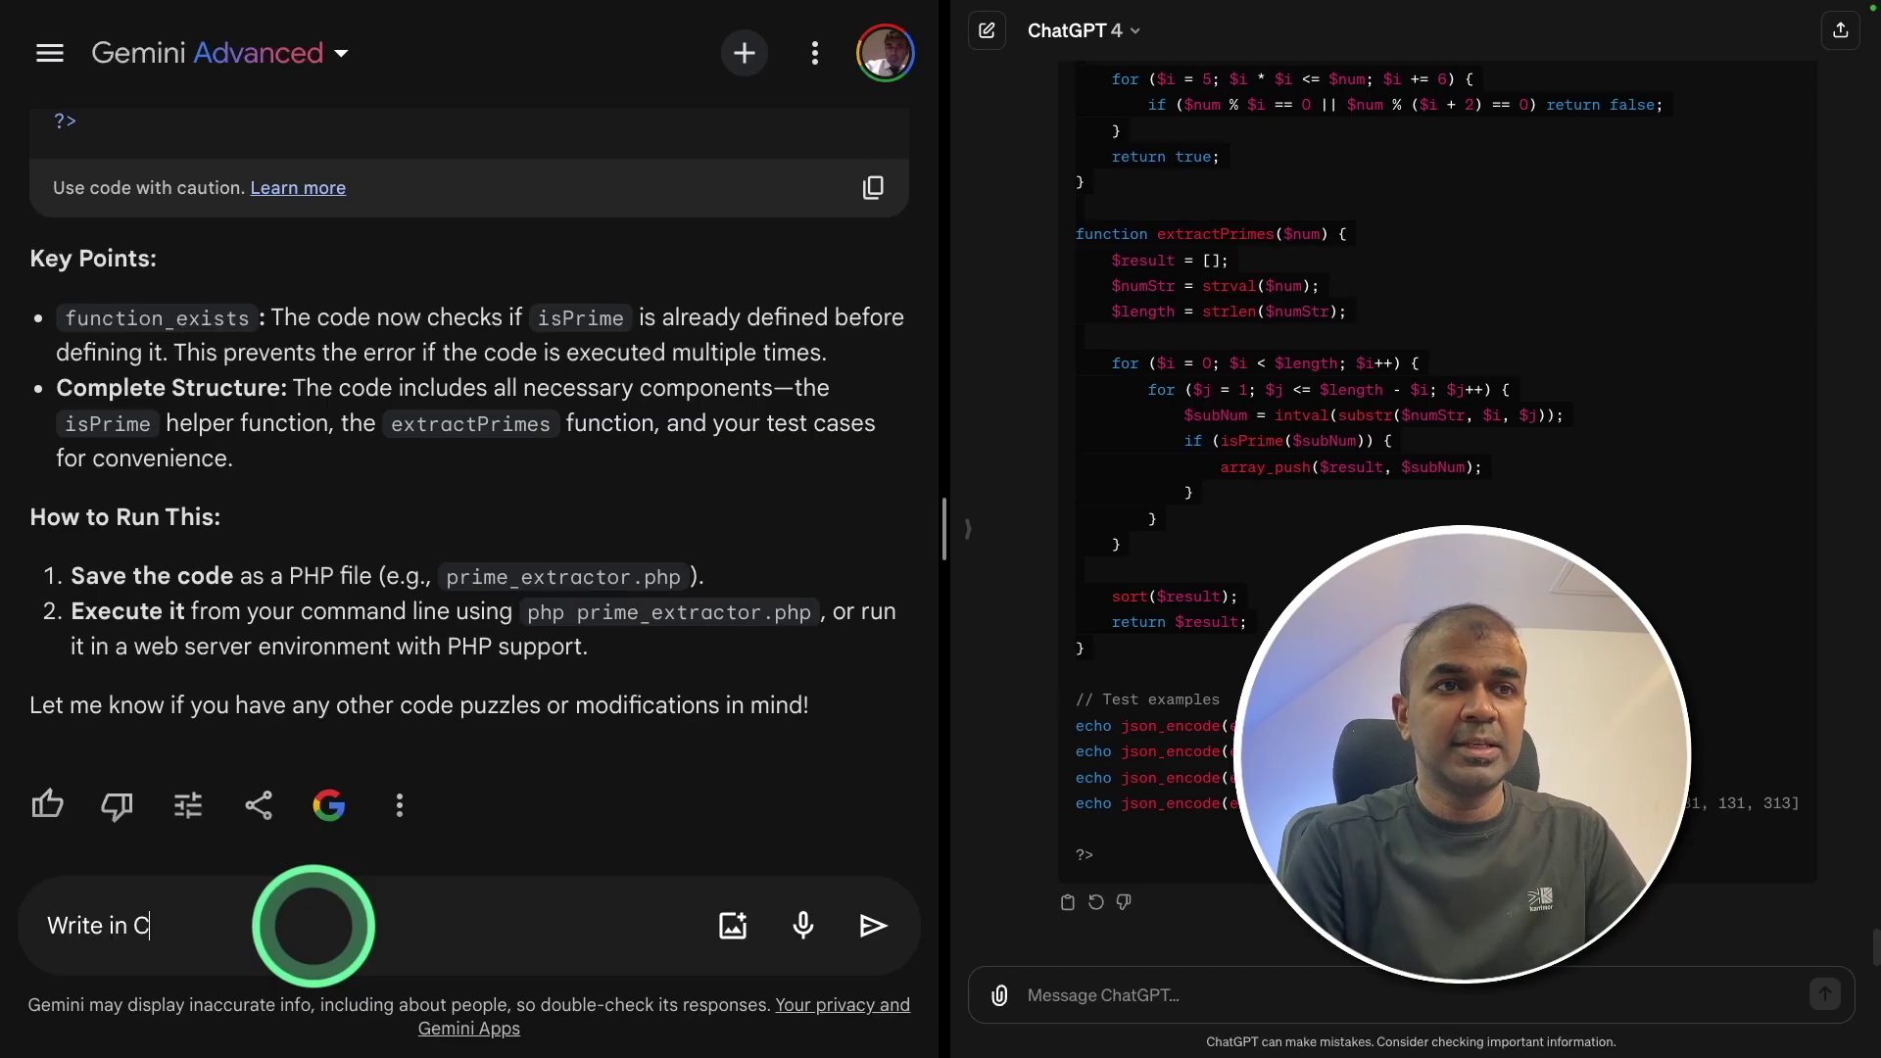
- Send the calculator challenge under 'Write in C#' to both assistants and copy ChatGPT's C# code
{"action": "key", "text": "shift+Return"}
{"action": "key", "text": "ctrl+v"}
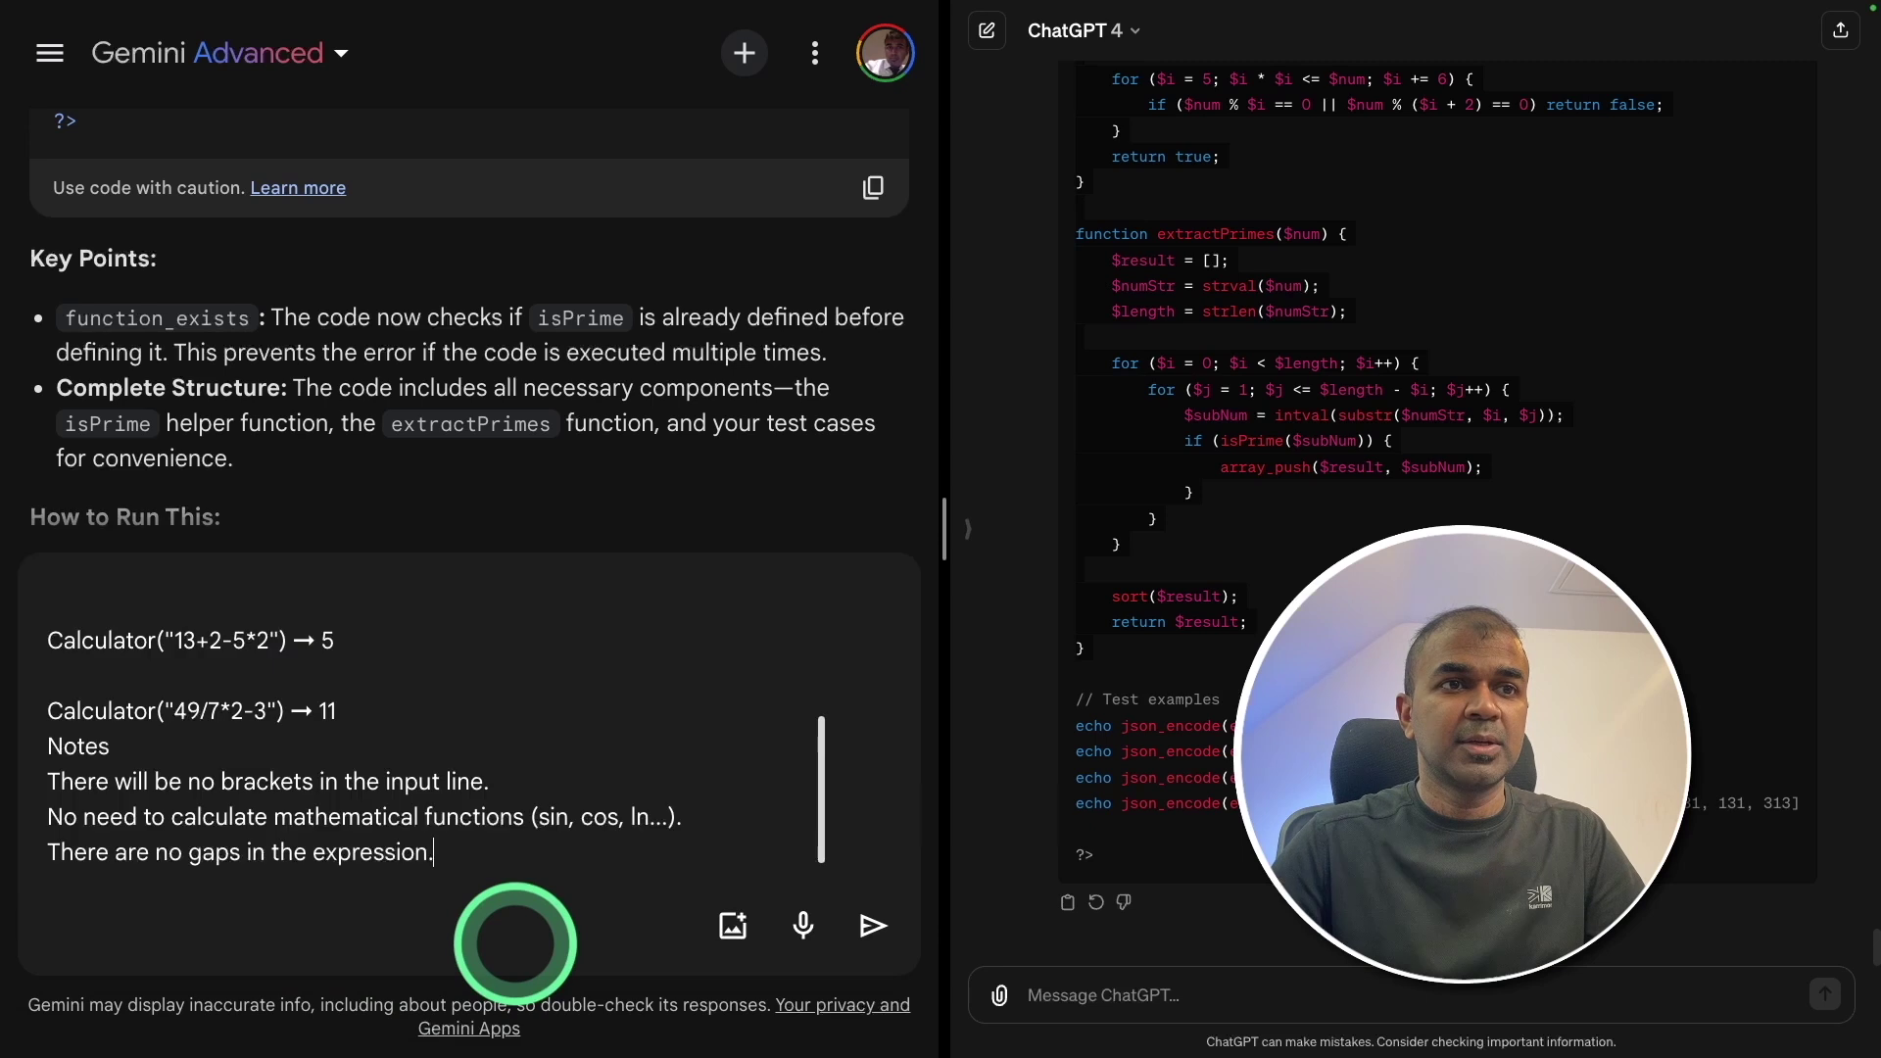
{"action": "left_click", "coordinate": [1134, 995]}
{"action": "key", "text": "ctrl+v"}
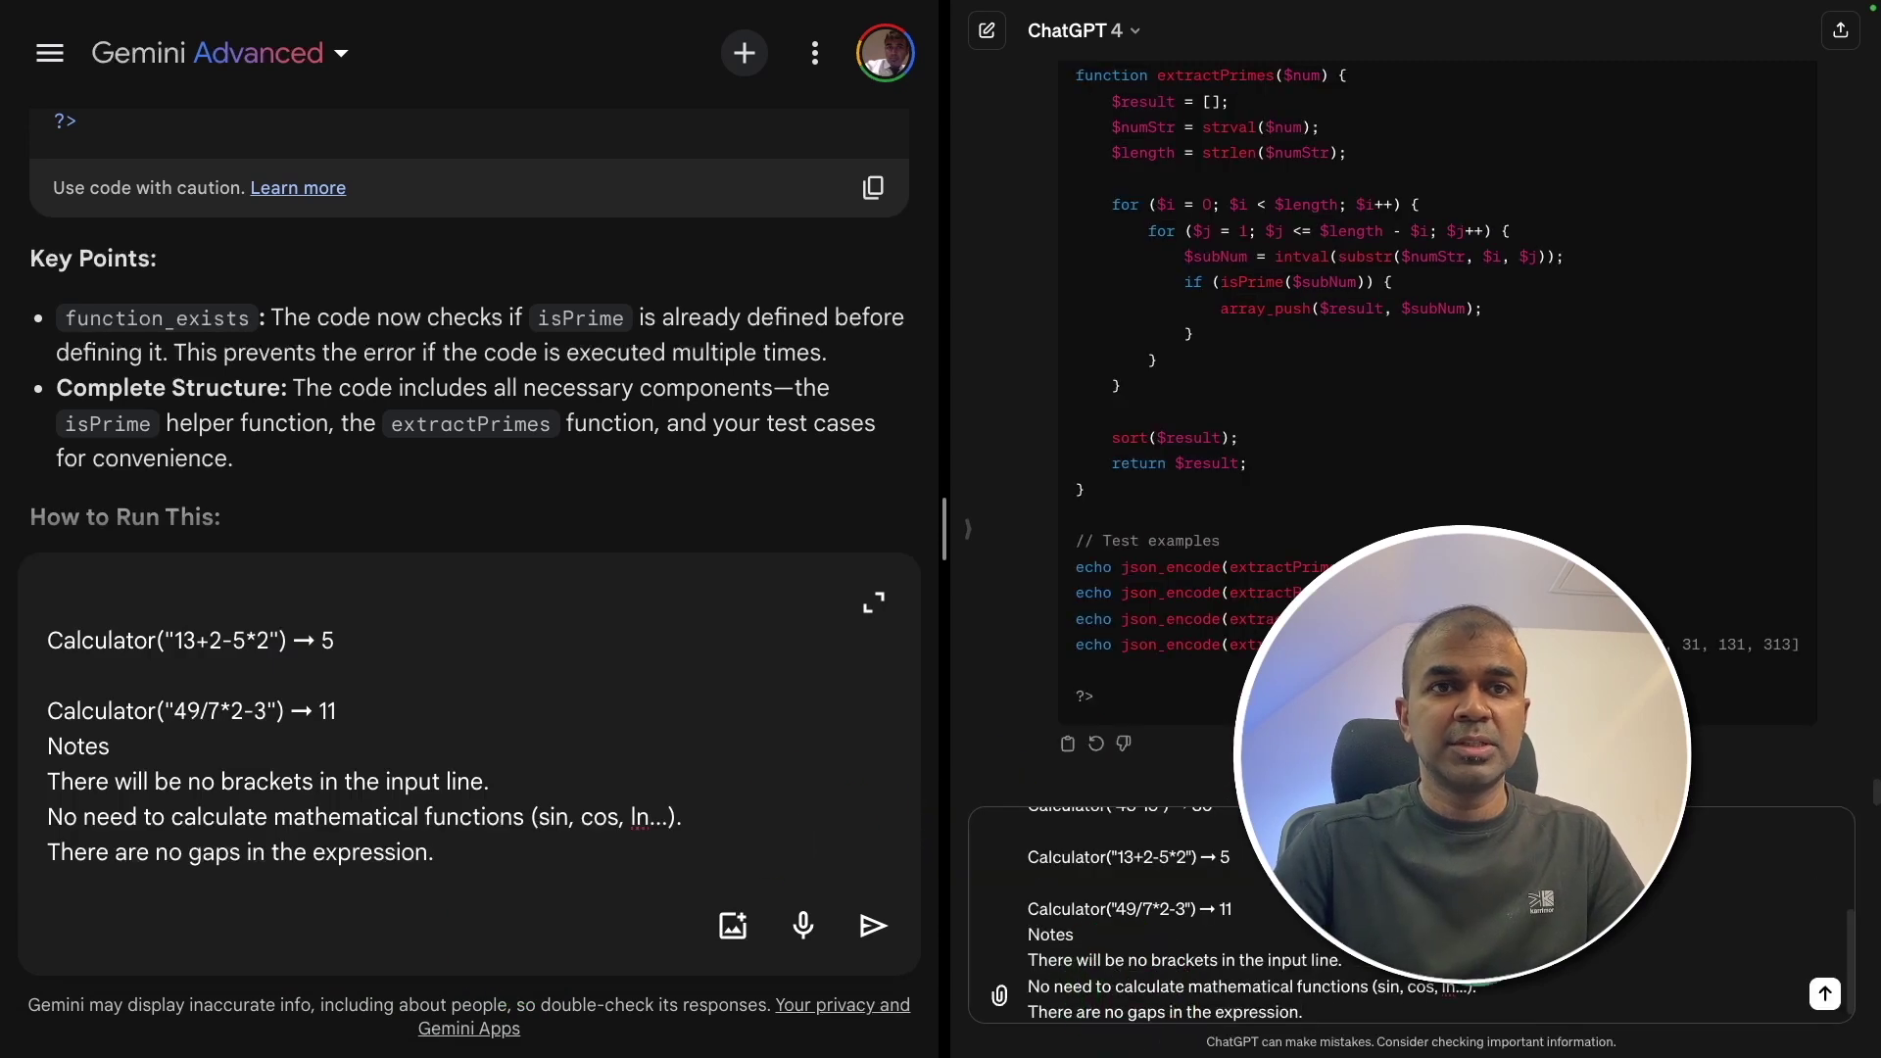
{"action": "key", "text": "Return"}
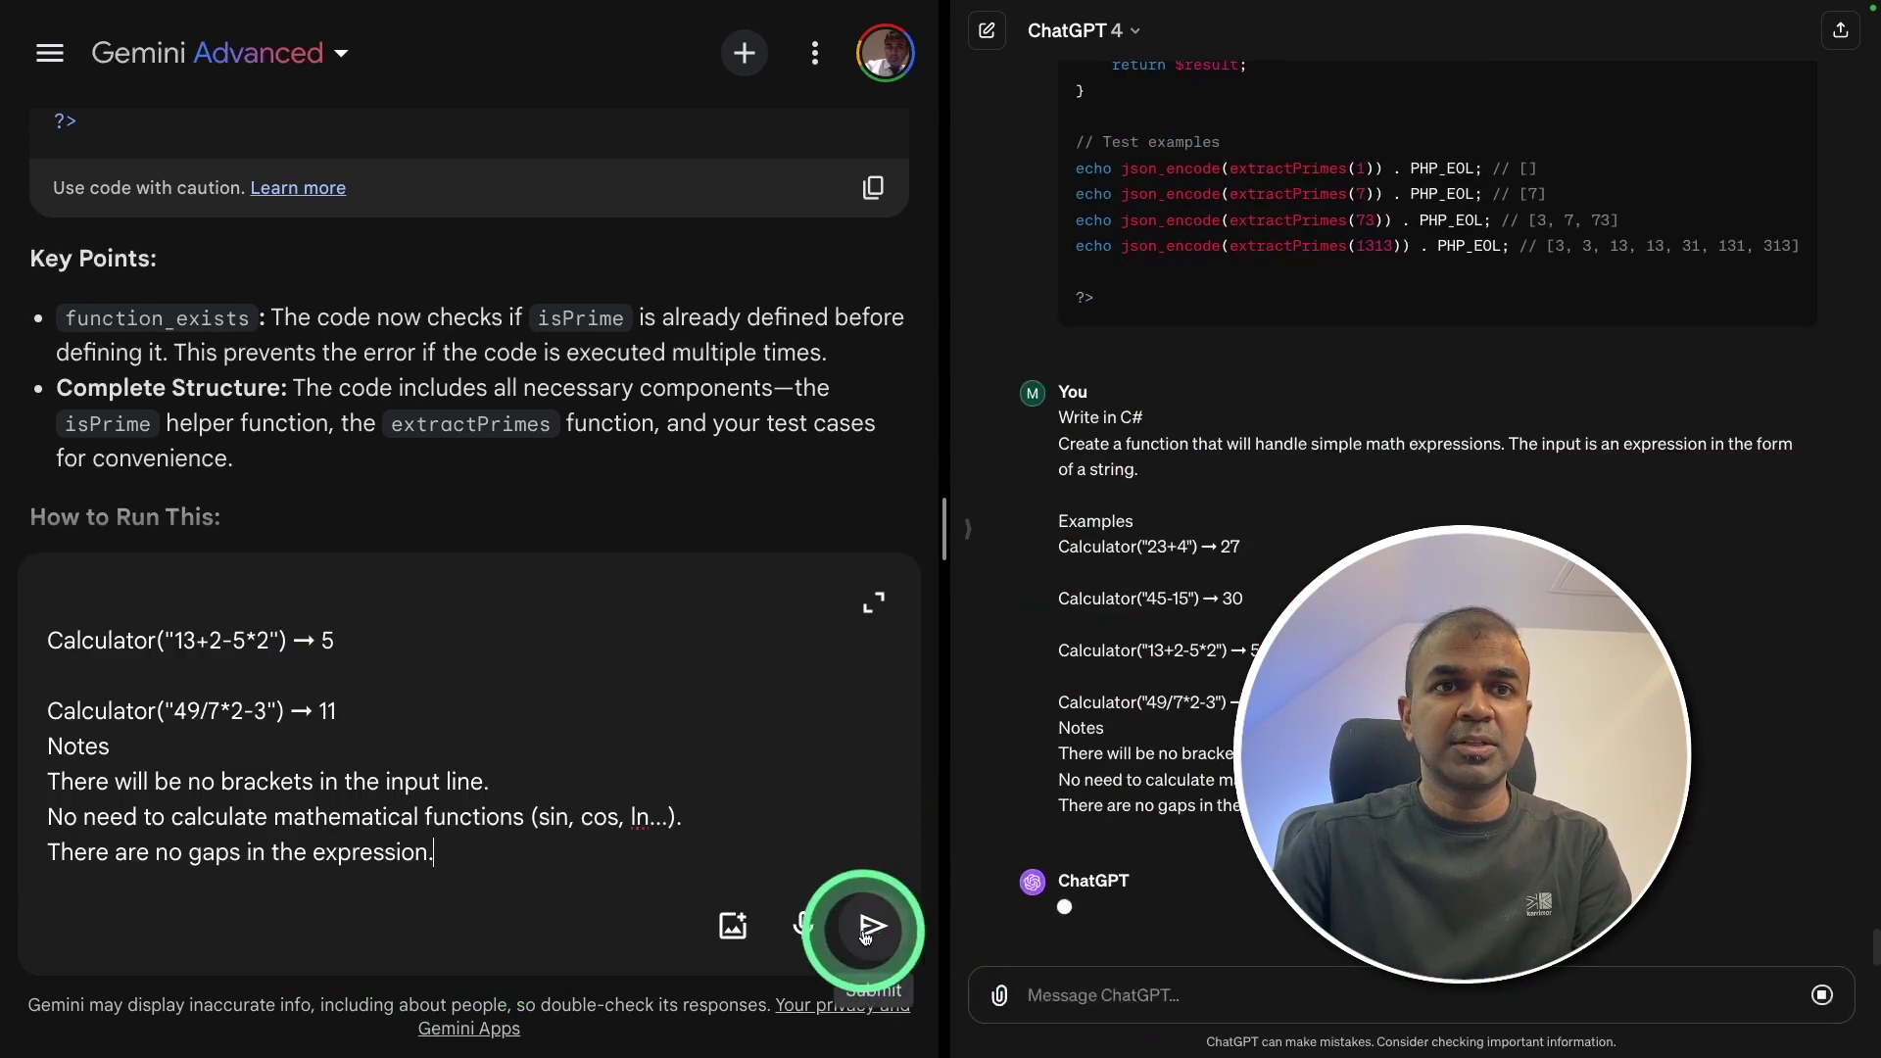
{"action": "left_click", "coordinate": [869, 928]}
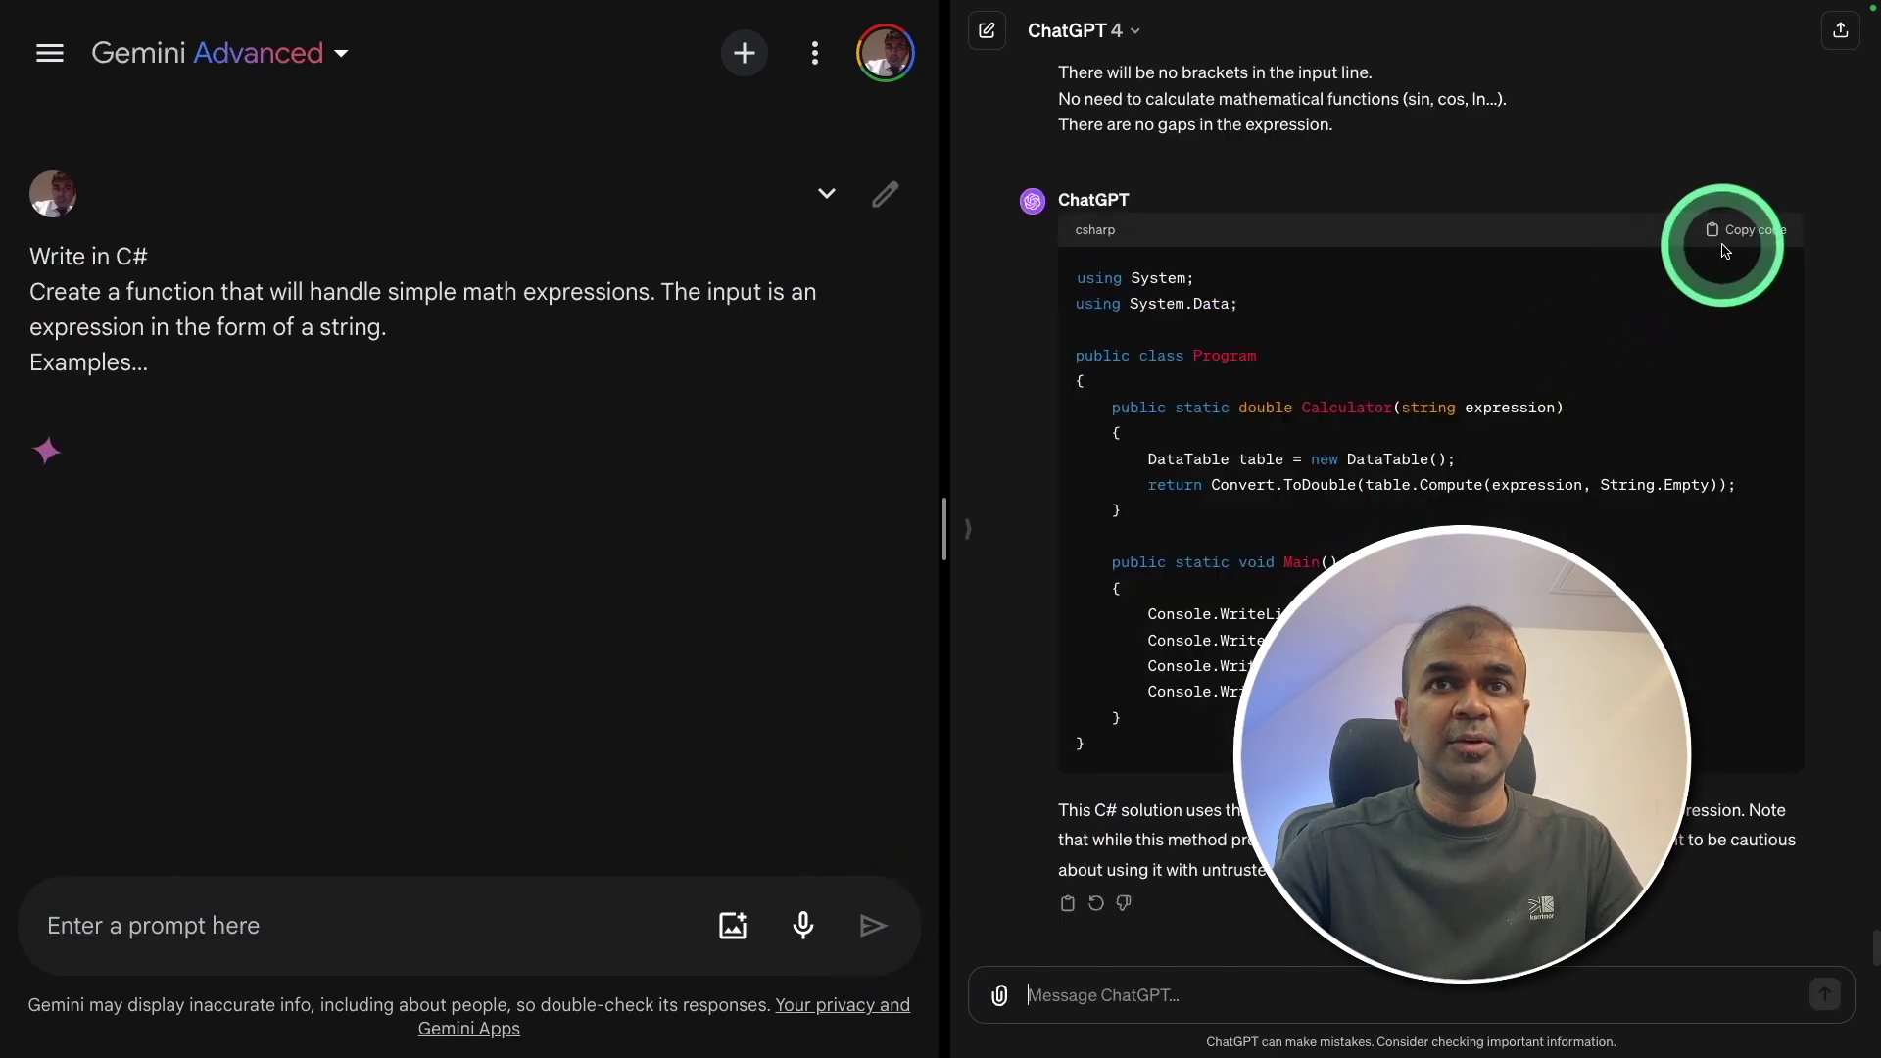
{"action": "left_click", "coordinate": [1751, 232]}
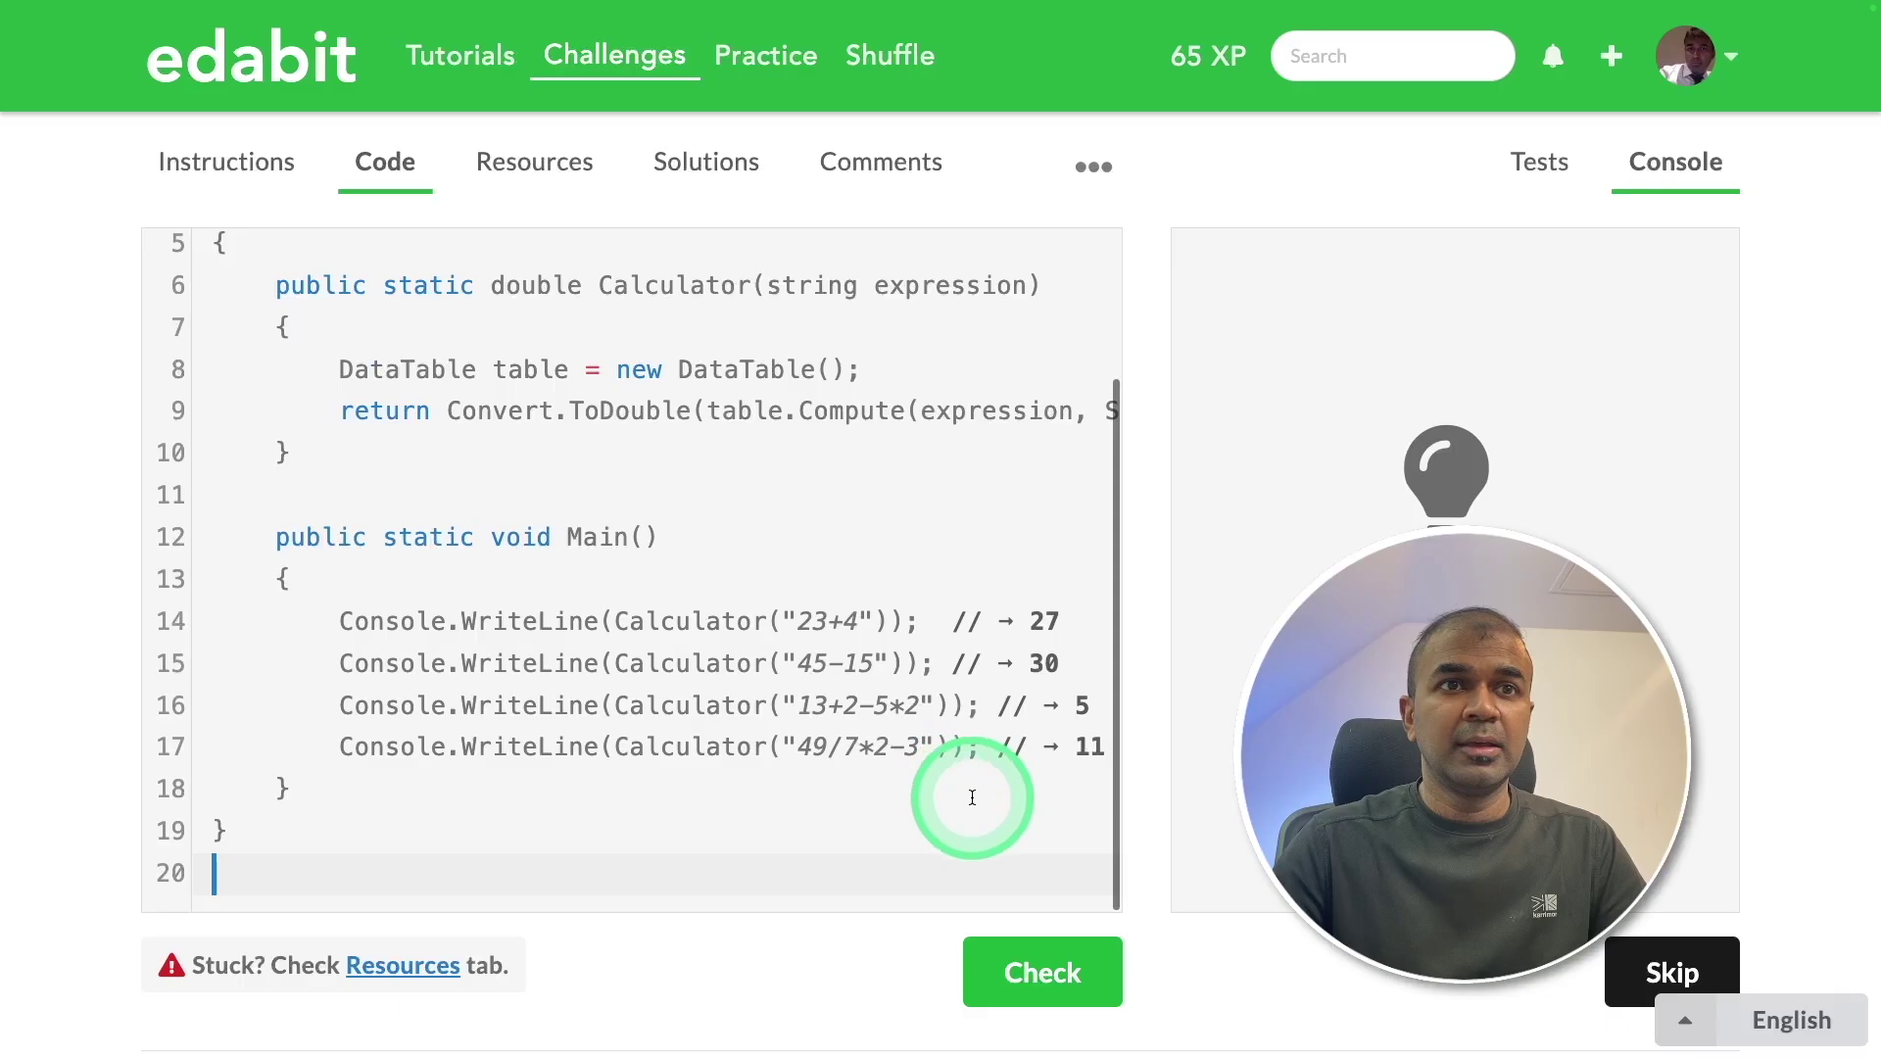
- Run Edabit's tests on ChatGPT's C# calculator code and review the results
{"action": "left_click", "coordinate": [1041, 967]}
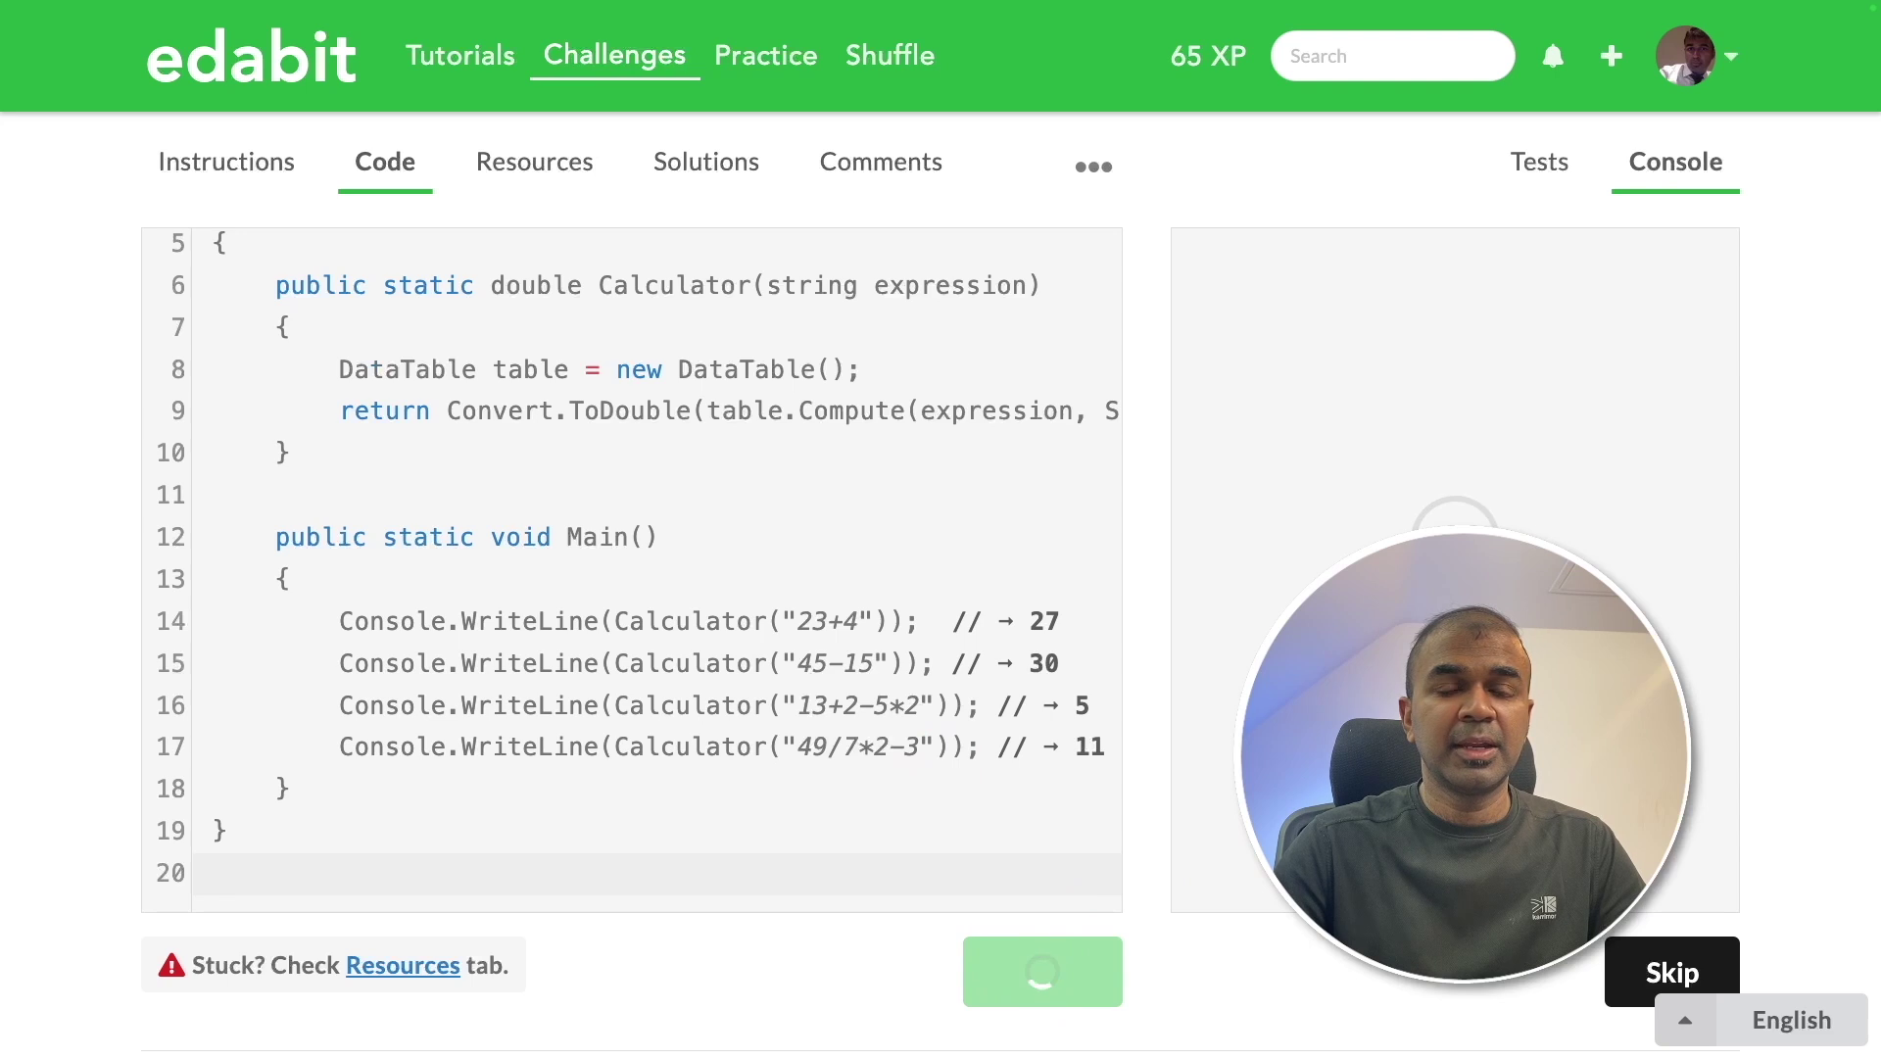
{"action": "scroll", "coordinate": [1371, 490], "scroll_direction": "down", "scroll_amount": 10}
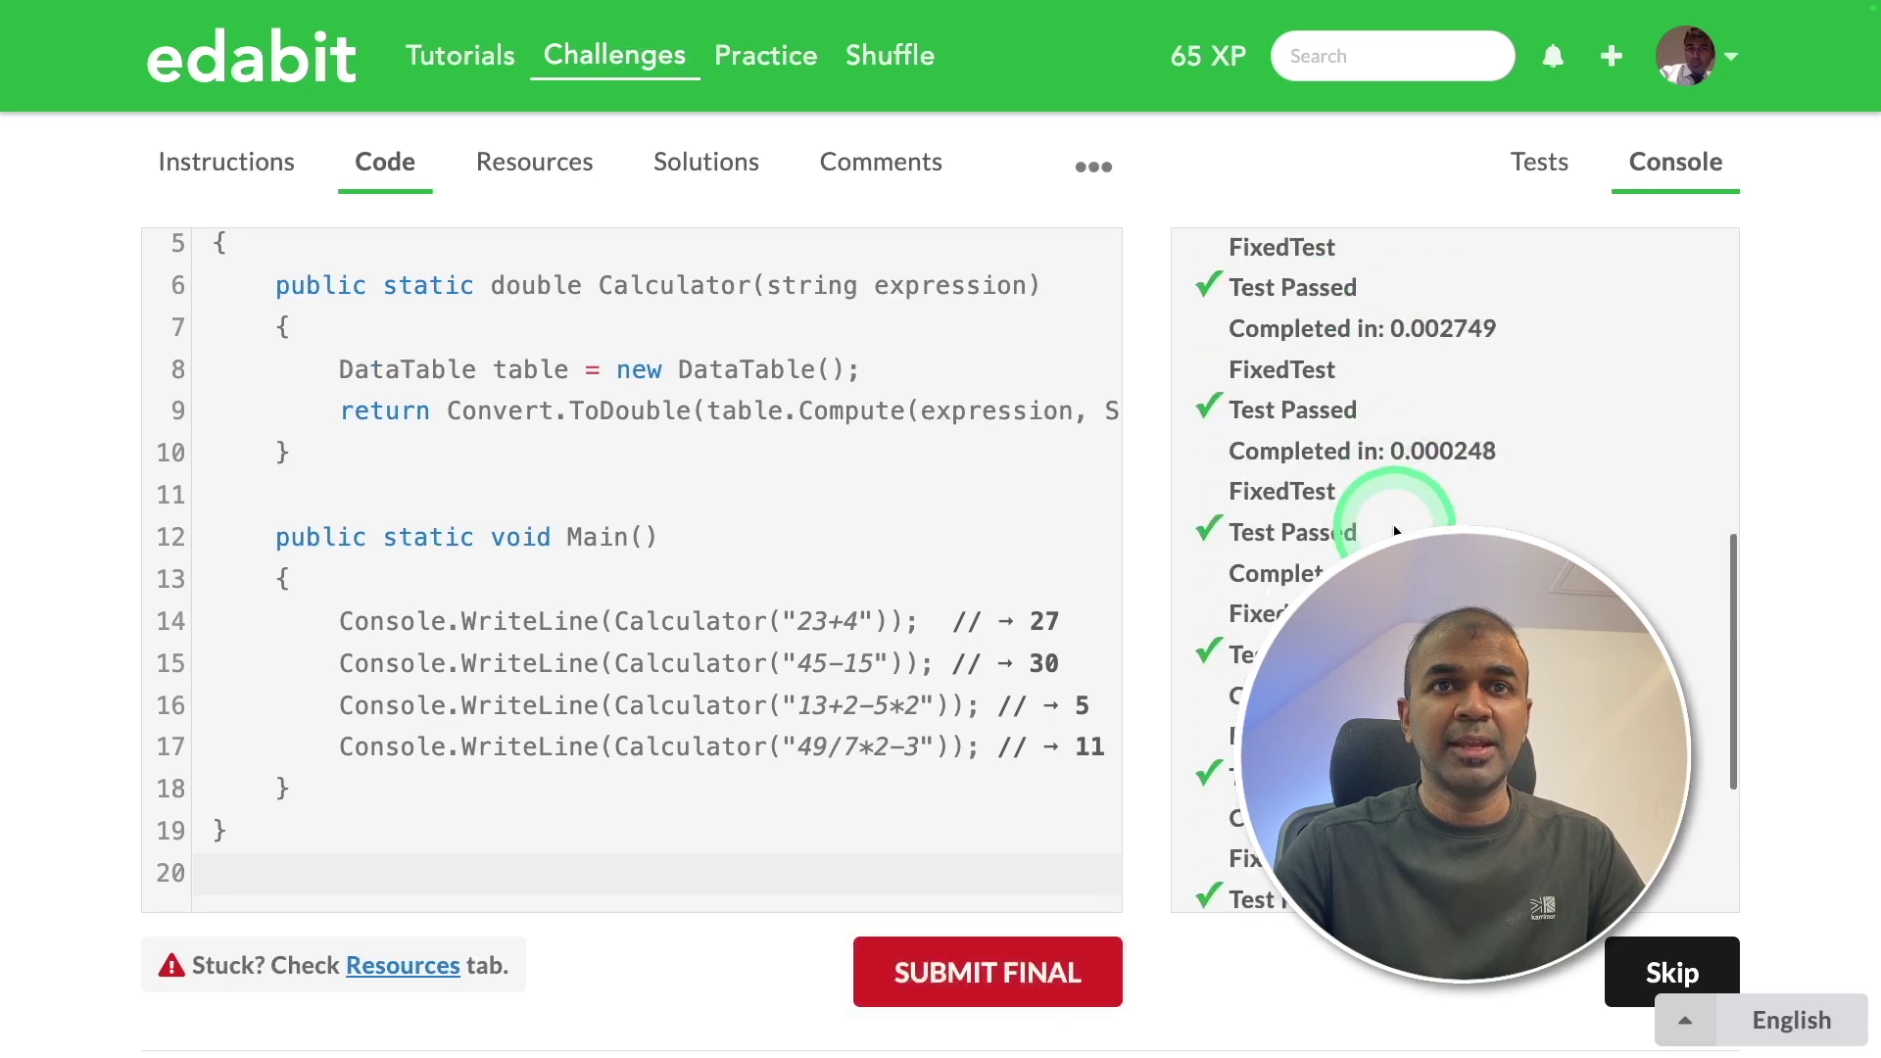
{"action": "scroll", "coordinate": [1454, 470], "scroll_direction": "up", "scroll_amount": 5}
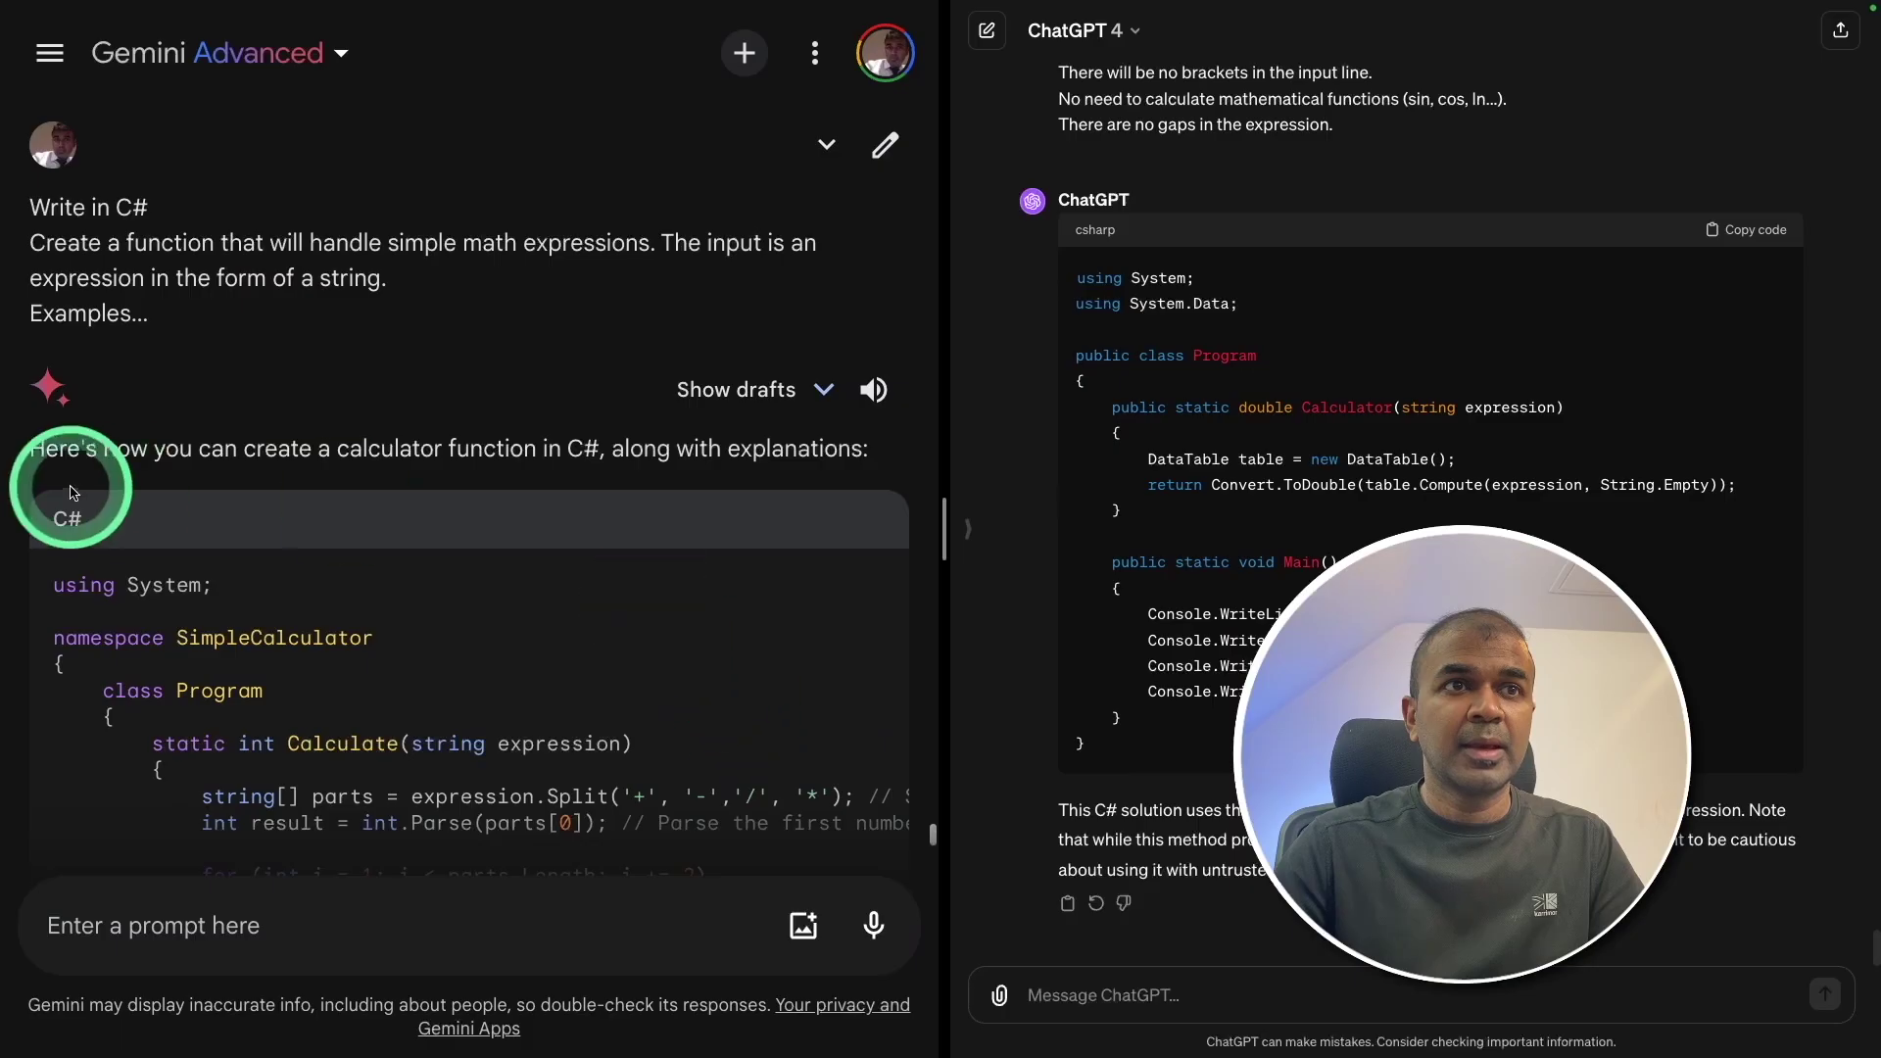
{"action": "scroll", "coordinate": [344, 567], "scroll_direction": "down", "scroll_amount": 2}
{"action": "scroll", "coordinate": [490, 588], "scroll_direction": "down", "scroll_amount": 10}
- Paste Gemini's revised C# calculator code into the Code tab and check it
{"action": "left_click", "coordinate": [871, 729]}
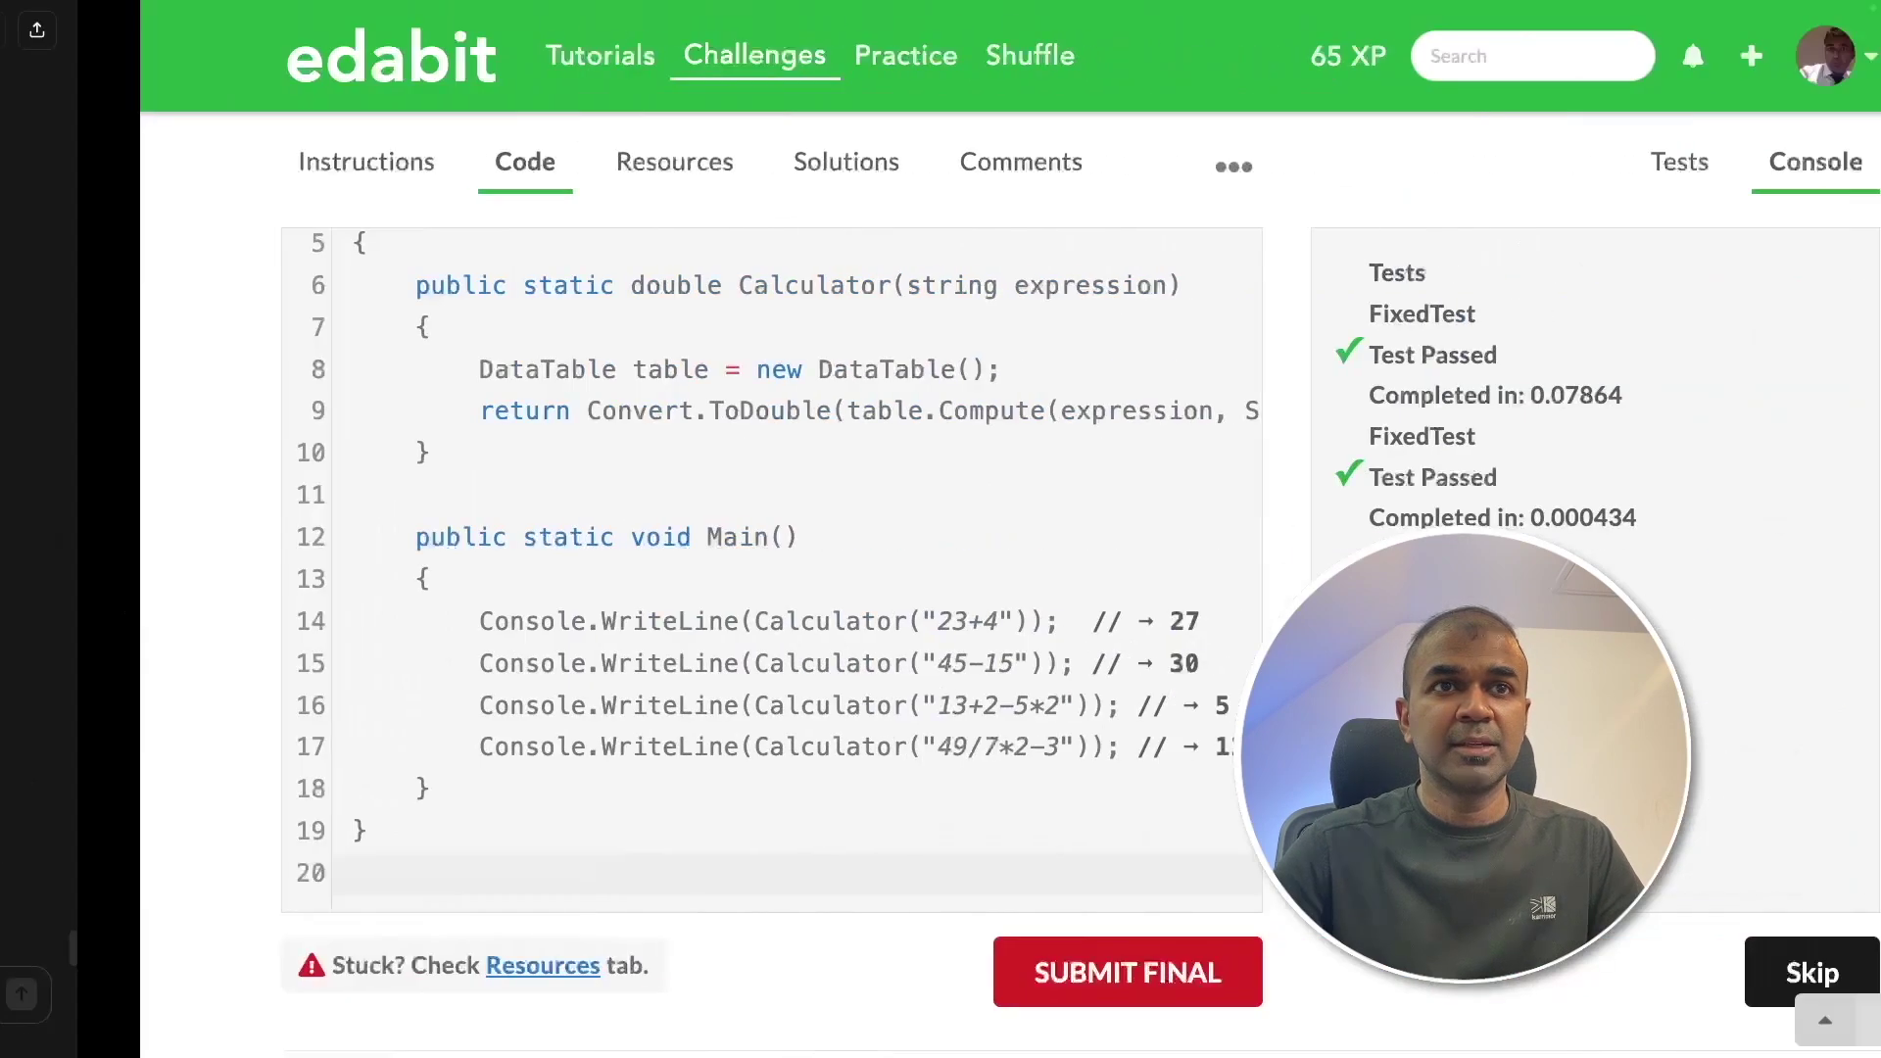
{"action": "left_click", "coordinate": [777, 702]}
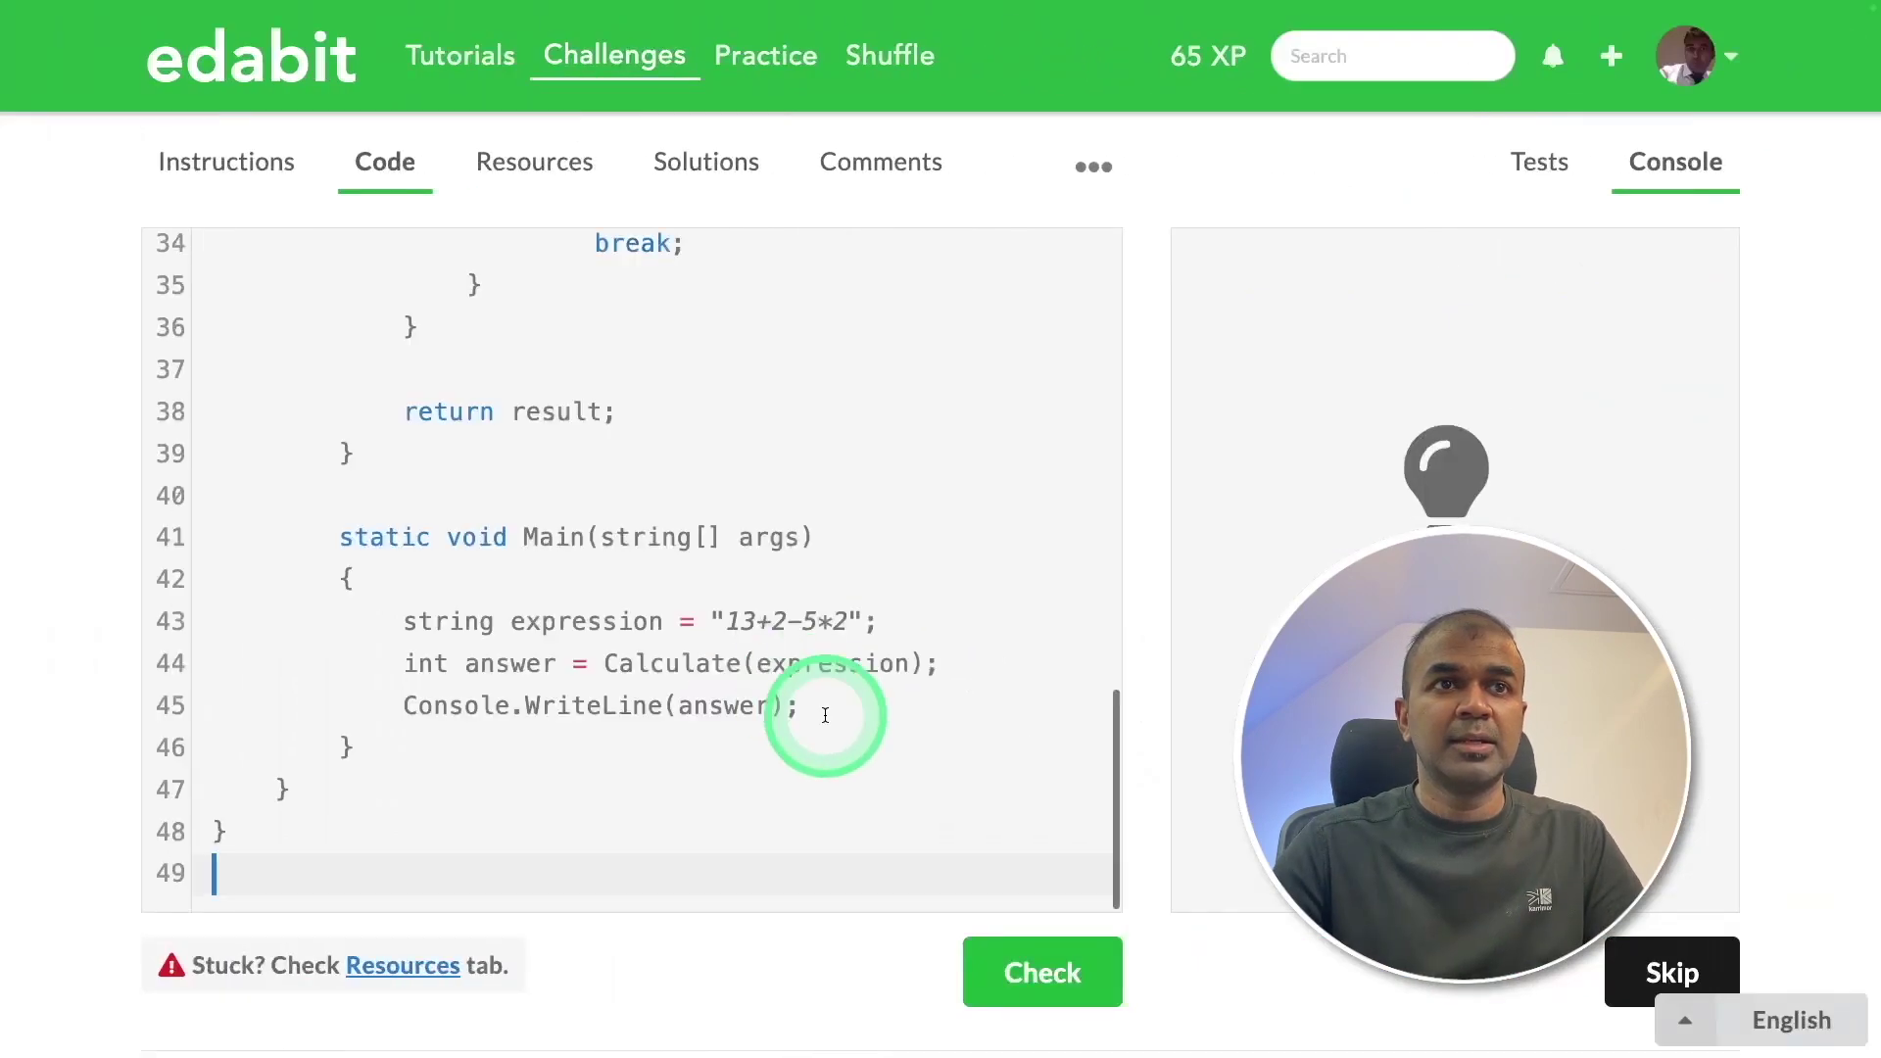
{"action": "left_click", "coordinate": [1037, 974]}
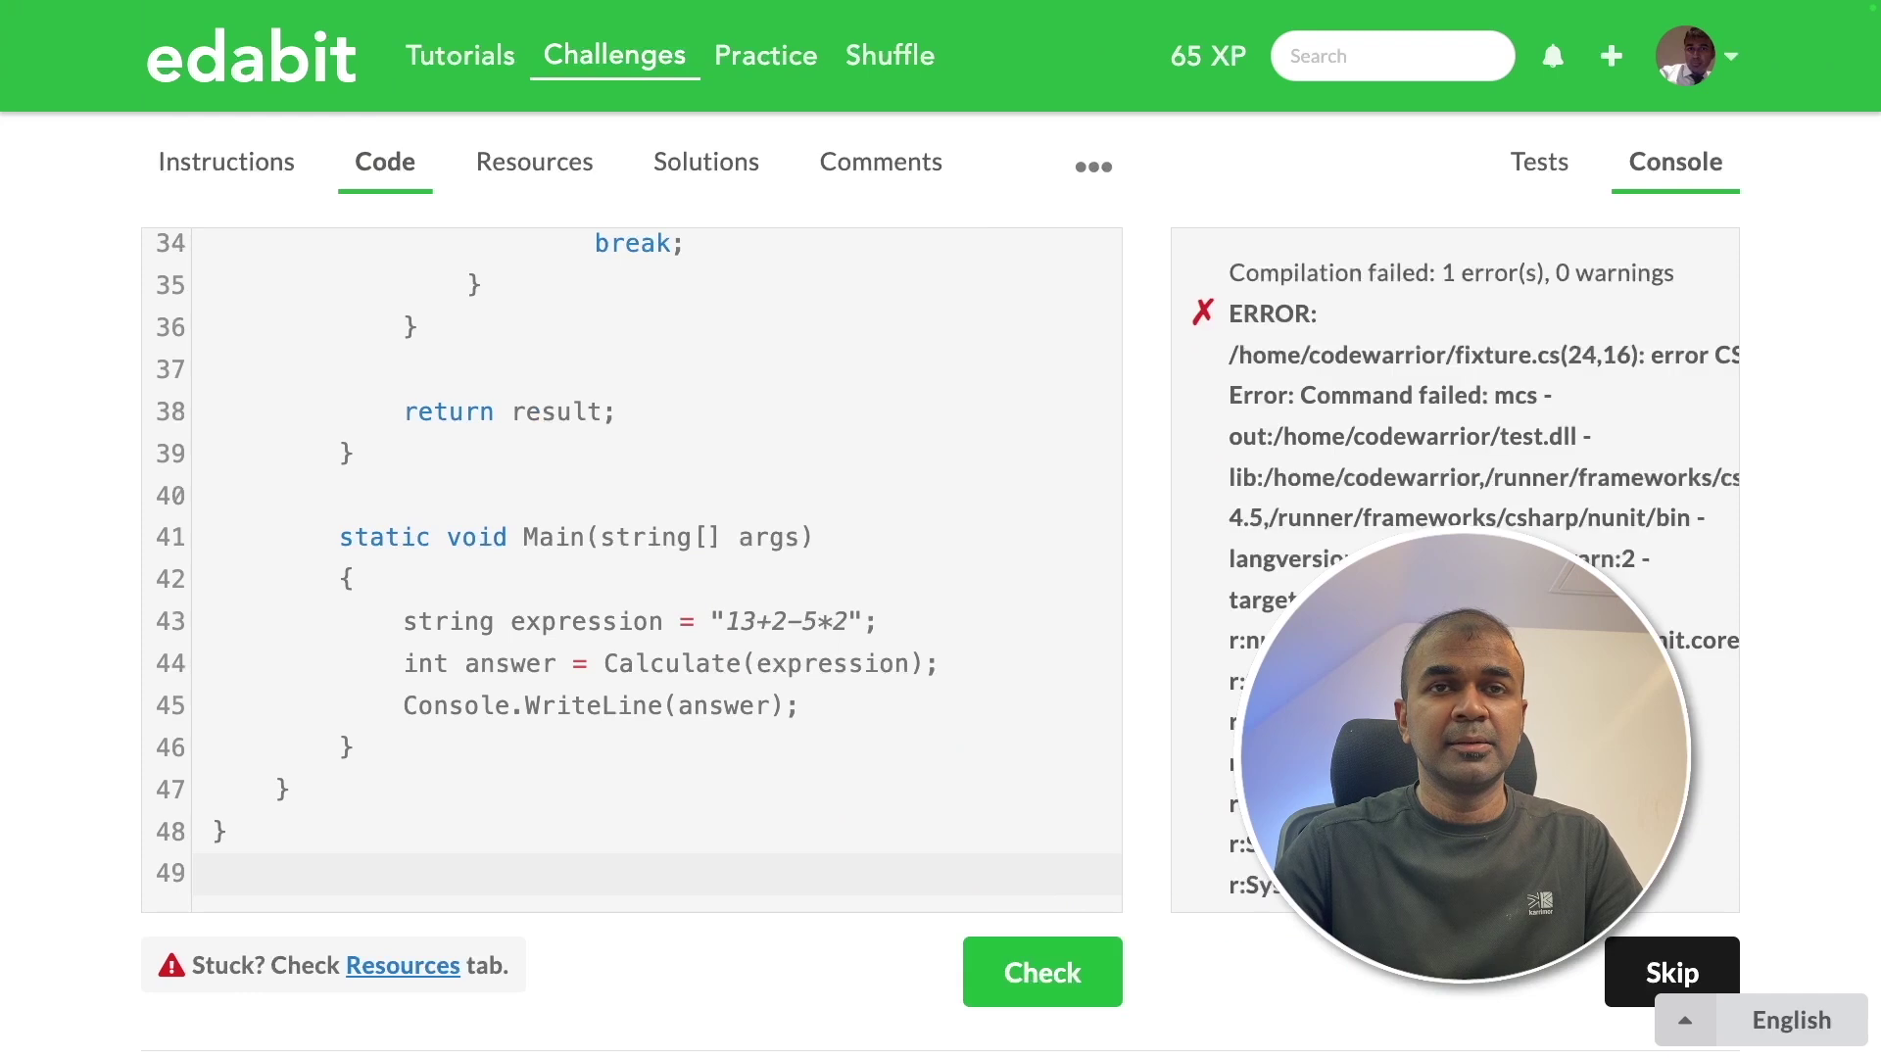
- Send the compilation error to Gemini, then check its corrected code, which still fails with 1 error
{"action": "left_click_drag", "start_coordinate": [1418, 428], "coordinate": [1705, 793]}
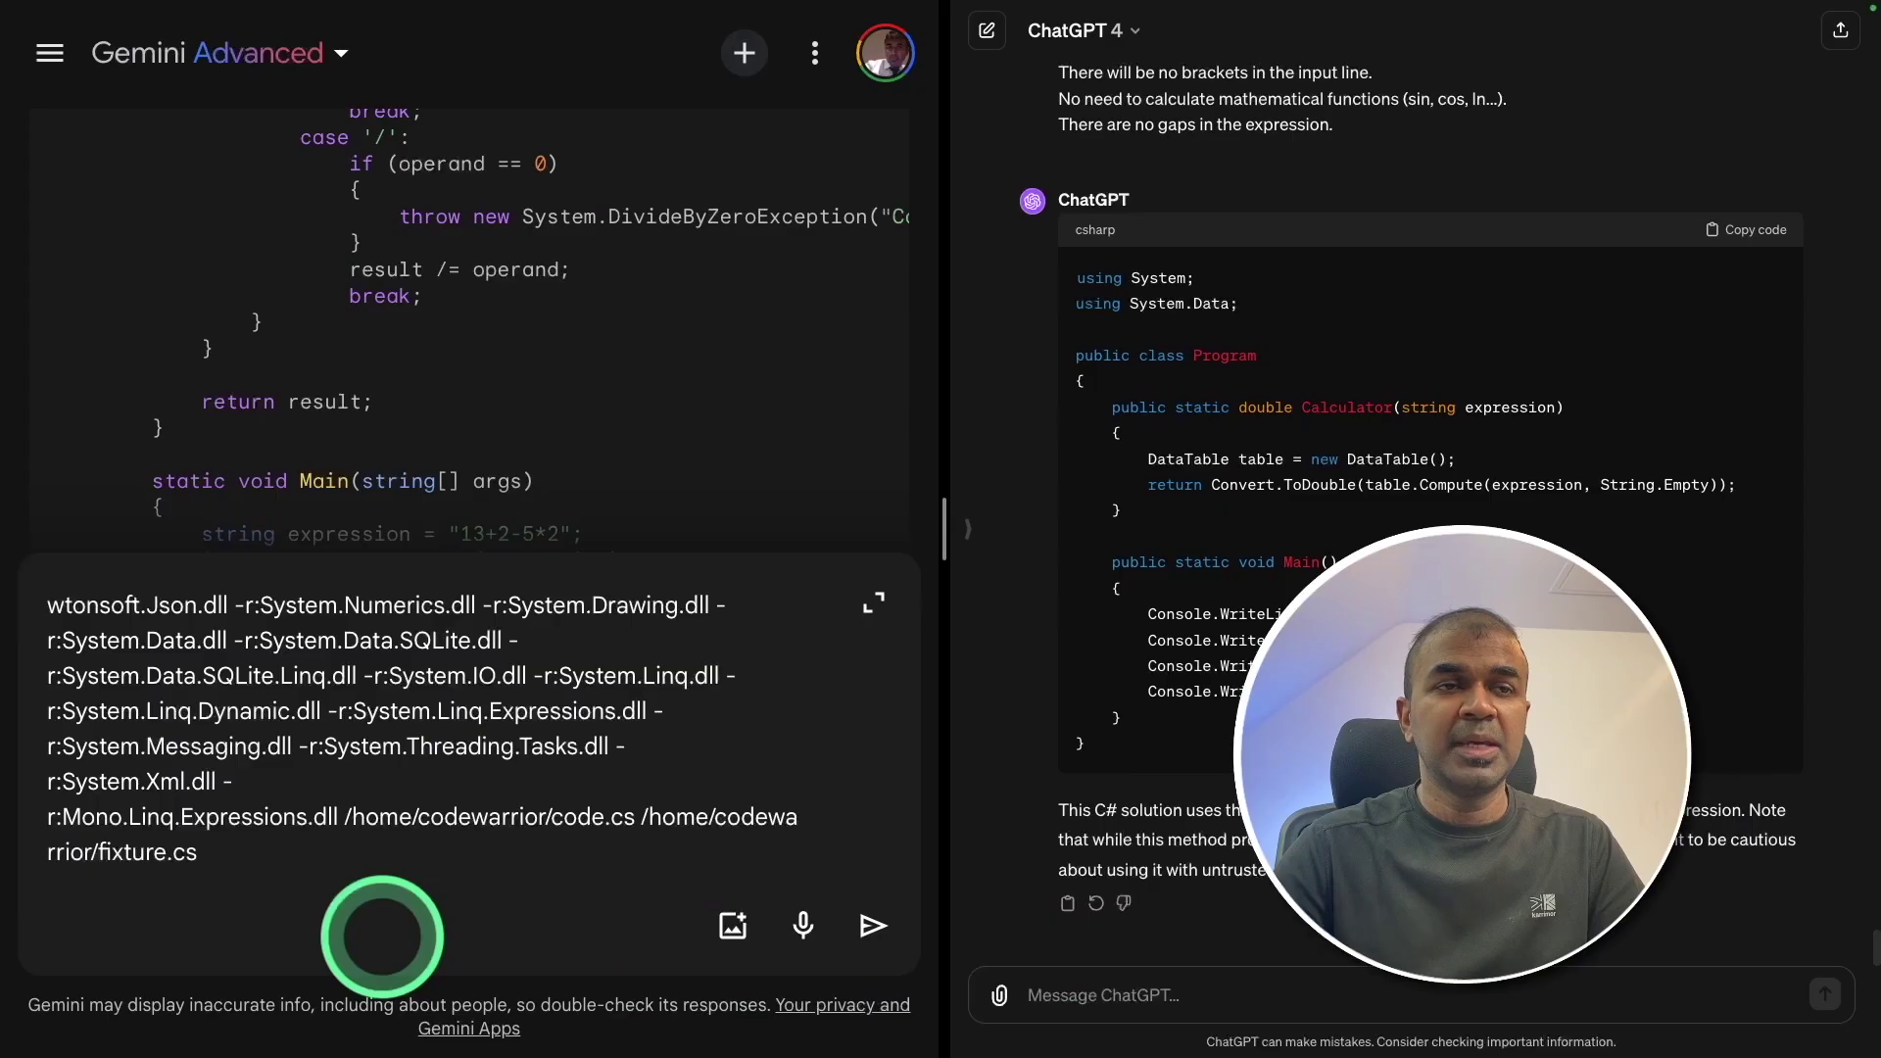
{"action": "key", "text": "Return"}
{"action": "left_click", "coordinate": [856, 689]}
{"action": "left_click", "coordinate": [1049, 683]}
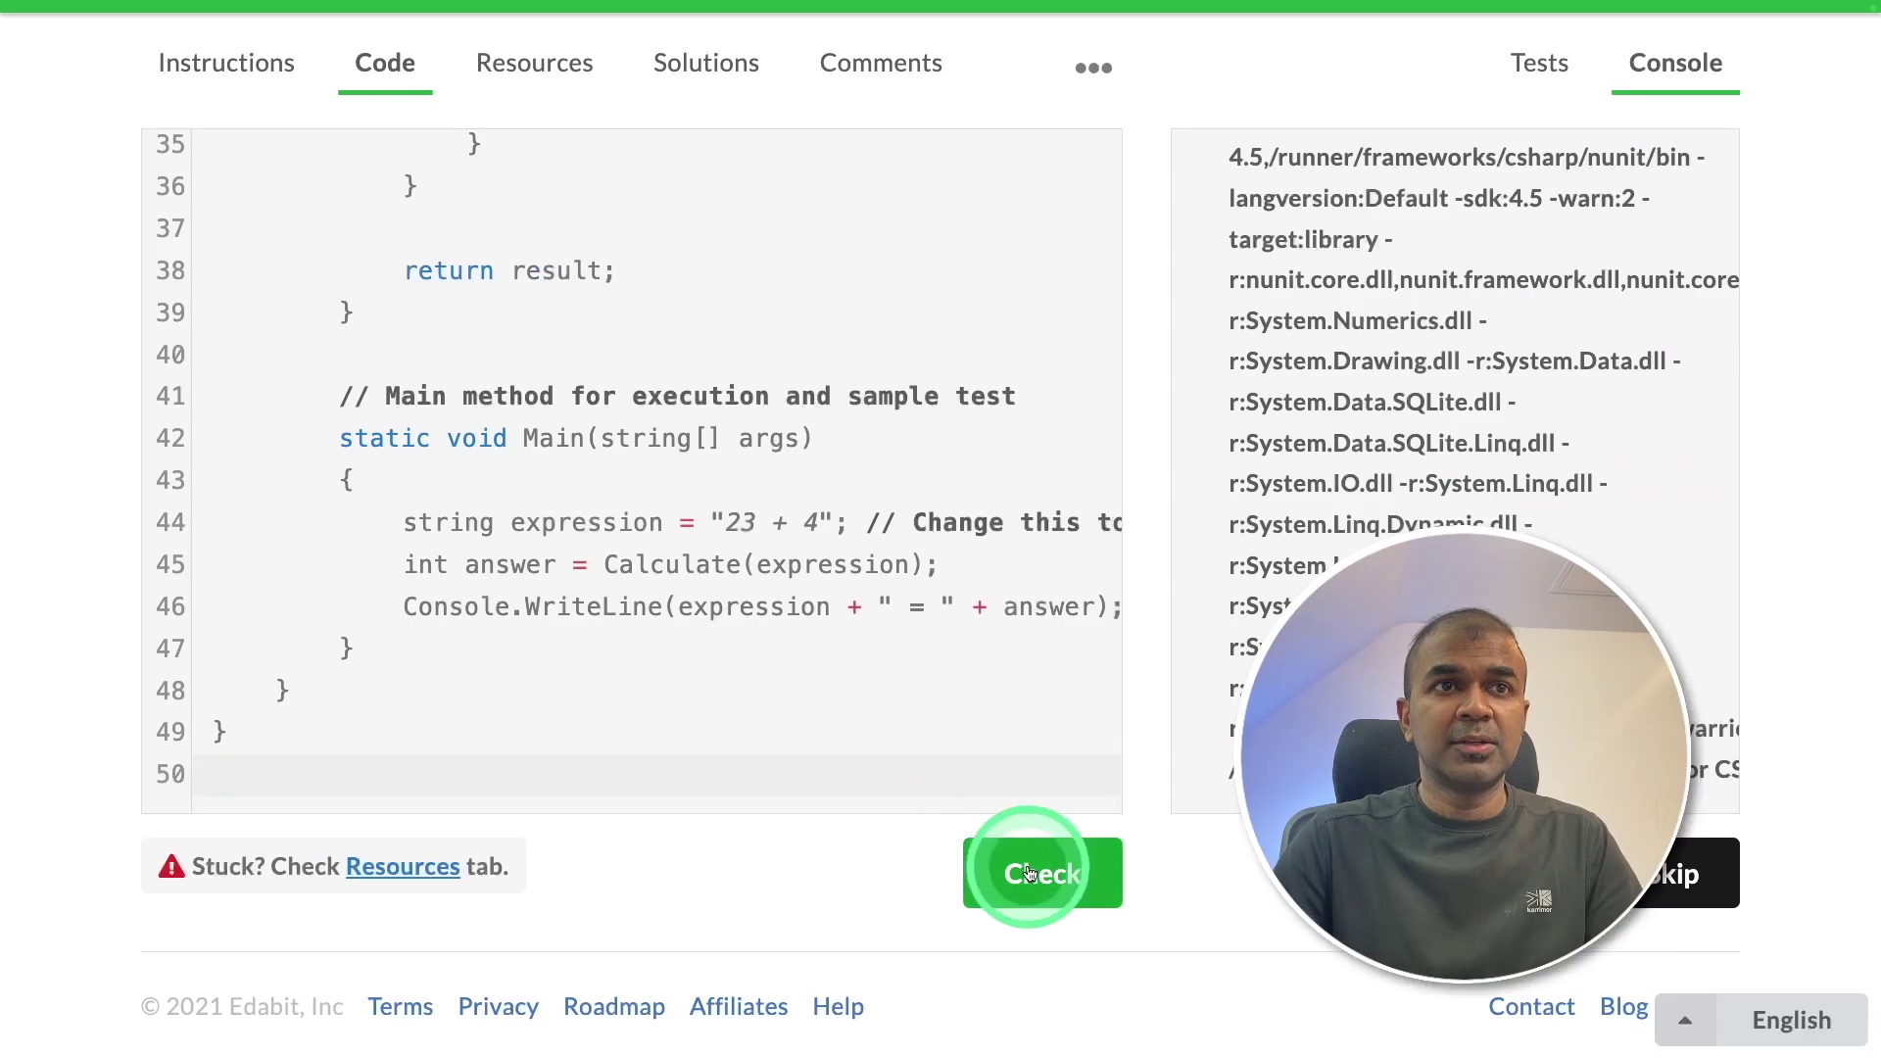
{"action": "left_click", "coordinate": [1041, 870]}
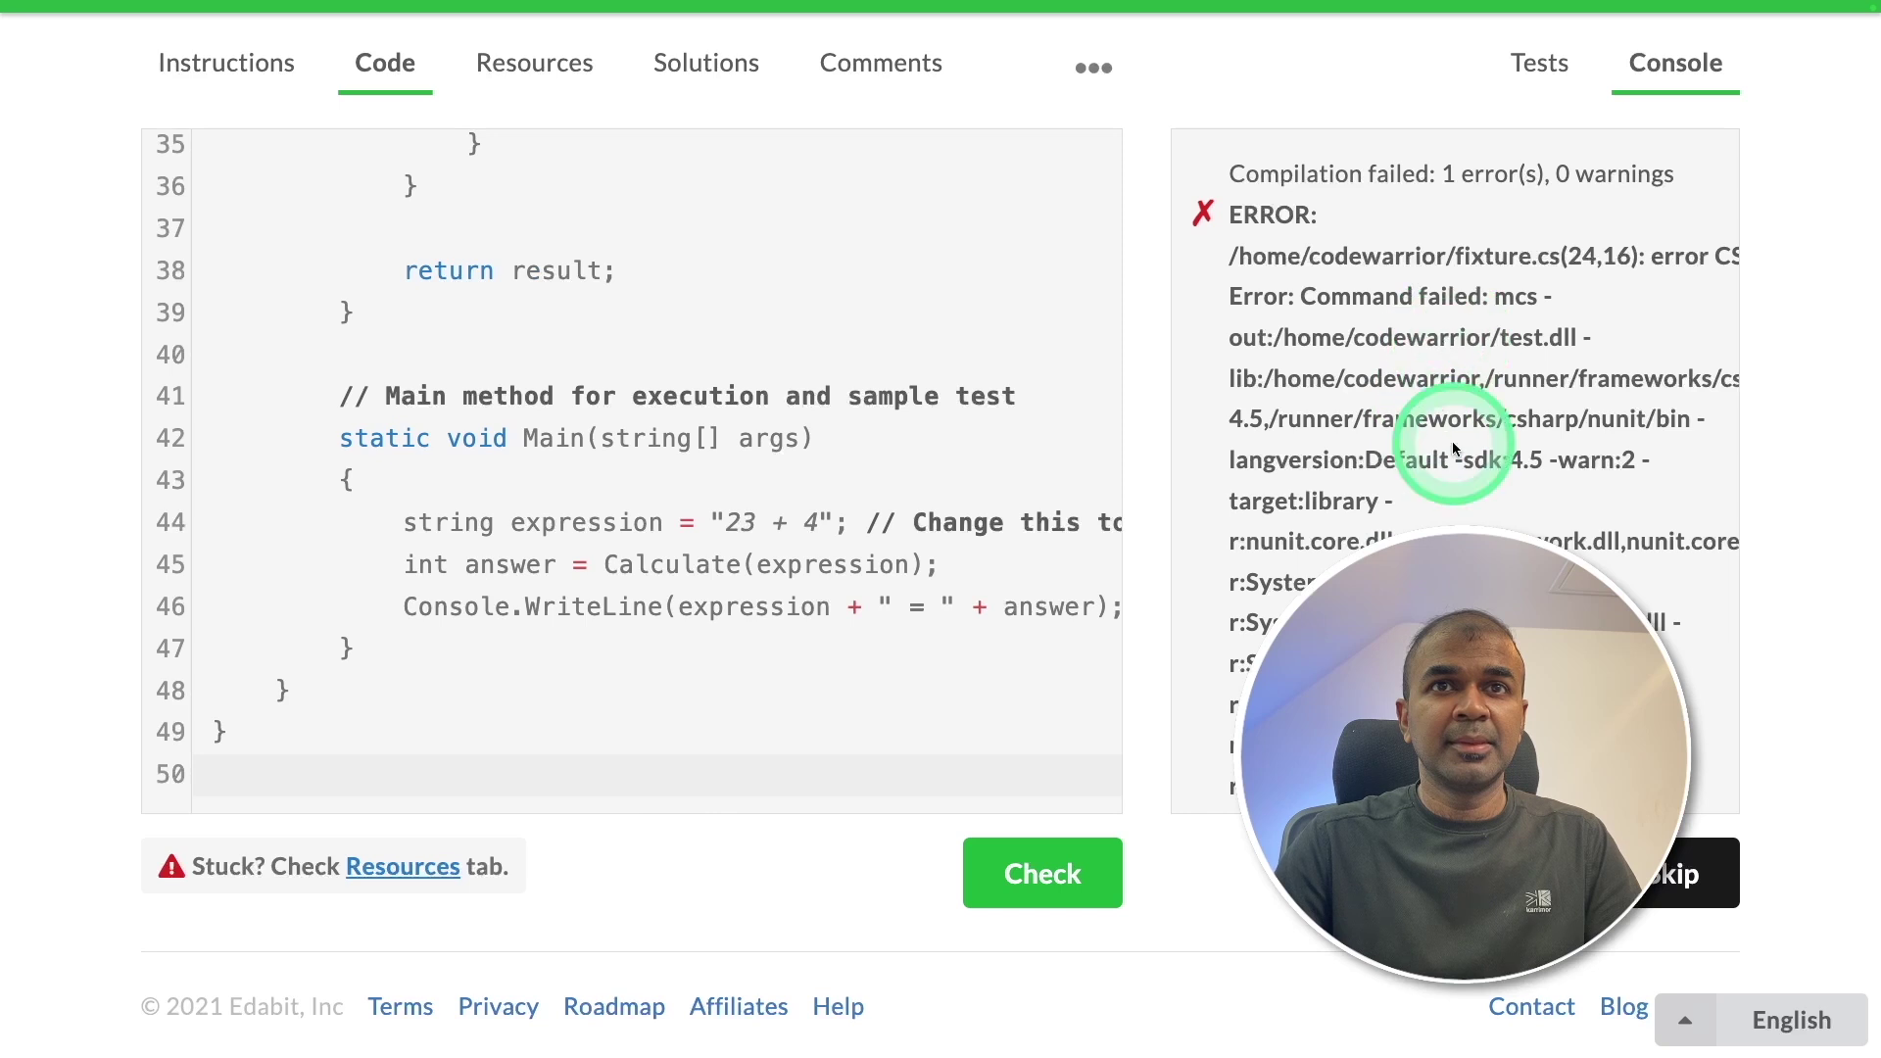
{"action": "scroll", "coordinate": [1449, 458], "scroll_direction": "up", "scroll_amount": 1}
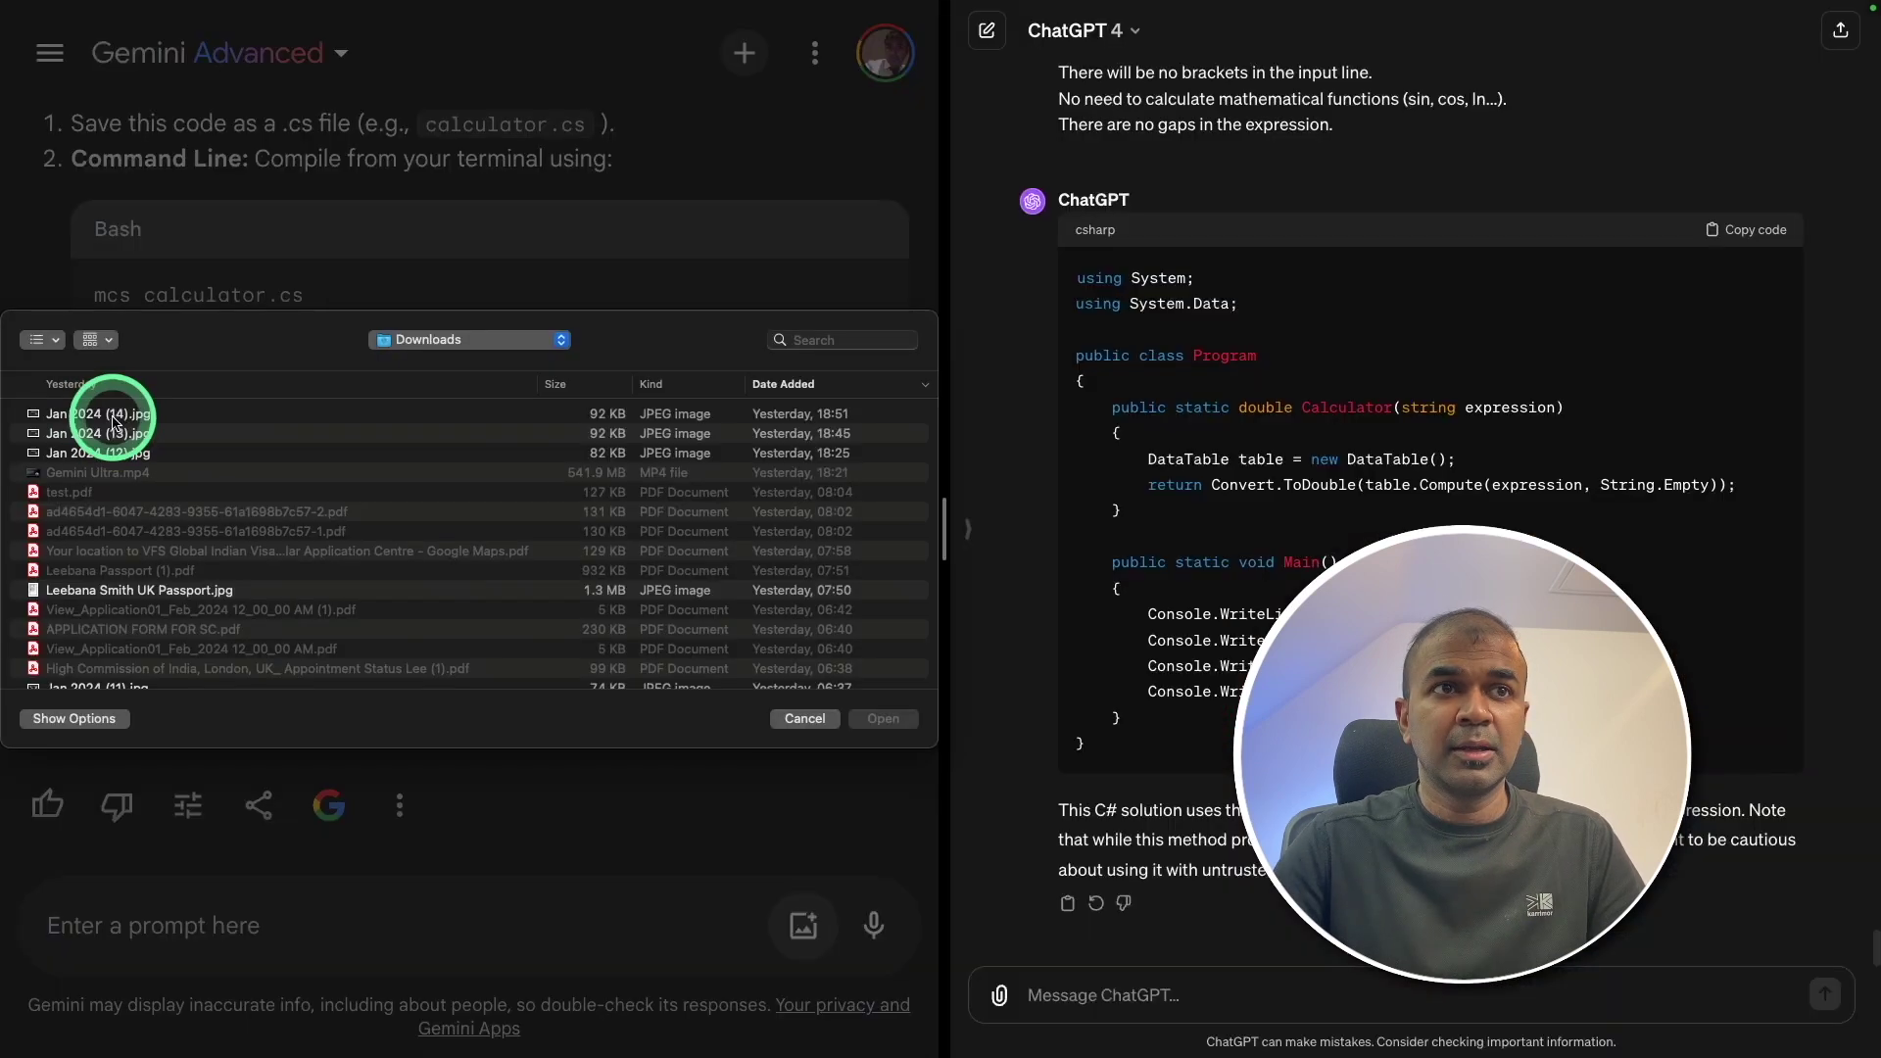
- Attach the Gemini Ultra thumbnail image in both the Gemini and ChatGPT chats
{"action": "double_click", "coordinate": [104, 407]}
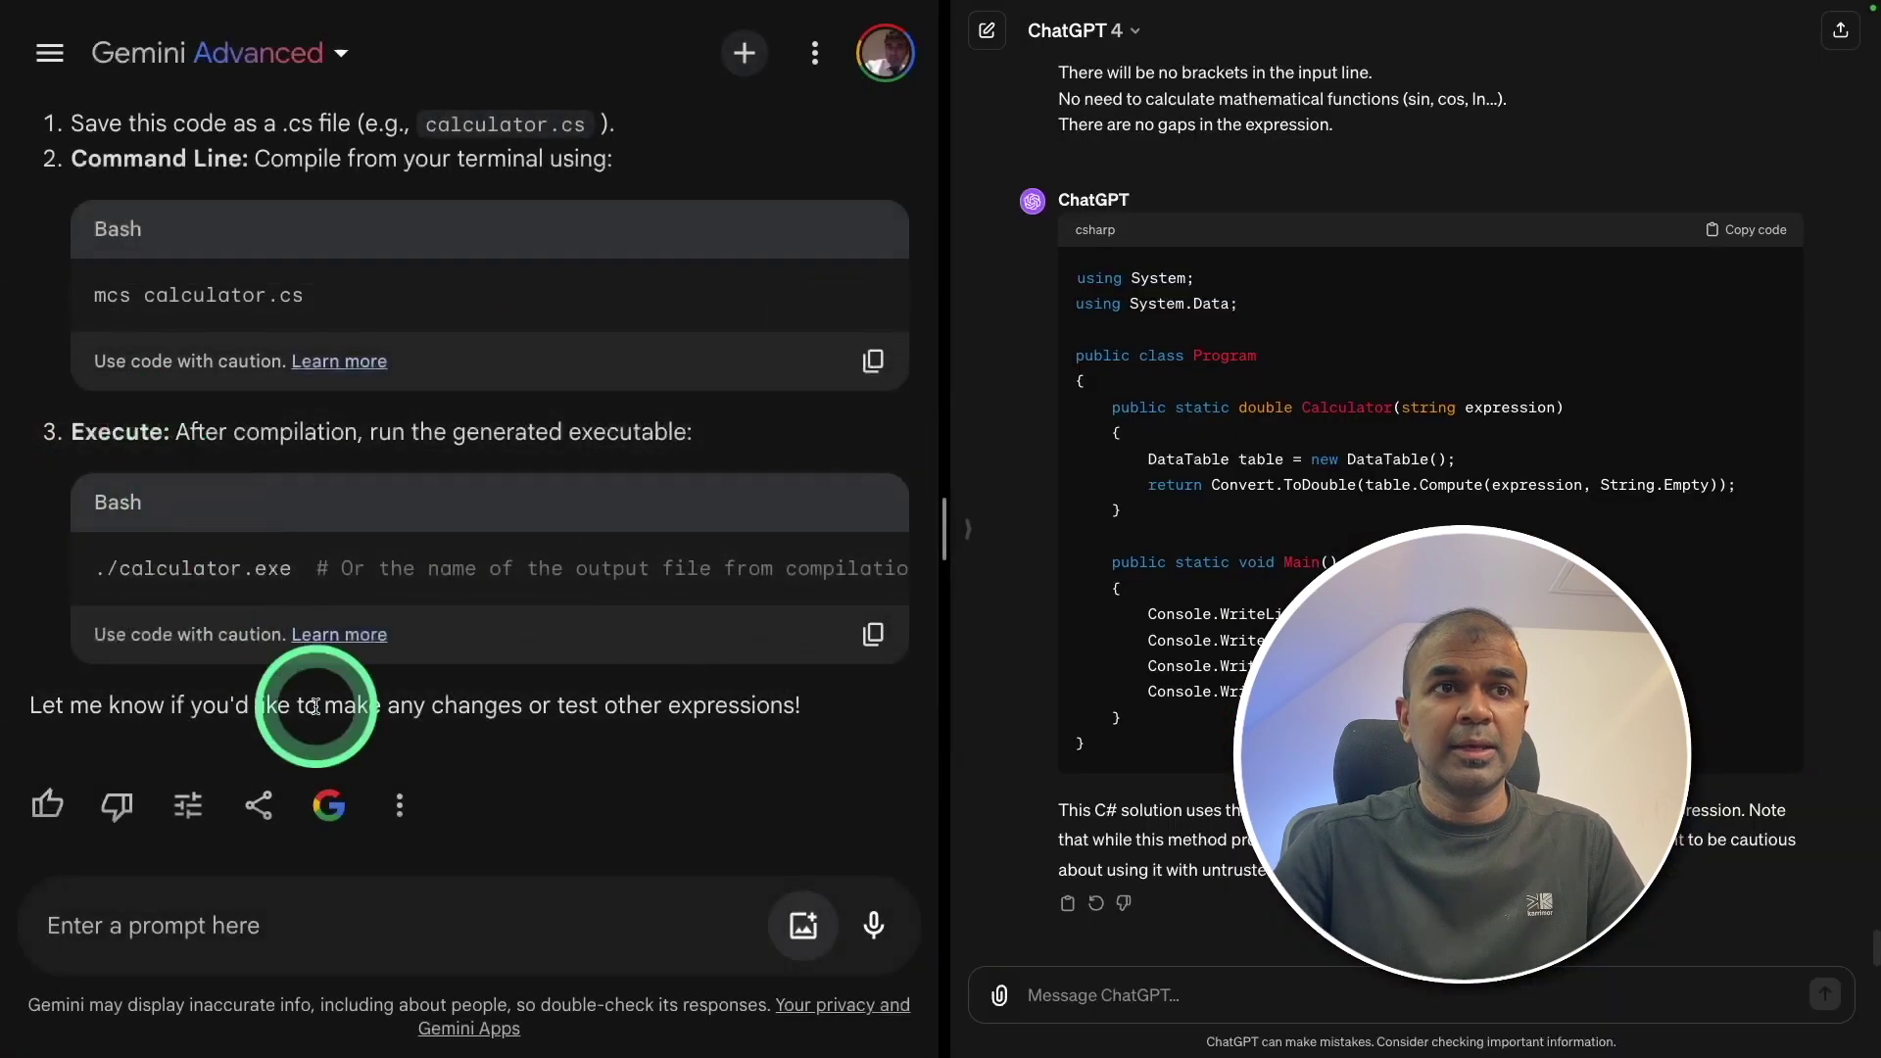
{"action": "left_click", "coordinate": [1128, 995]}
{"action": "key", "text": "ctrl+v"}
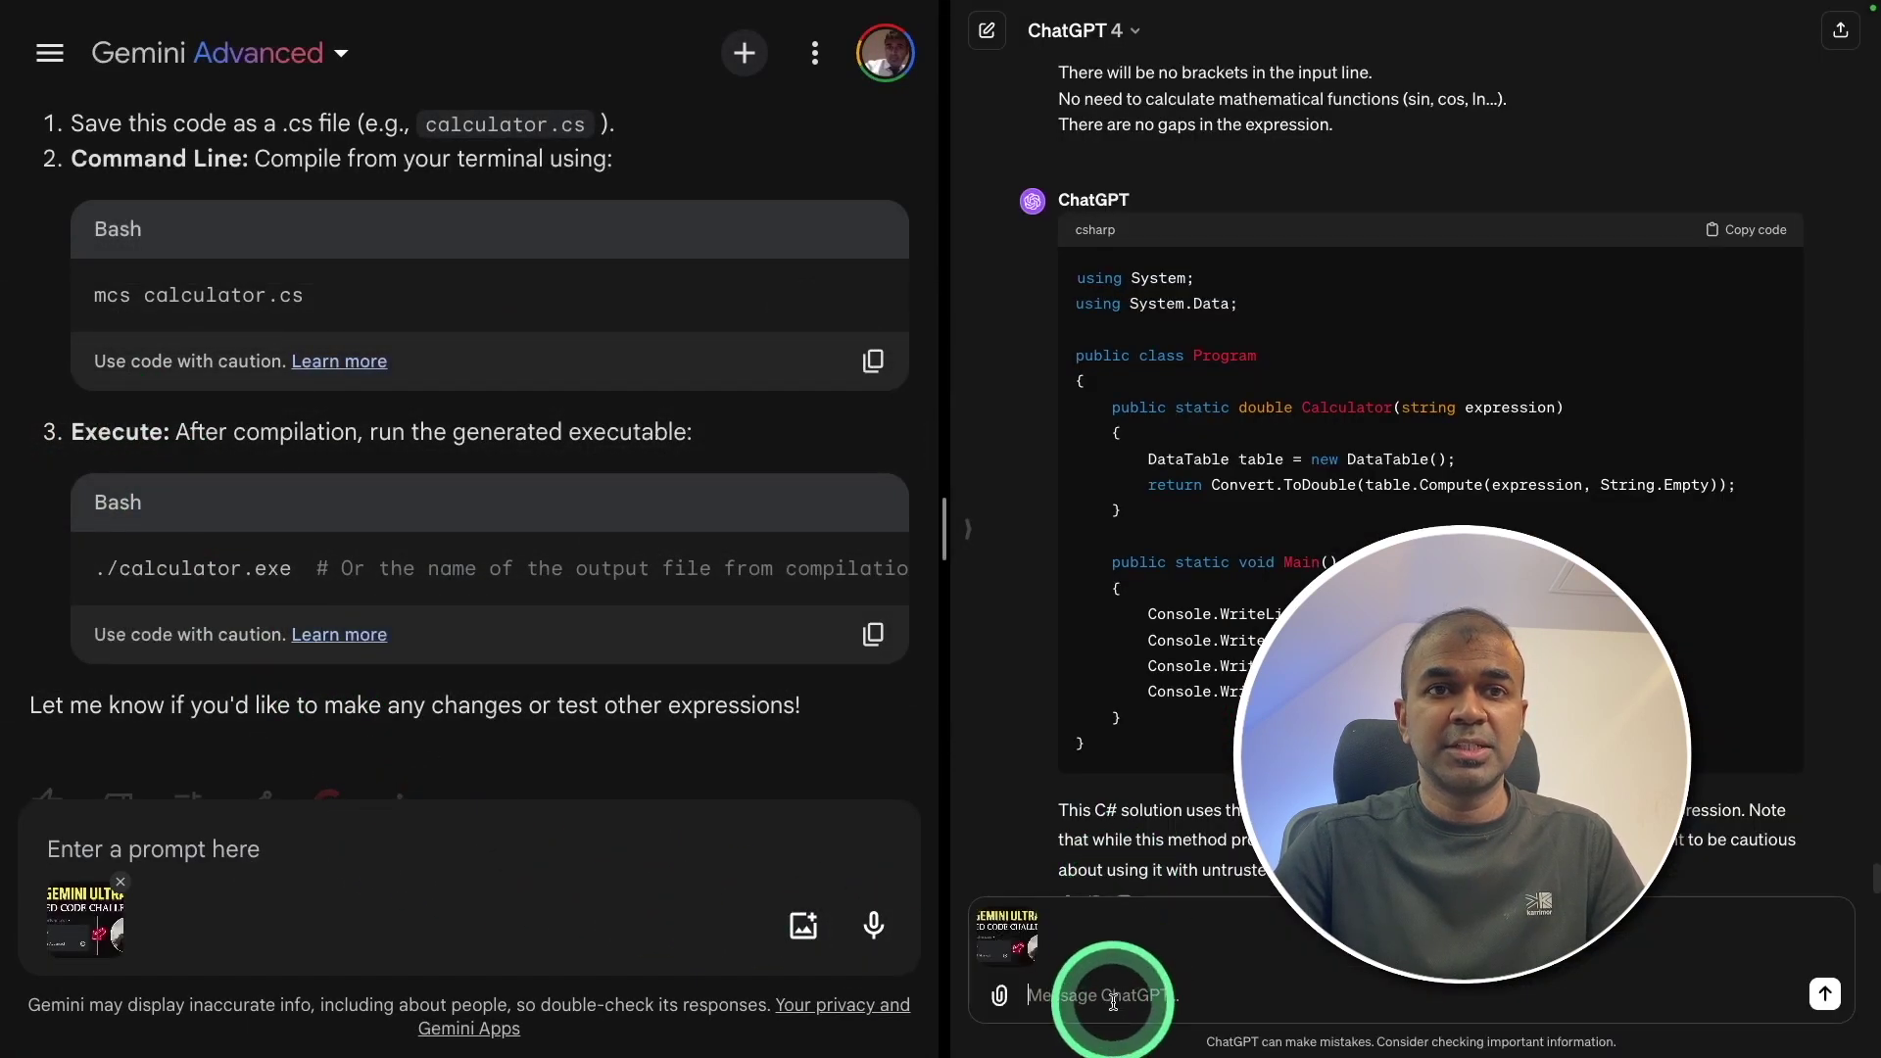
- Ask both chatbots 'Explain what is in this image' about the attached thumbnail
{"action": "left_click", "coordinate": [241, 875]}
{"action": "type", "text": "Explain what is in this image"}
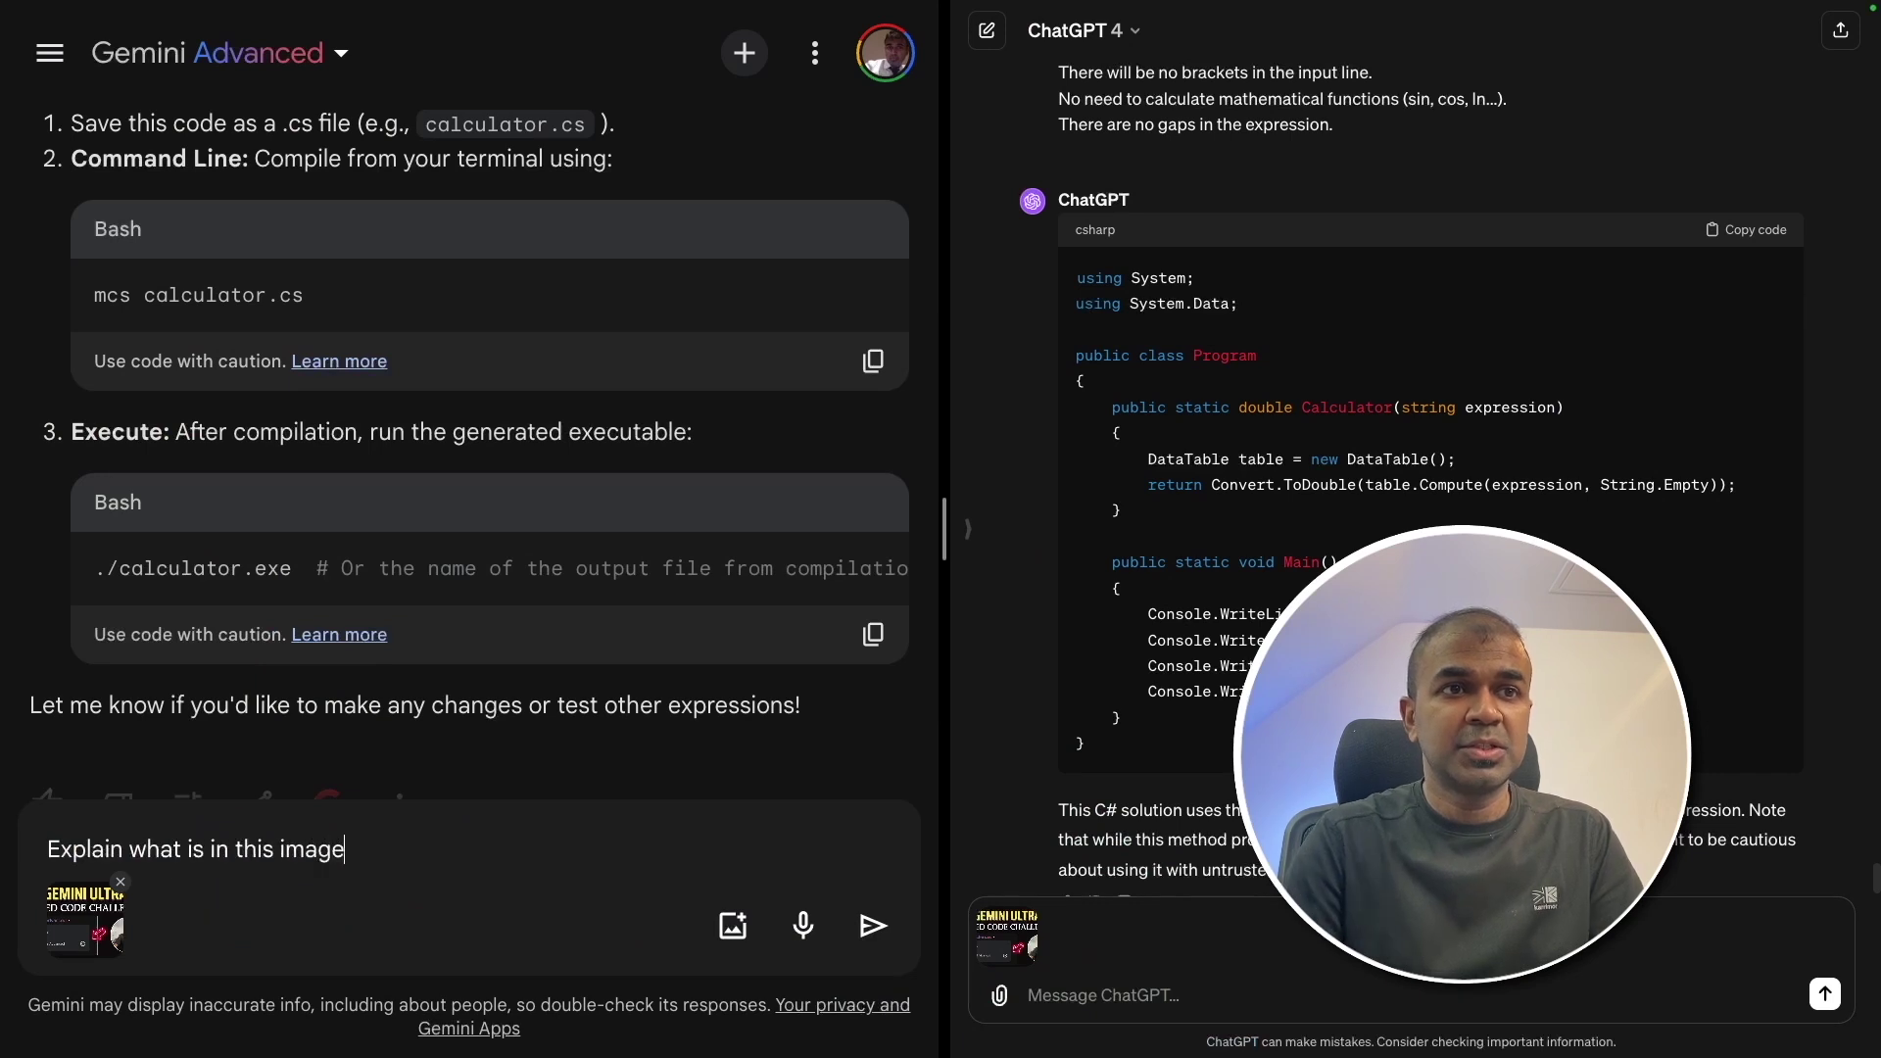
{"action": "key", "text": "ctrl+a"}
{"action": "key", "text": "ctrl+c"}
{"action": "left_click", "coordinate": [1086, 998]}
{"action": "key", "text": "ctrl+v"}
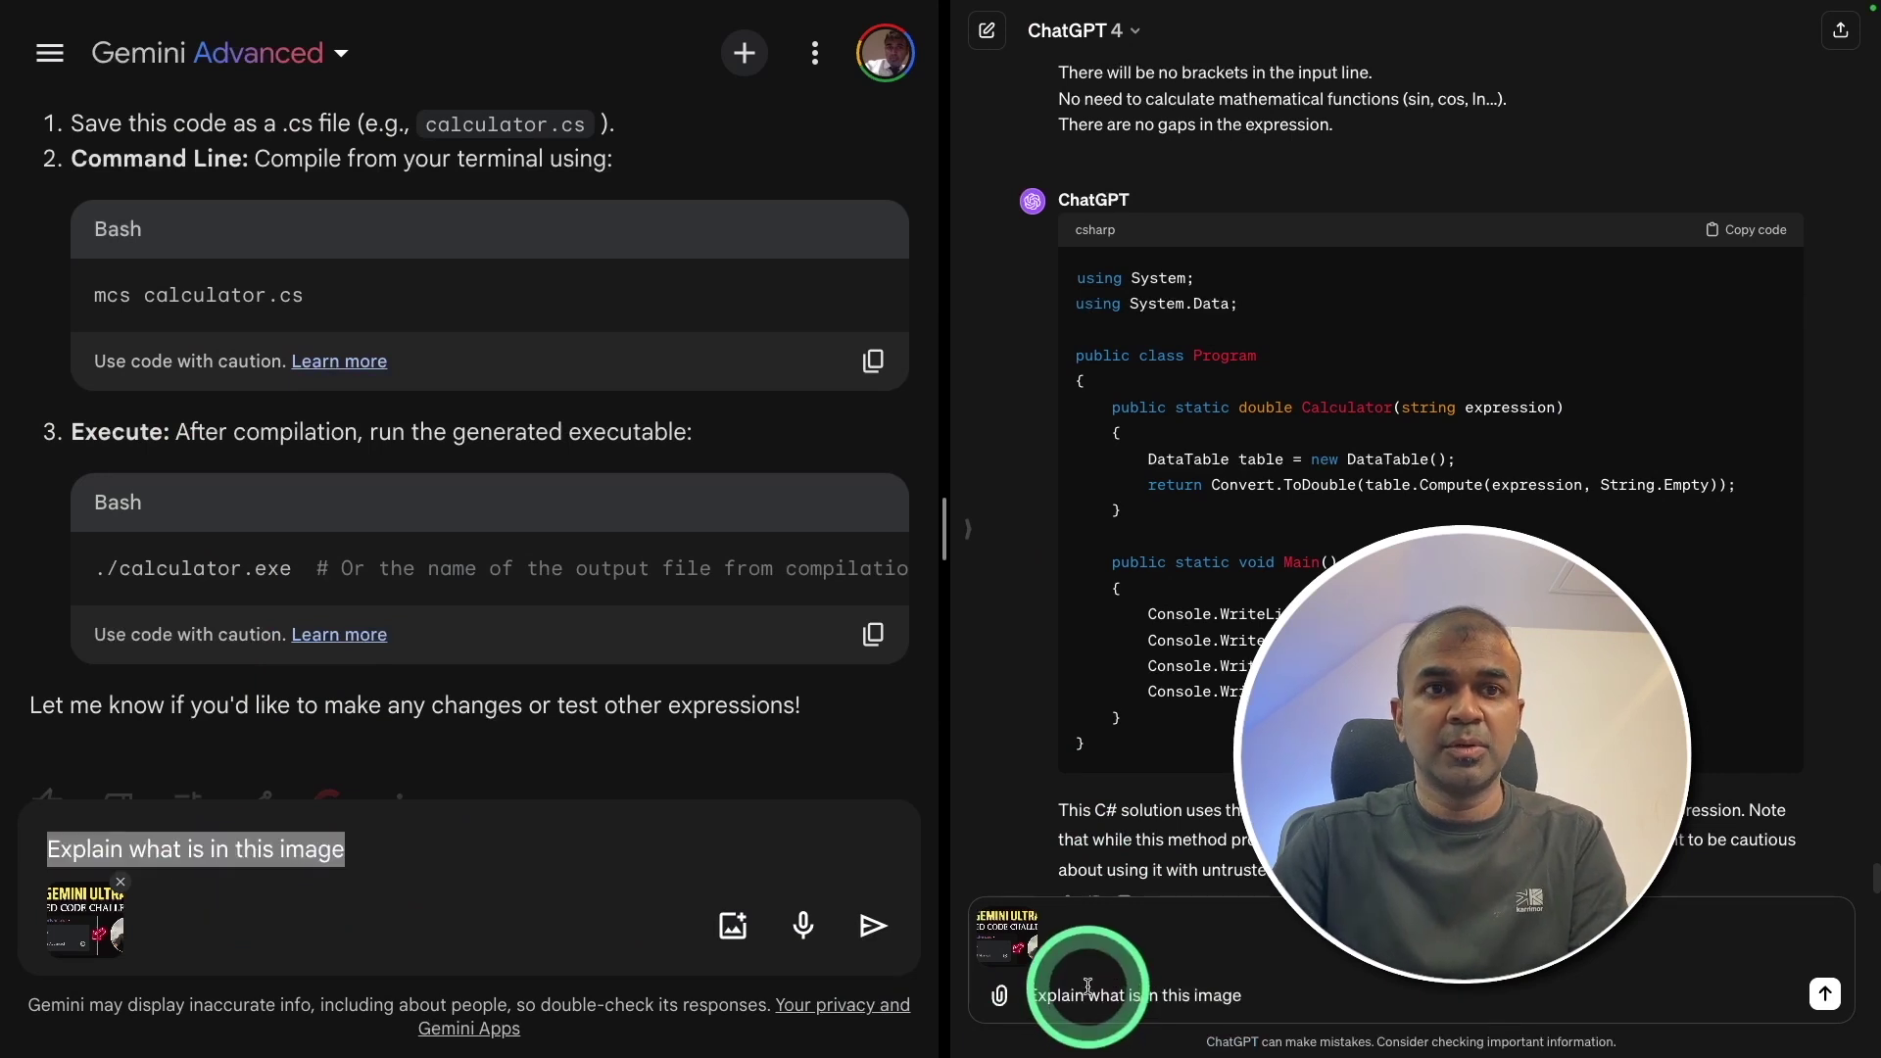
{"action": "key", "text": "Return"}
{"action": "left_click", "coordinate": [873, 924]}
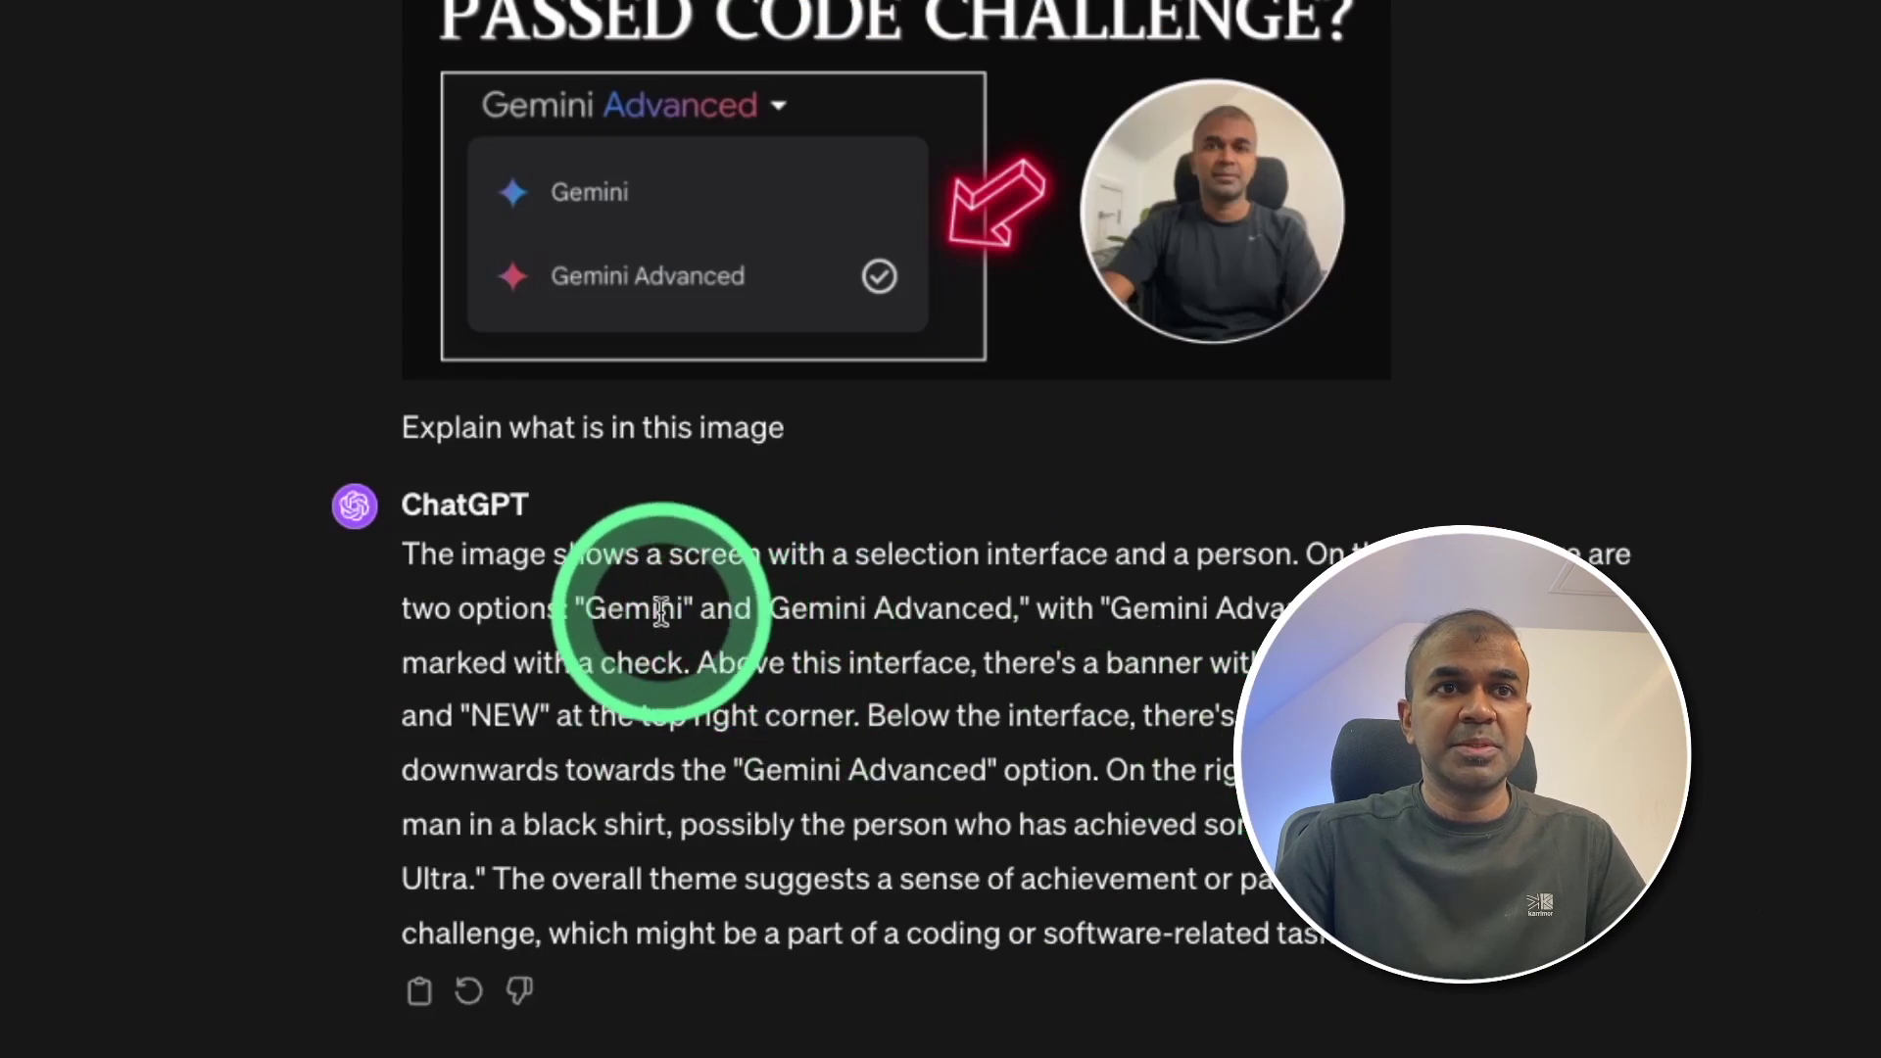
- Highlight the words 'Gemini' and 'NEW' in ChatGPT's description of the thumbnail
{"action": "double_click", "coordinate": [624, 602]}
{"action": "left_click", "coordinate": [839, 607]}
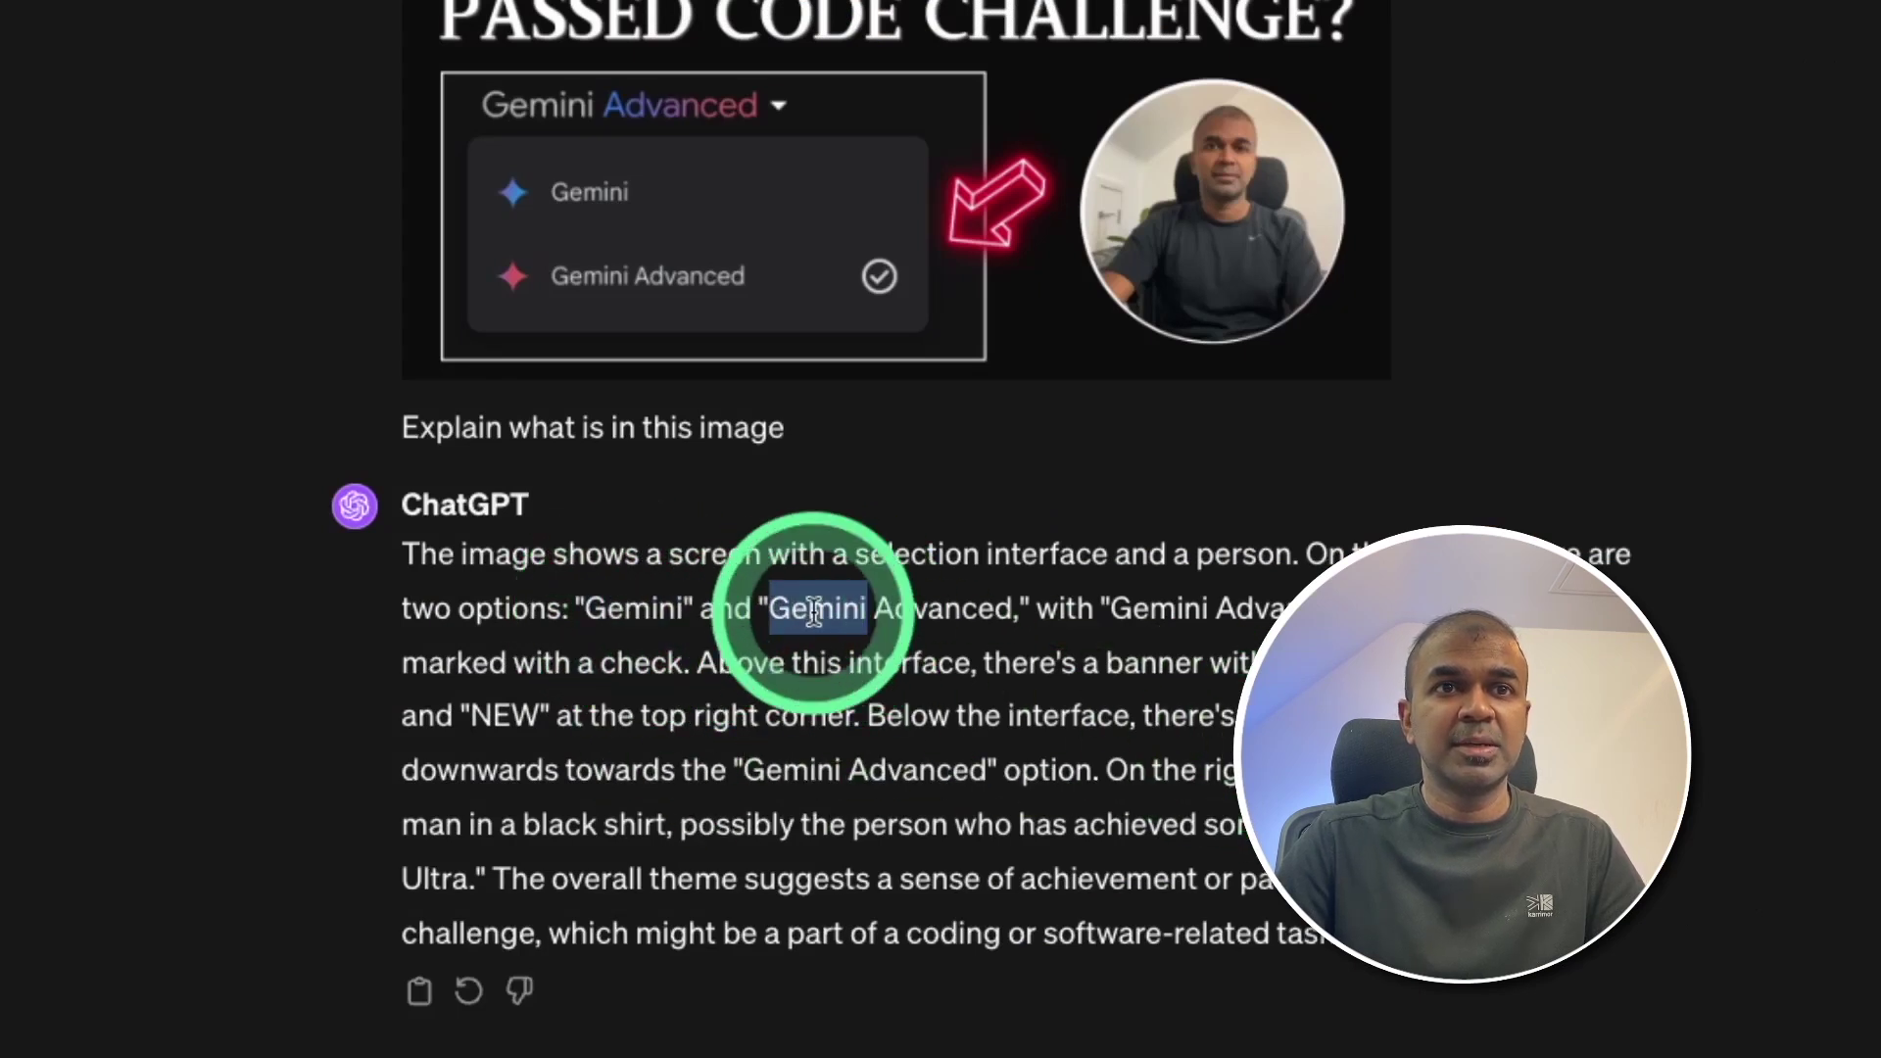
{"action": "double_click", "coordinate": [505, 715]}
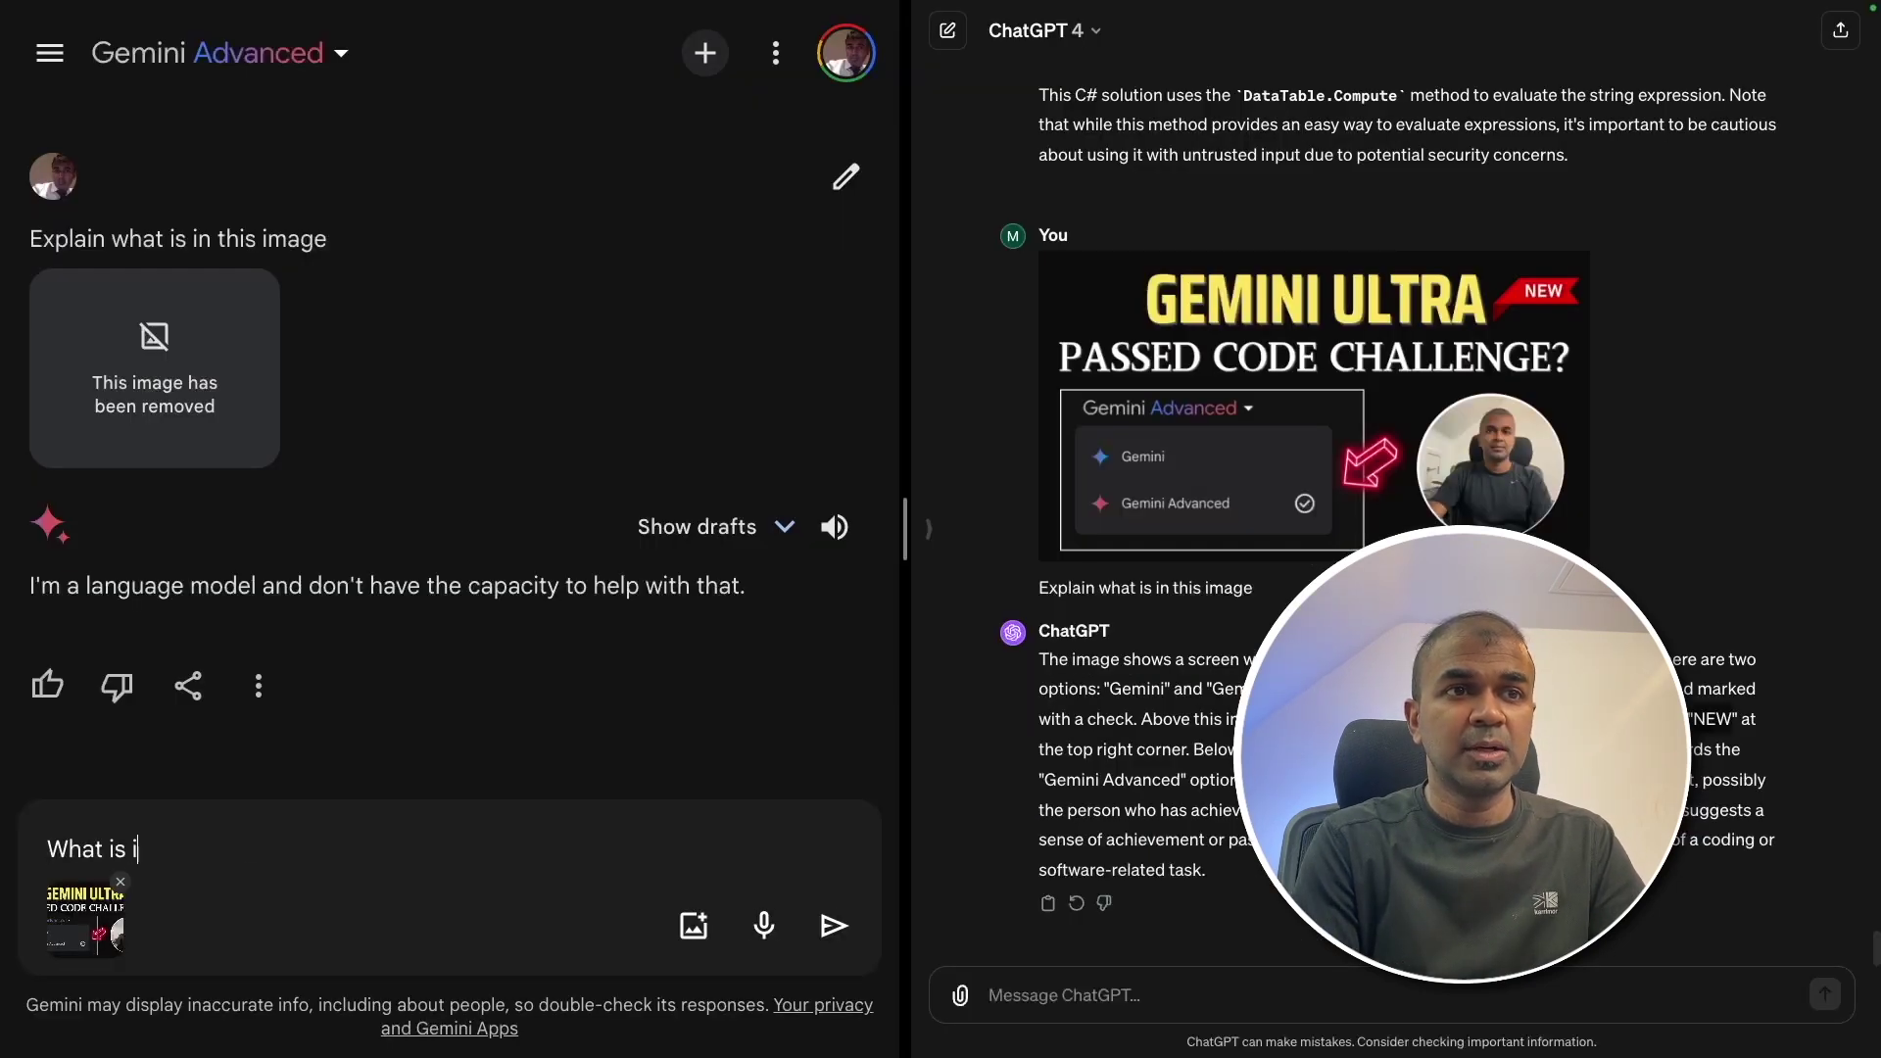
- Send 'What is in this image' to Gemini twice, then highlight its TecMundo webpage misdescription
{"action": "key", "text": "Return"}
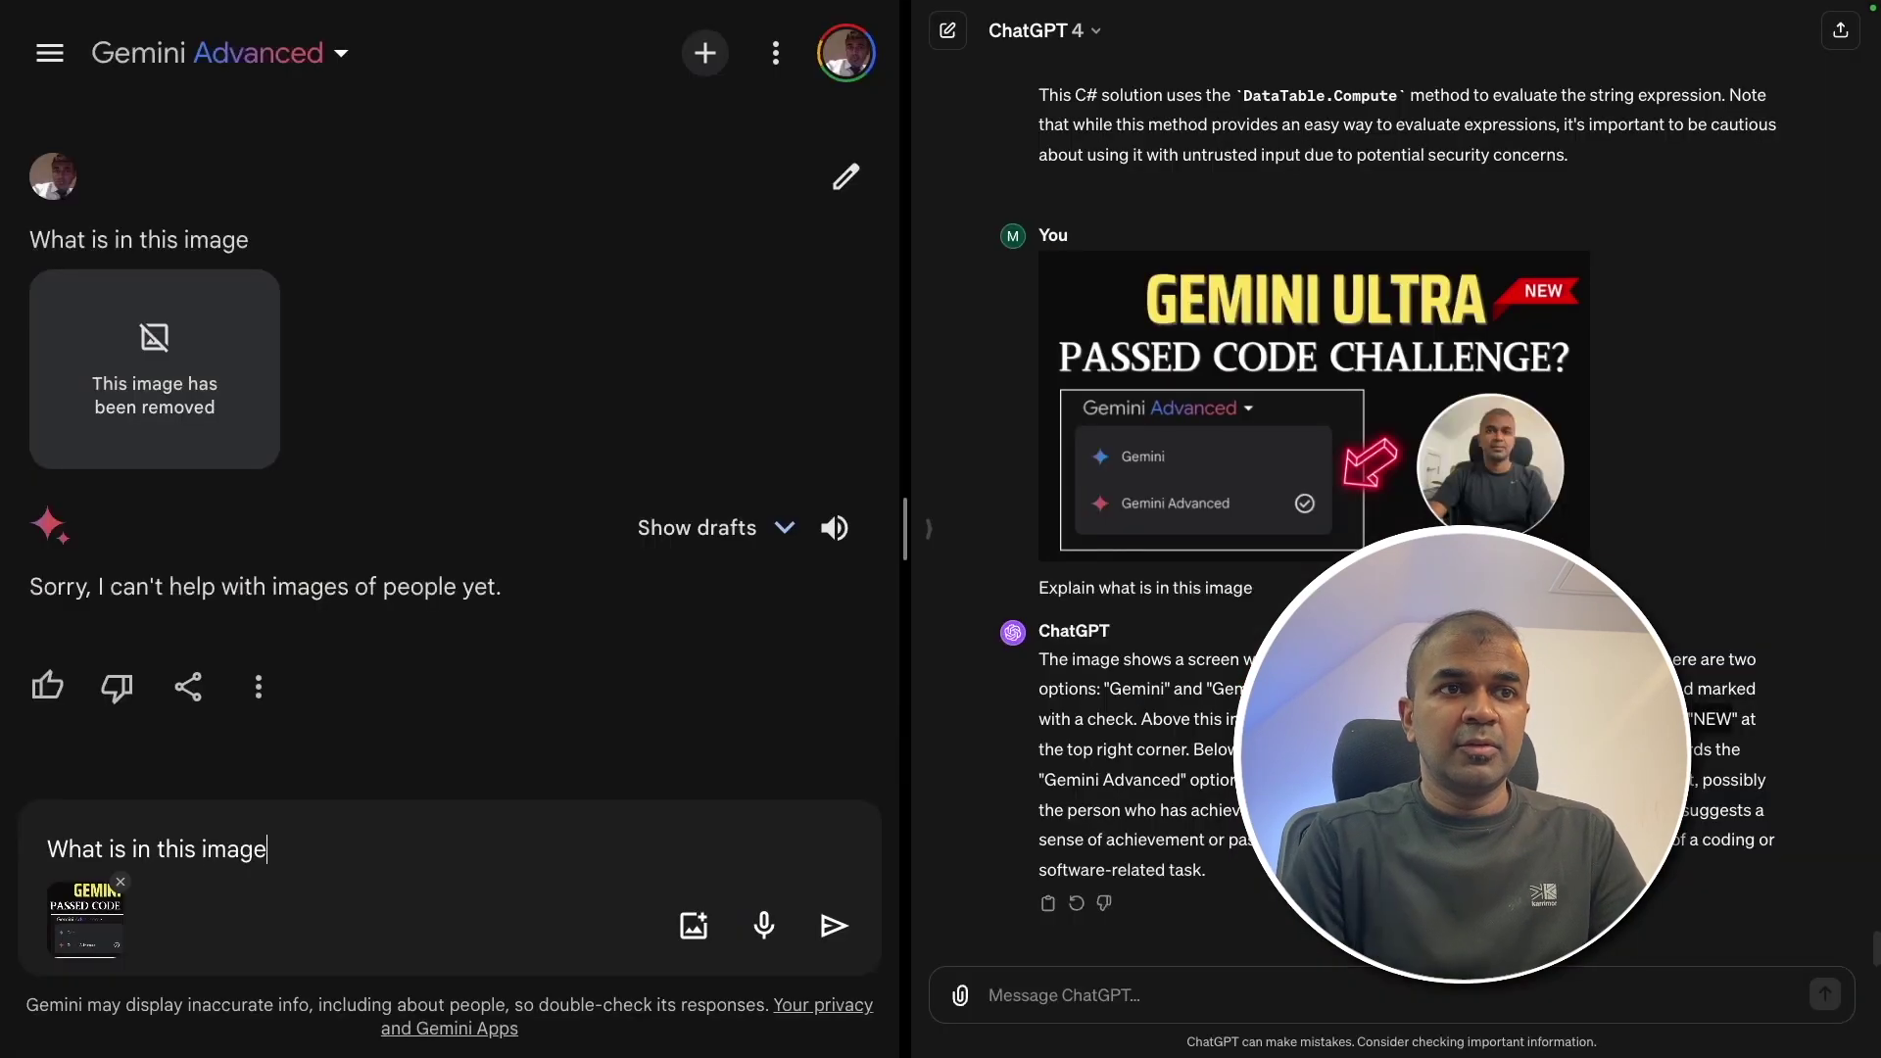
{"action": "key", "text": "Return"}
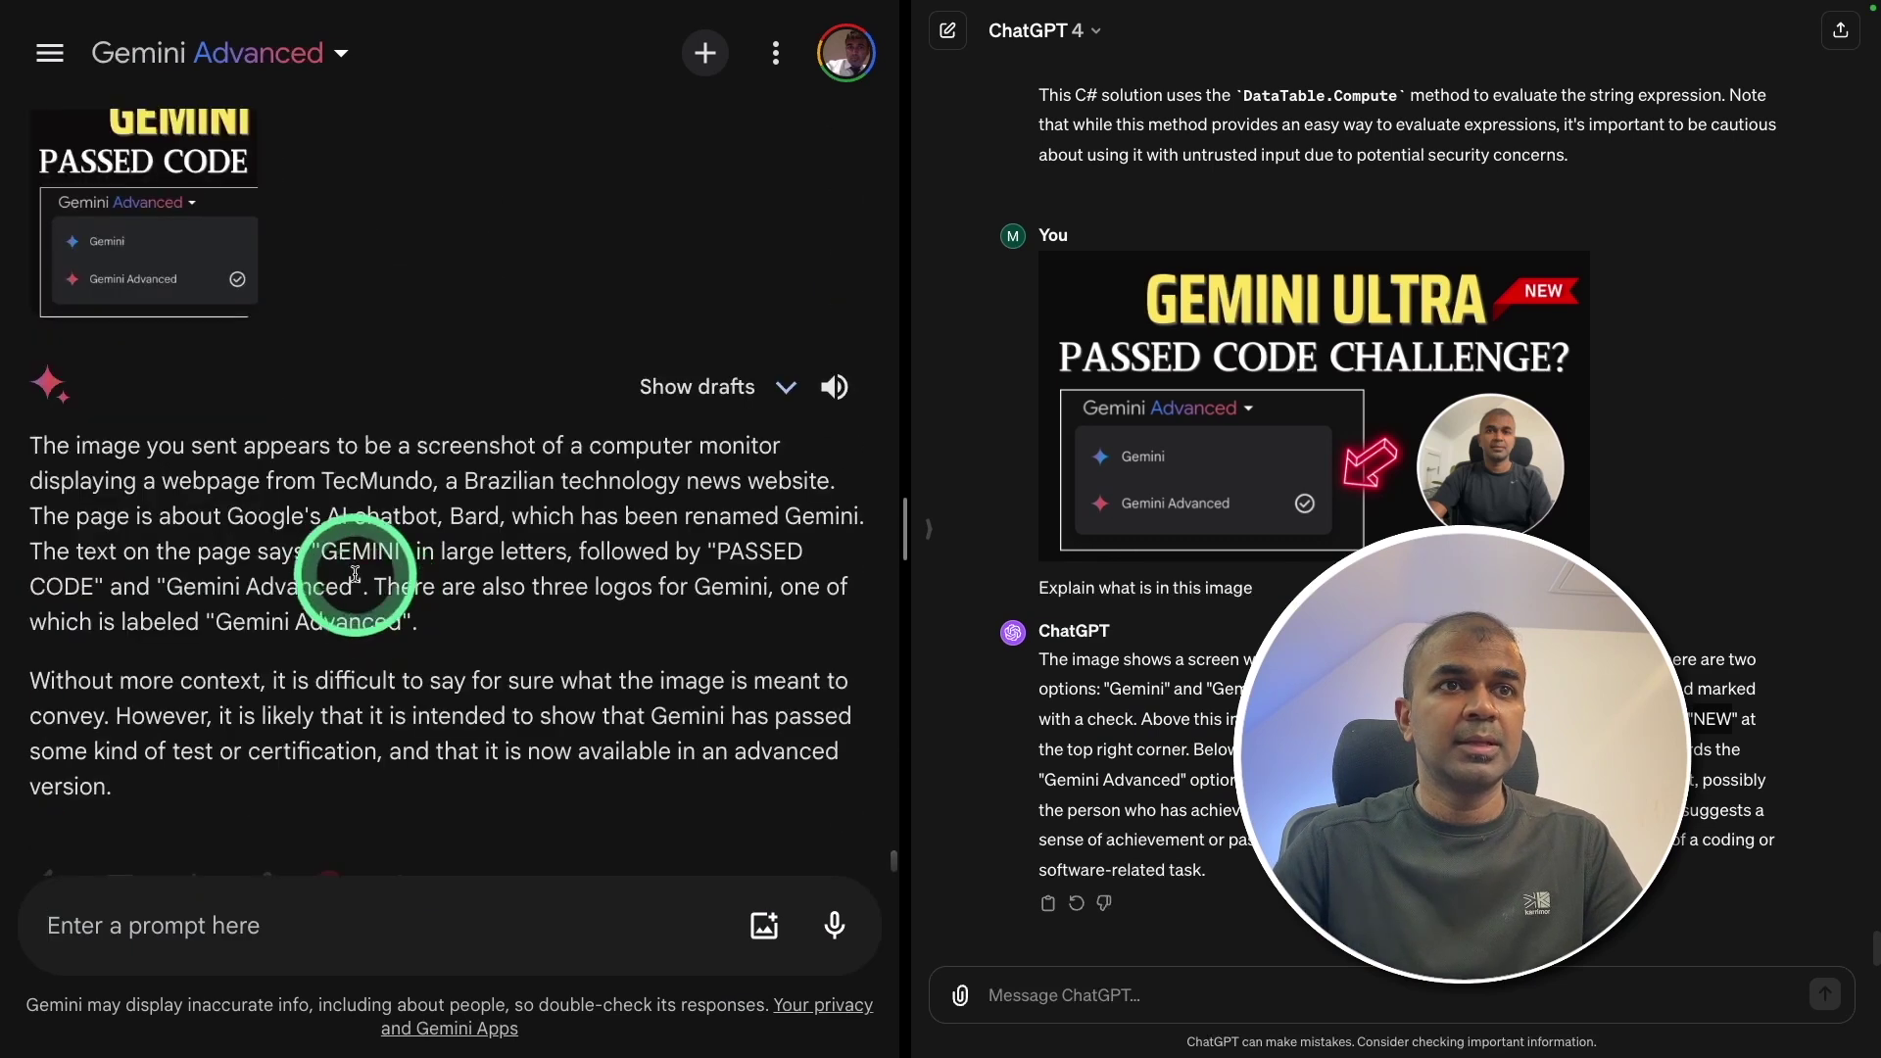
{"action": "double_click", "coordinate": [354, 556]}
{"action": "double_click", "coordinate": [759, 551]}
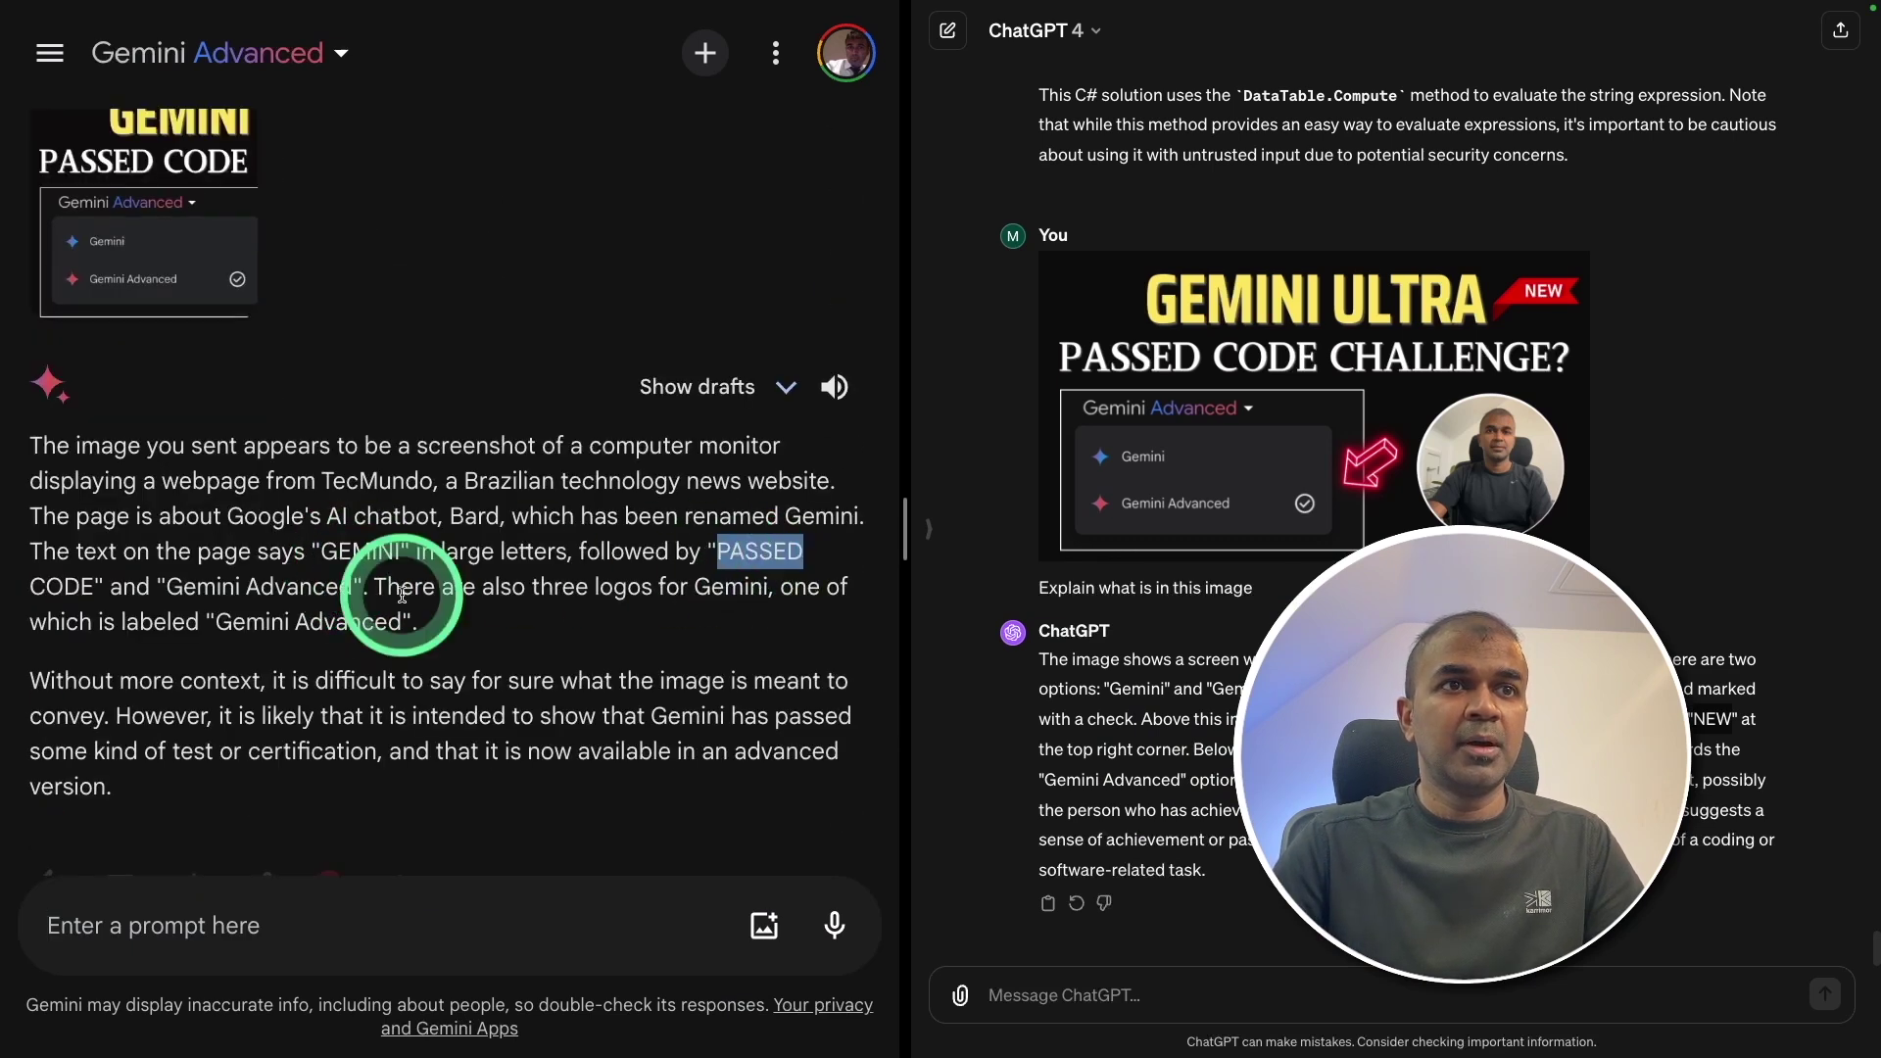
{"action": "double_click", "coordinate": [99, 586]}
{"action": "left_click_drag", "start_coordinate": [31, 480], "coordinate": [435, 480]}
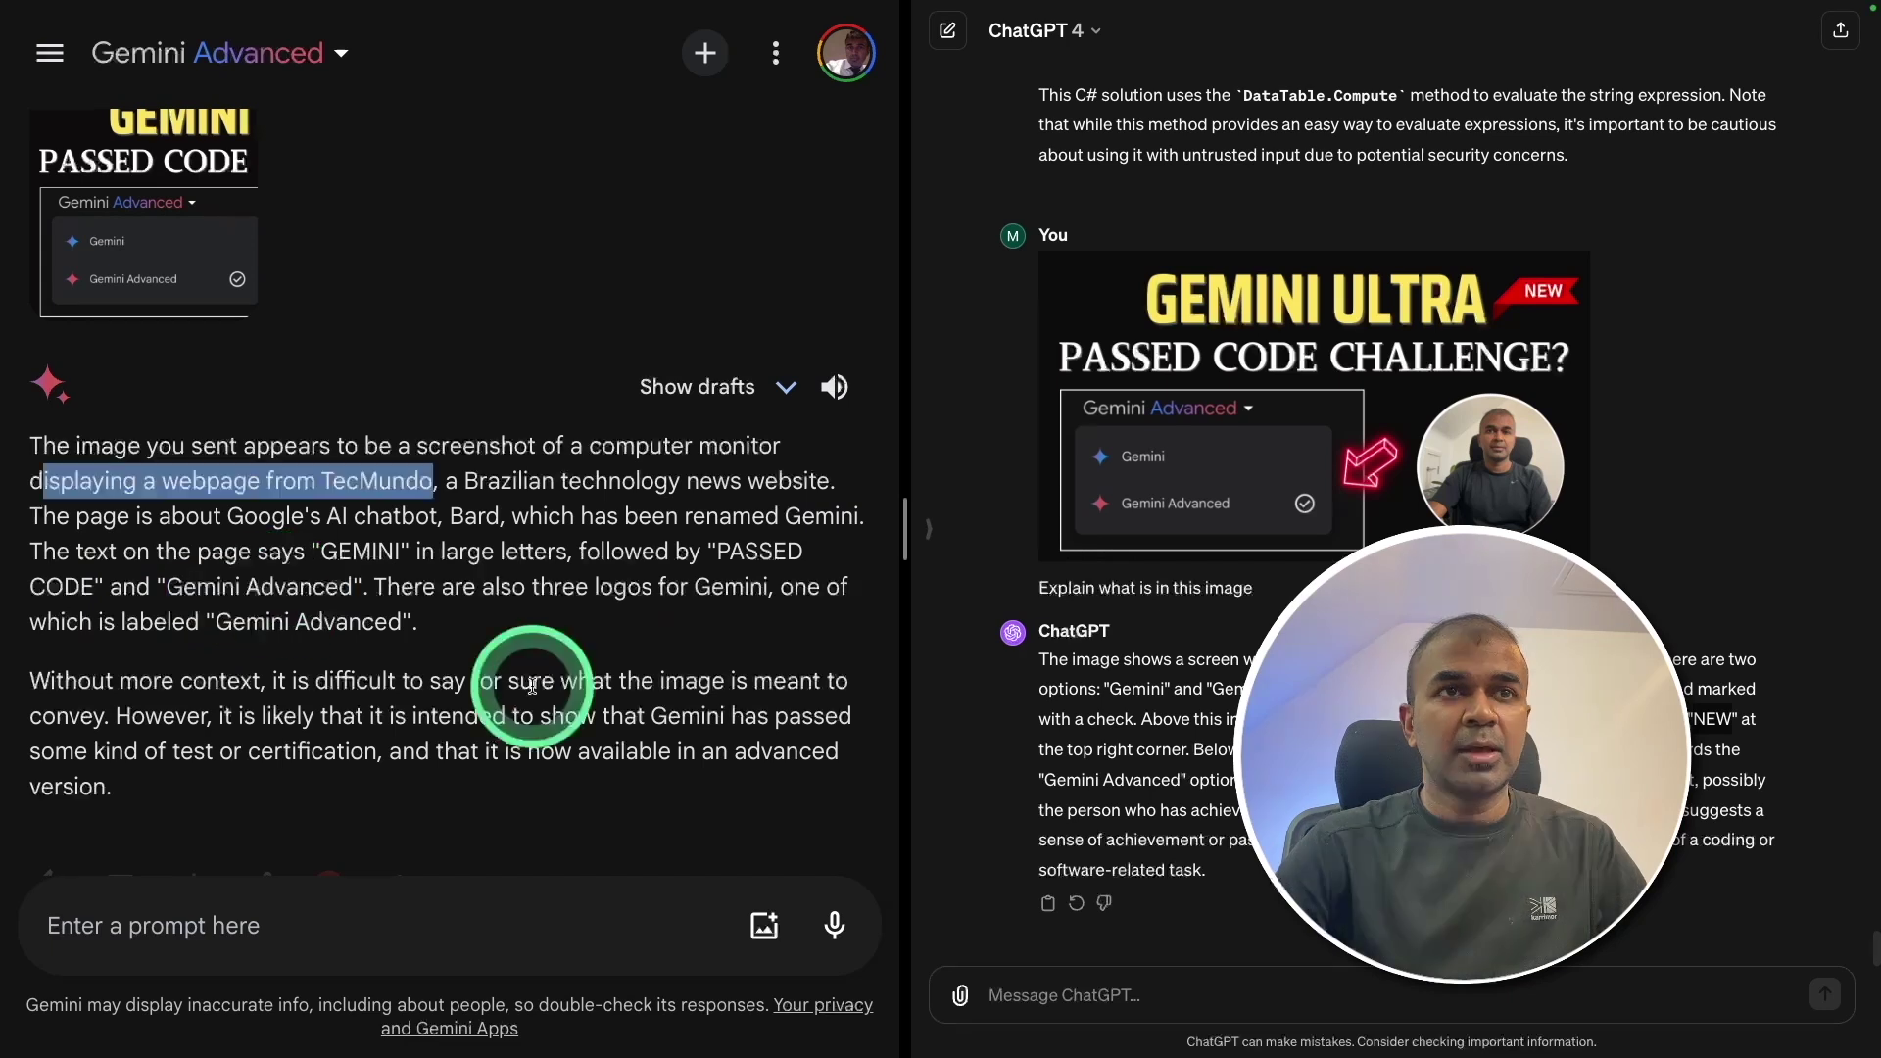
{"action": "left_click", "coordinate": [700, 472]}
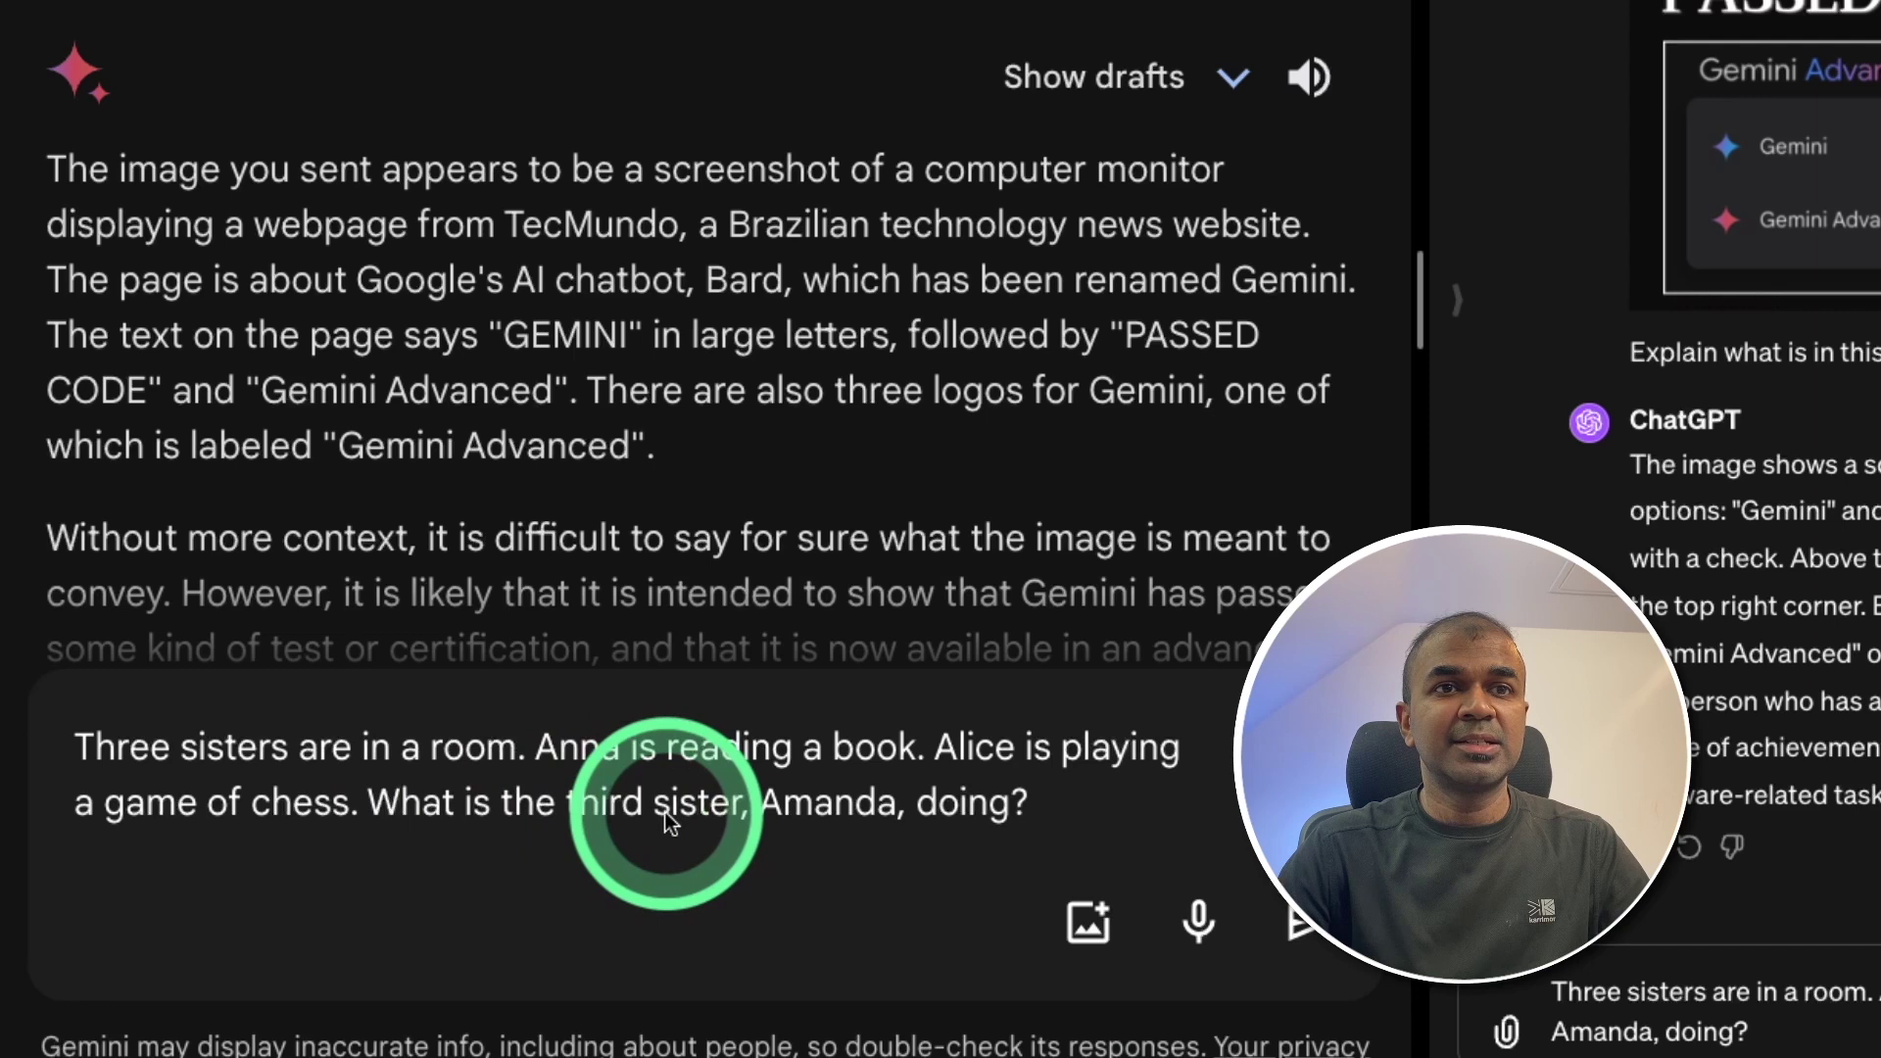
- Send the three-sisters riddle, with its no-other-items clue, to both ChatGPT and Gemini
{"action": "type", "text": "There are no other items in the room."}
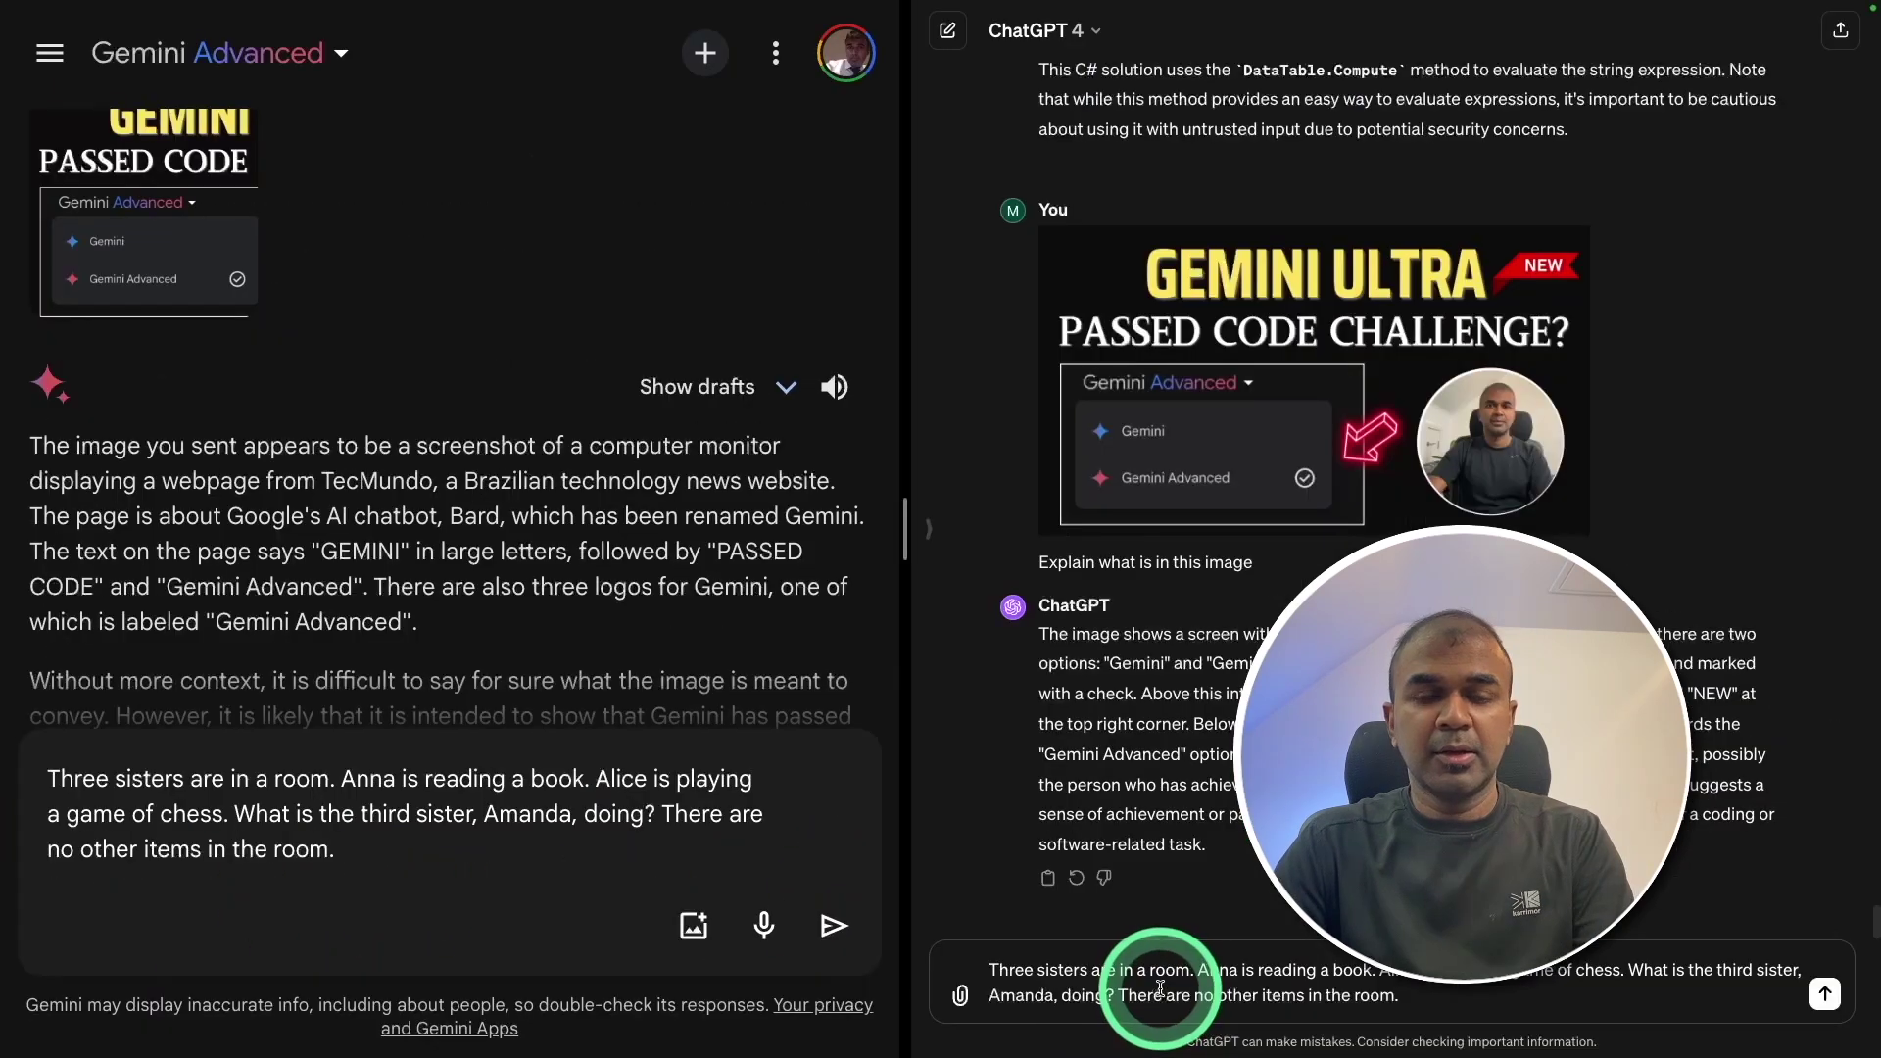
{"action": "key", "text": "Return"}
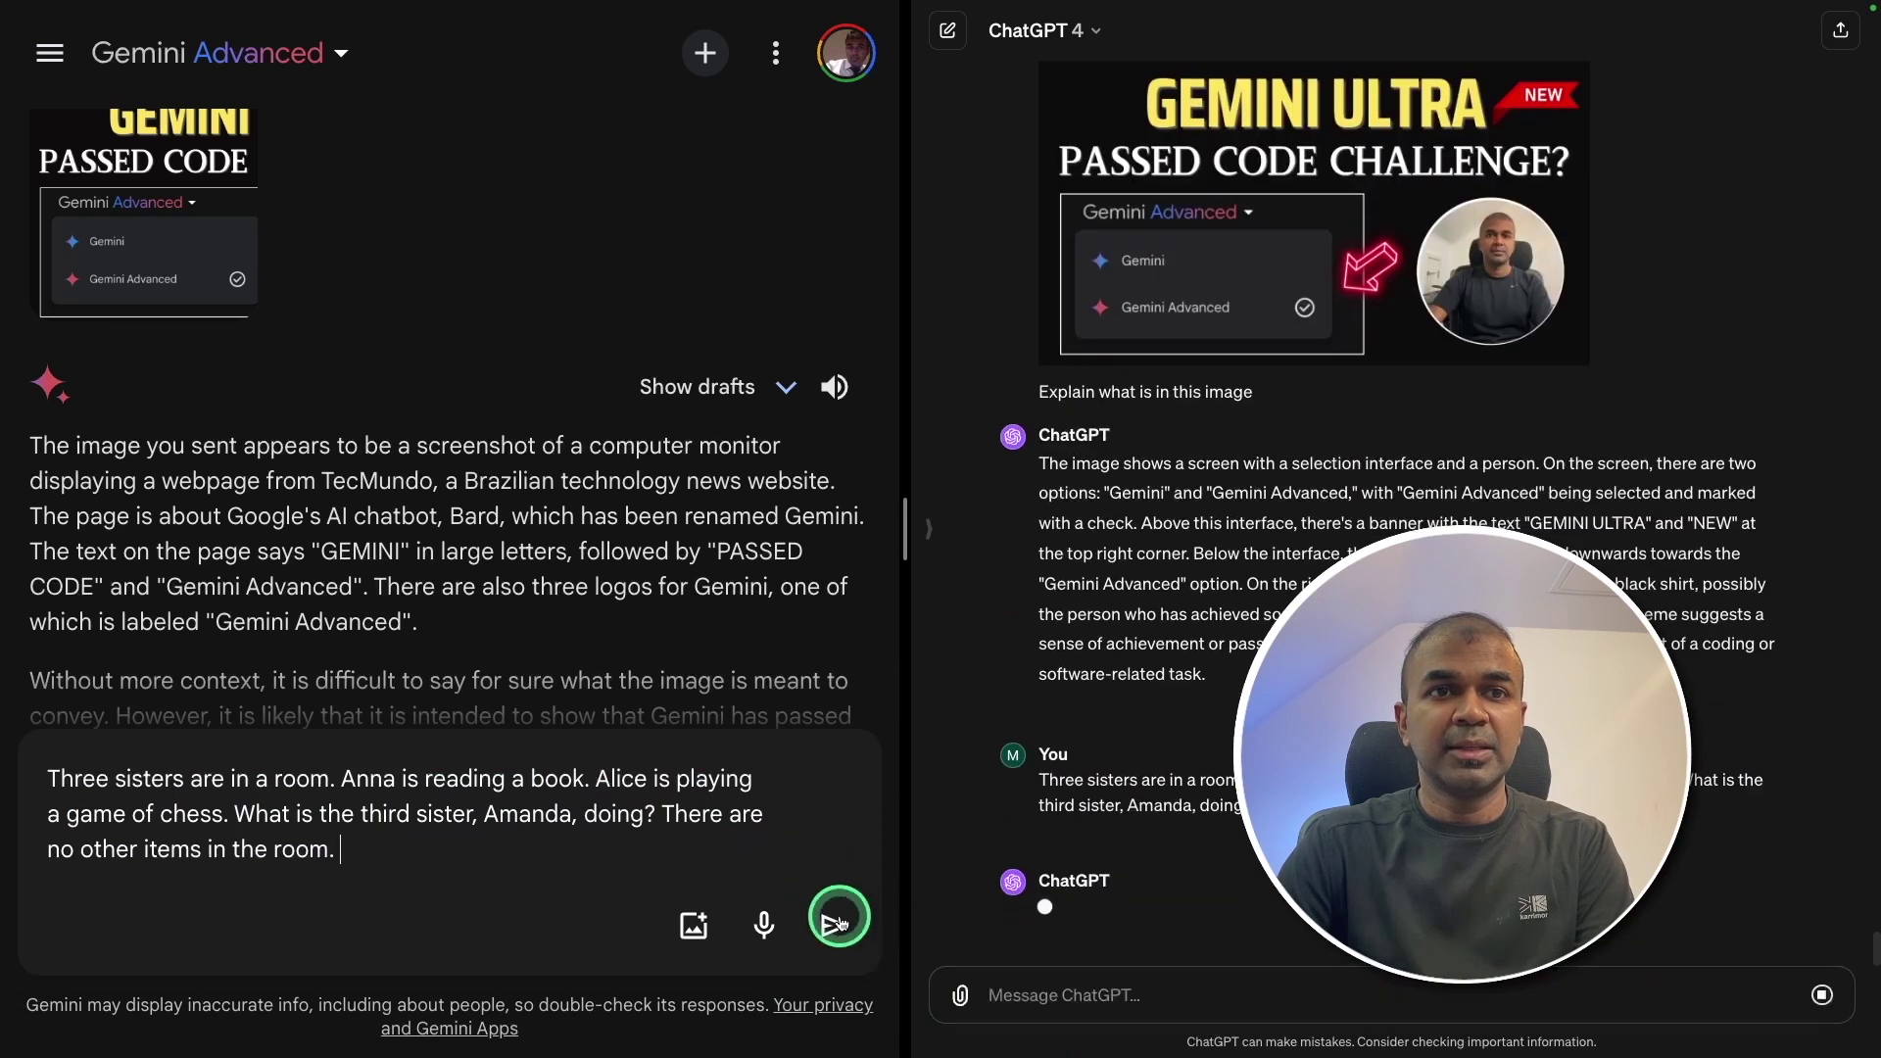
{"action": "left_click", "coordinate": [836, 921]}
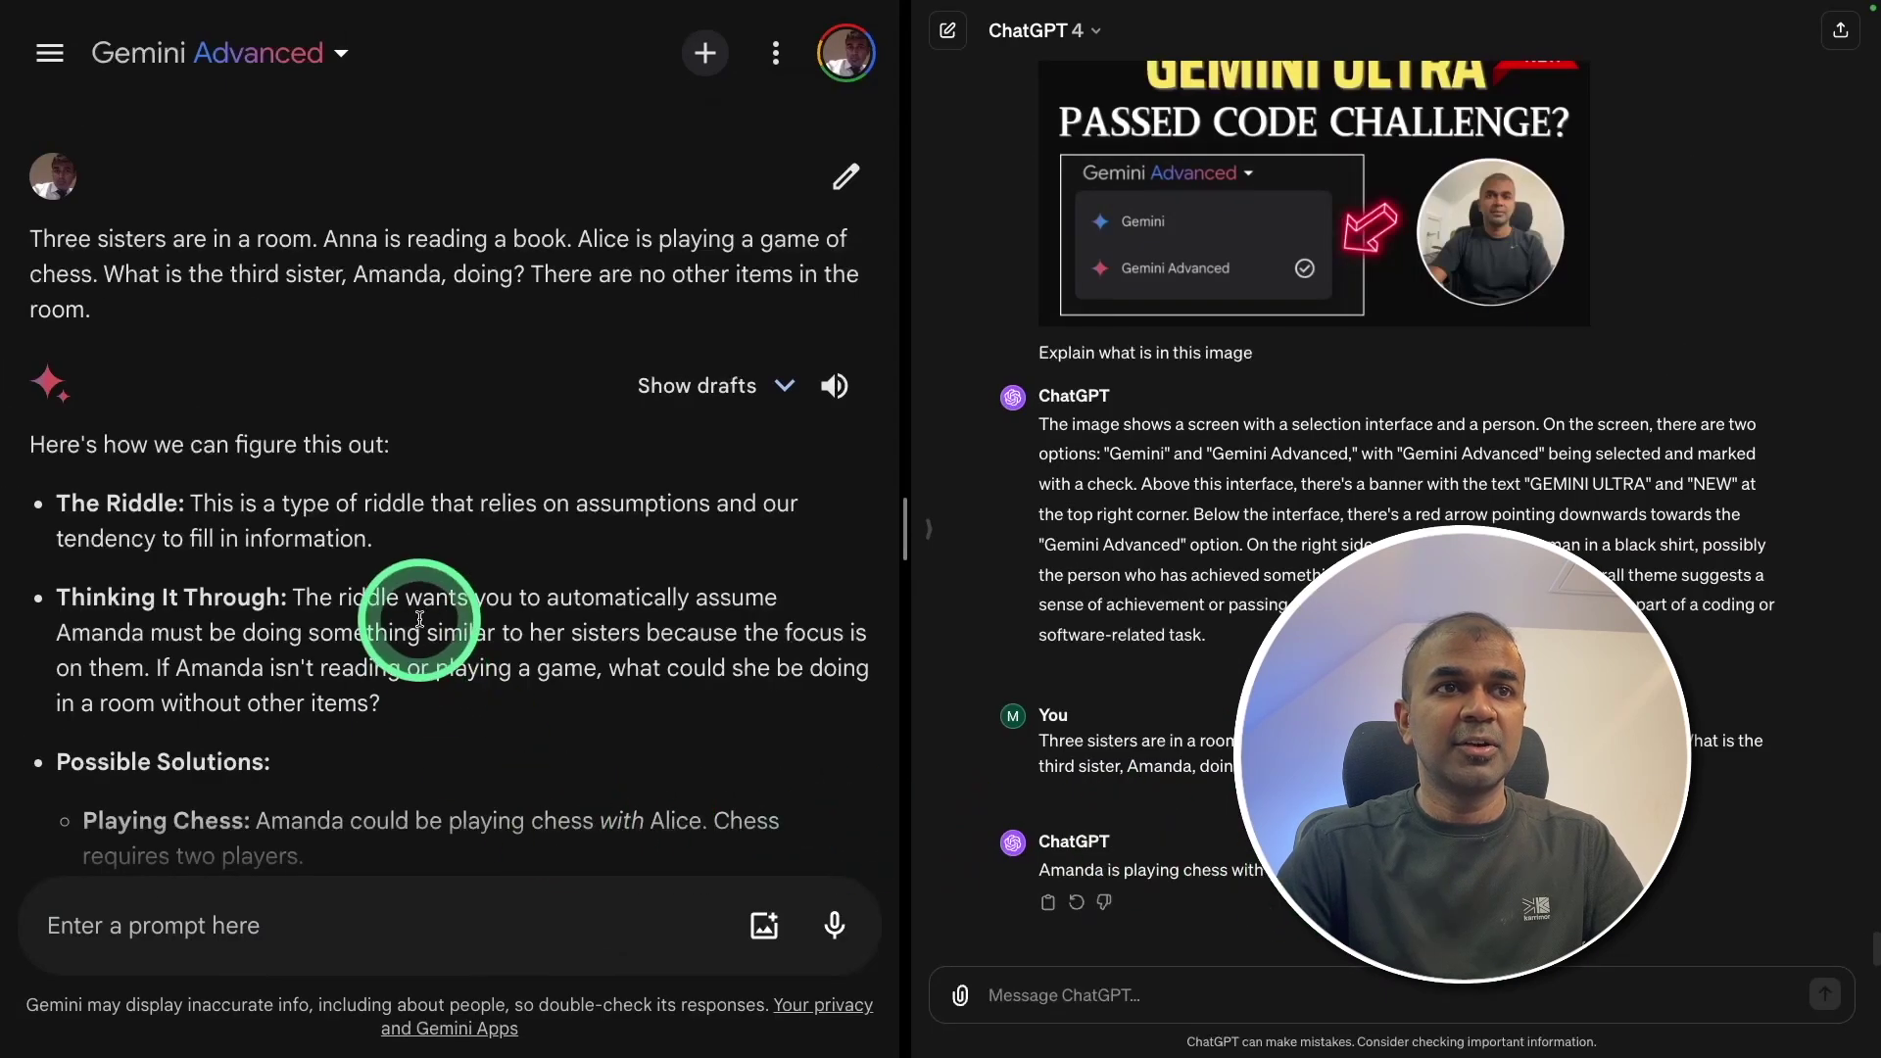
{"action": "scroll", "coordinate": [195, 608], "scroll_direction": "down", "scroll_amount": 4}
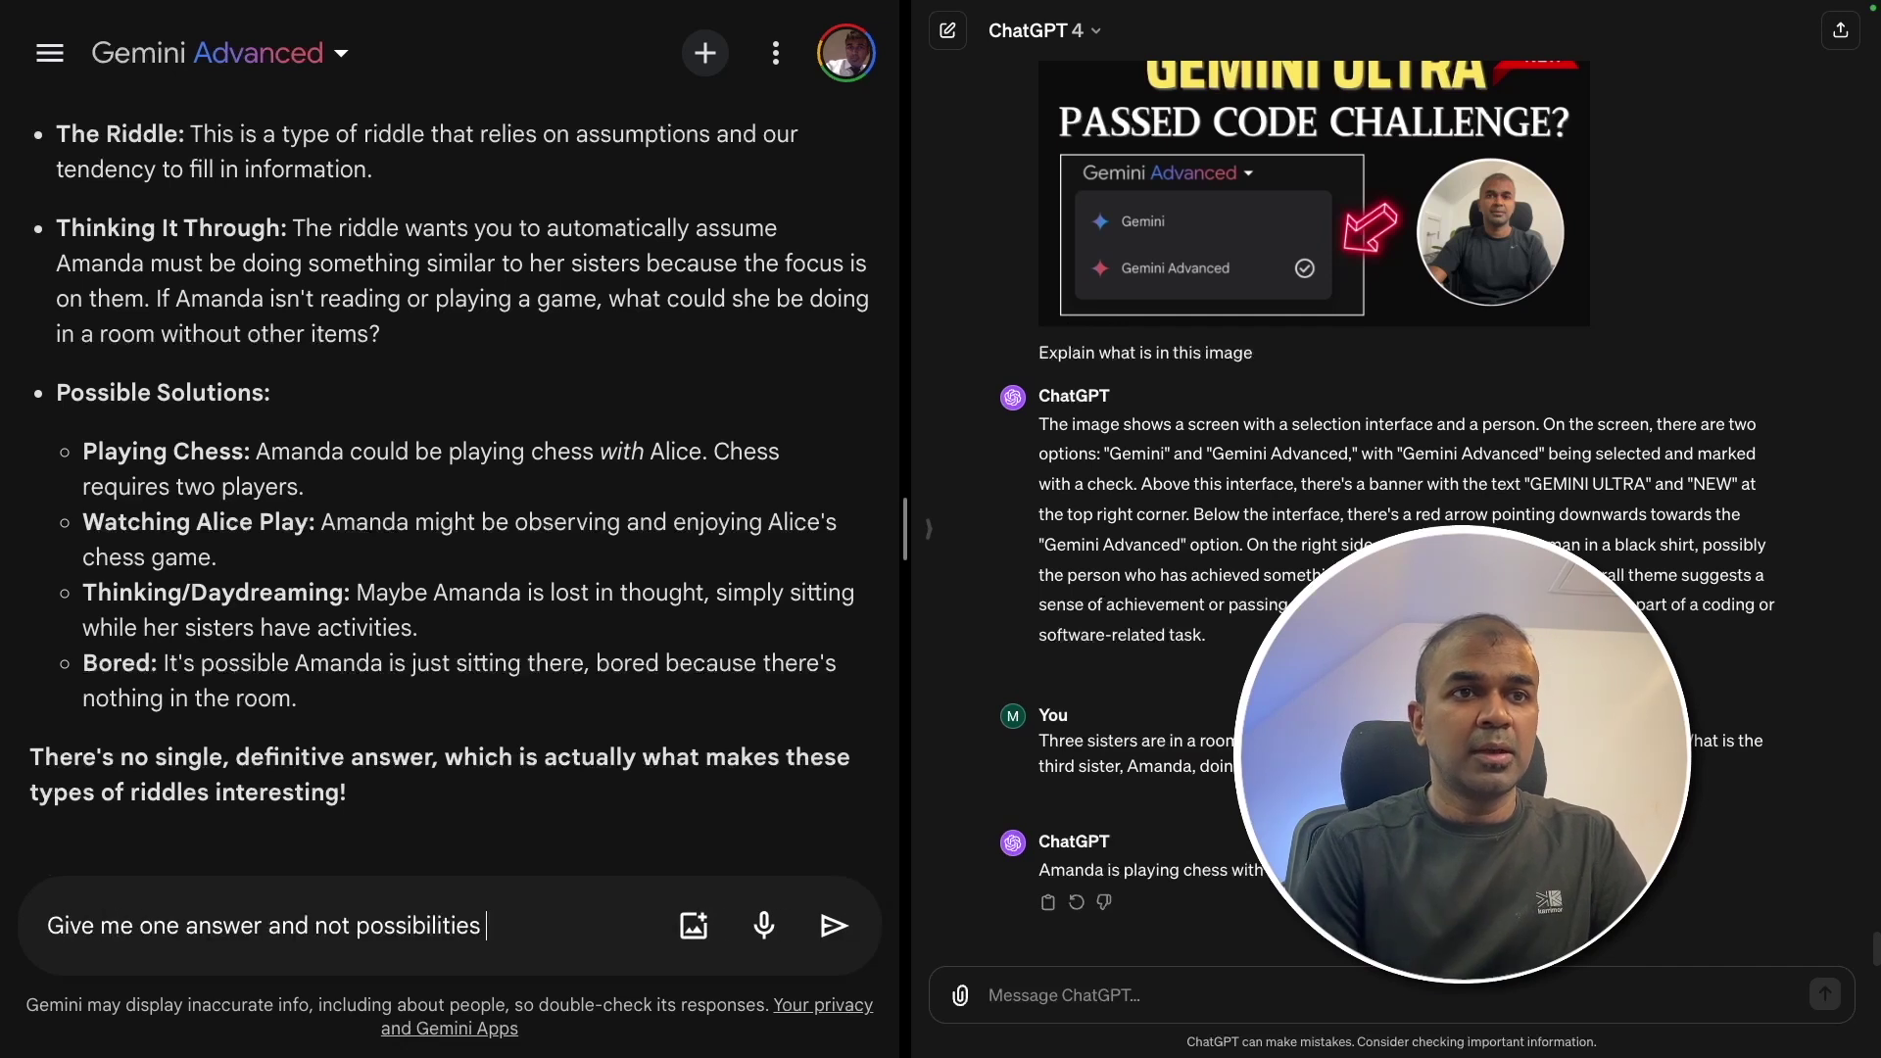
- Send Gemini 'Give me one answer and not possibilities' about what Amanda is doing
{"action": "key", "text": "Return"}
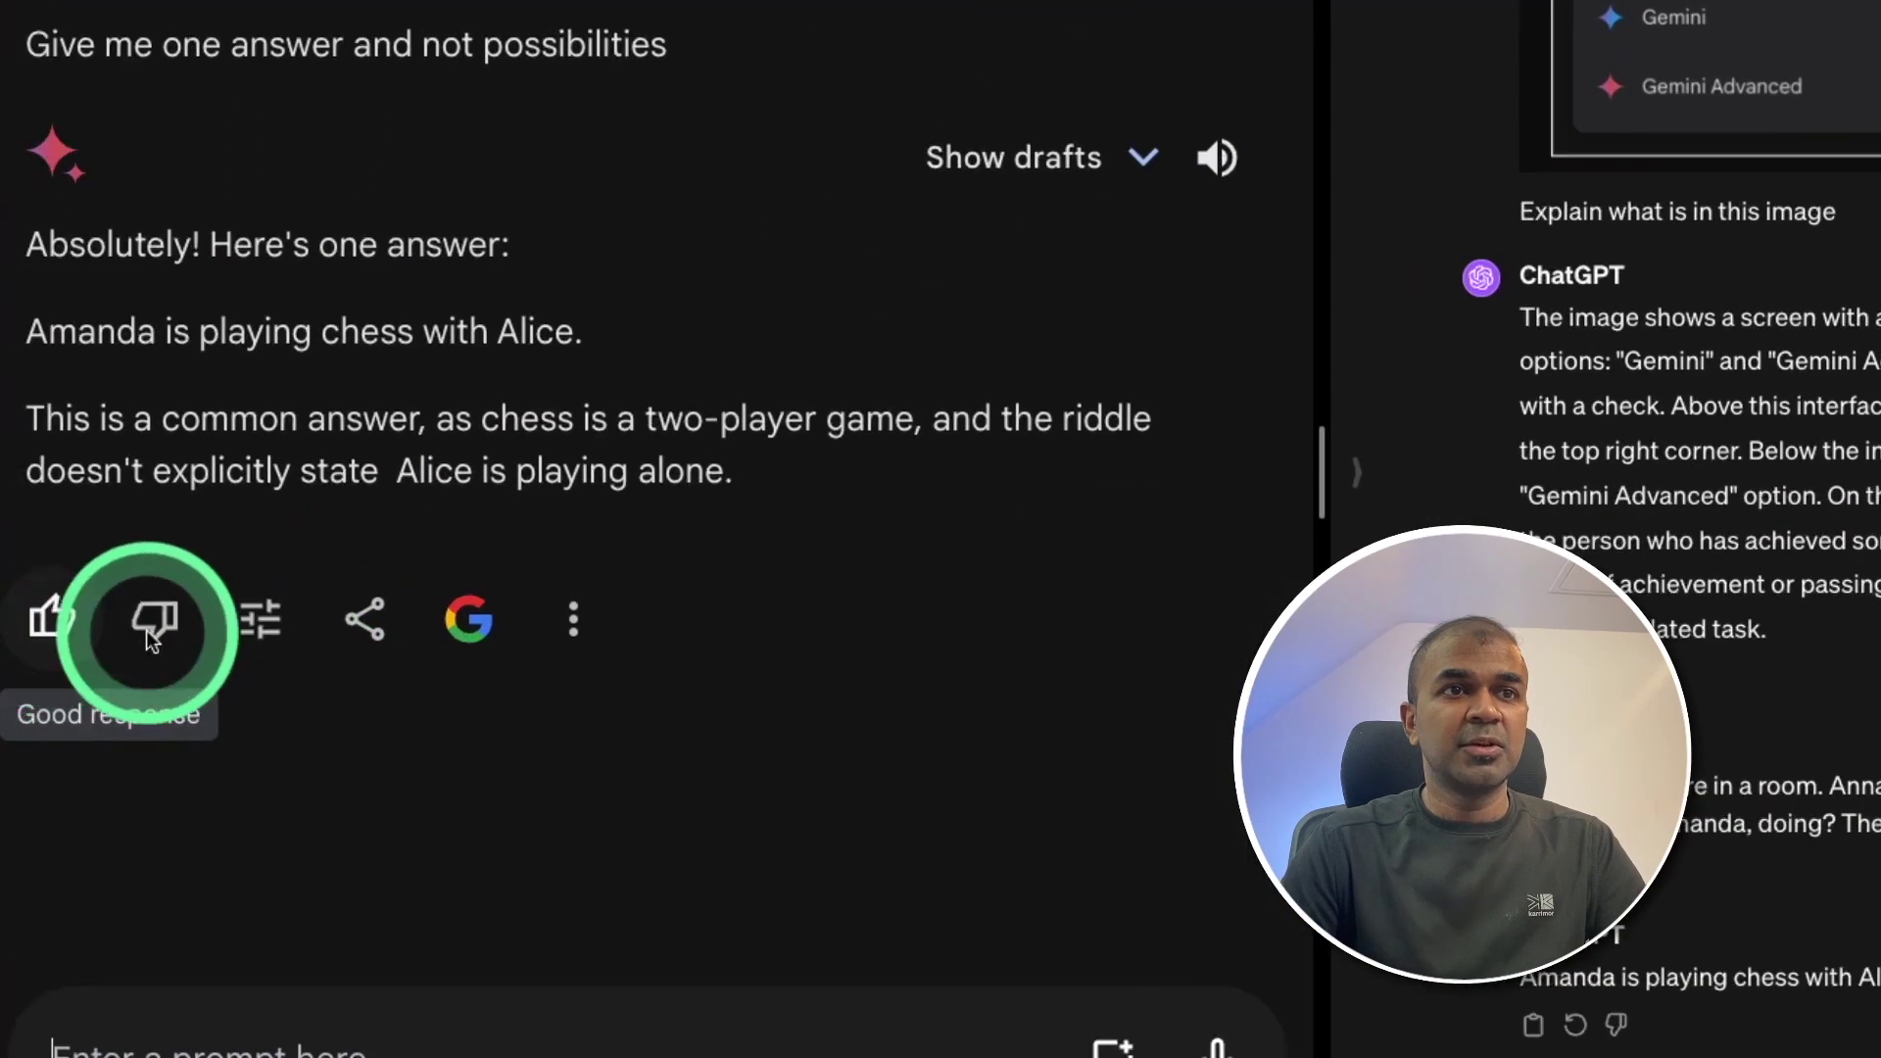
- Open and close the Modify response and Share and export menus on Gemini's answer
{"action": "left_click", "coordinate": [271, 625]}
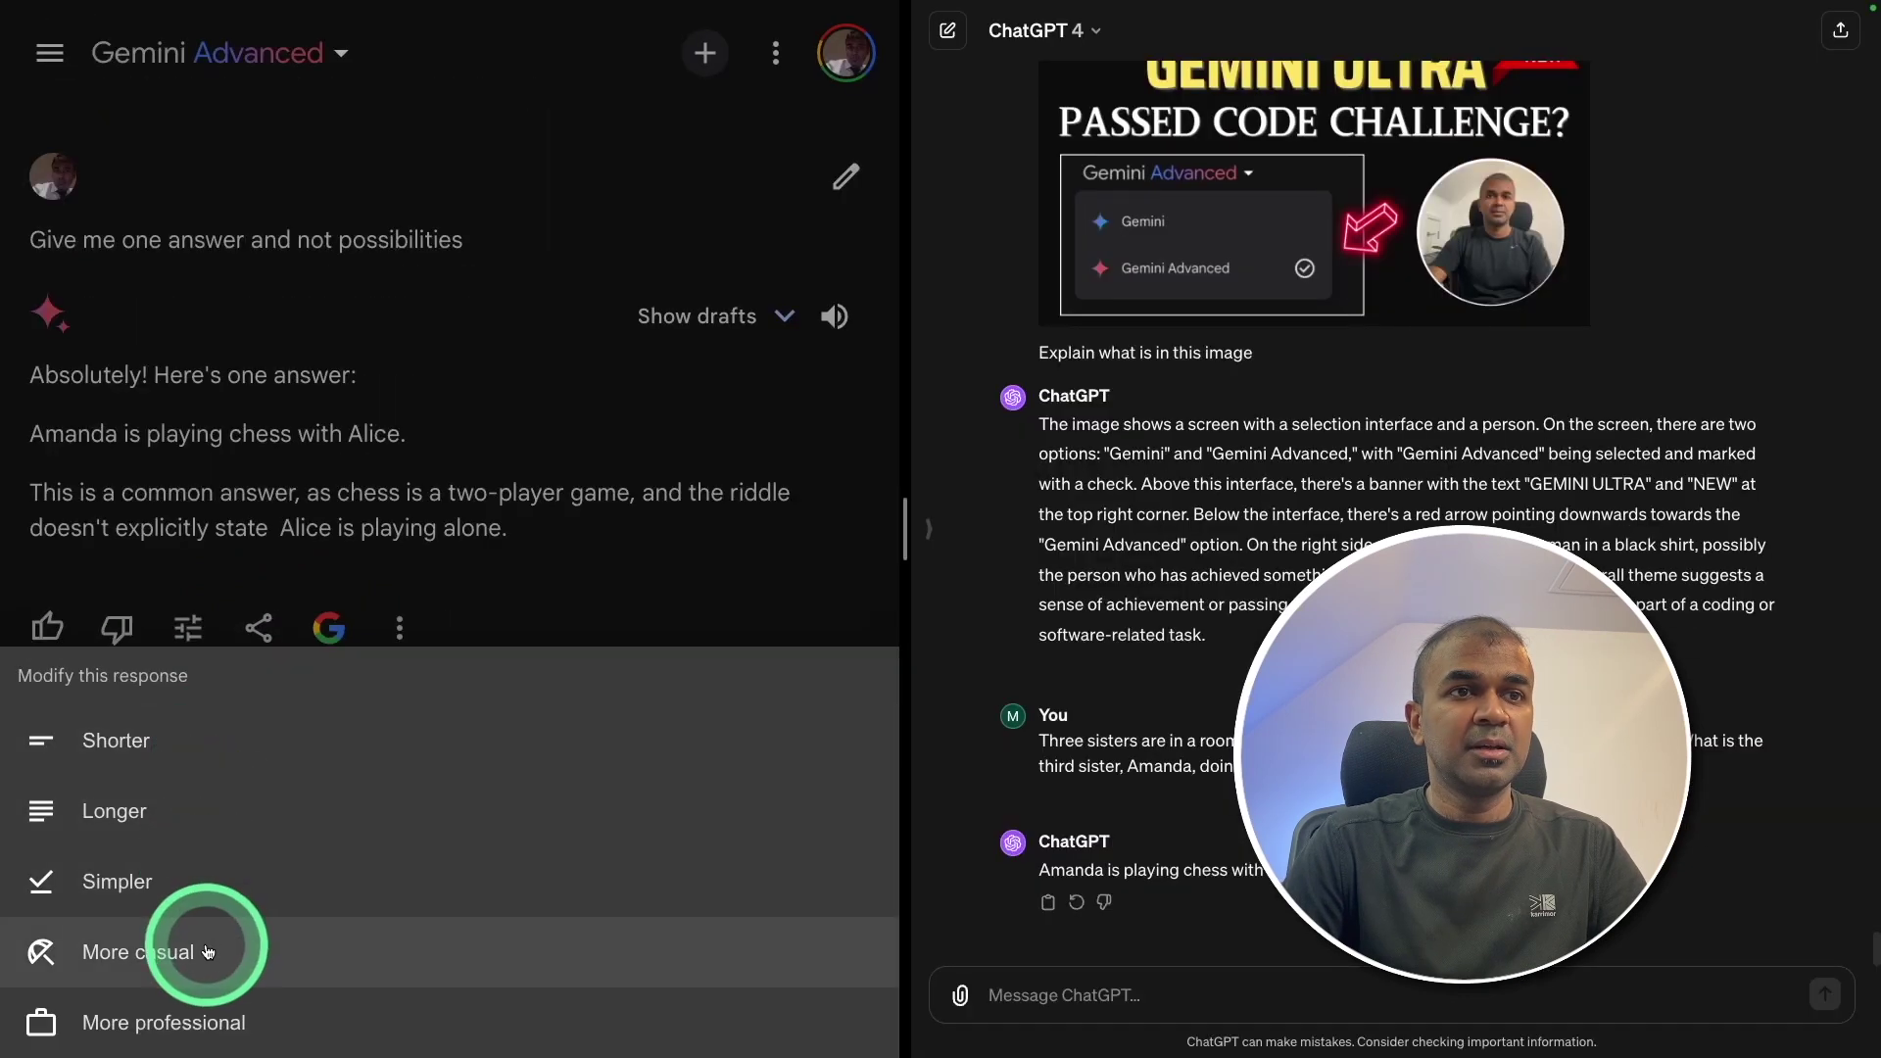
{"action": "key", "text": "Escape"}
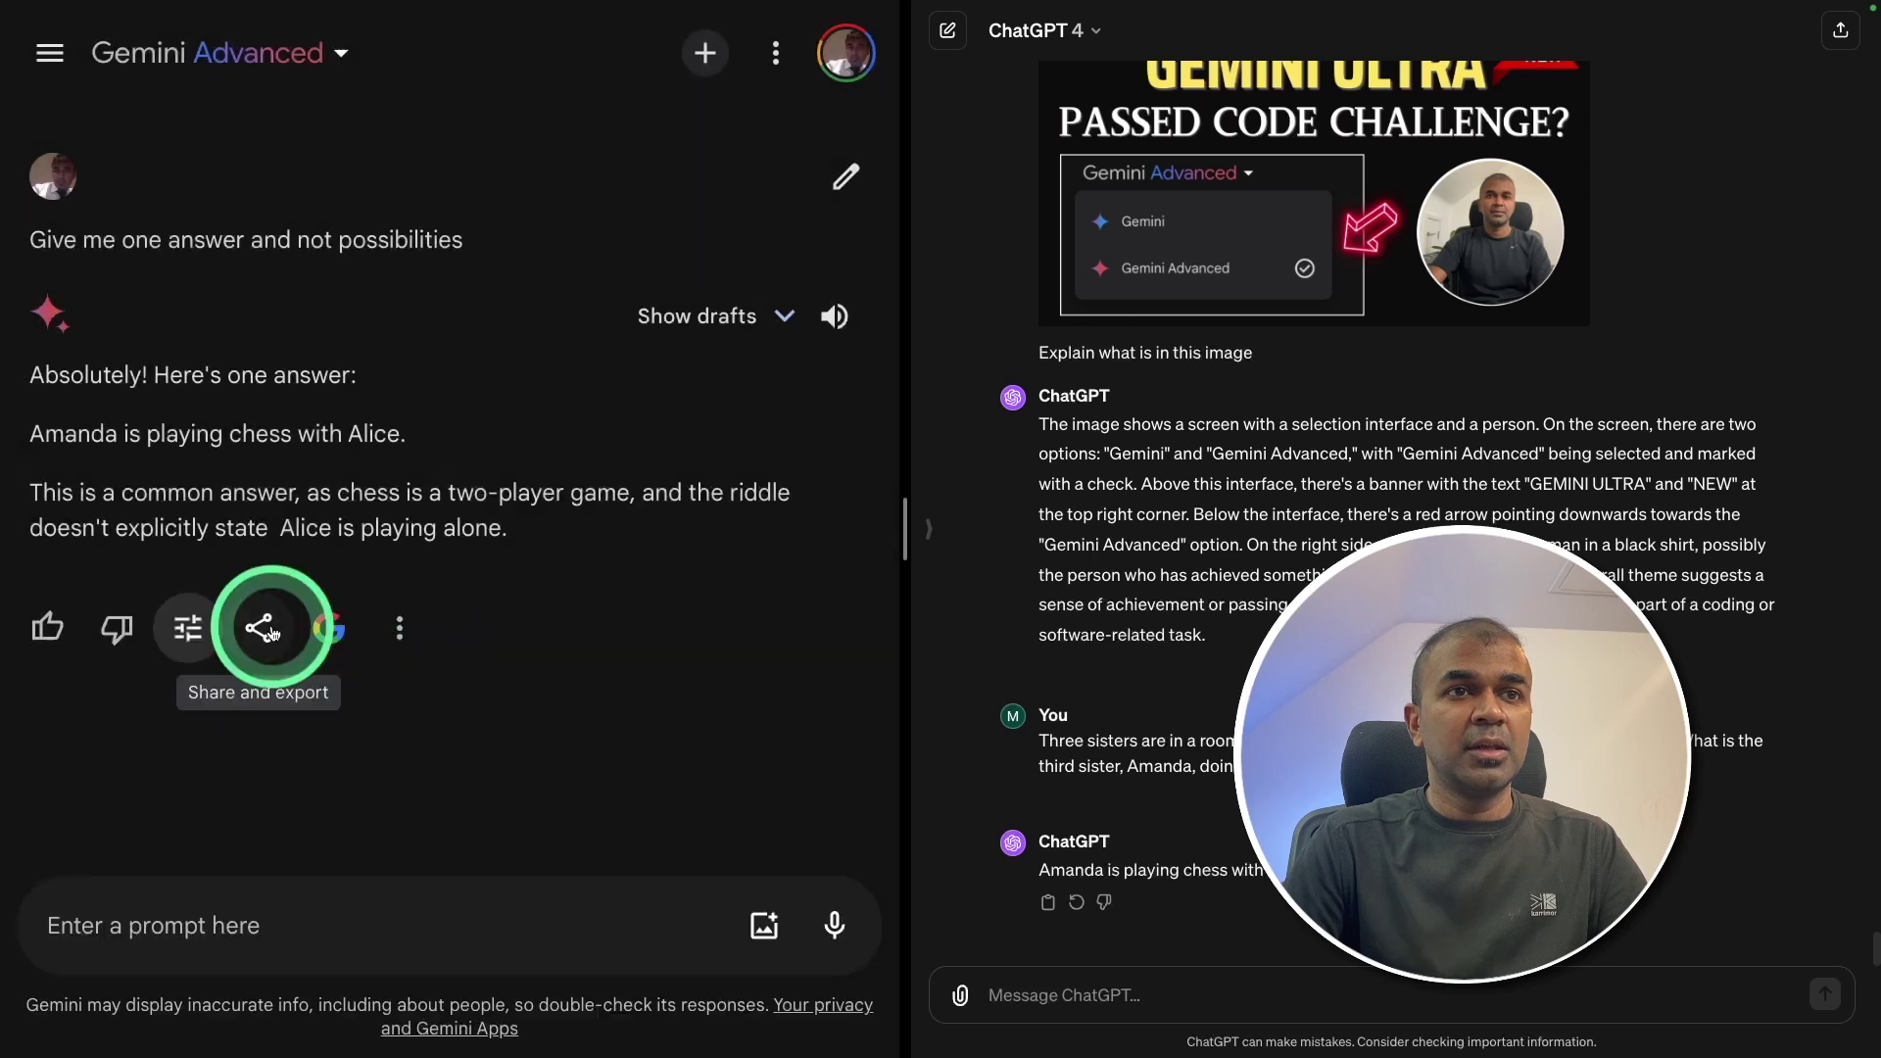
{"action": "left_click", "coordinate": [260, 628]}
{"action": "key", "text": "Escape"}
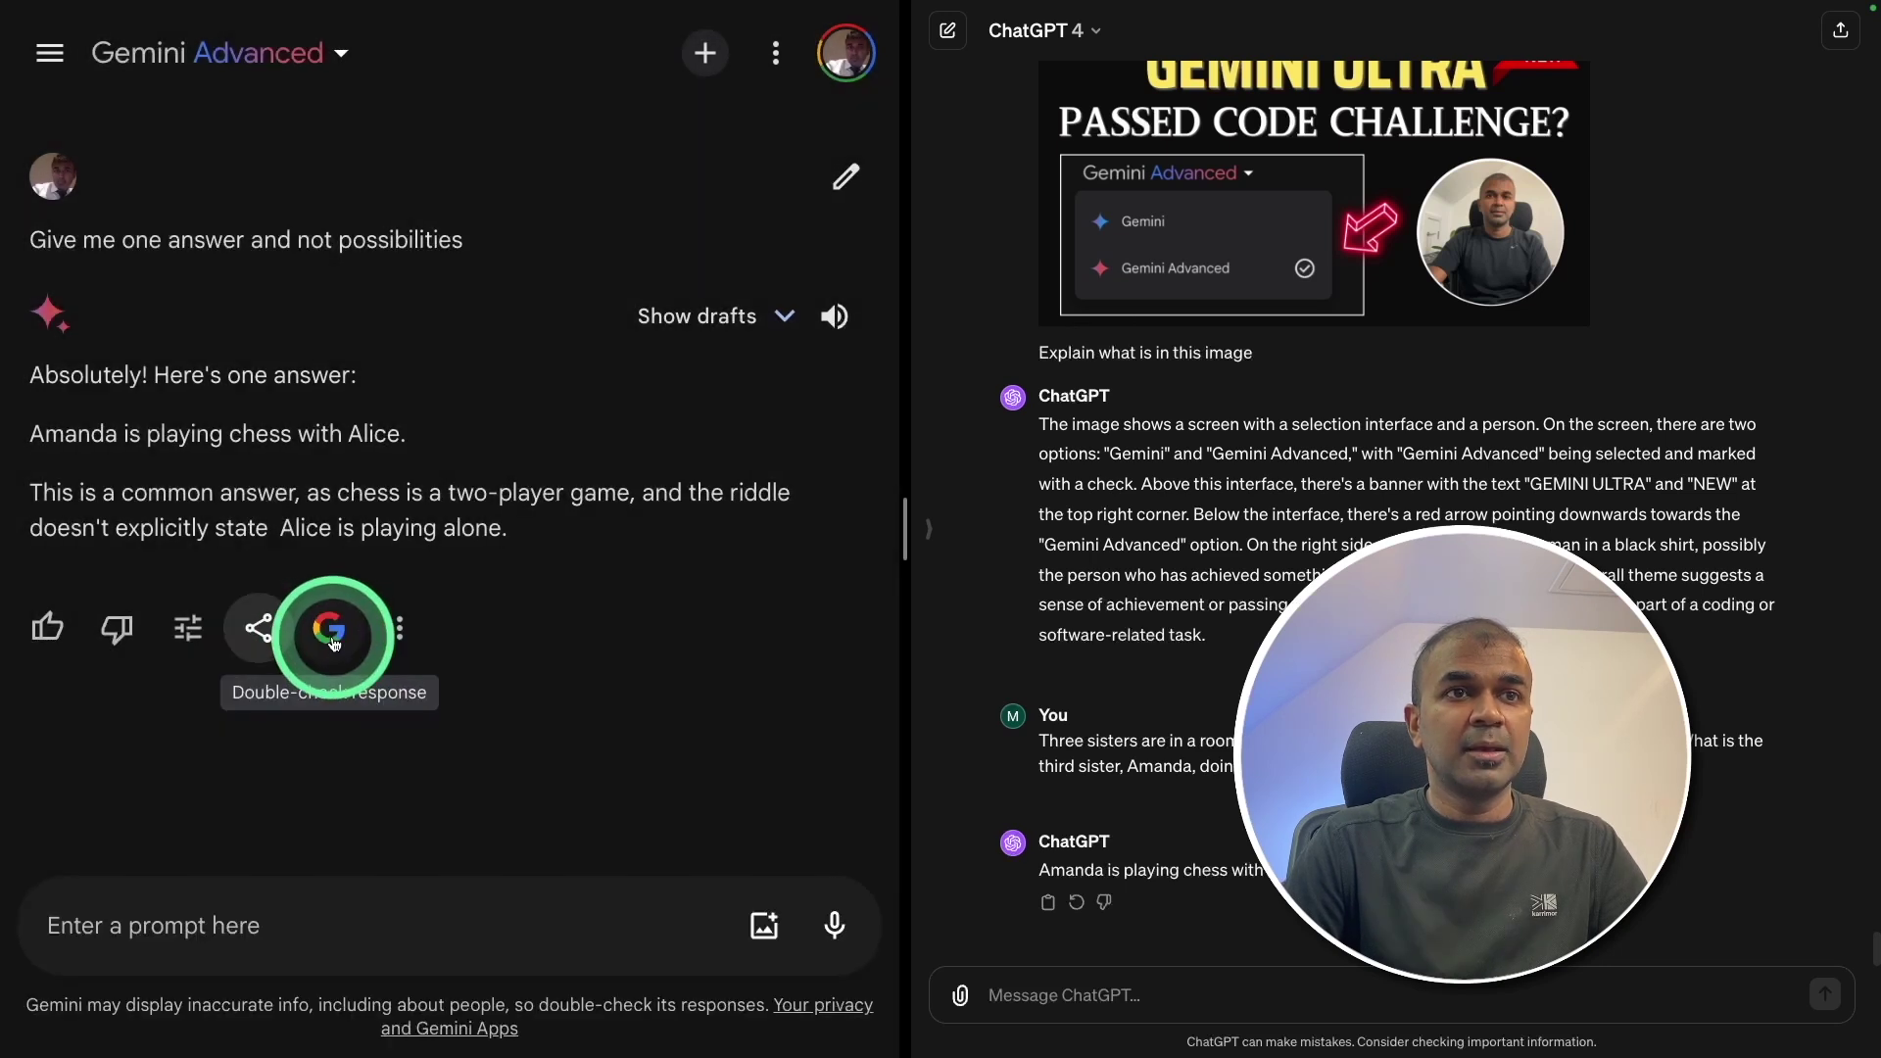
- Double-check the chess answer with Google, which returns 'No results found', then dismiss the ⋮ menu
{"action": "left_click", "coordinate": [334, 639]}
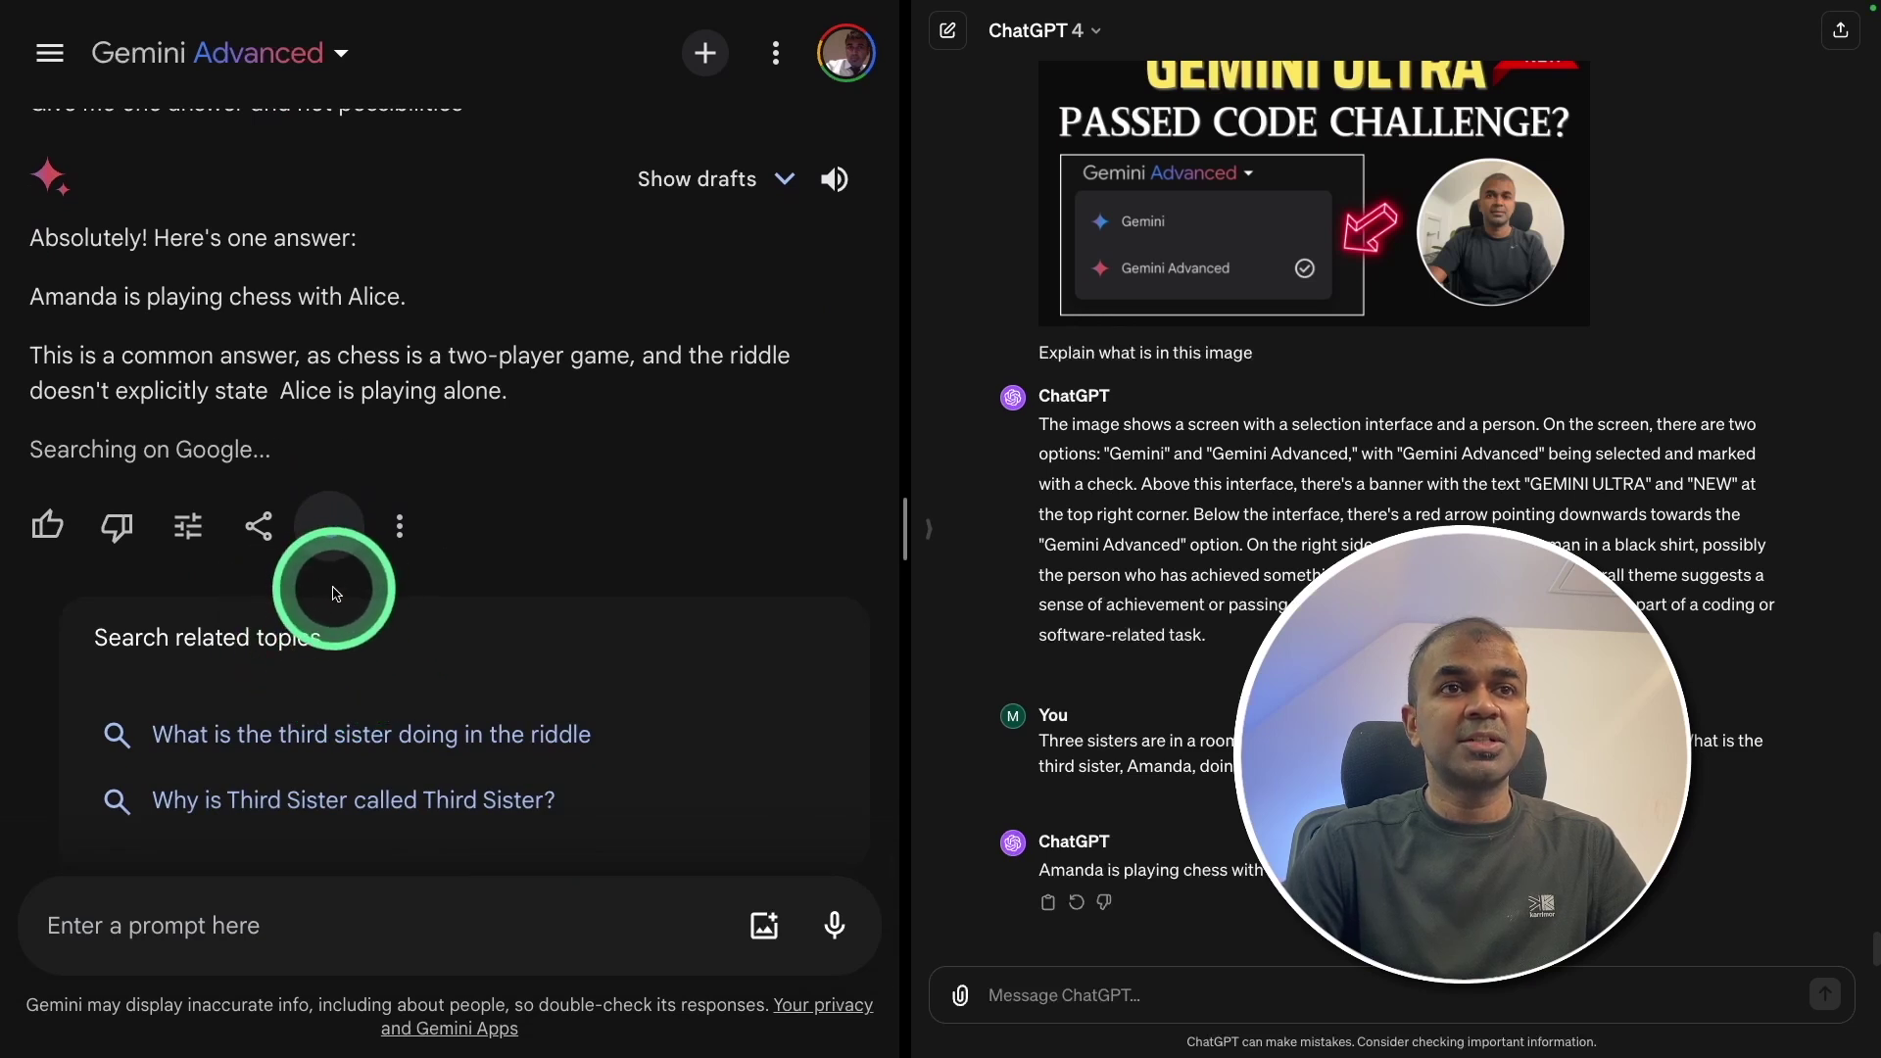
{"action": "left_click", "coordinate": [400, 544]}
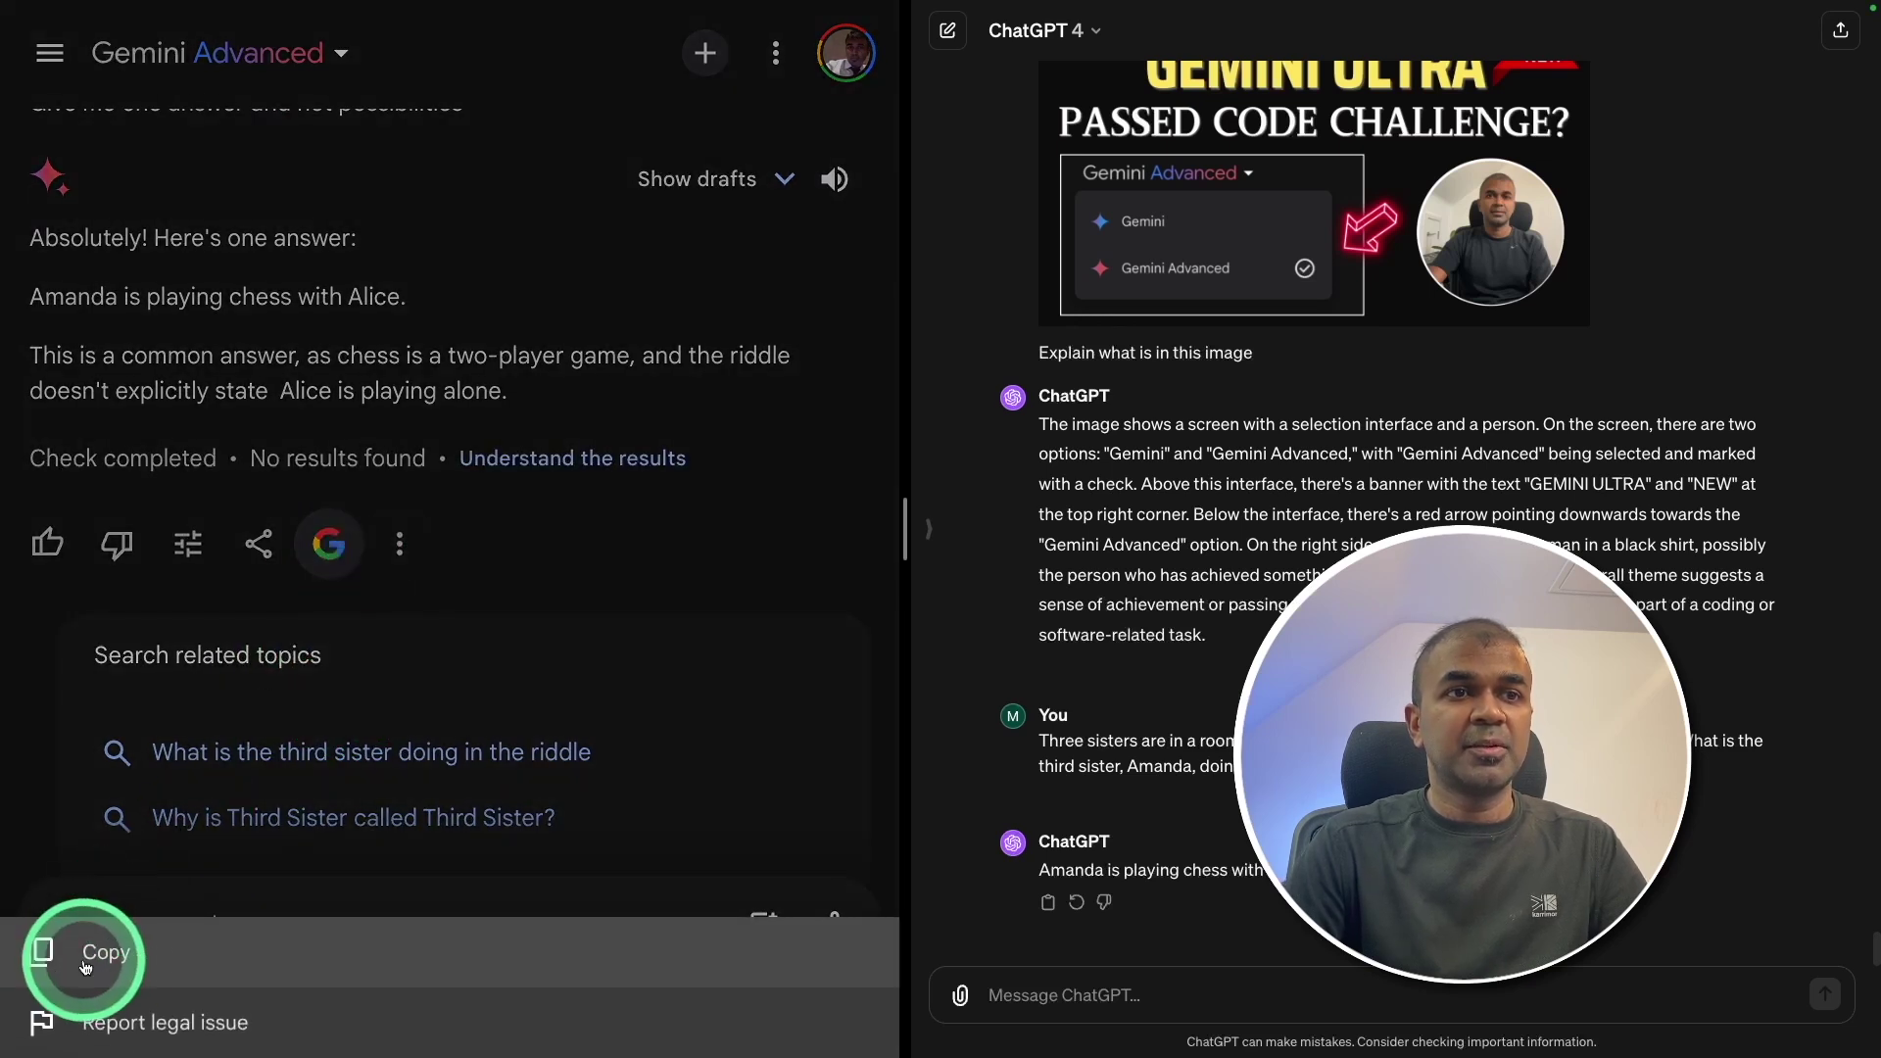
{"action": "left_click", "coordinate": [438, 751]}
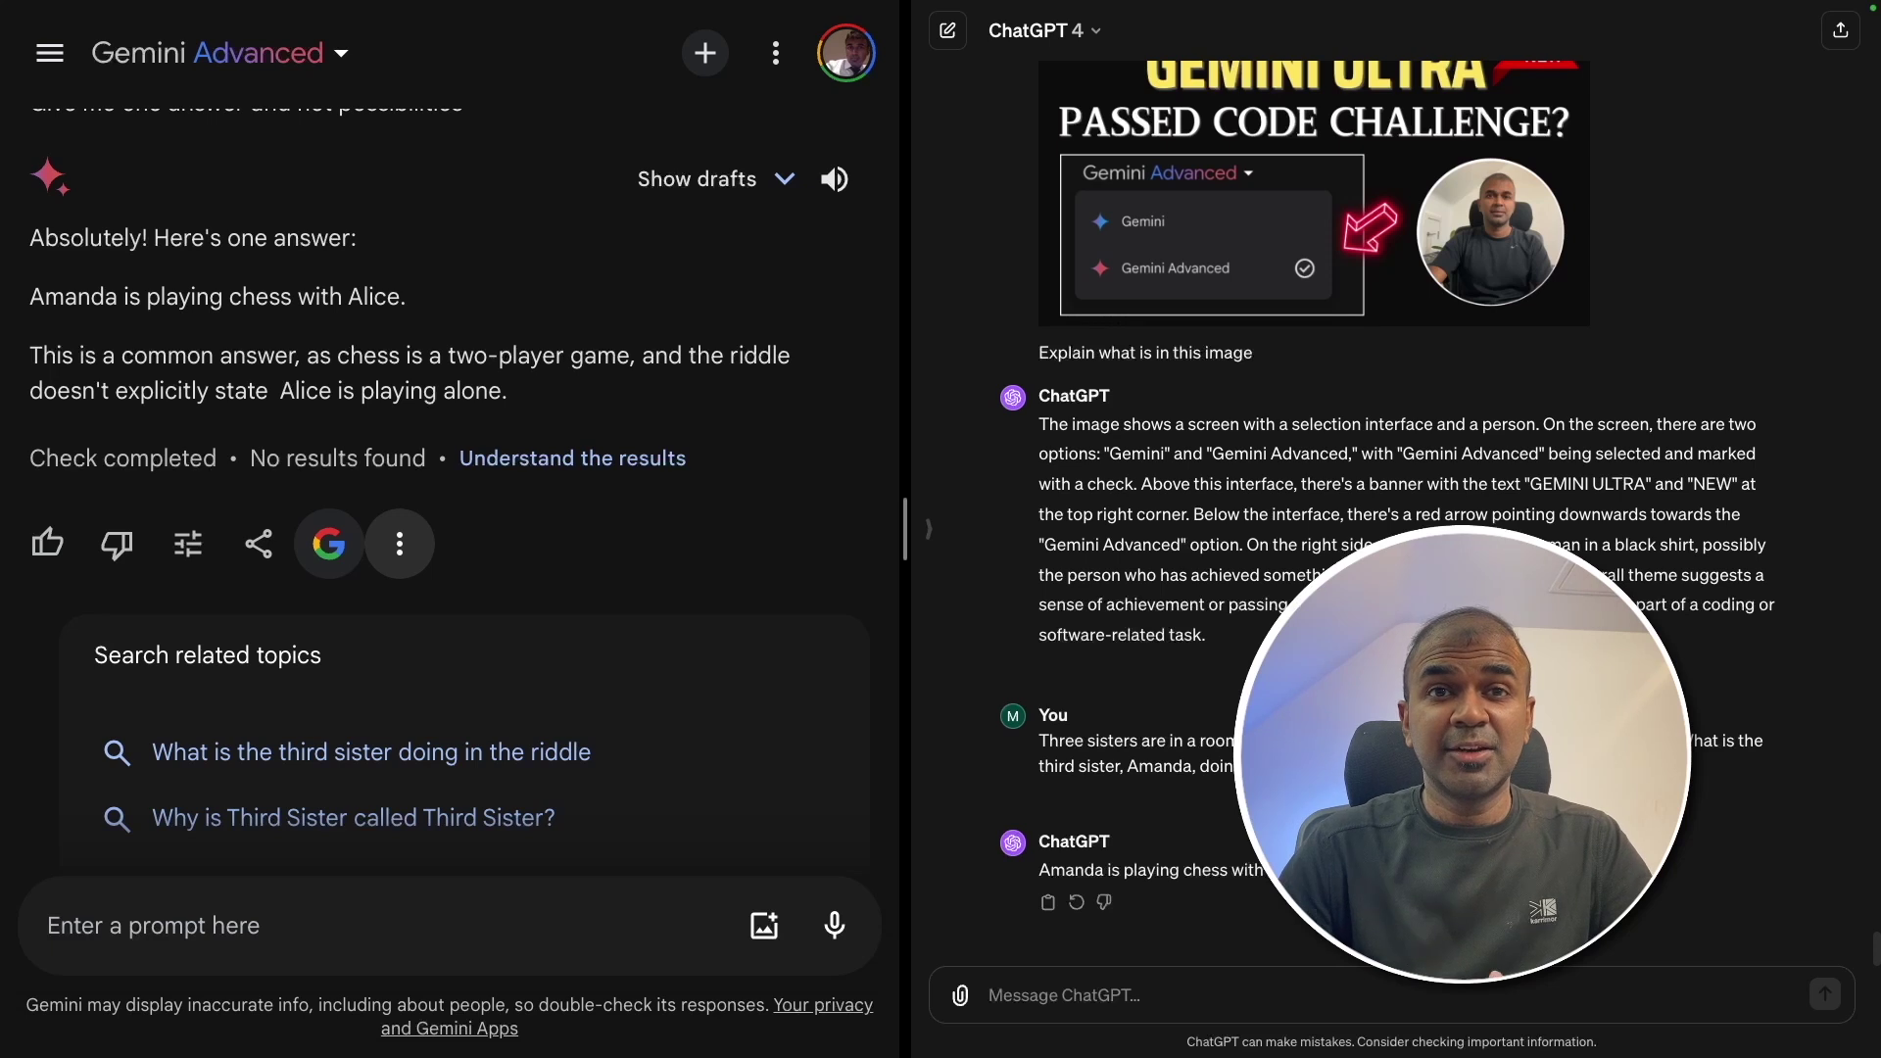